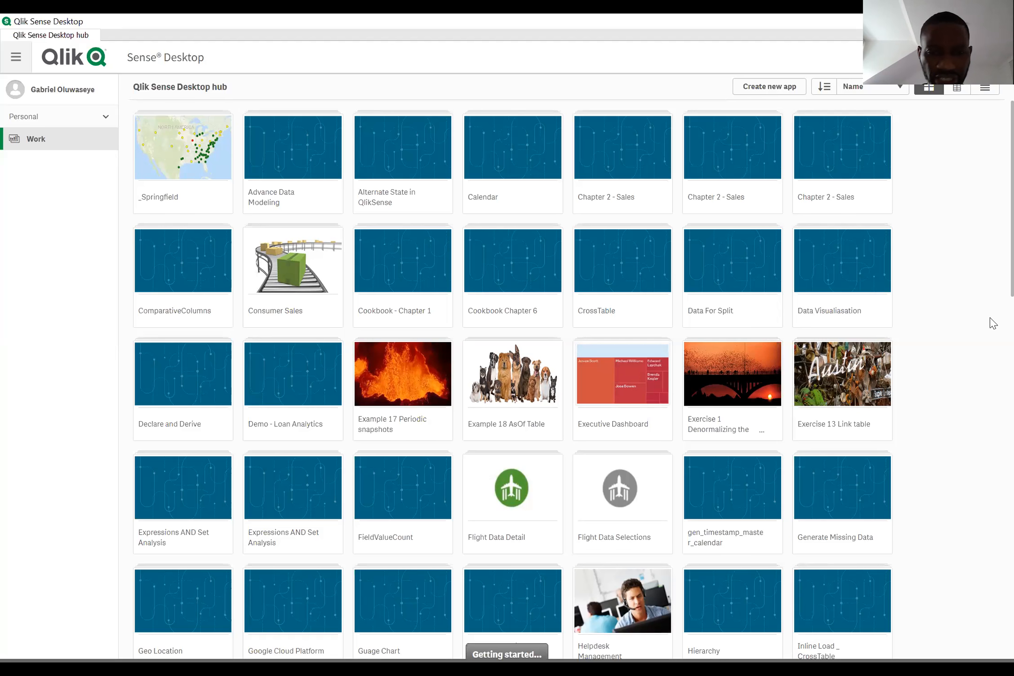
- Create a new app named "ITUpskilling Qlik Sense Demo" and open it
left_click(755, 95)
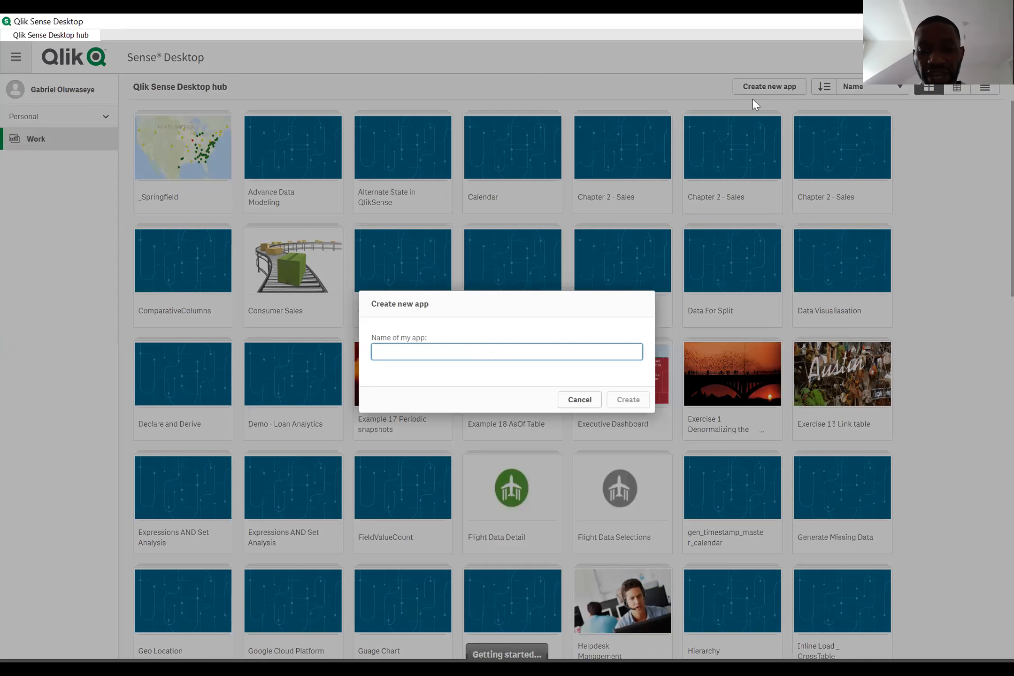
type("ITUpskli")
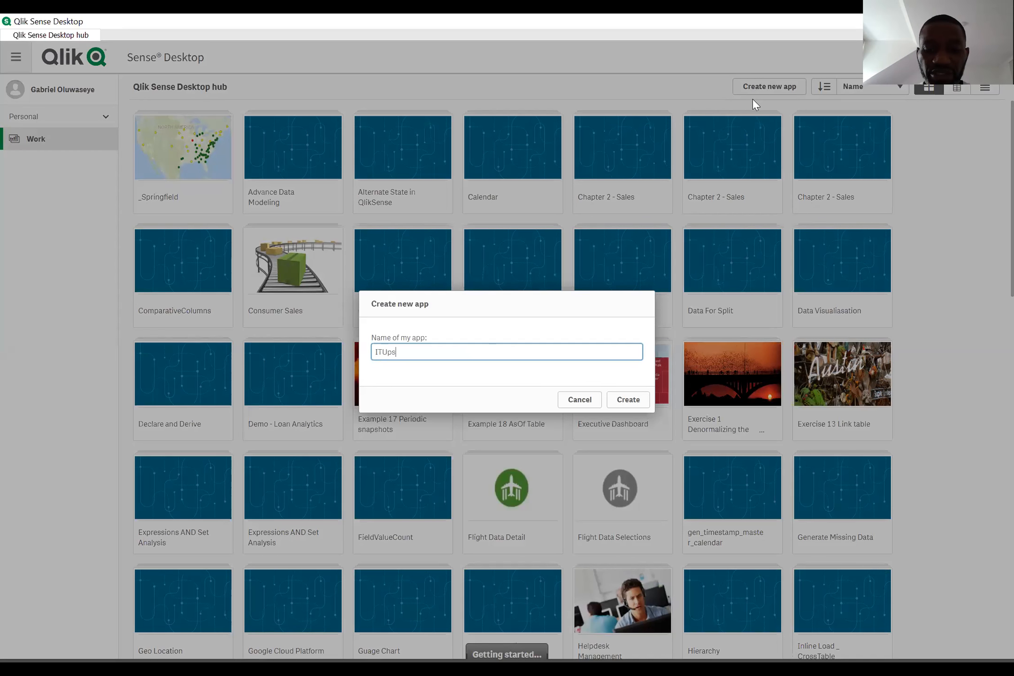
key("BackSpace")
key("BackSpace")
type("ill")
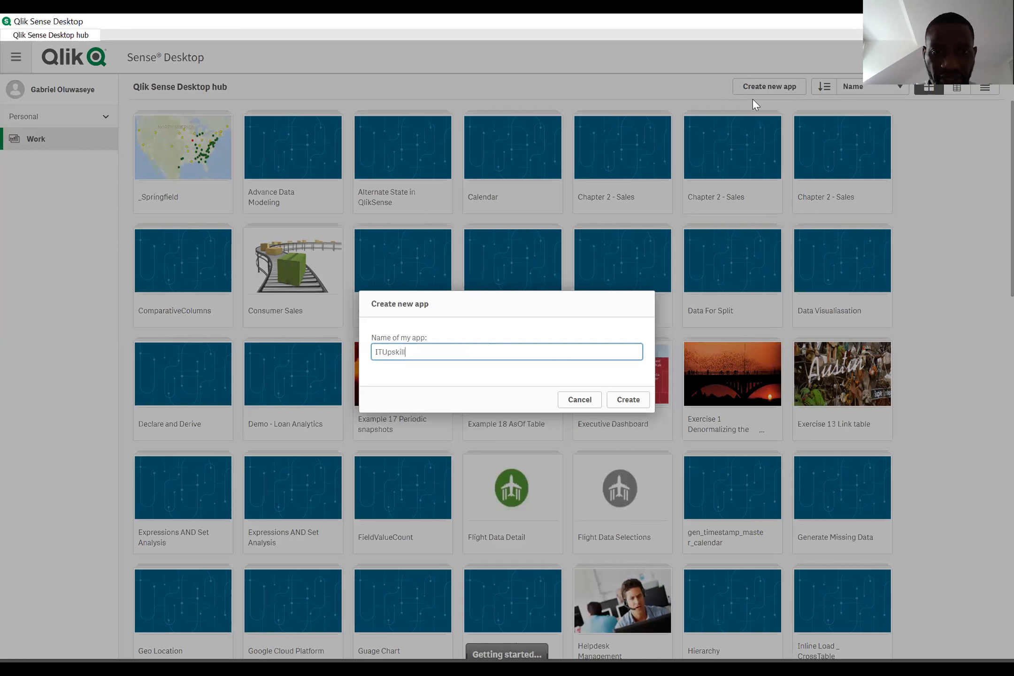
type("ing Qlik Sens")
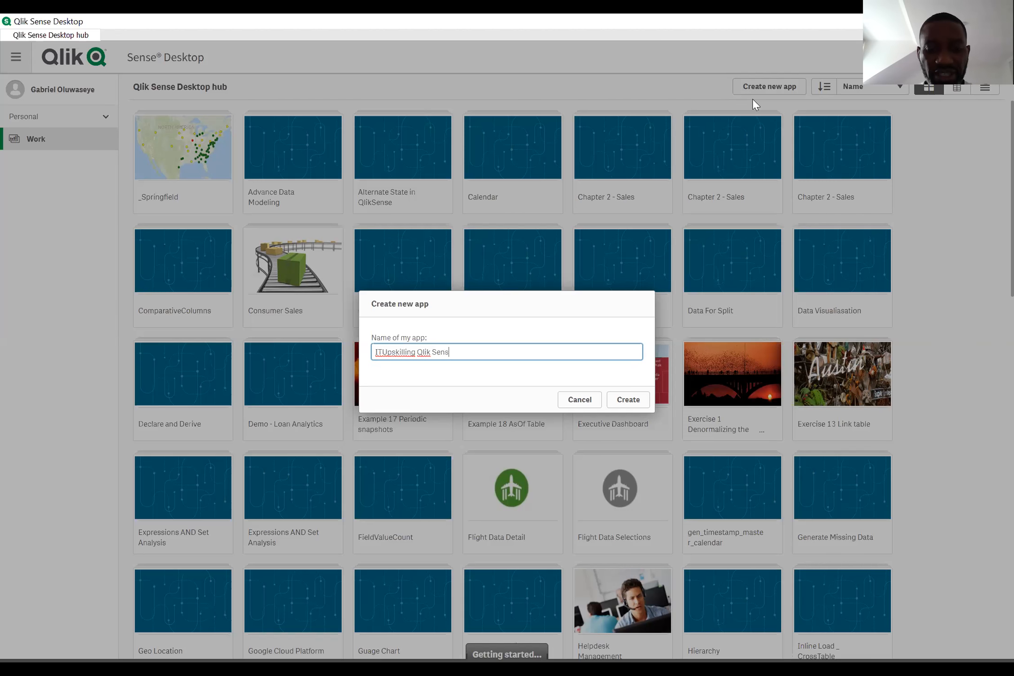
type("e Demo")
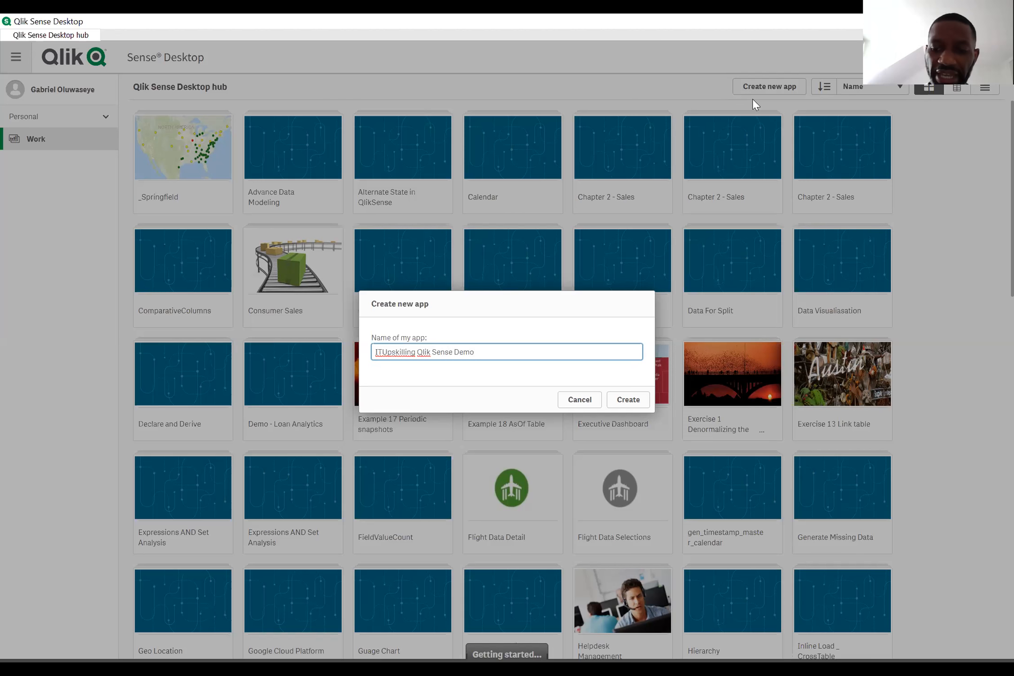
key("Return")
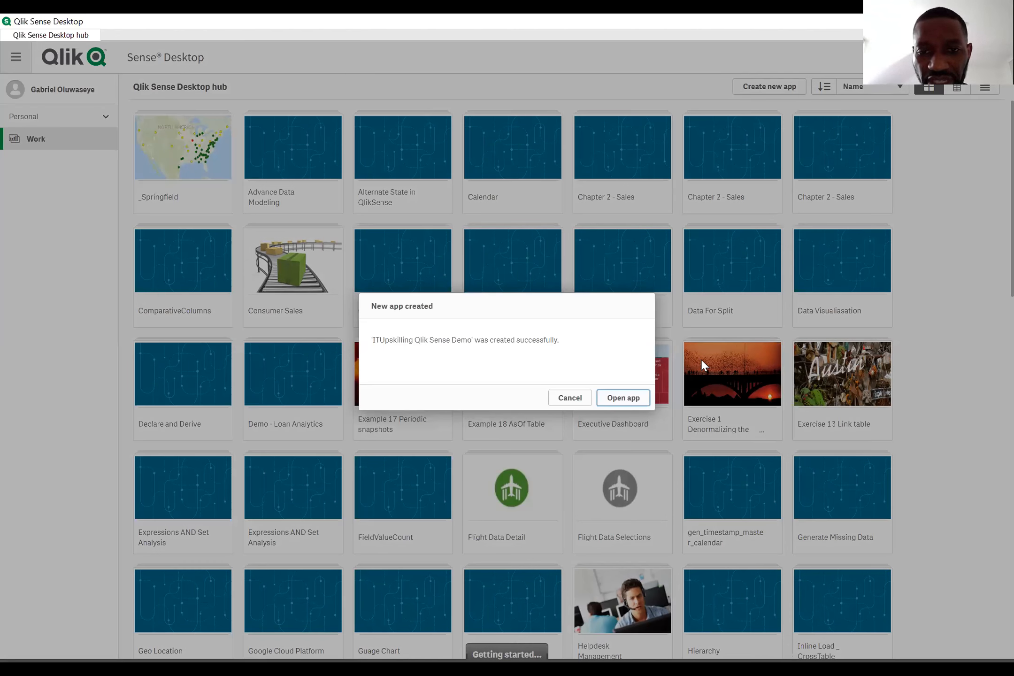
left_click(624, 399)
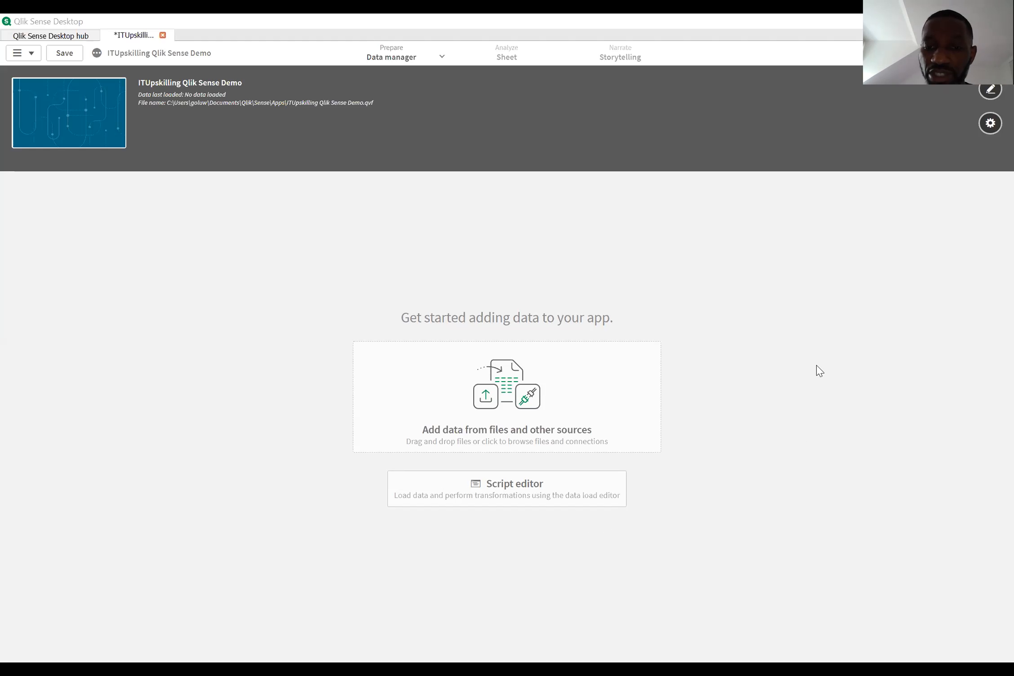
- Bring the Sales.xlsx workbook into the app as a data source and include its SalesData table
left_click_drag(817, 365, 225, 333)
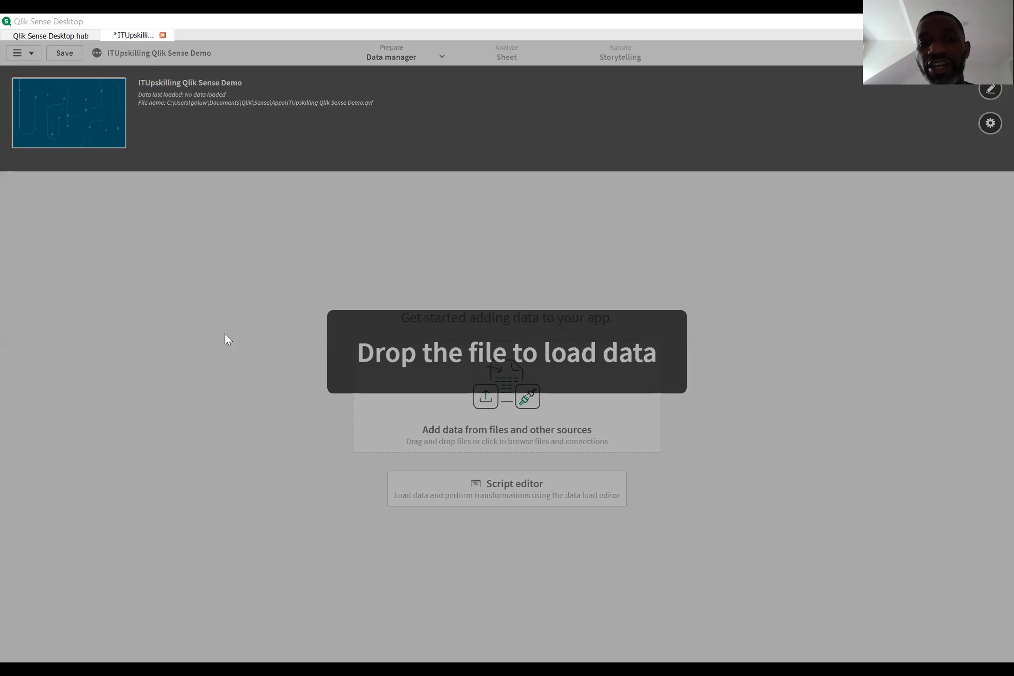
left_click_drag(992, 343, 992, 343)
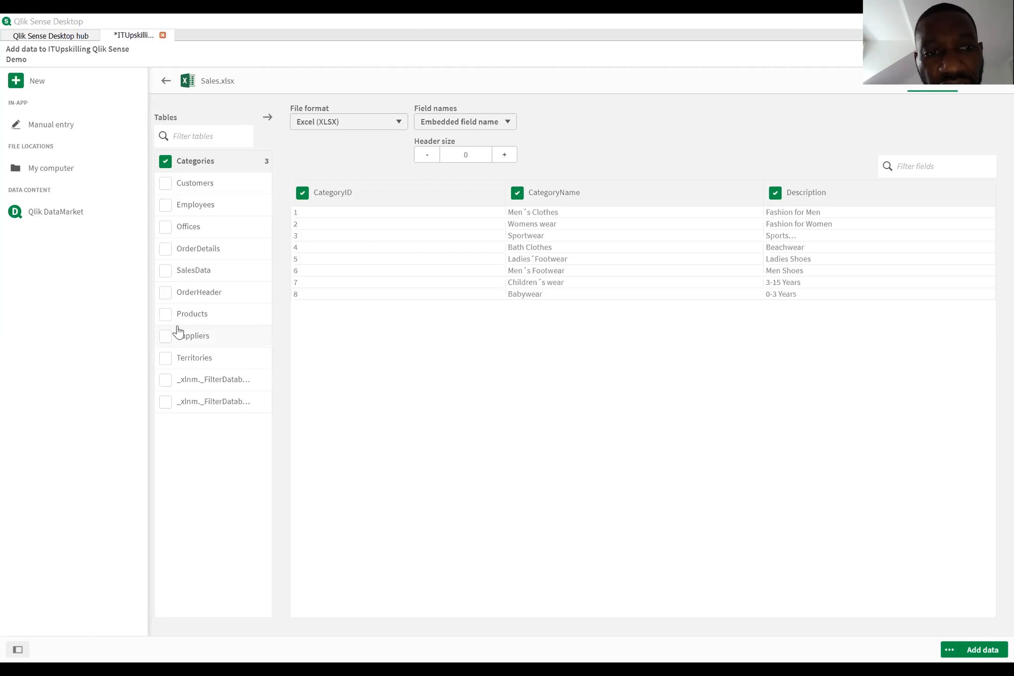
left_click(164, 273)
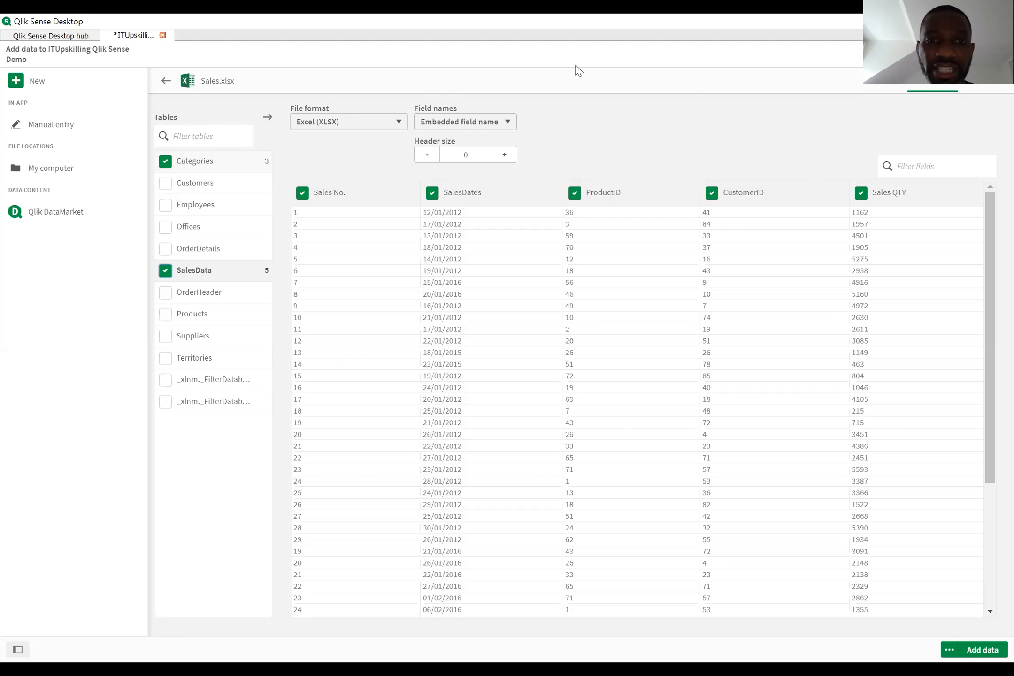
- Try the No field names option on the SalesData table and return it to embedded field names
left_click(498, 125)
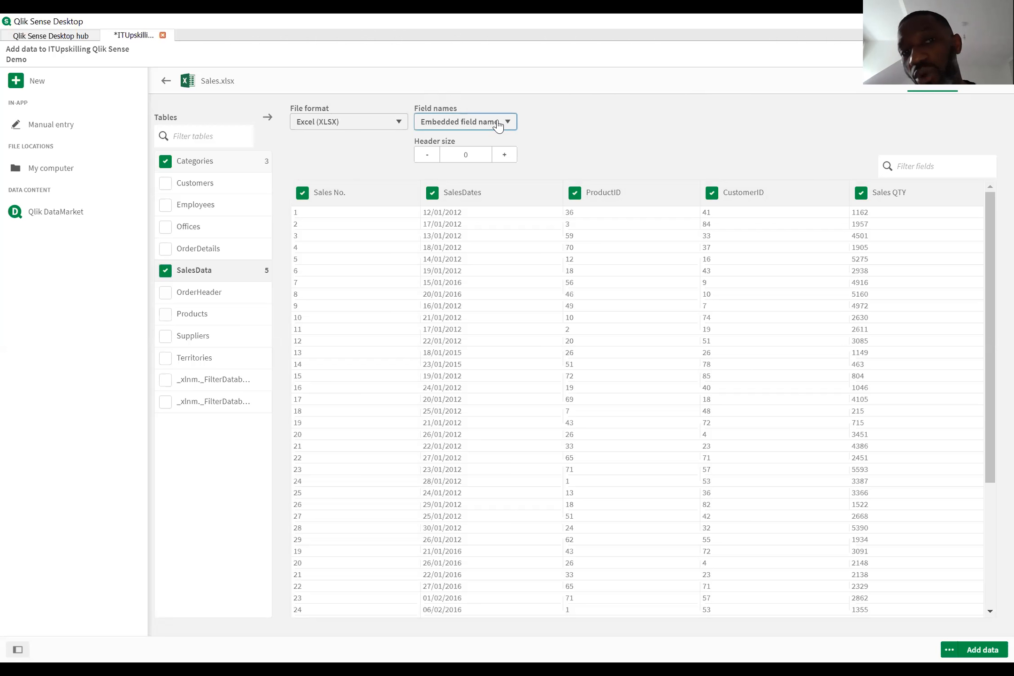
left_click(485, 150)
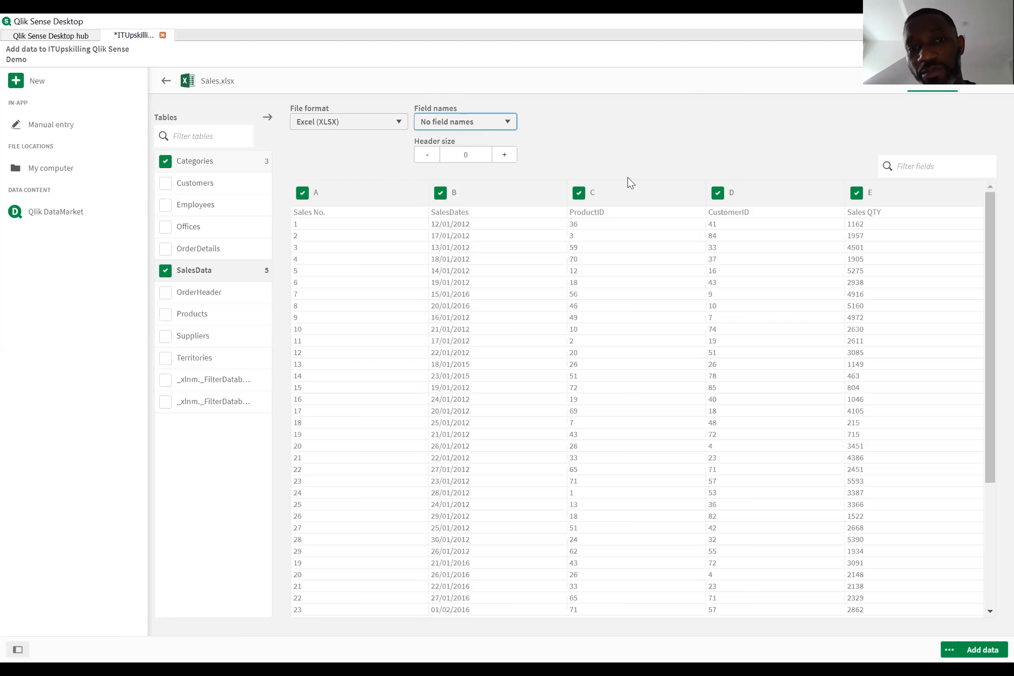
left_click(462, 122)
left_click(497, 137)
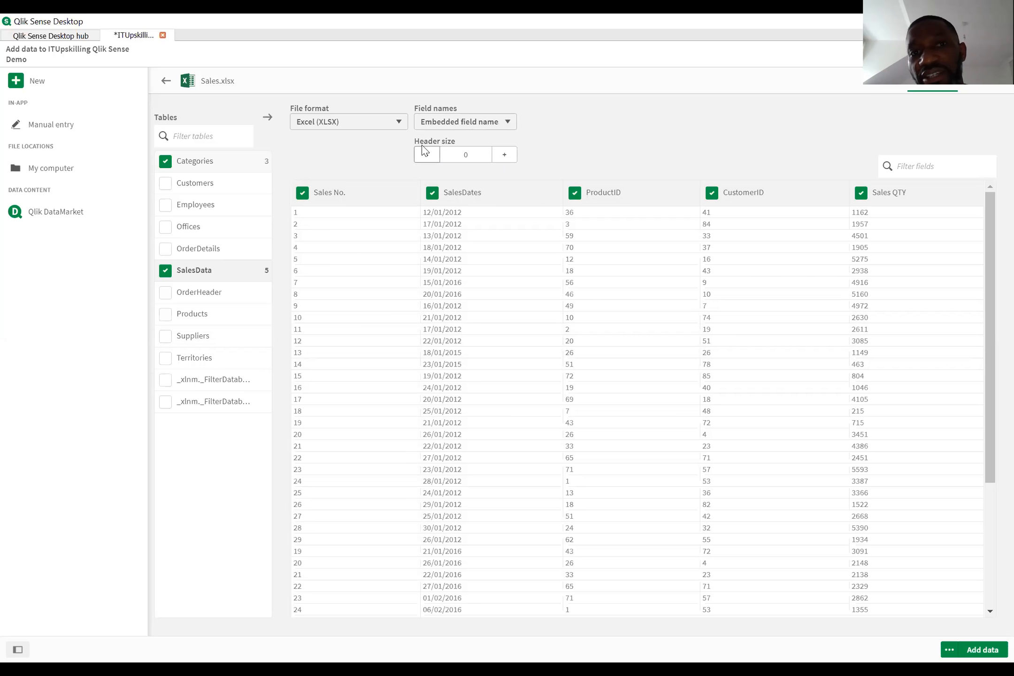
- Try a header size of 4 on the SalesData table and restore it to 0
left_click(505, 155)
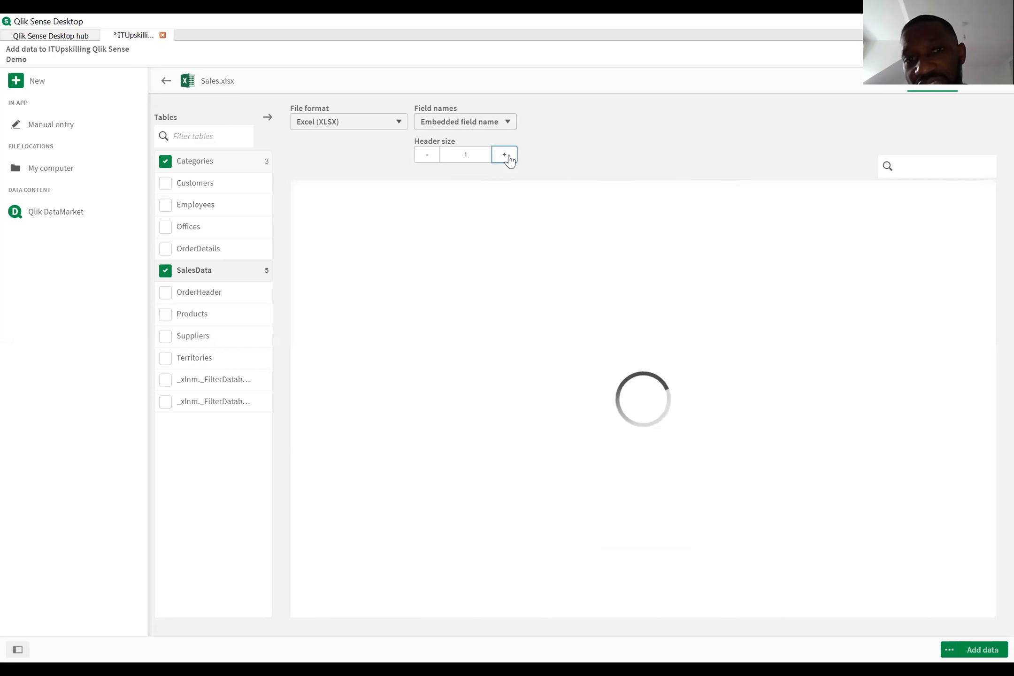
left_click(509, 157)
left_click(509, 157)
left_click(509, 157)
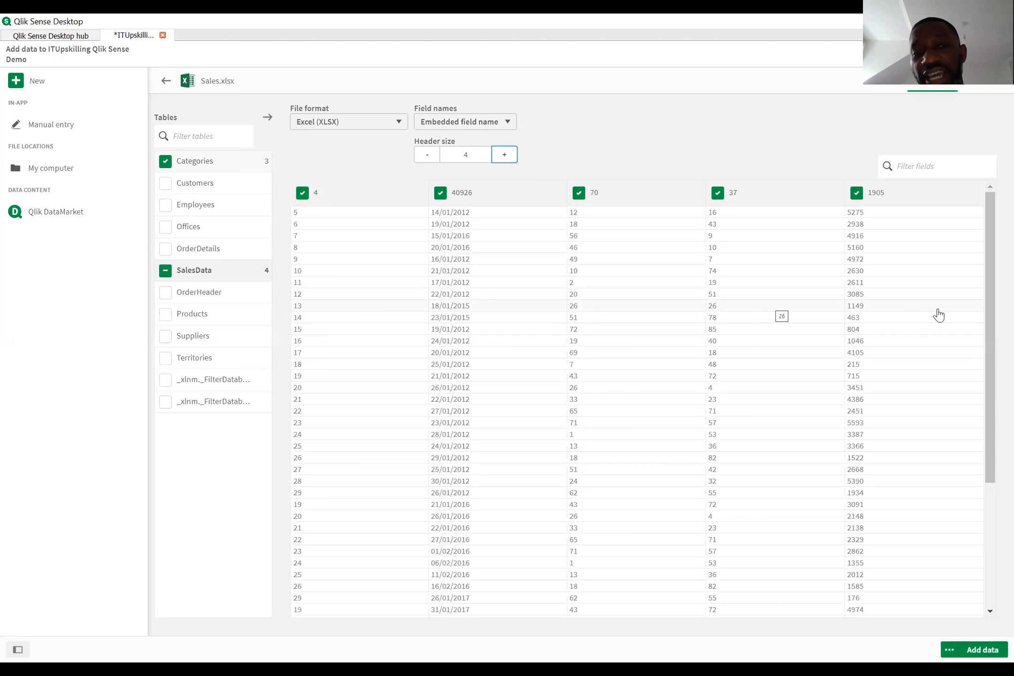
left_click(427, 156)
left_click(427, 155)
left_click(427, 156)
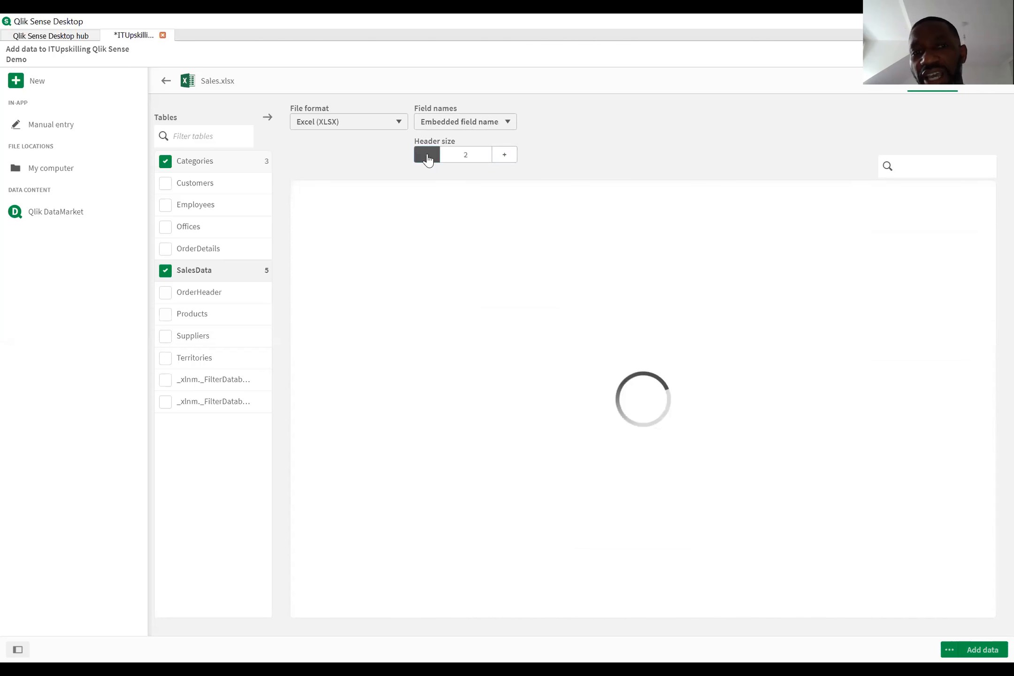
left_click(427, 156)
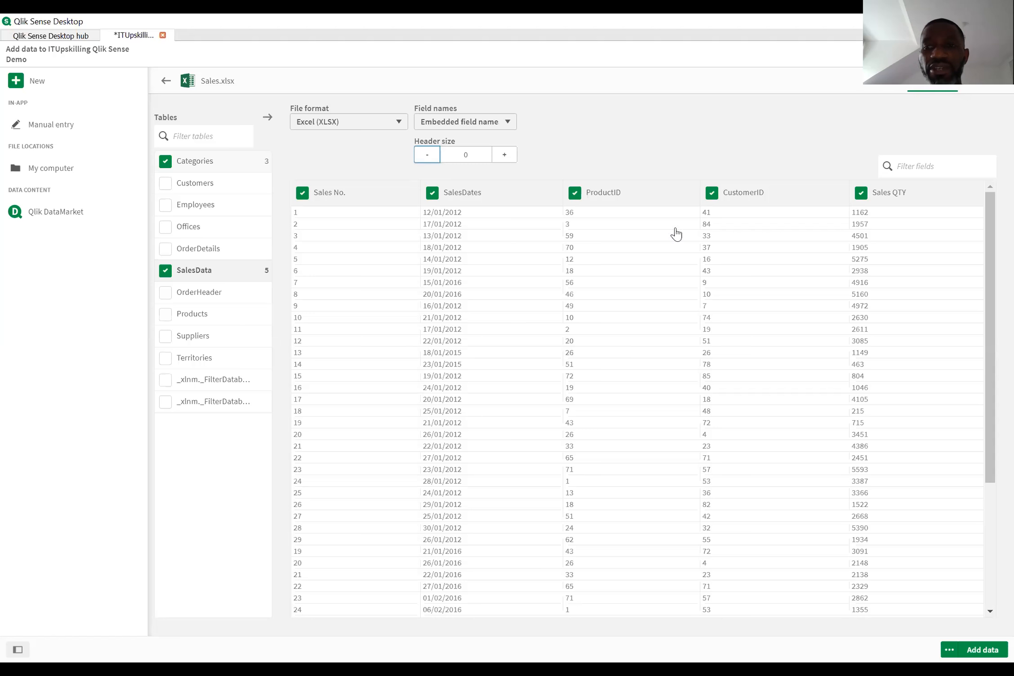
- Add a filter to the SalesData table that keeps SalesDates >= 20/01/2016
left_click_drag(992, 346, 995, 488)
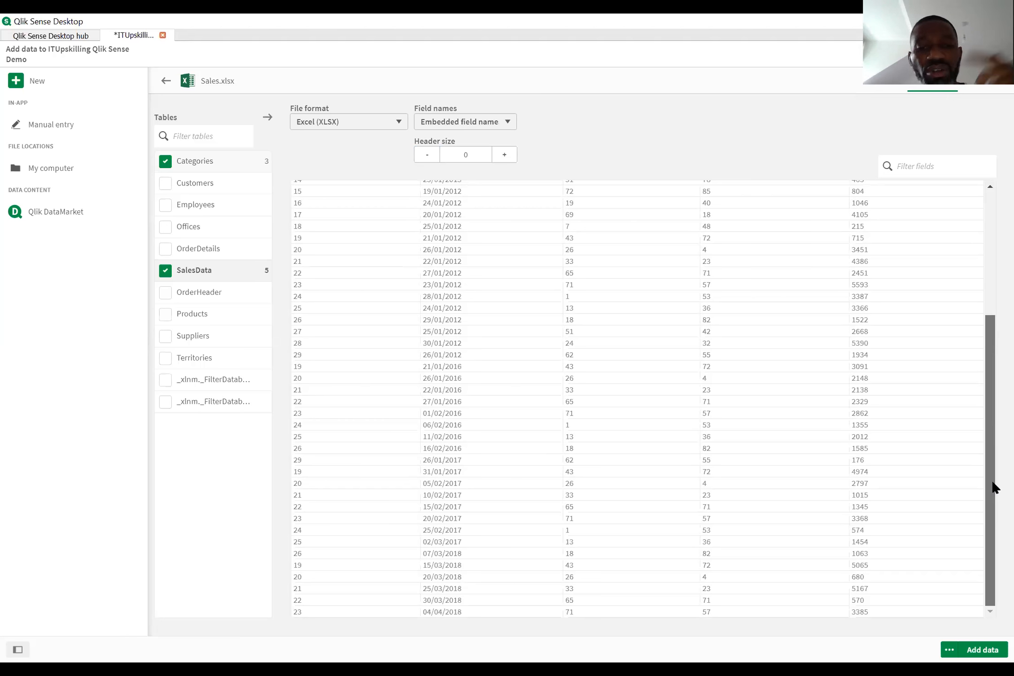
left_click_drag(992, 485, 993, 211)
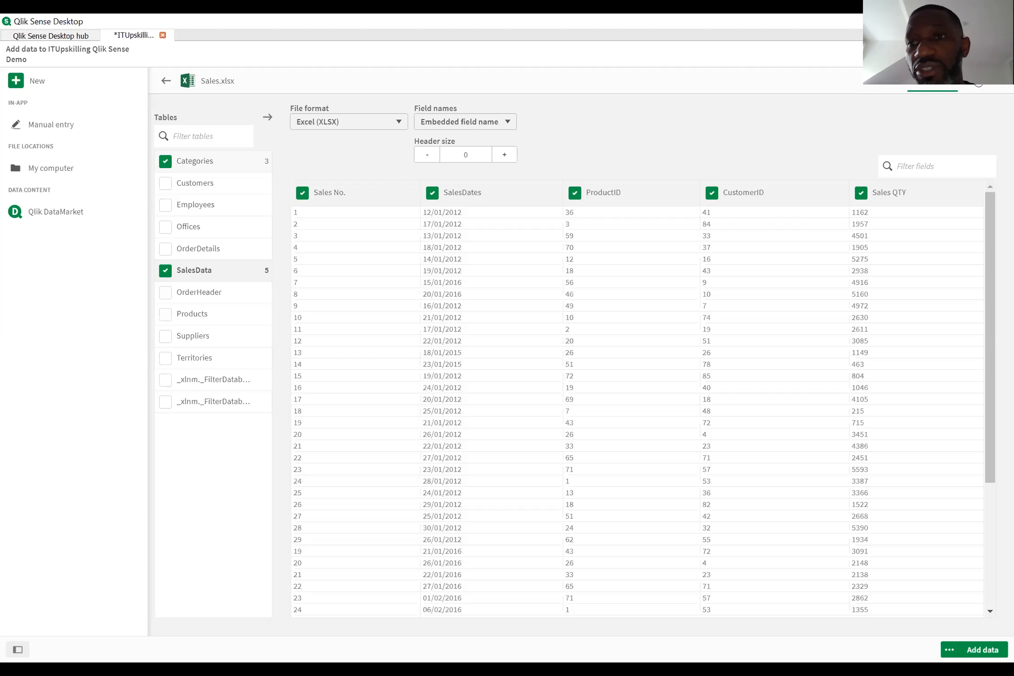
left_click(982, 87)
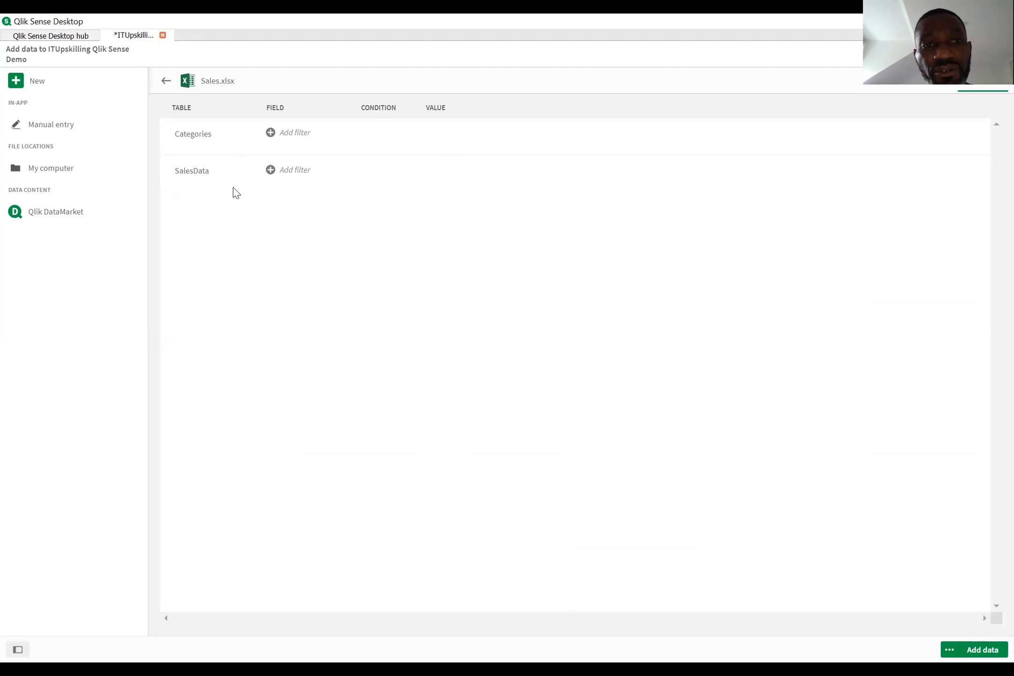
left_click(271, 171)
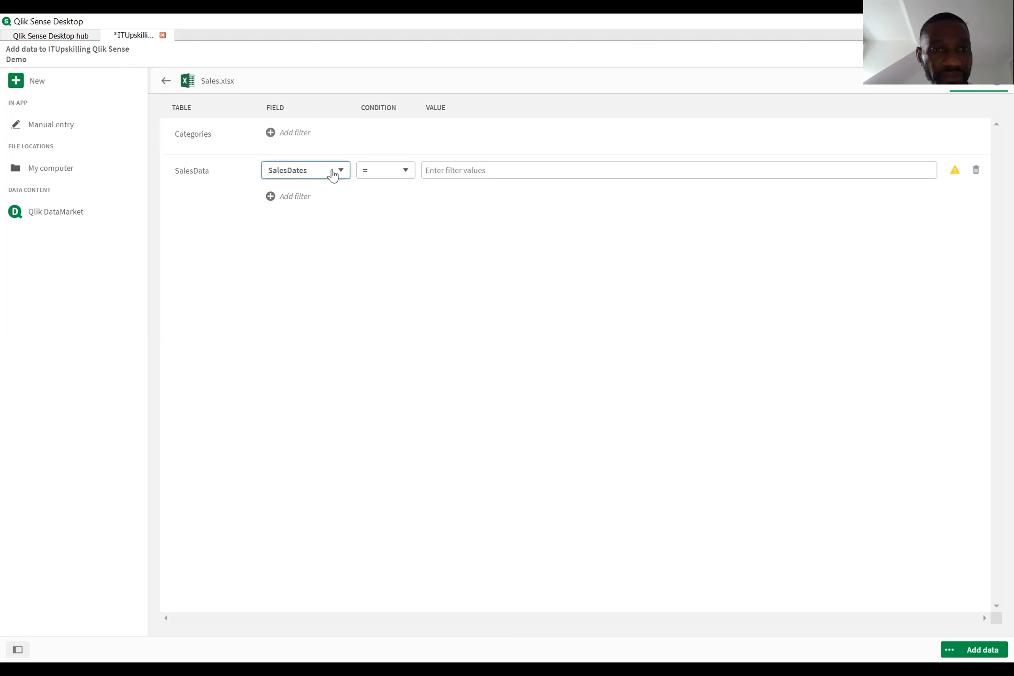
left_click(387, 174)
left_click(381, 239)
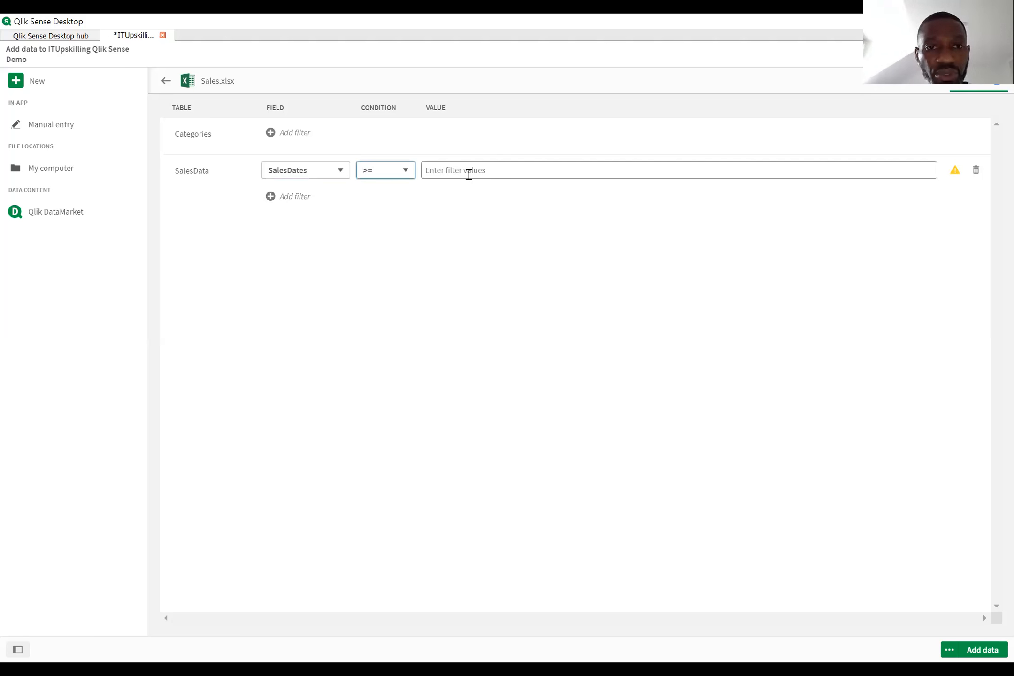
type("20")
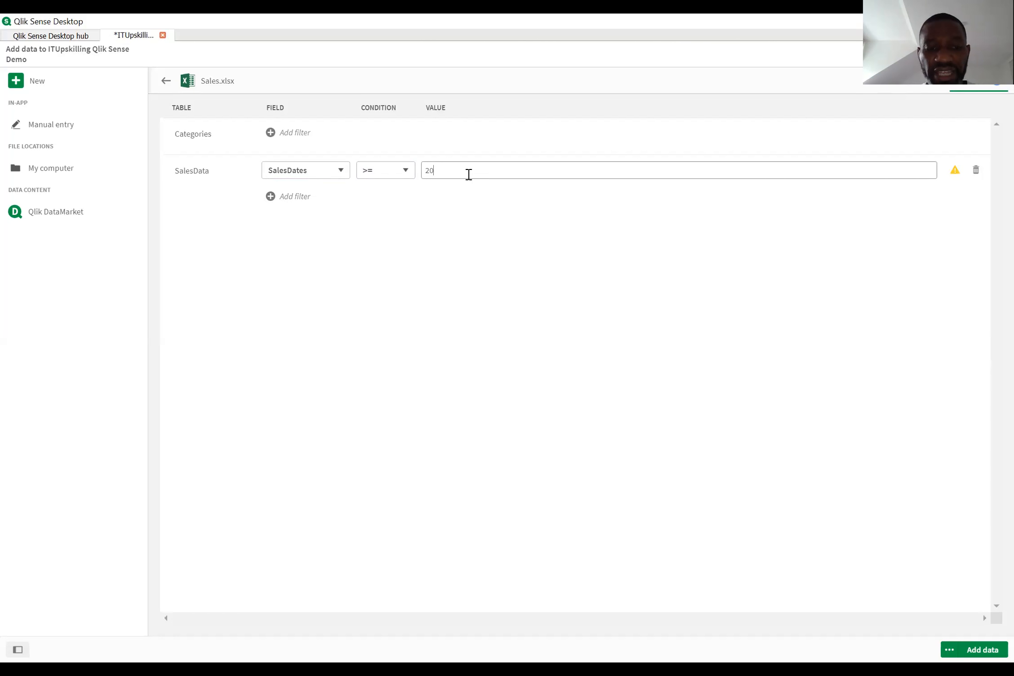
type("/01/2016")
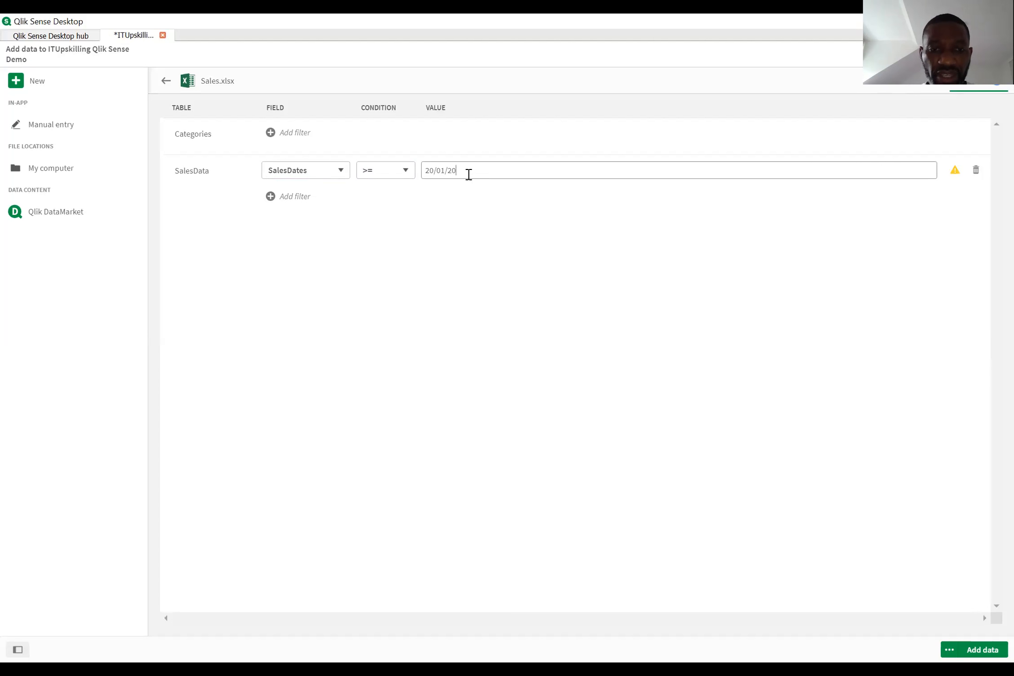
left_click(420, 316)
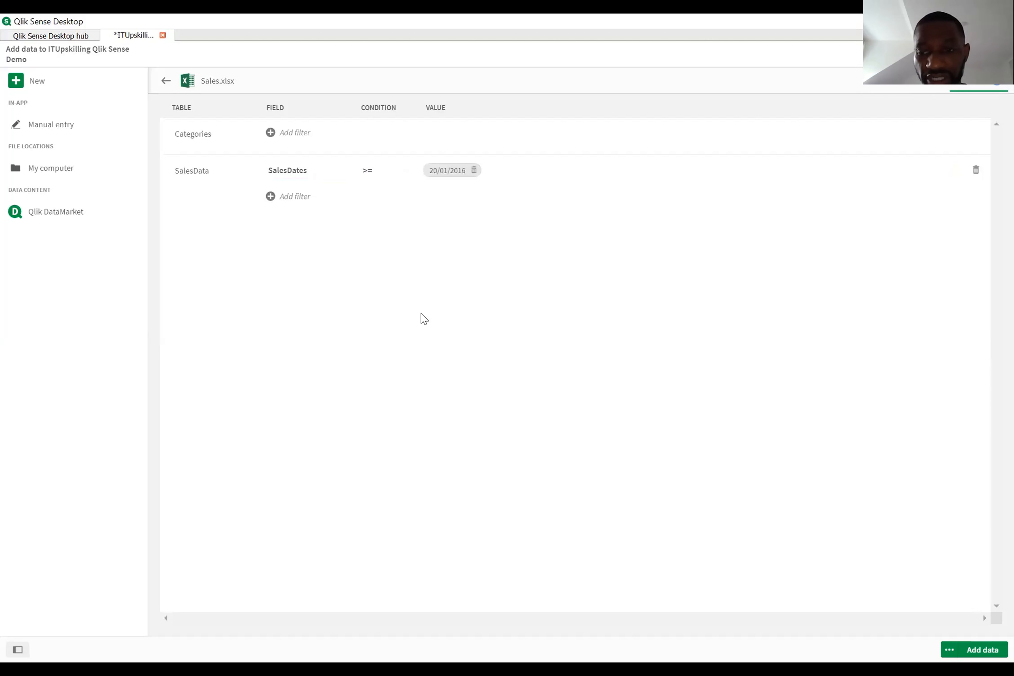
- Review the SalesData preview and add the selected Categories and SalesData tables to the app
left_click(927, 90)
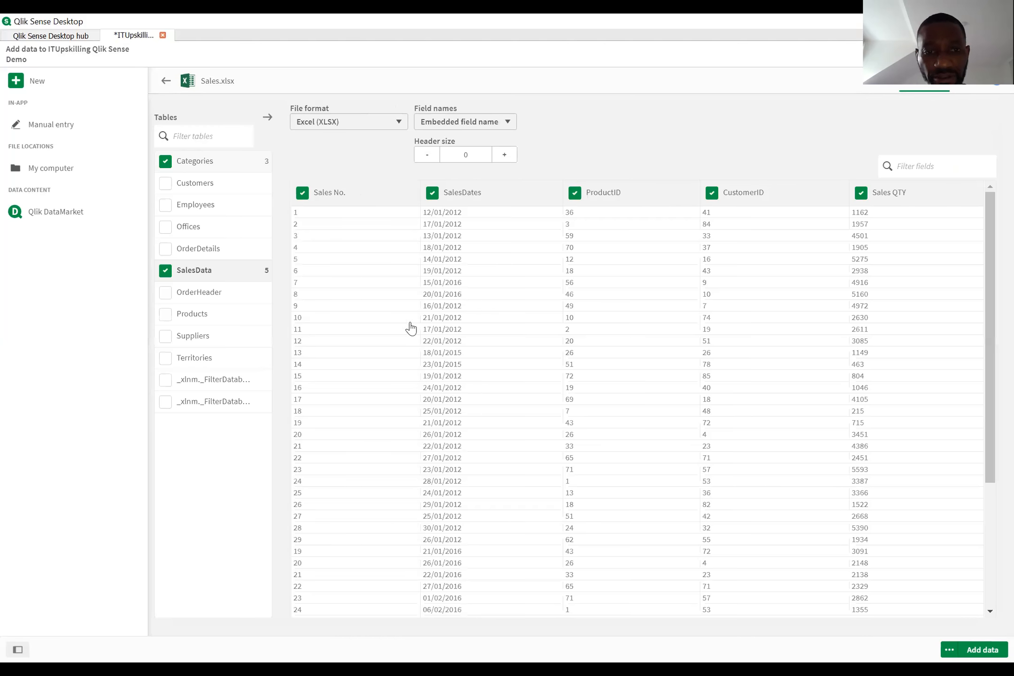
scroll(469, 498, "down", 1)
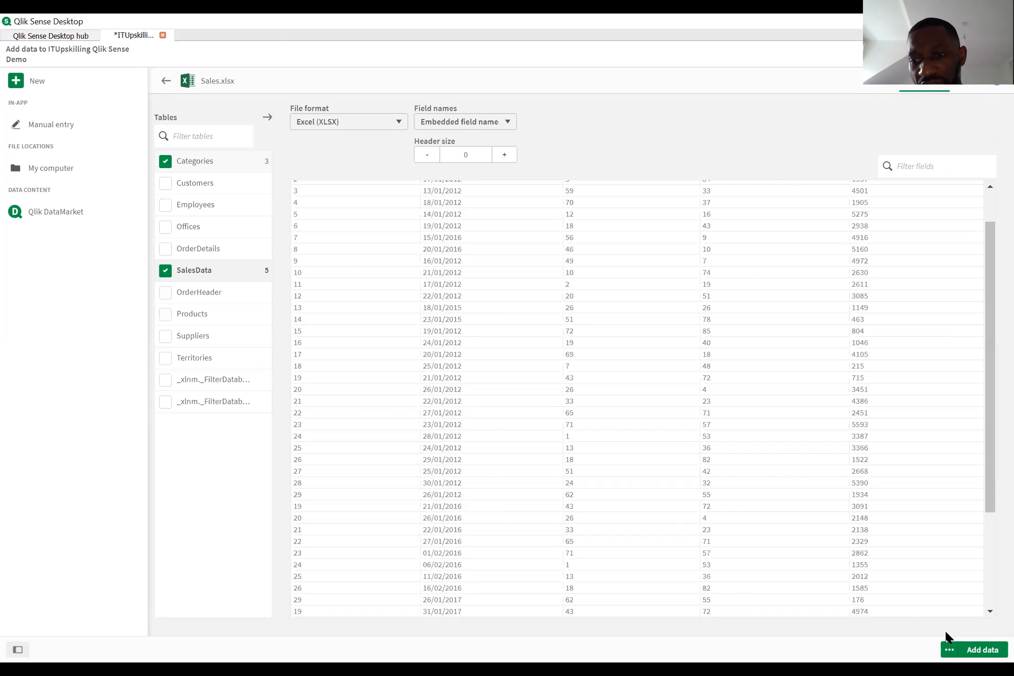
left_click(949, 652)
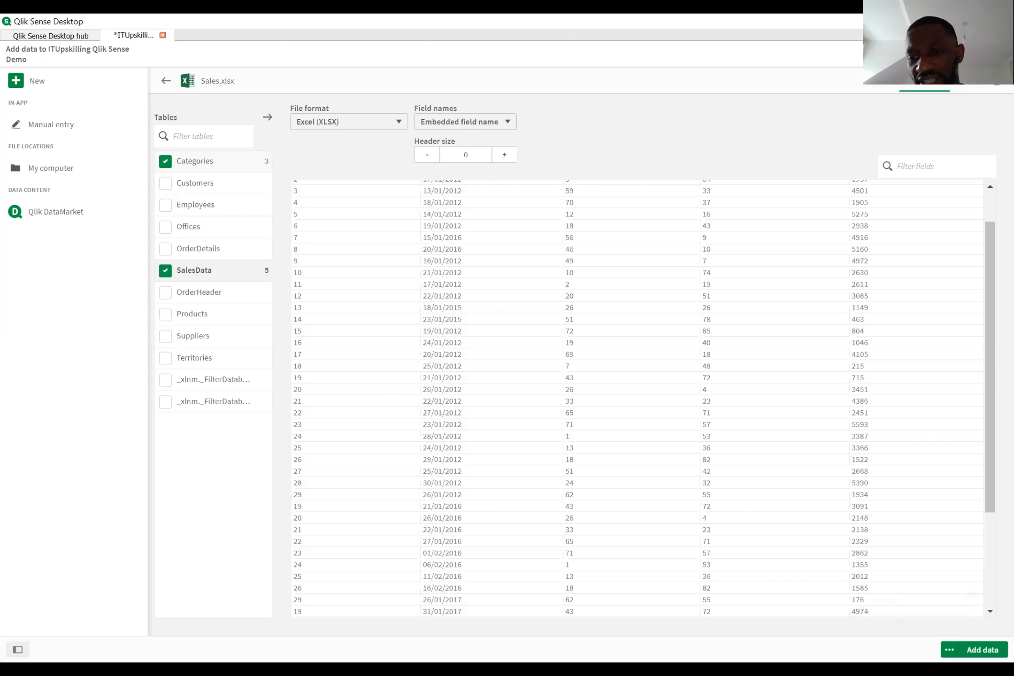
left_click(983, 649)
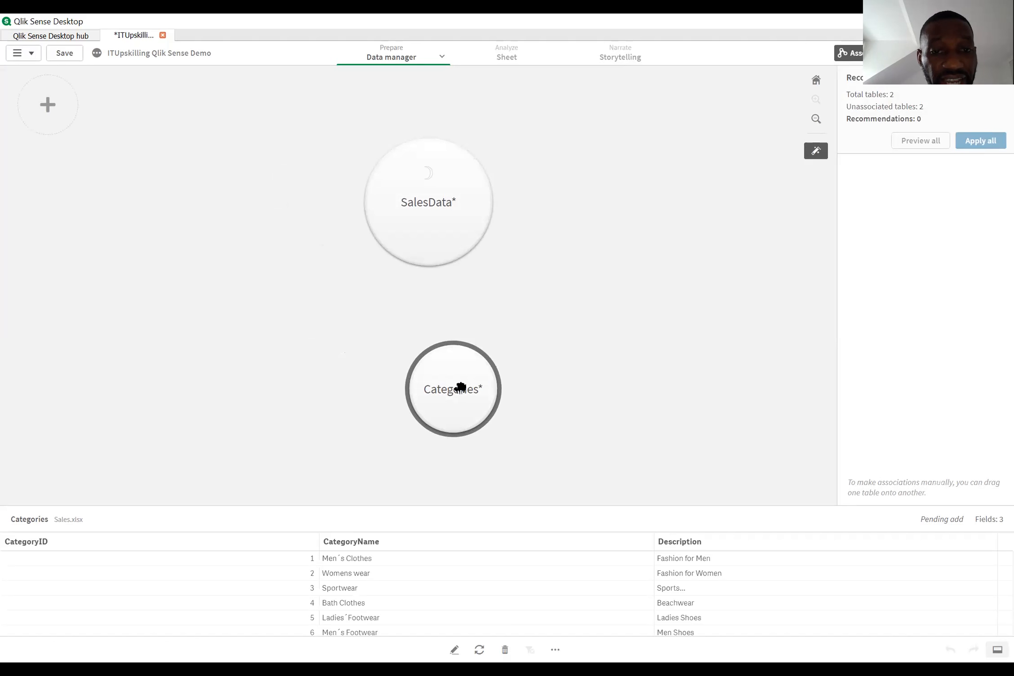
- Delete the Categories table from the app's data model
left_click(505, 650)
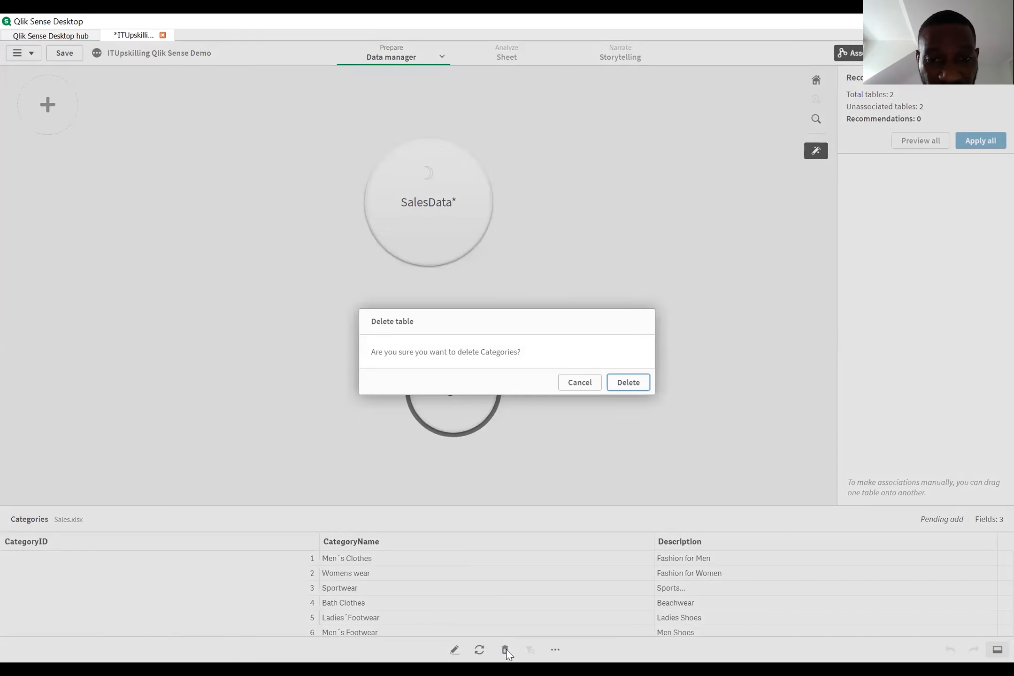
left_click(635, 384)
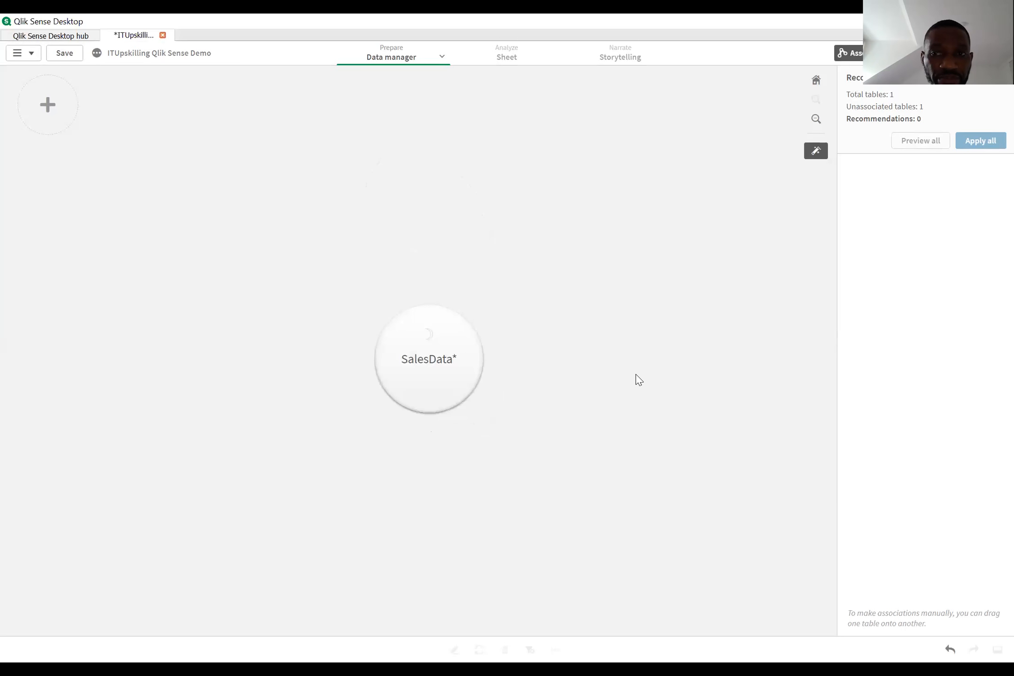
- Check the further options for the SalesData table and open the table for editing
left_click(431, 341)
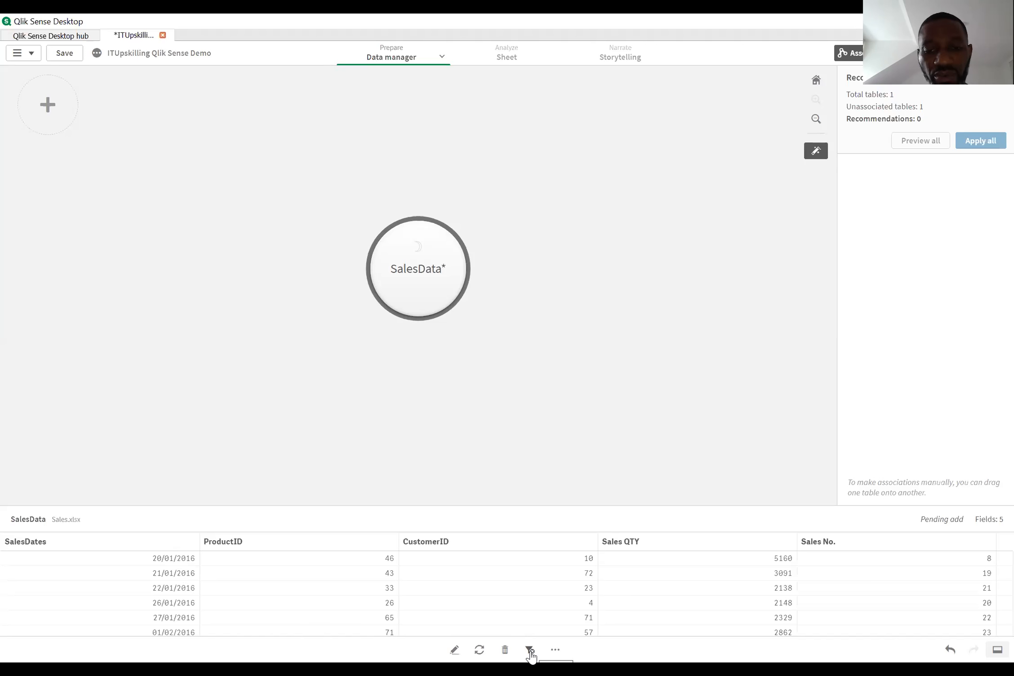
left_click(557, 653)
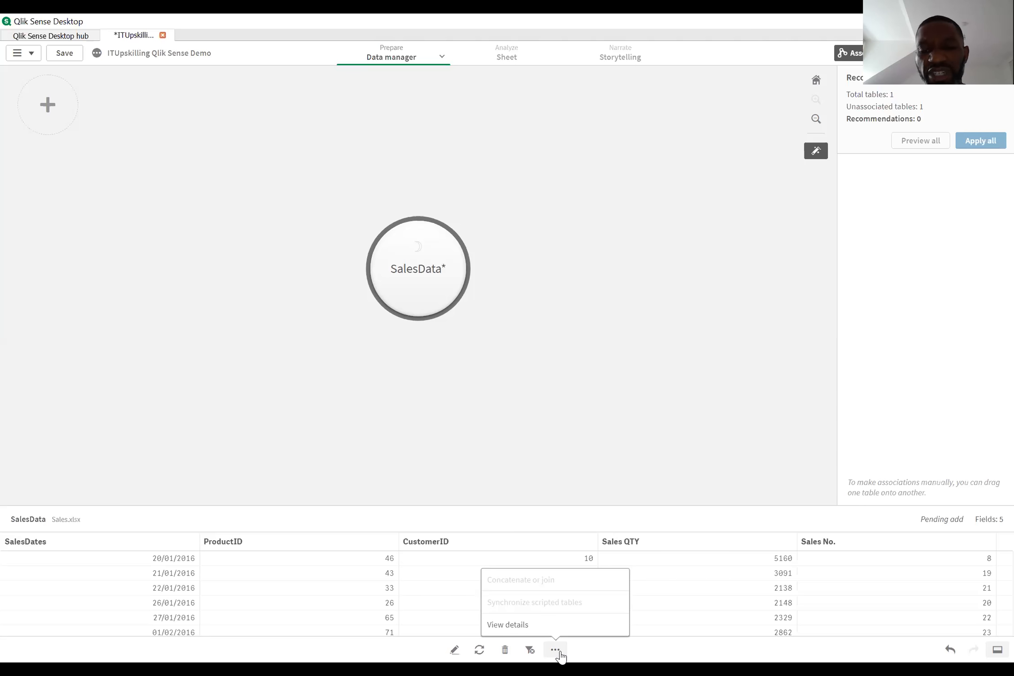
left_click(643, 656)
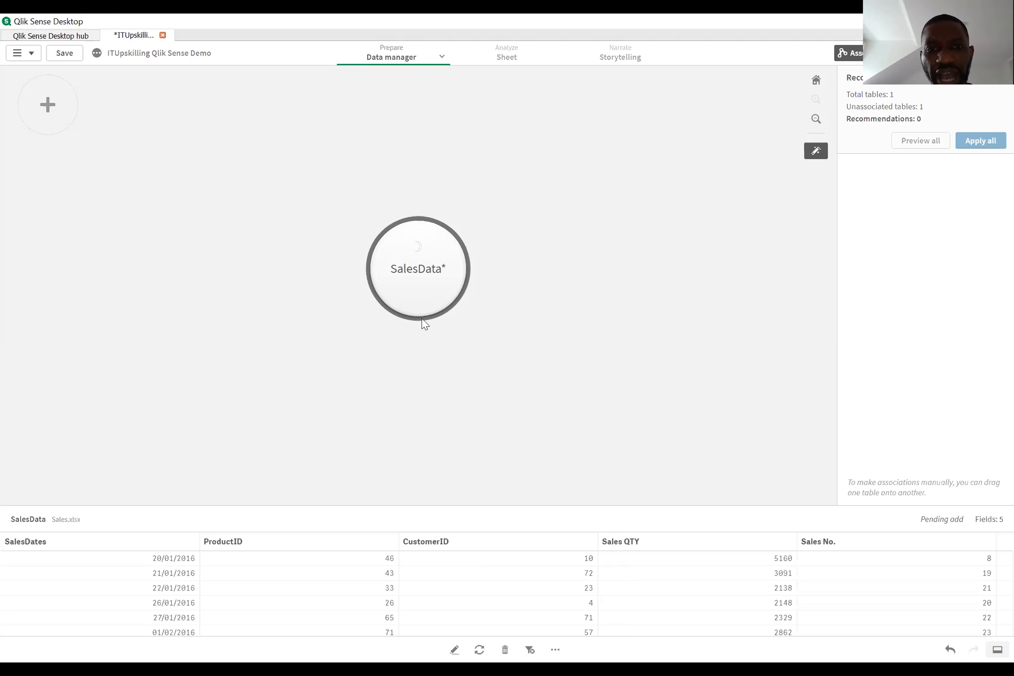
left_click(454, 650)
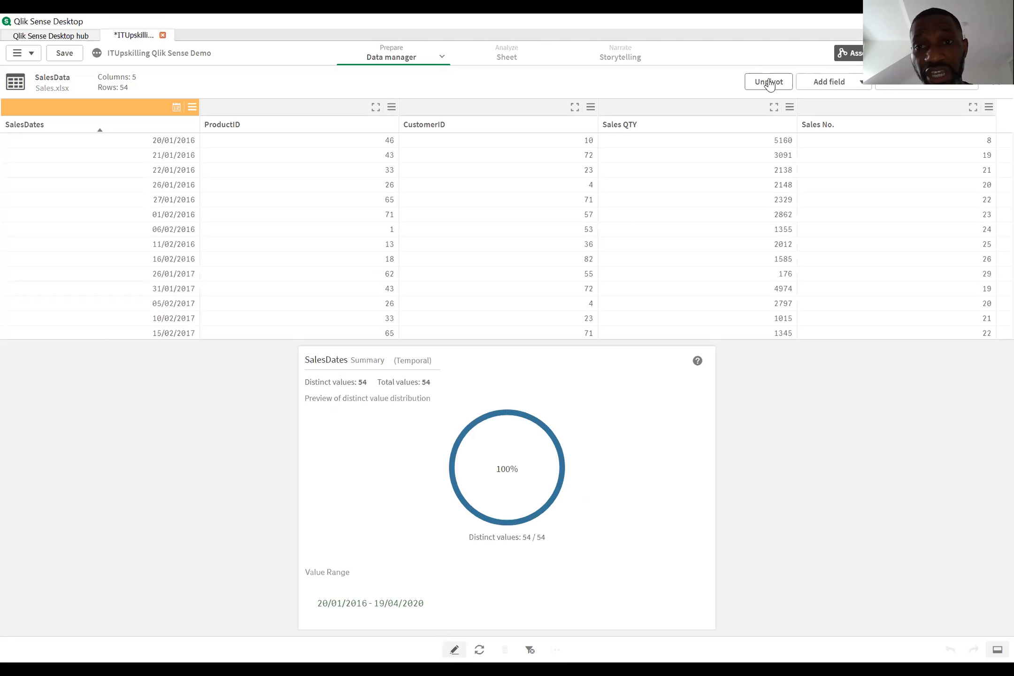
- Start a calculated field in the SalesData table and name it SalesFig
left_click(823, 85)
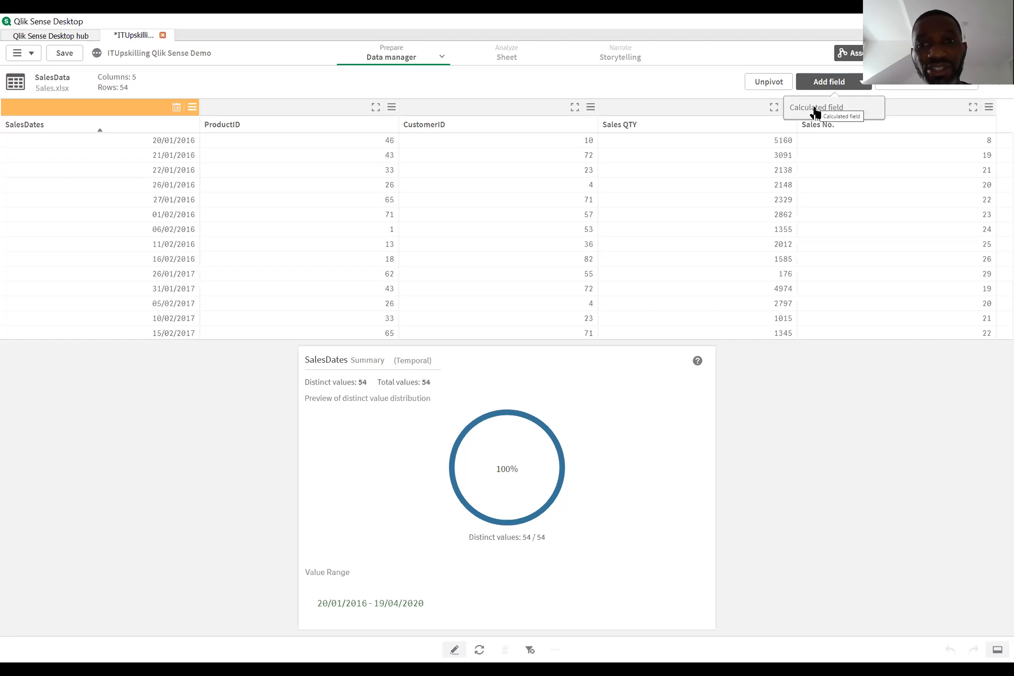
left_click(816, 108)
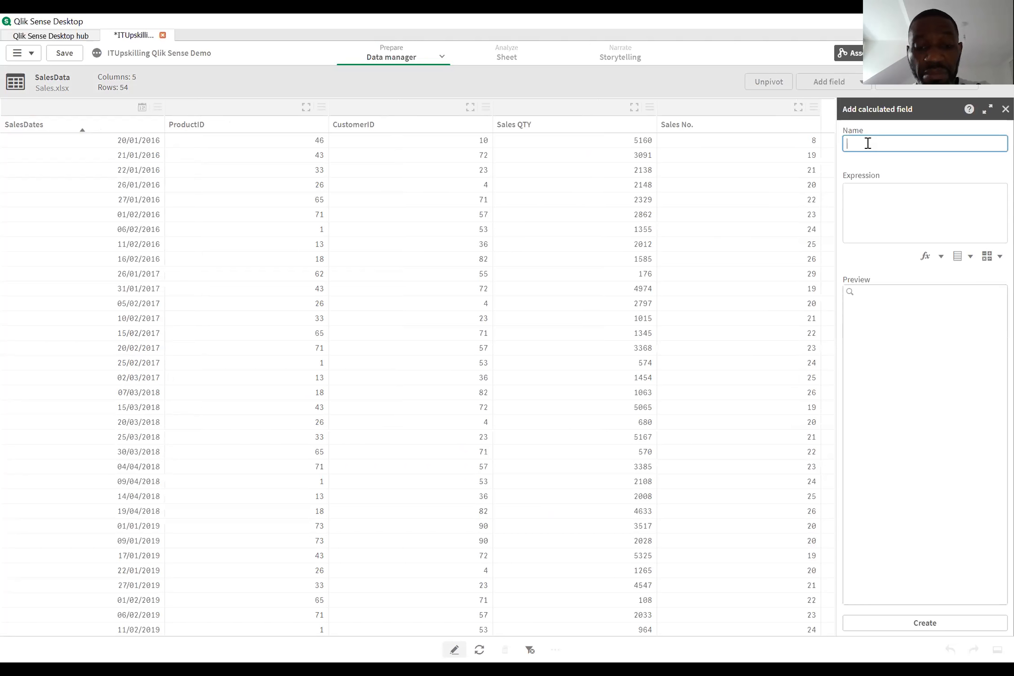
type("Sales")
key("BackSpace")
key("BackSpace")
key("BackSpace")
key("BackSpace")
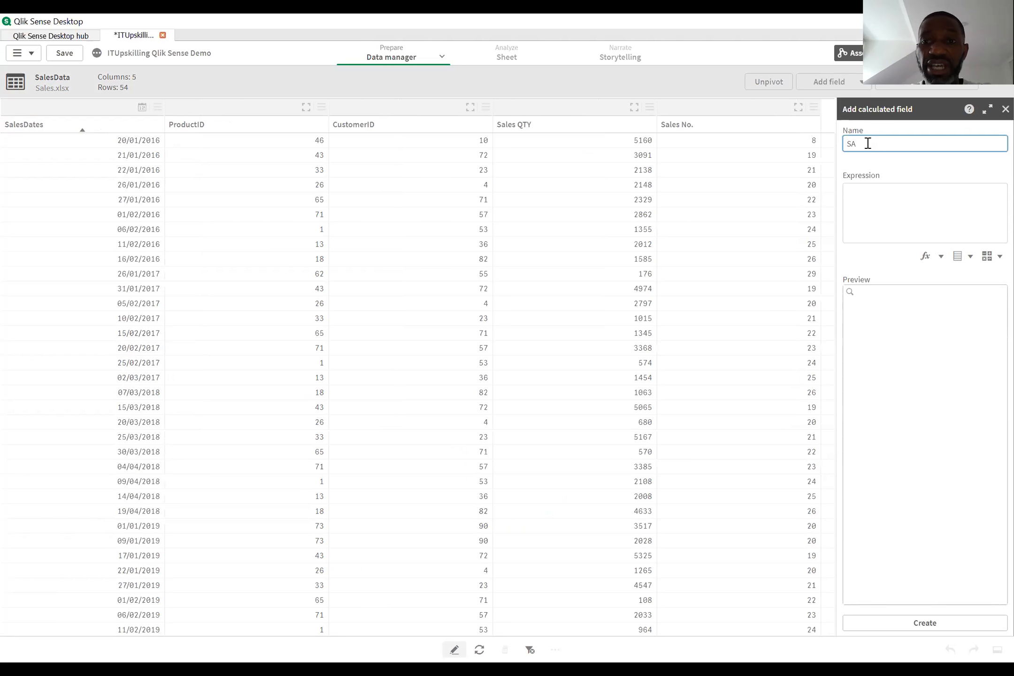
type("ales")
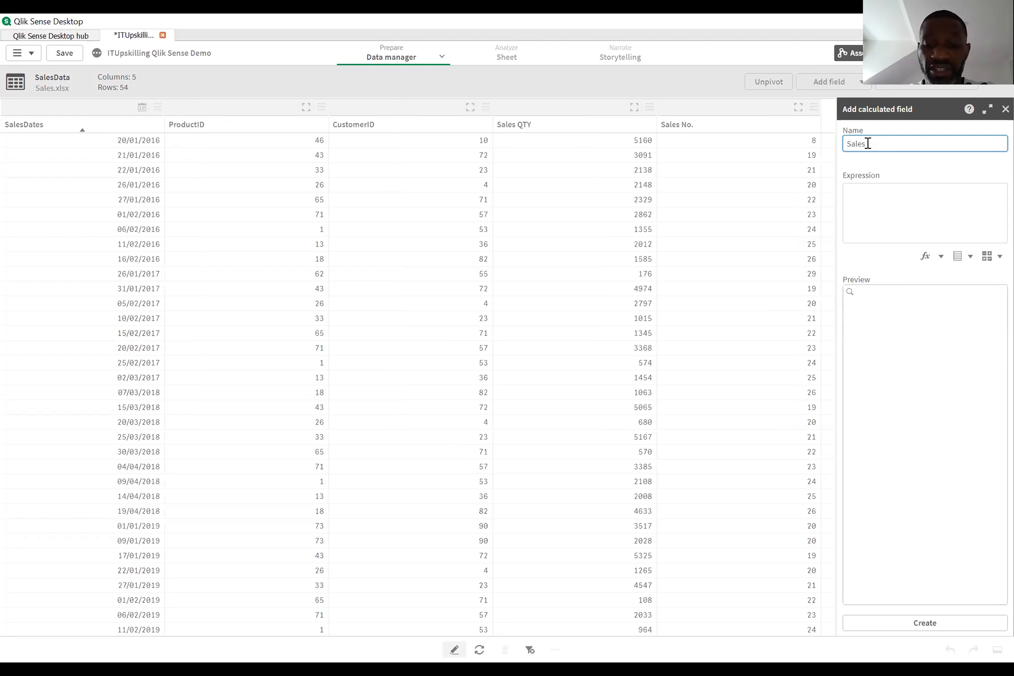
type("Fig")
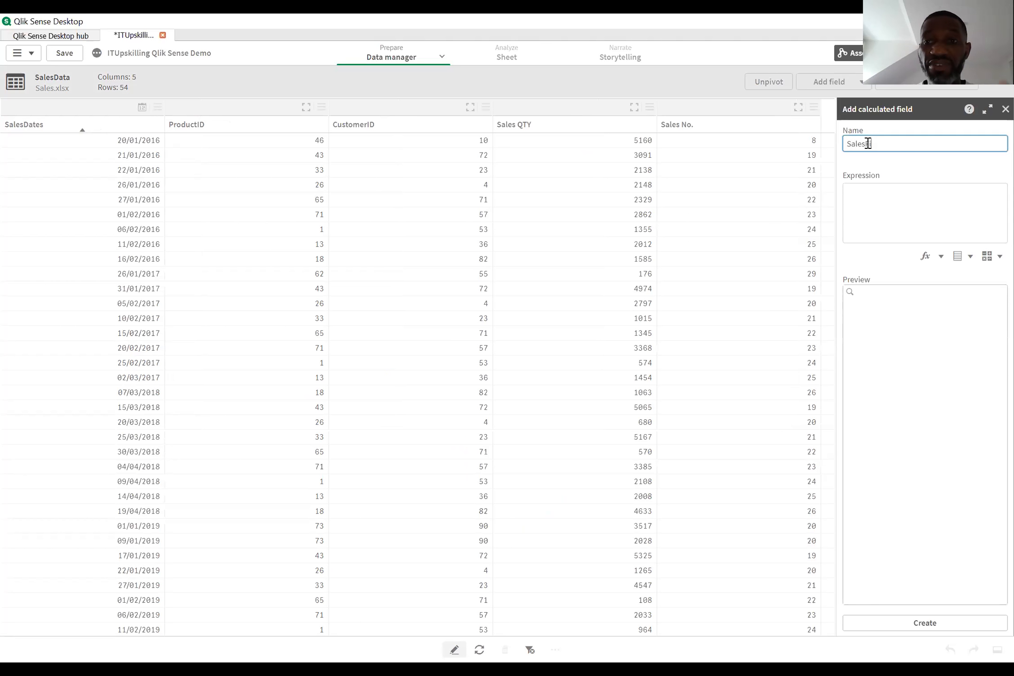
- Check the available operators and insert the Sales QTY field into the SalesFig expression
left_click(882, 195)
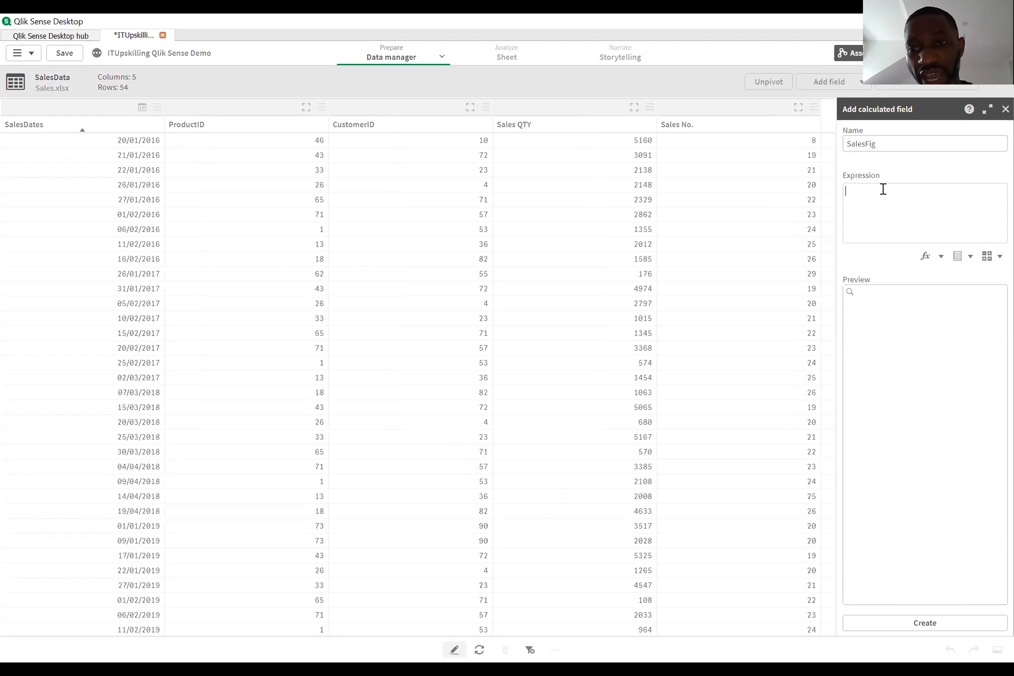
left_click(941, 257)
left_click(941, 259)
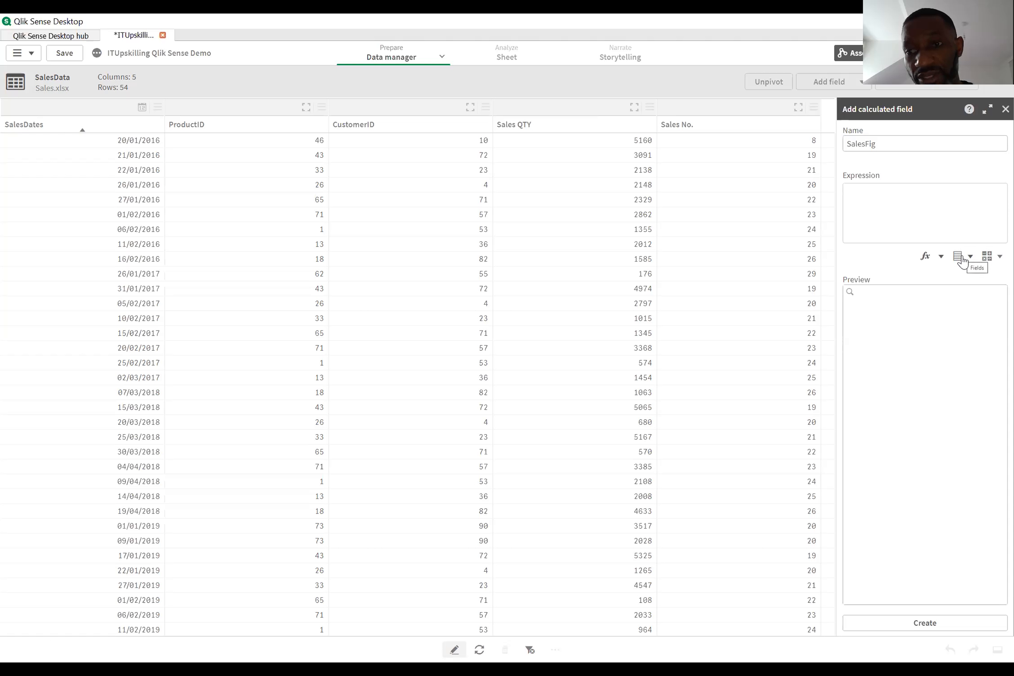
left_click(996, 259)
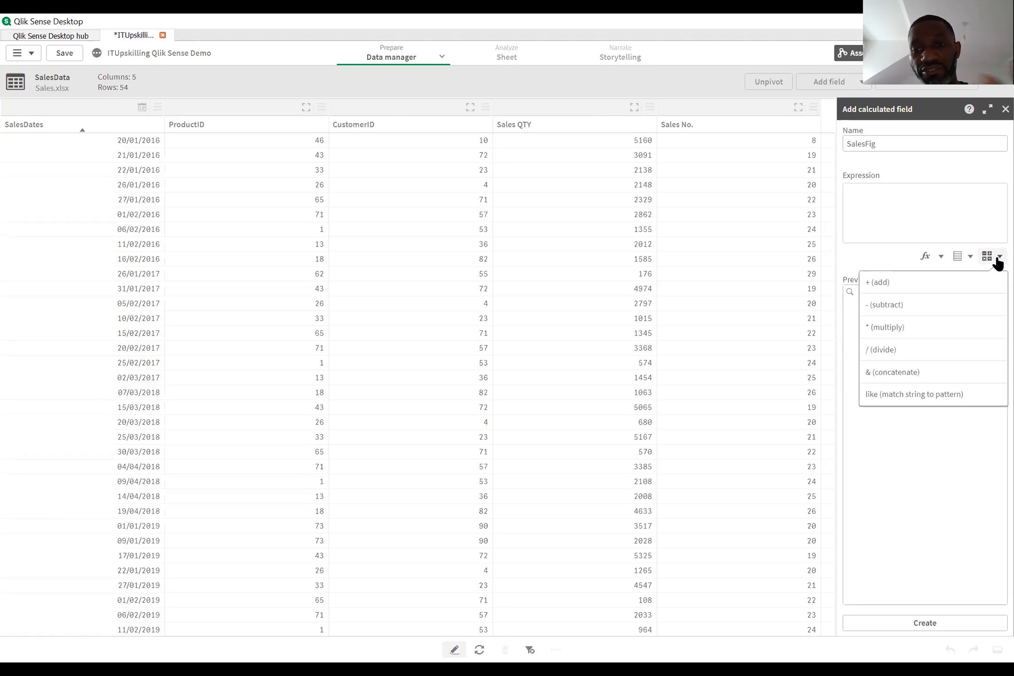
left_click(959, 257)
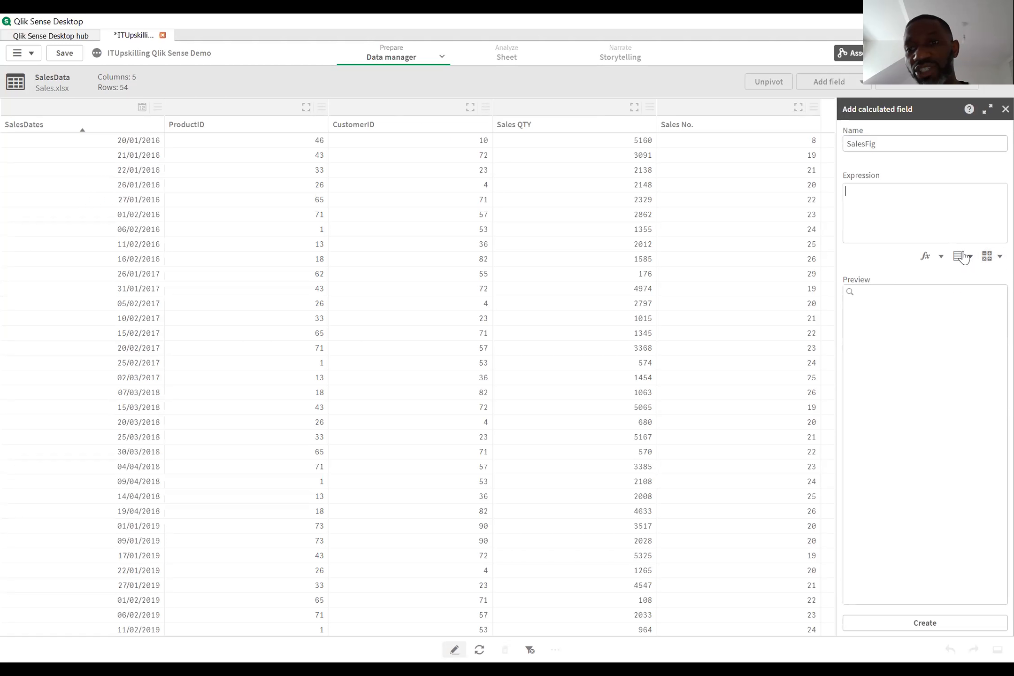
left_click(962, 258)
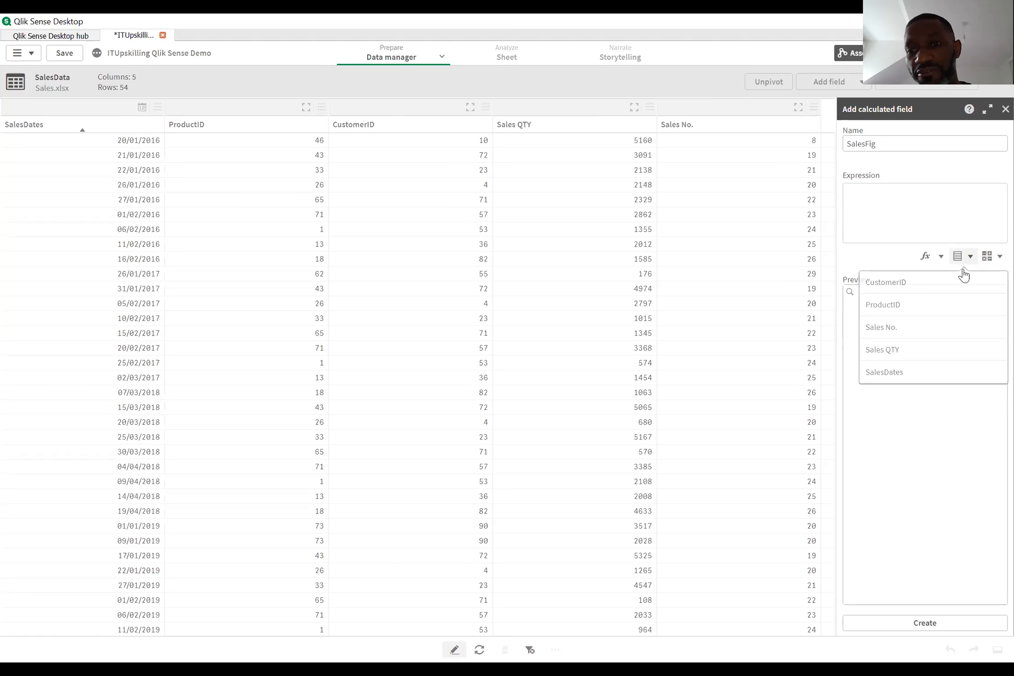
left_click(931, 351)
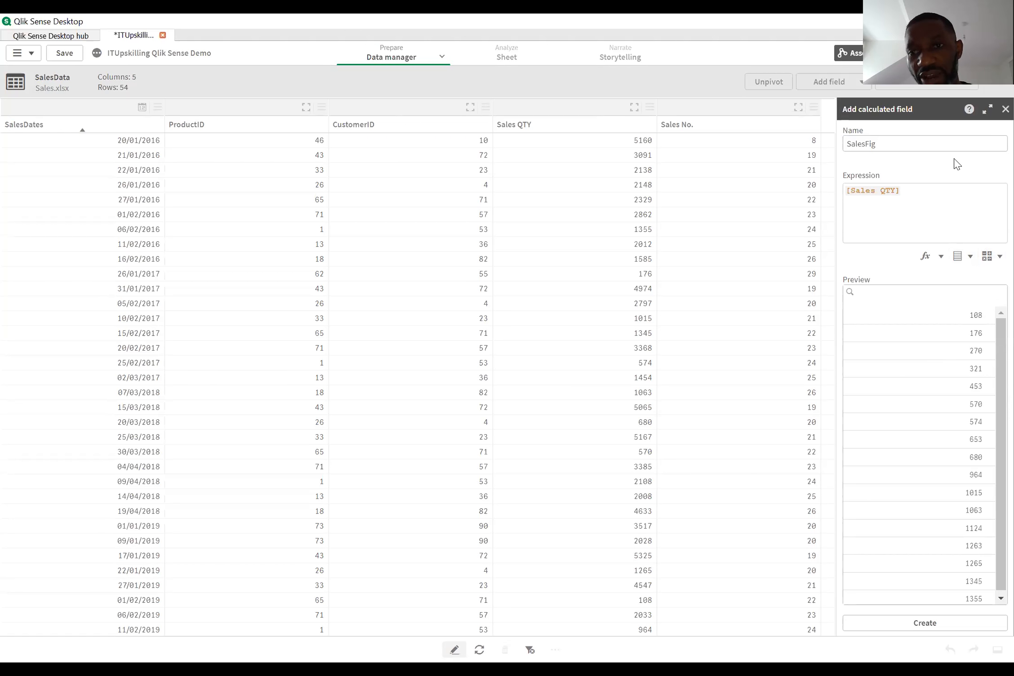
- Multiply Sales QTY by 0.2 in the expression, check the preview values and create the calculated field
left_click(997, 258)
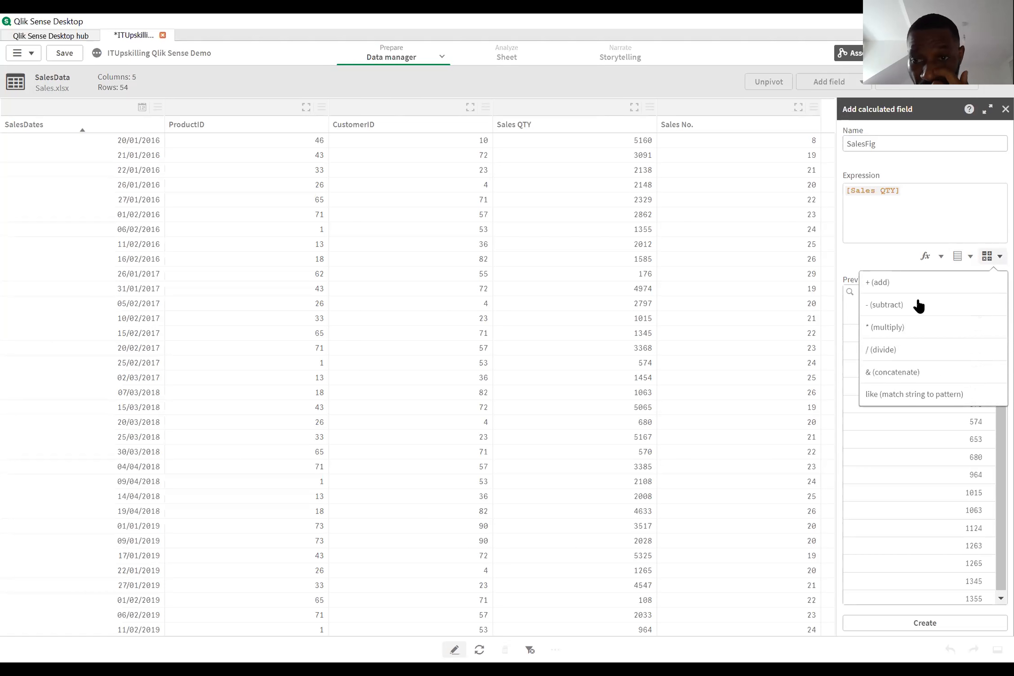
left_click(897, 327)
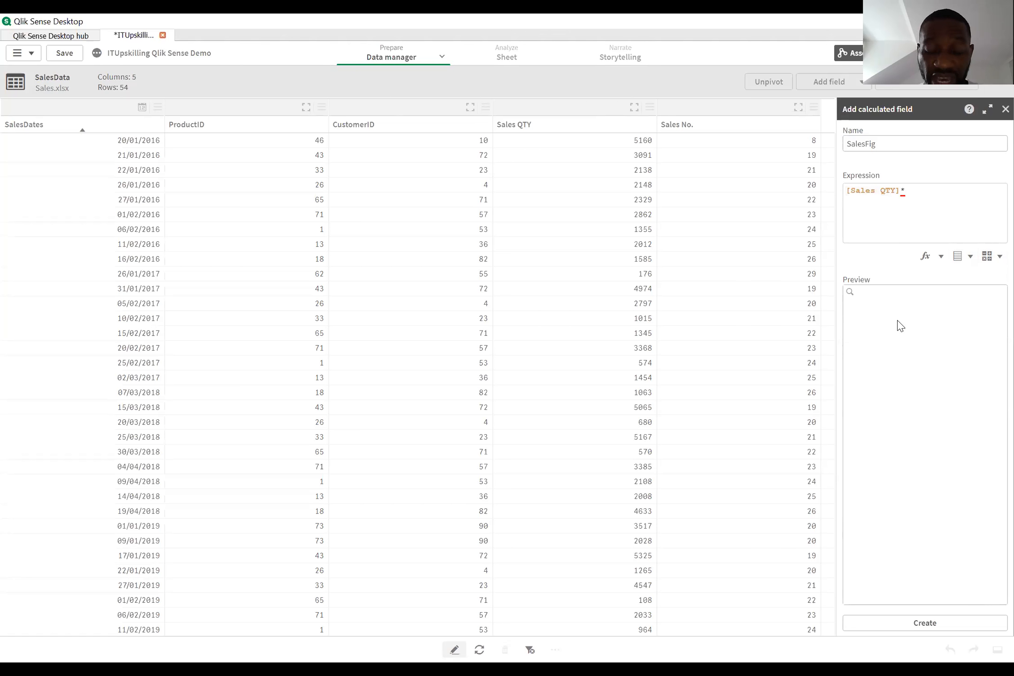
type(".02")
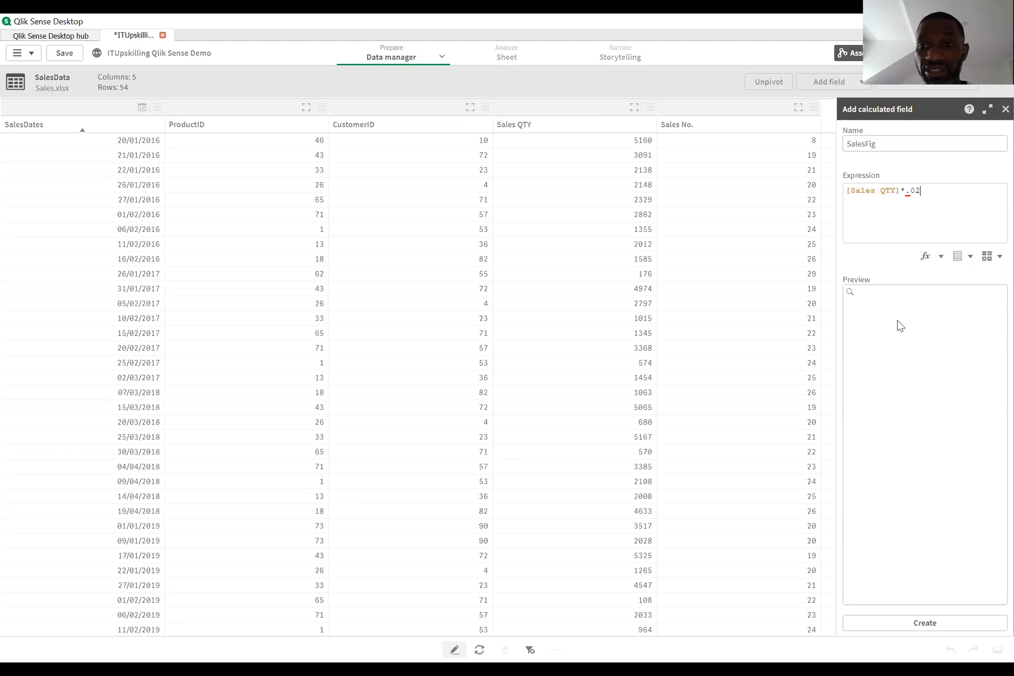
key("BackSpace")
key("BackSpace")
key("BackSpace")
type("0.2")
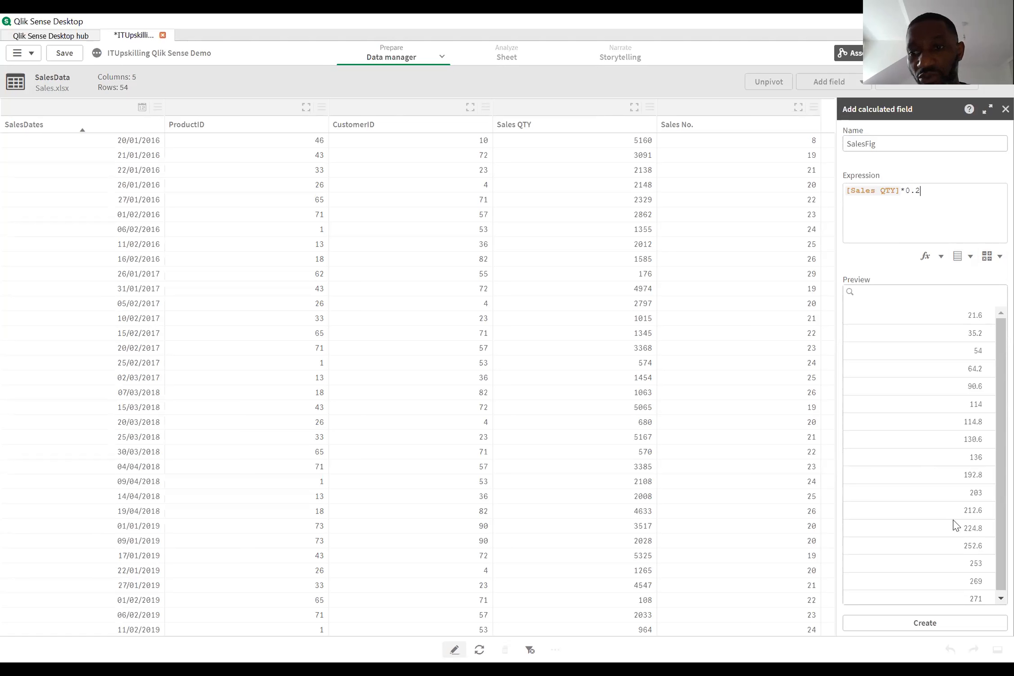
scroll(953, 520, "down", 2)
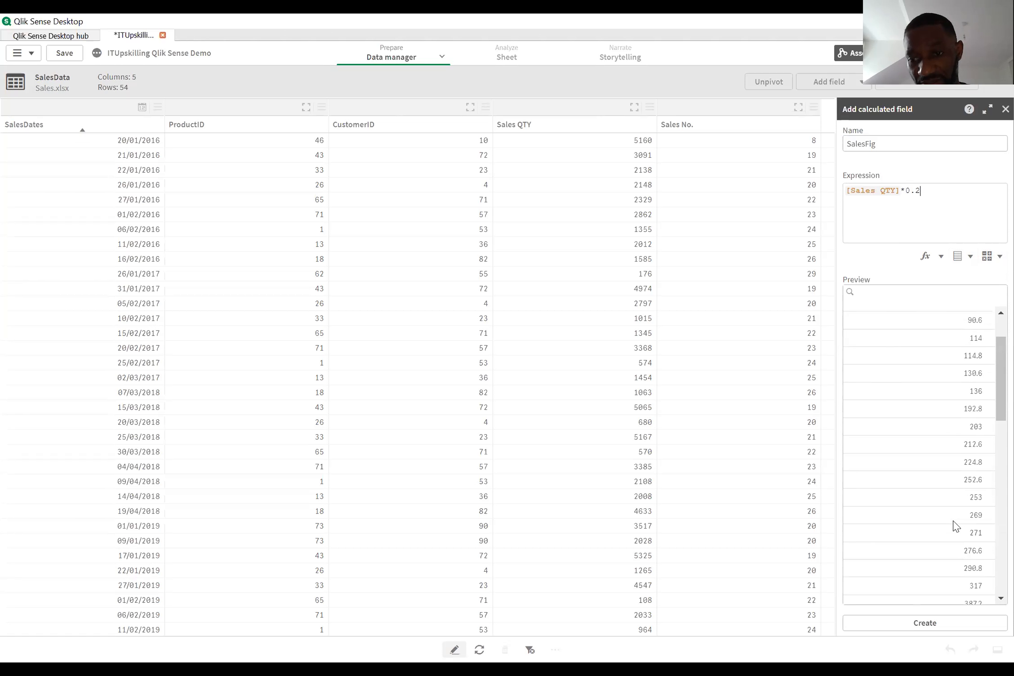
scroll(953, 521, "down", 8)
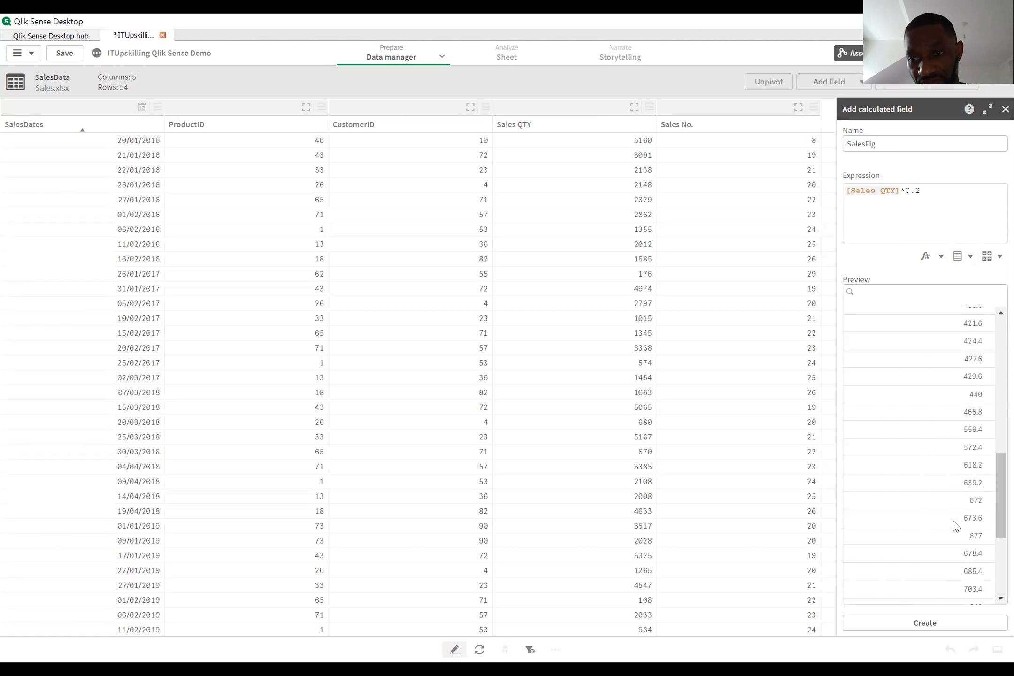
left_click(940, 624)
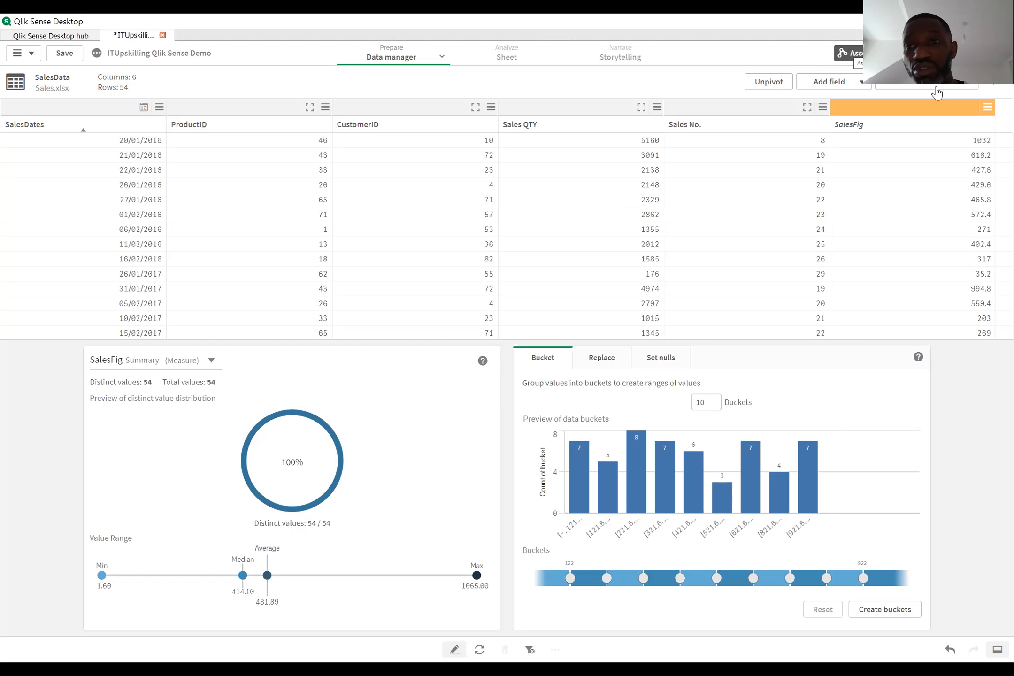
- Compare the data manager's associations view with its table view, ending in the associations view
left_click(857, 55)
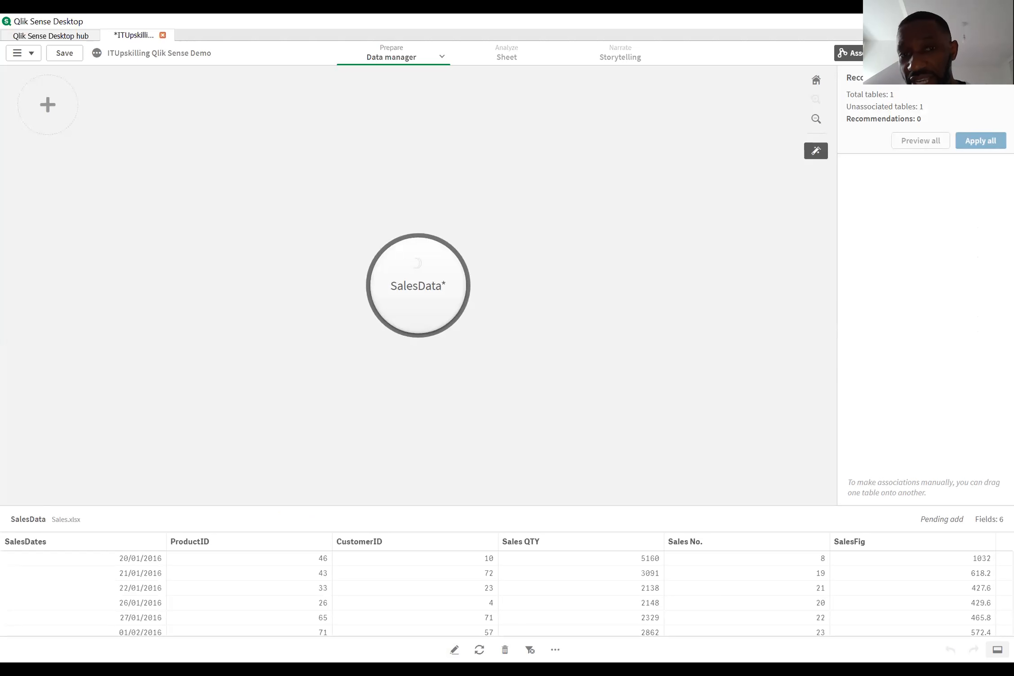
left_click(850, 52)
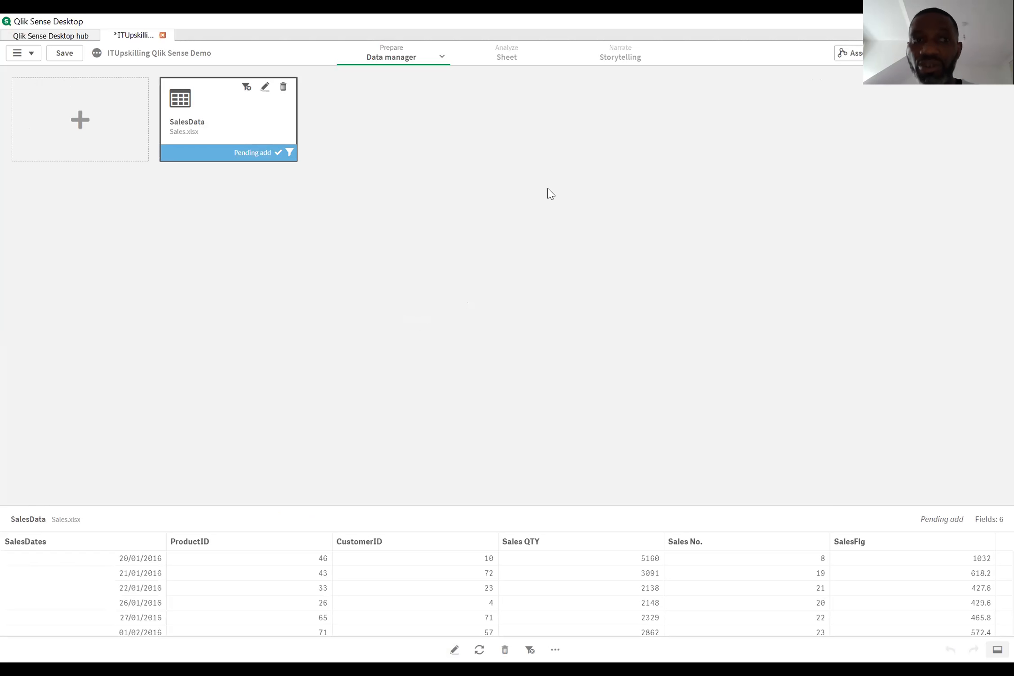
left_click(849, 53)
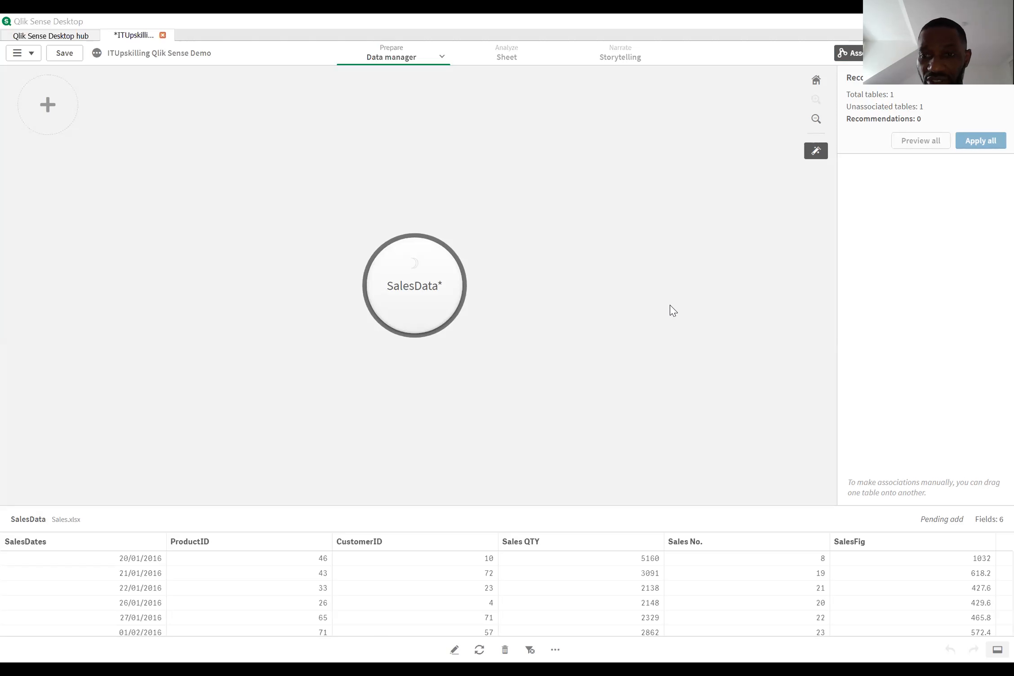
left_click(531, 232)
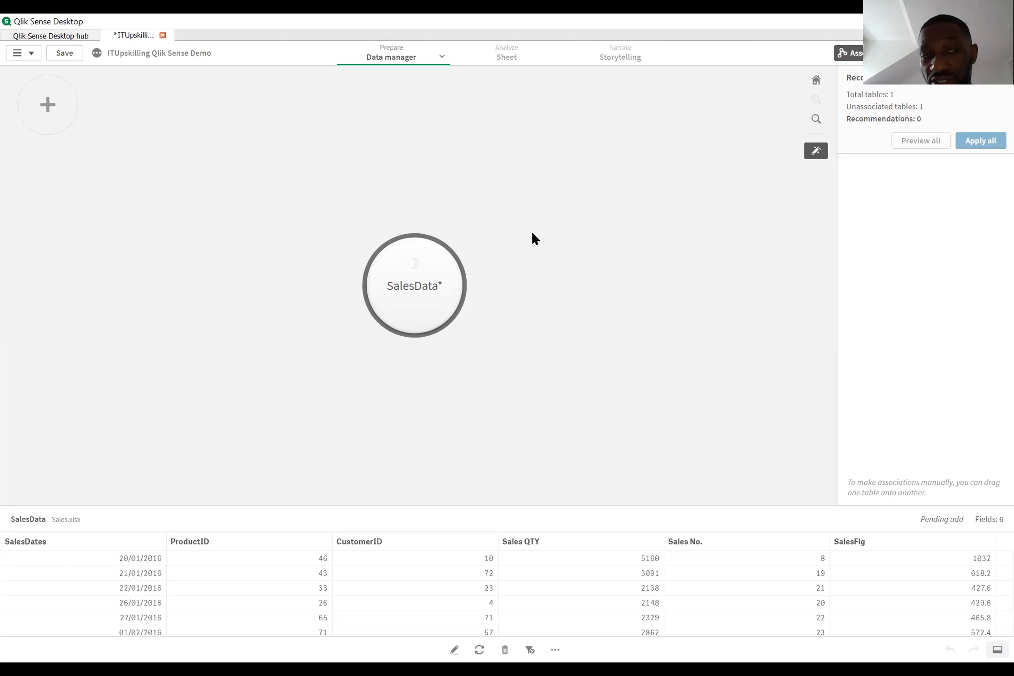
- Add the OrderDetails table from OrderDetails.xlsx in the Data folder, leaving out the GP field
left_click(49, 106)
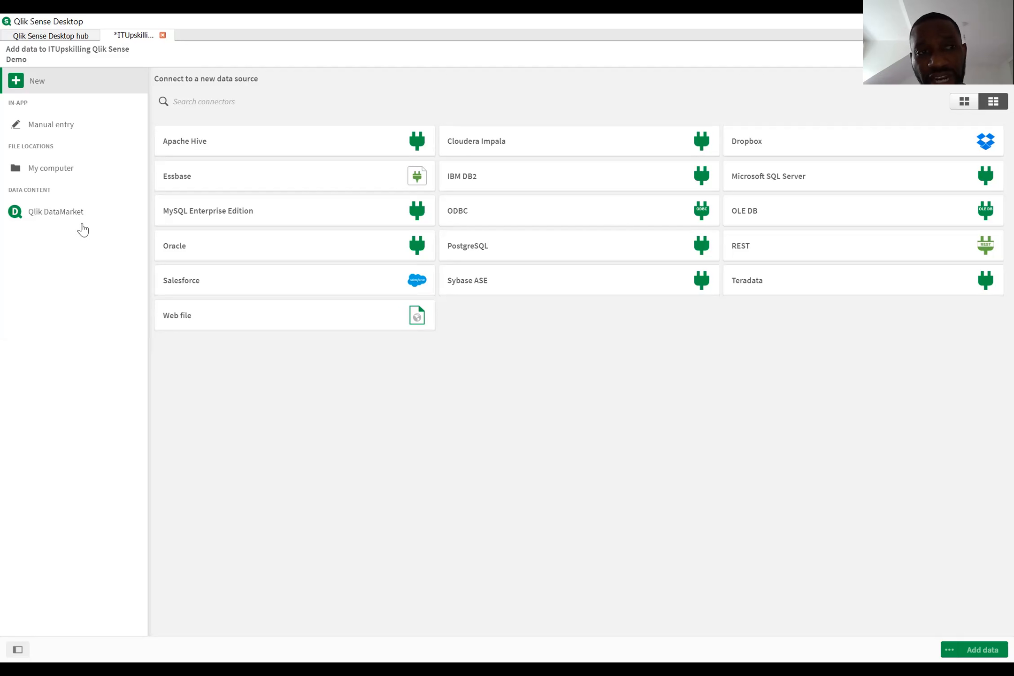
left_click(62, 177)
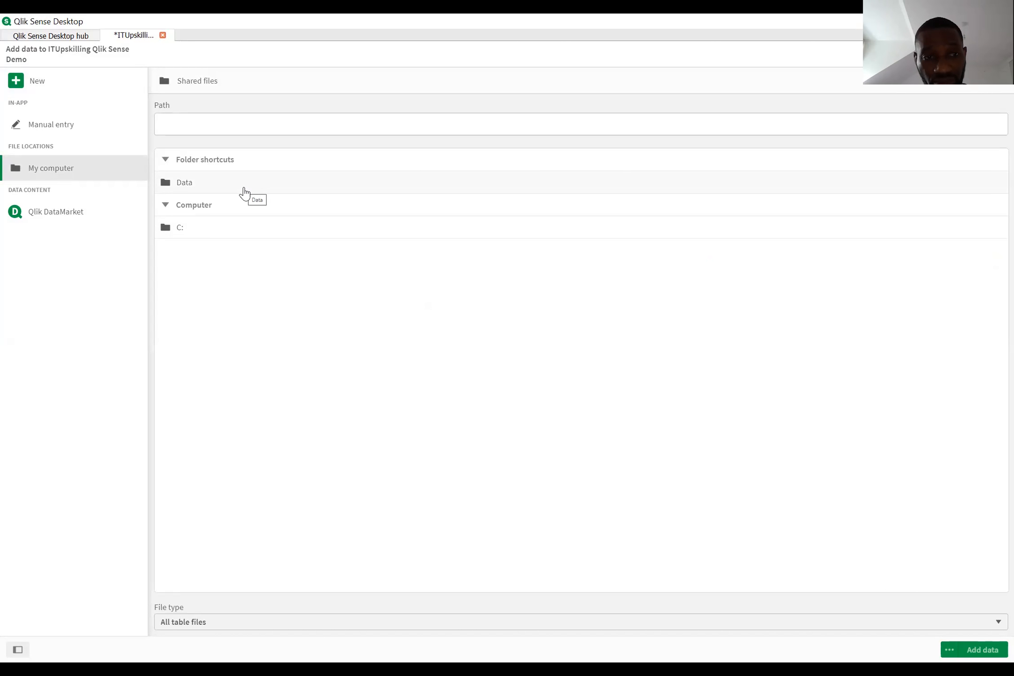
left_click(244, 190)
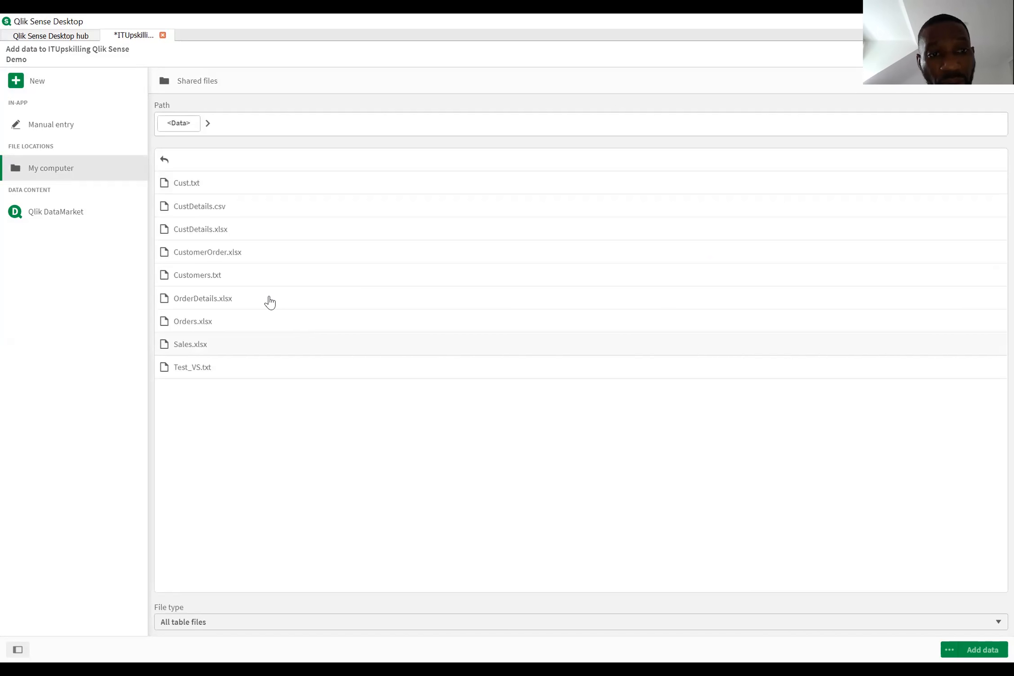
left_click(269, 299)
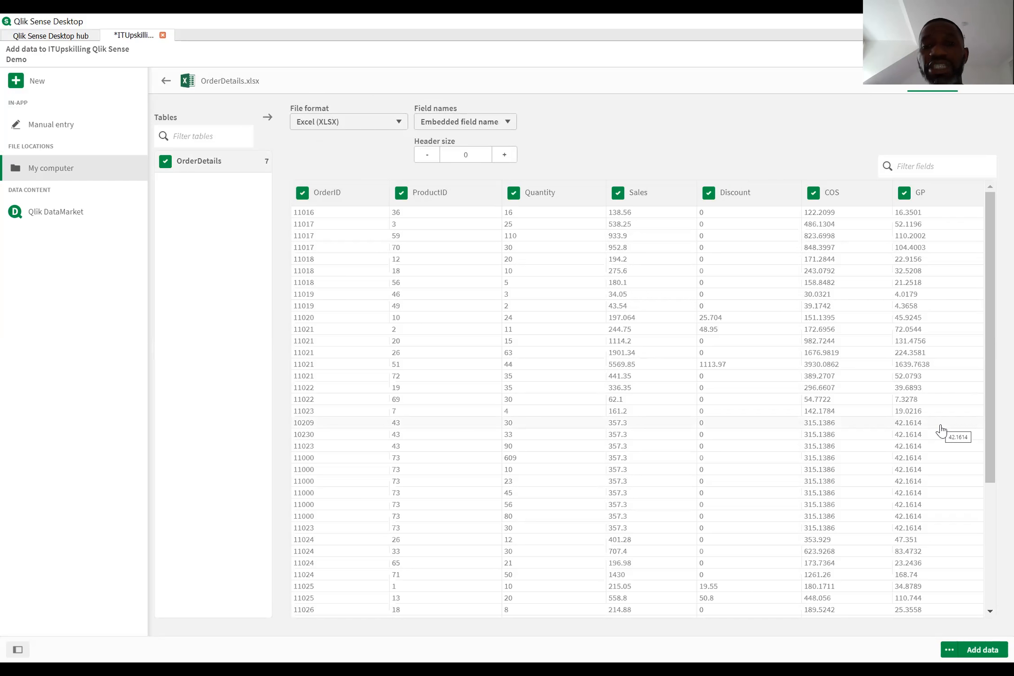
left_click(903, 196)
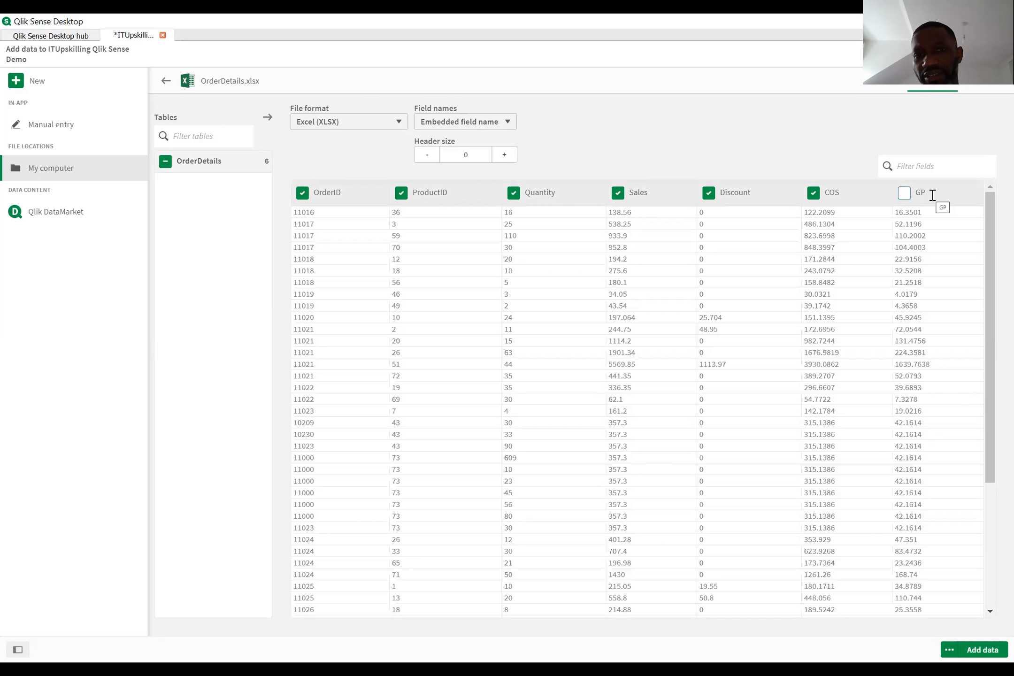
left_click(985, 650)
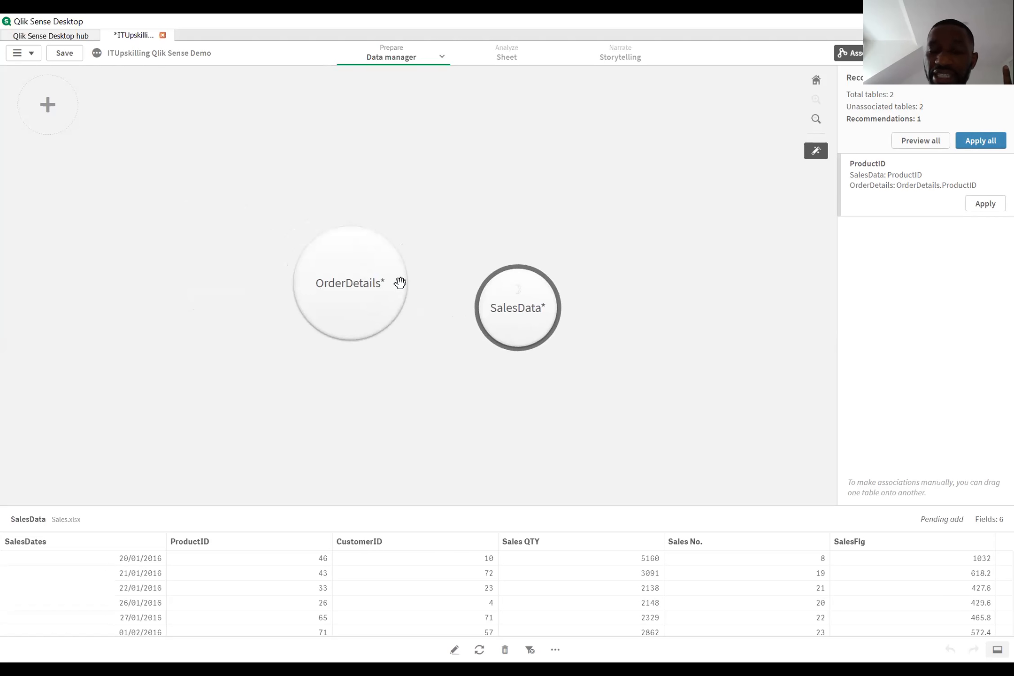
- Open the OrderDetails table for editing and start a calculated field named Gross Profit
left_click(375, 272)
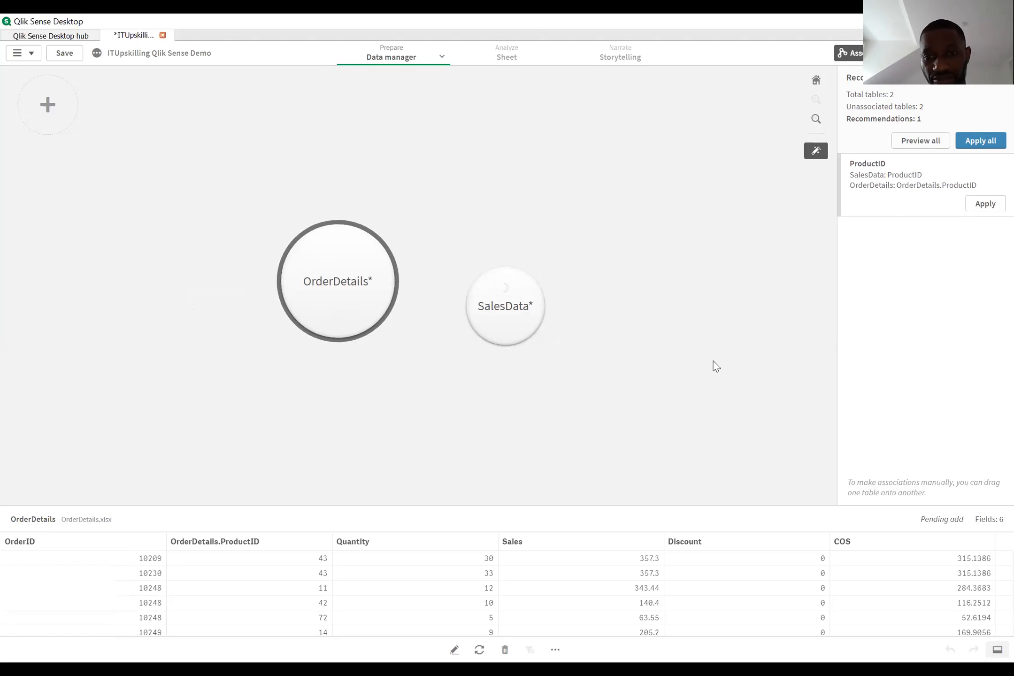
left_click(454, 651)
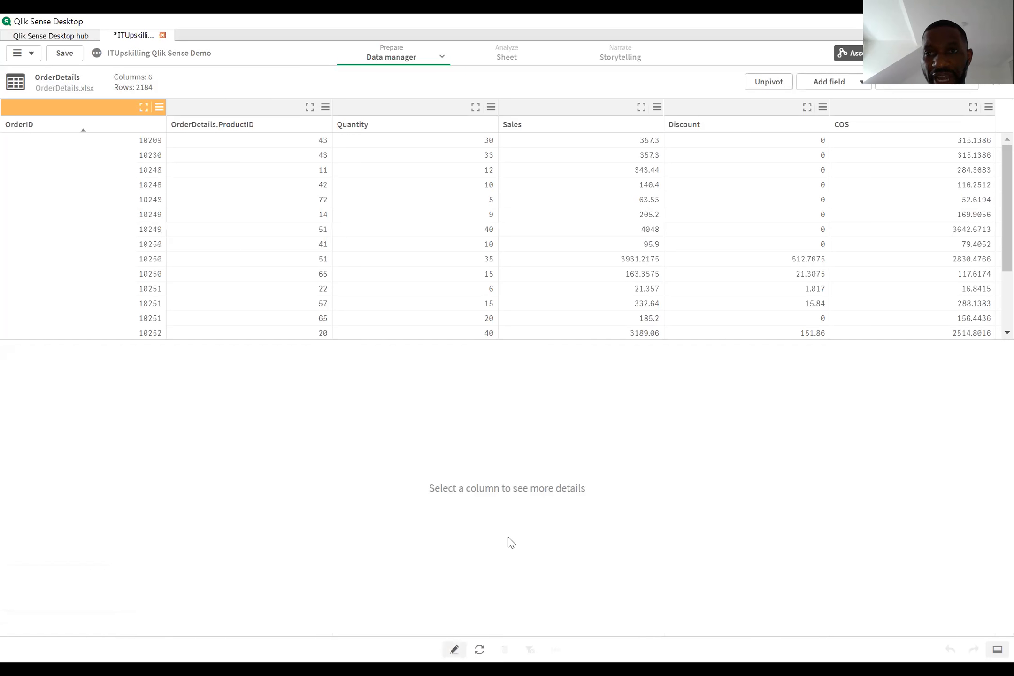
left_click(840, 82)
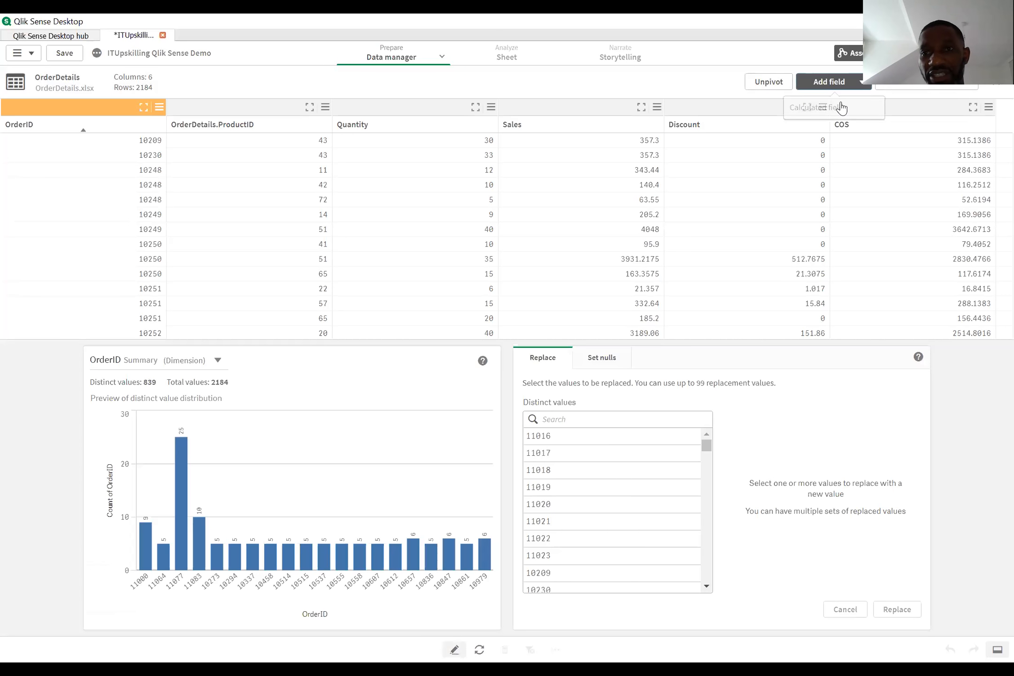
left_click(832, 108)
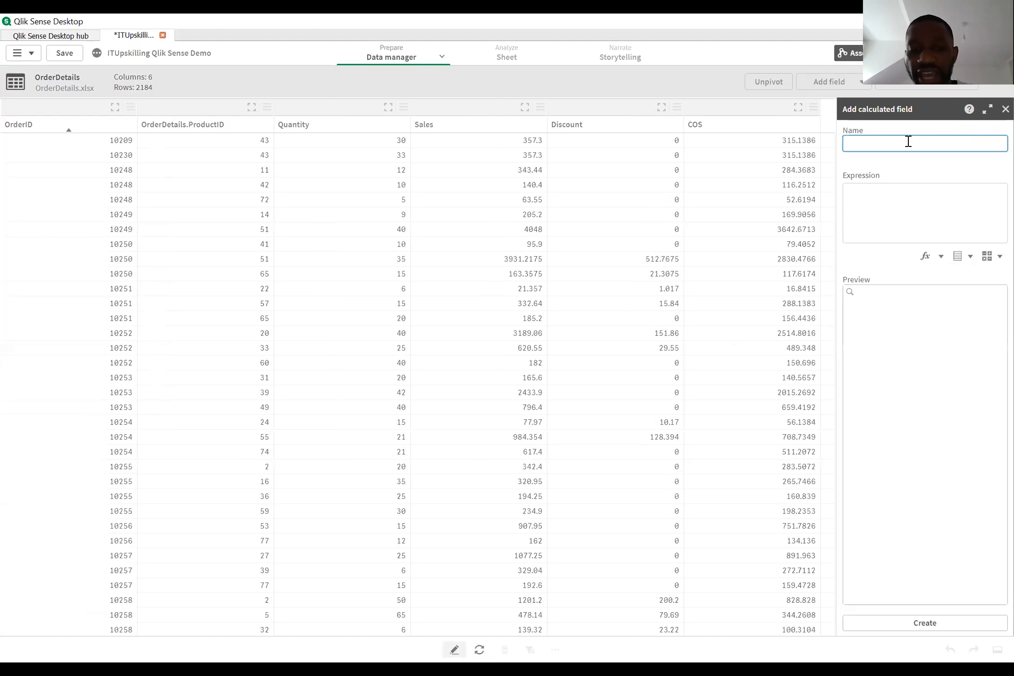
type("Gro")
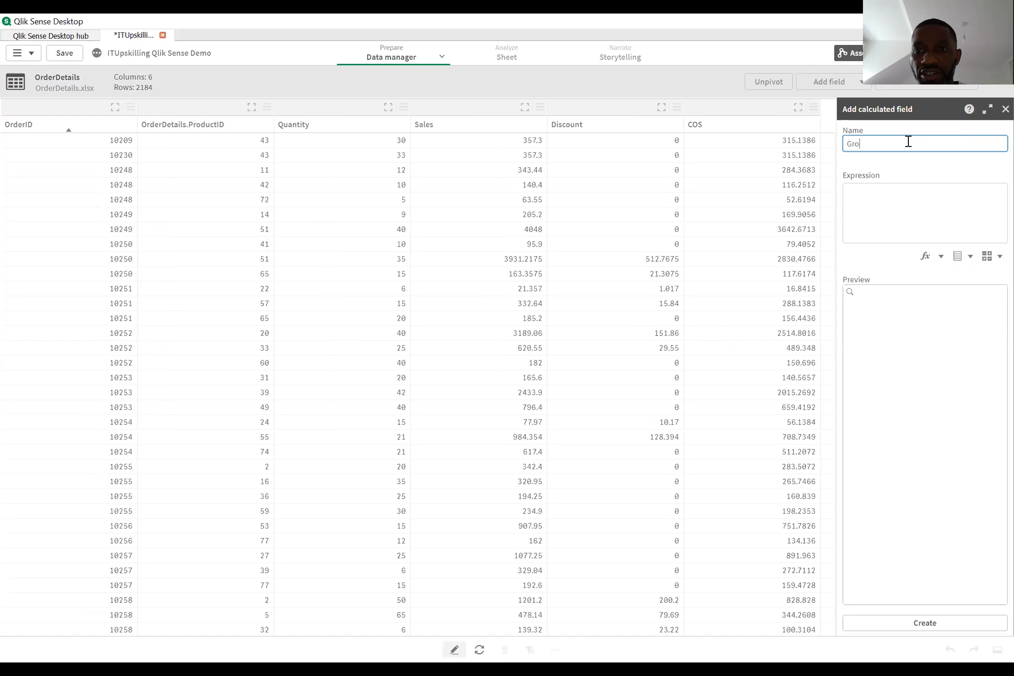
type("ss Profit")
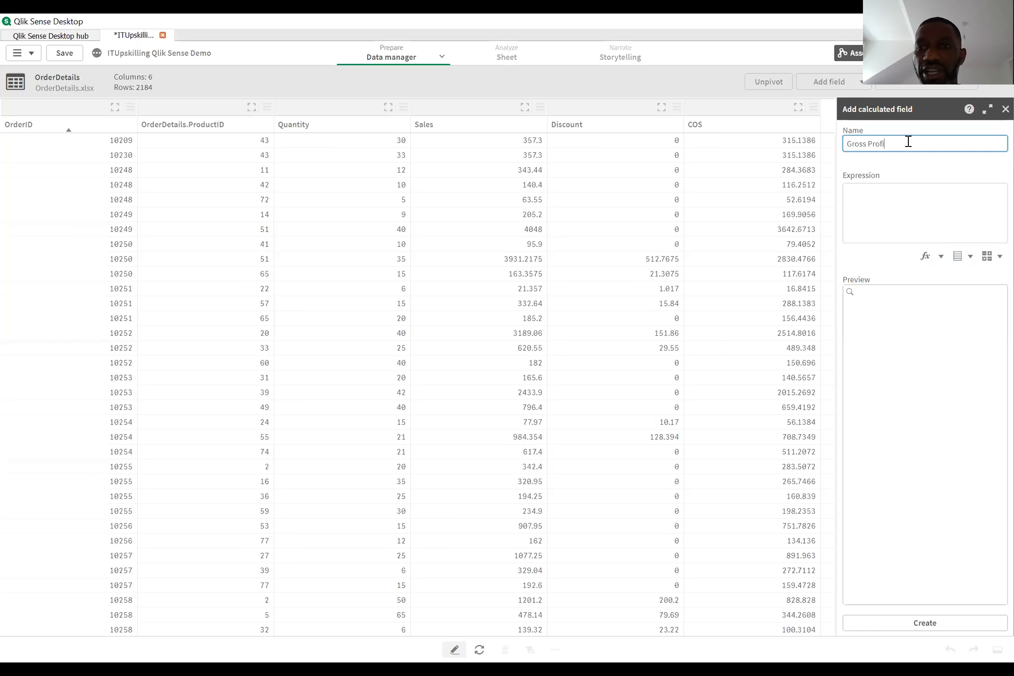
- Build the Gross Profit expression as Sales-COS from the table's fields and create the calculated field
left_click(912, 210)
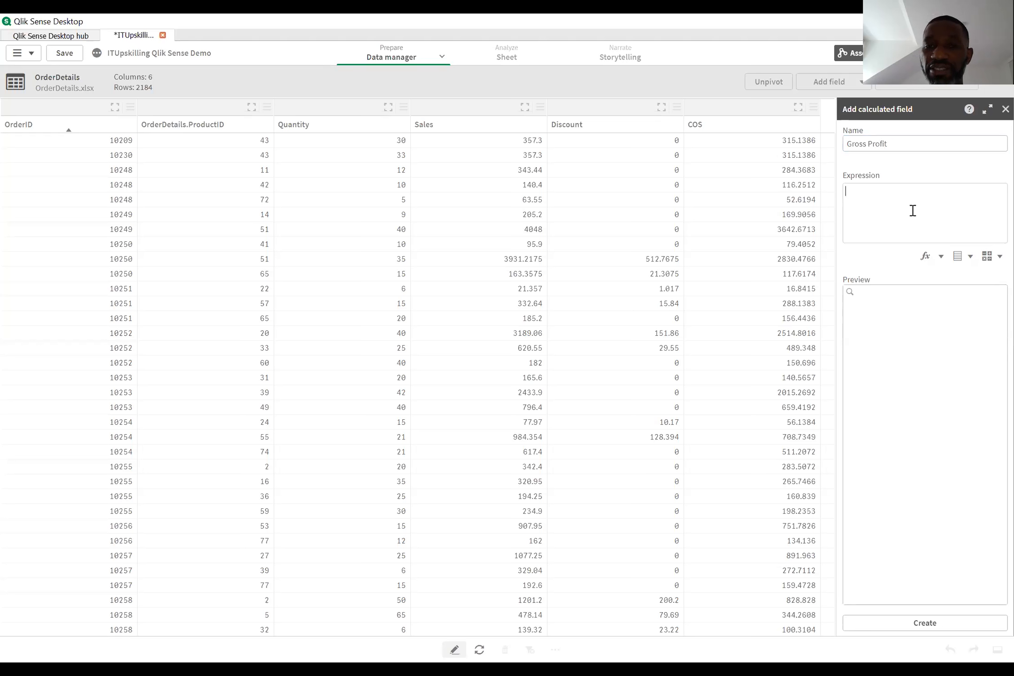
left_click(970, 257)
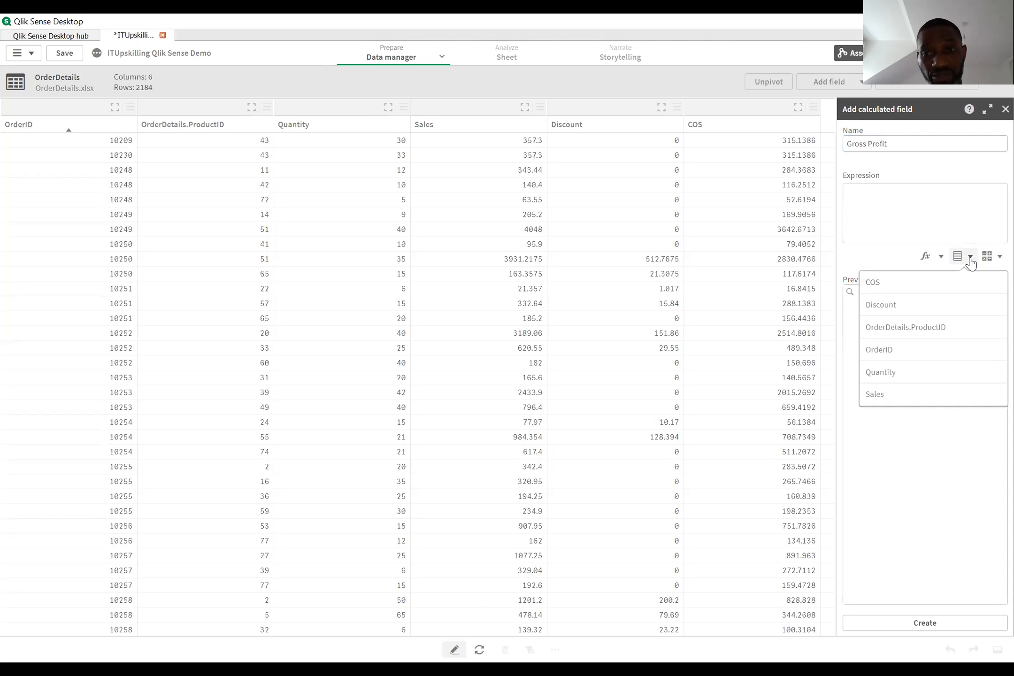
left_click(930, 397)
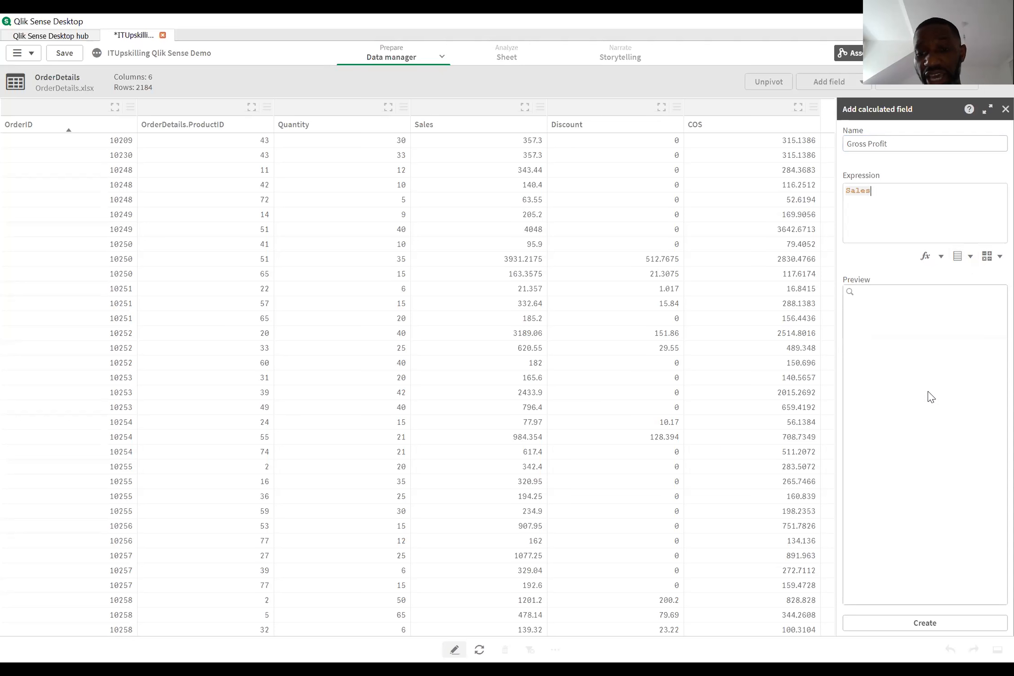
type("-")
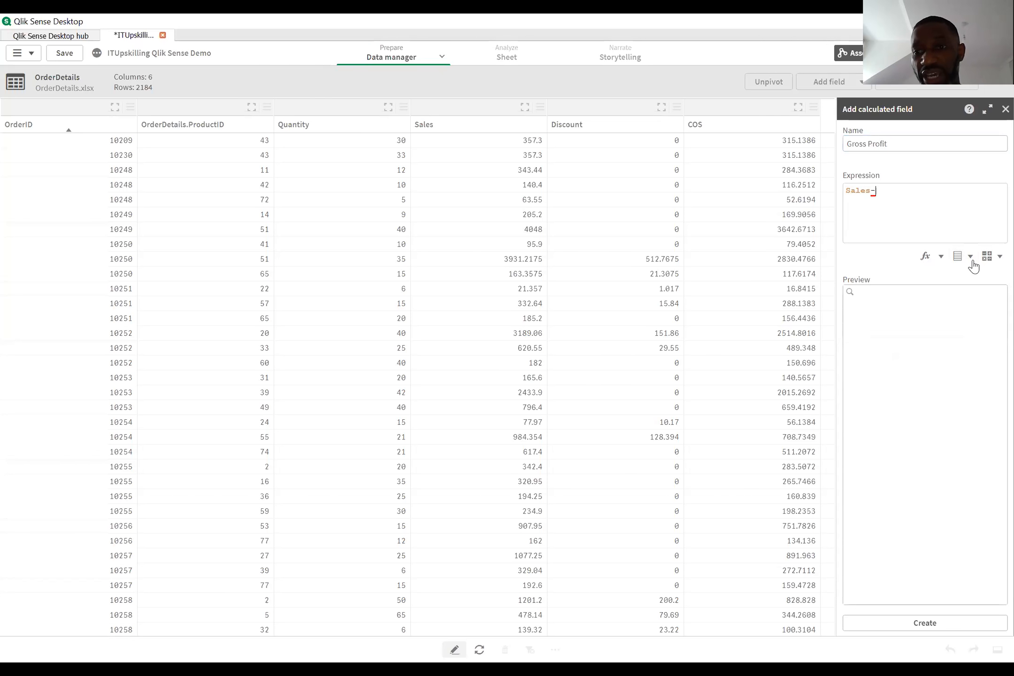
left_click(971, 258)
left_click(912, 284)
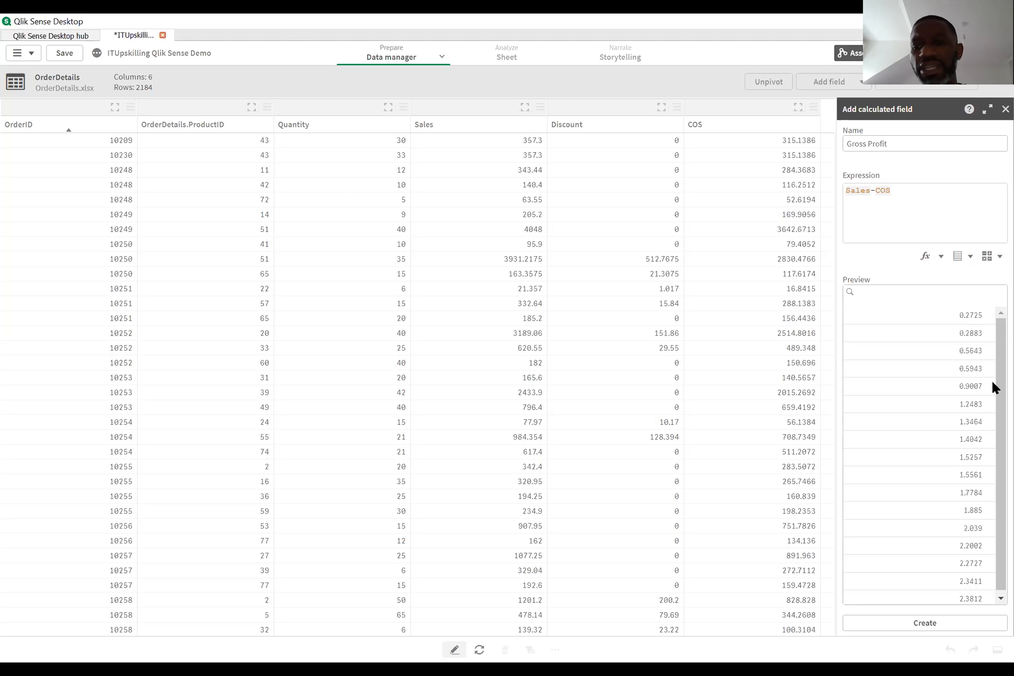
left_click(931, 623)
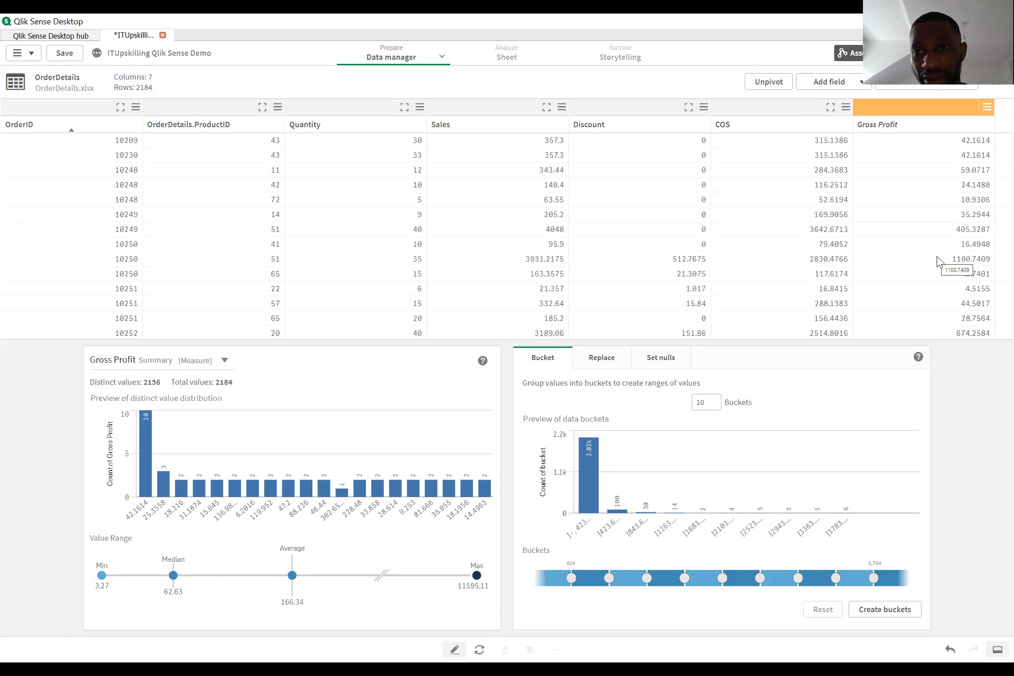
- Rename the COS column to Cost Of Good and the Discount column to Disc
left_click(802, 112)
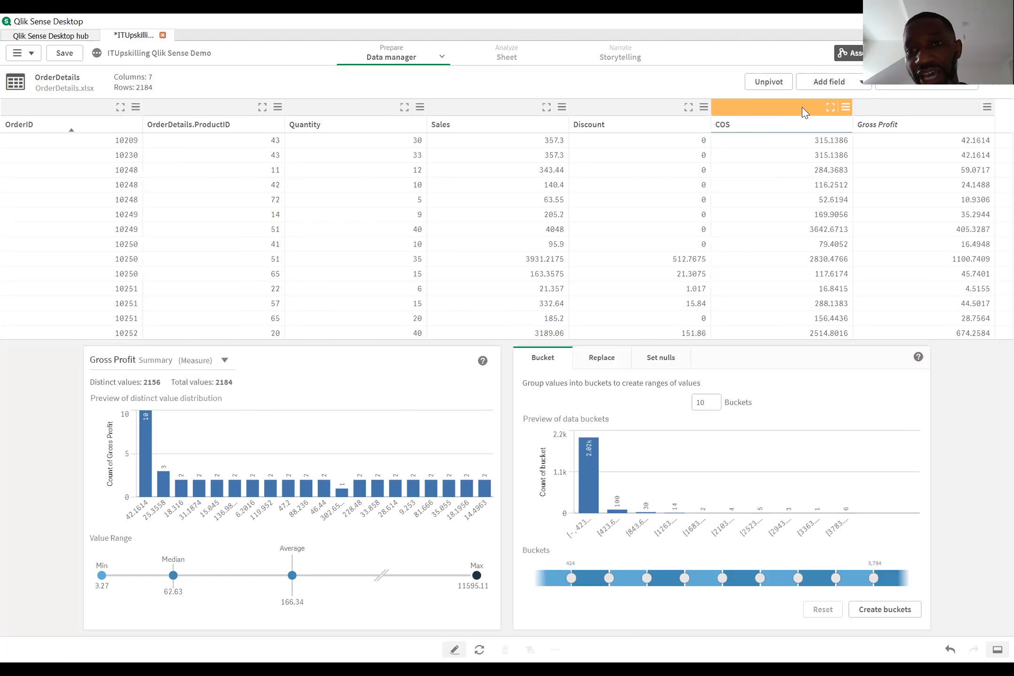
left_click(845, 109)
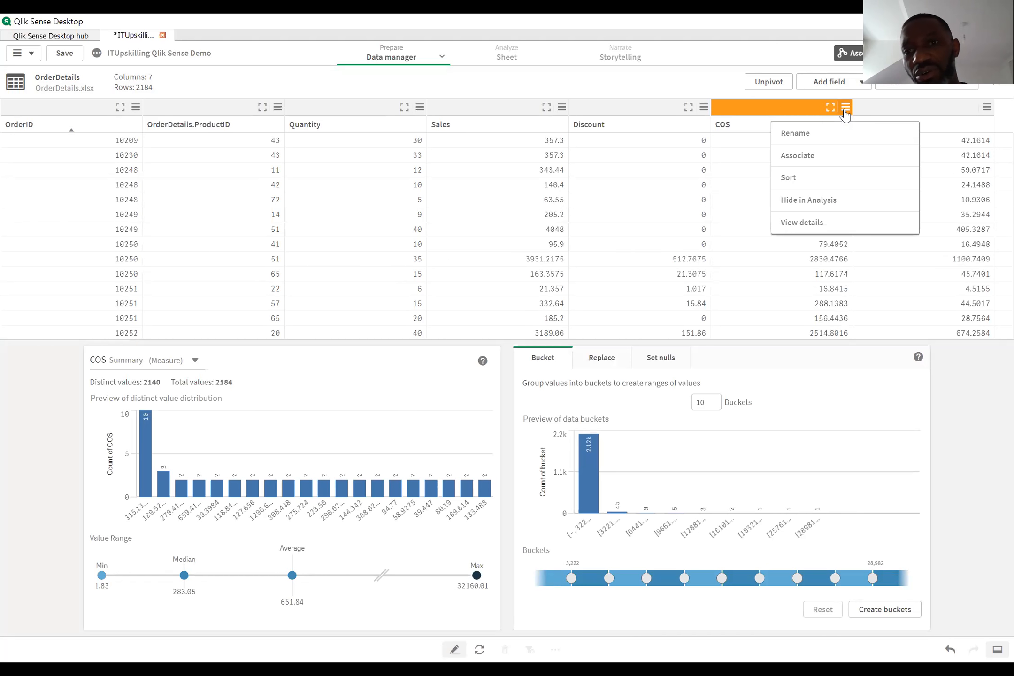
left_click(814, 134)
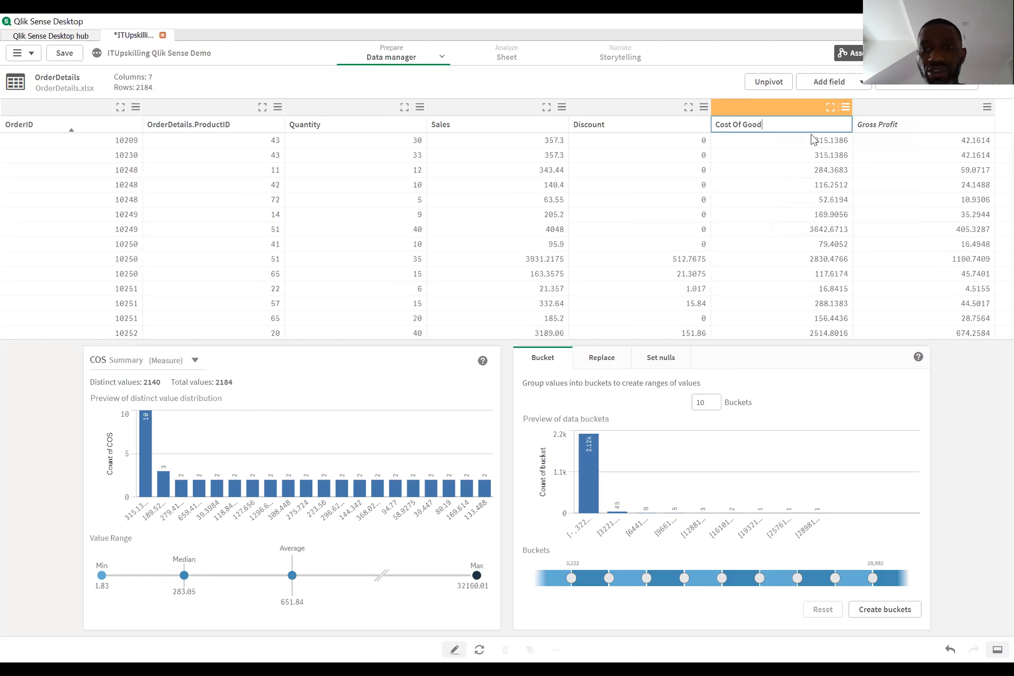
key("Return")
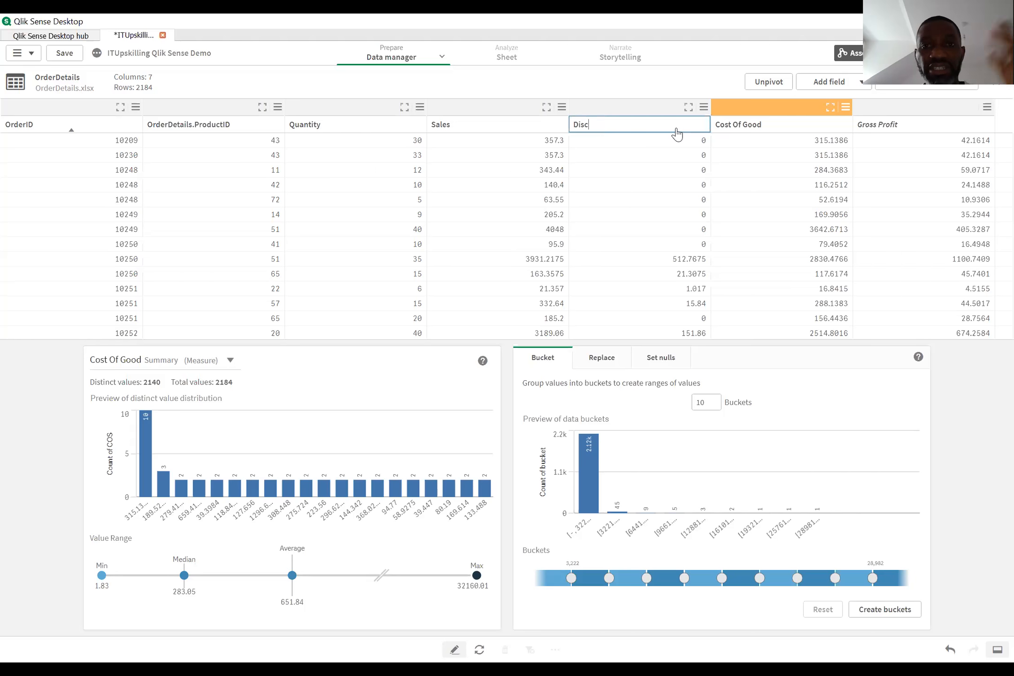
key("Return")
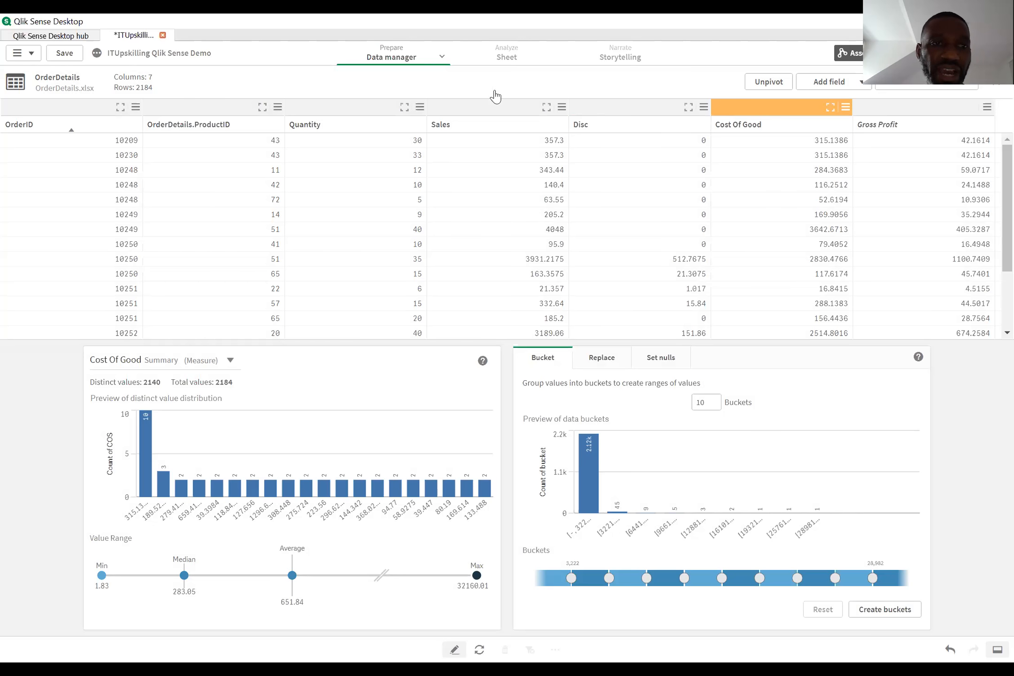
- Check which column options are available for the Quantity field
left_click(364, 127)
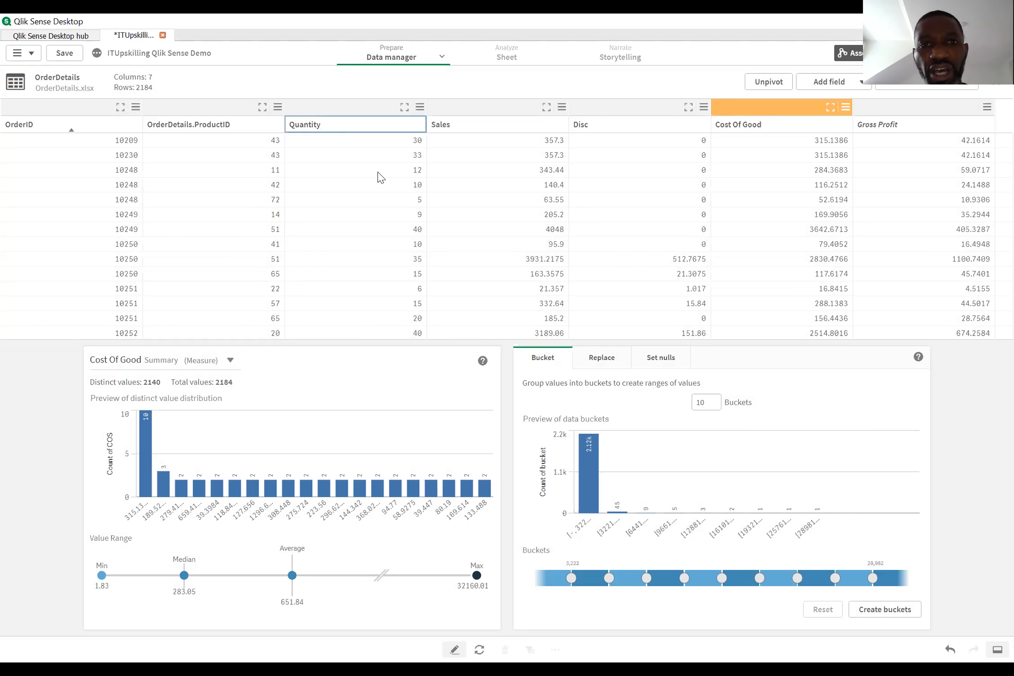
left_click(420, 107)
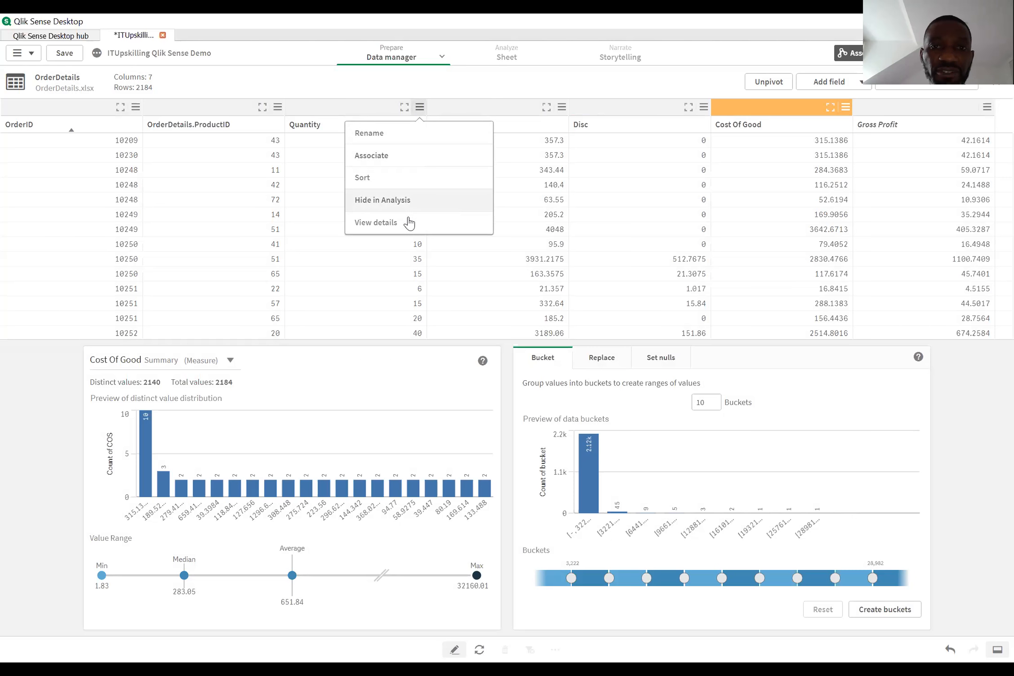
left_click(515, 84)
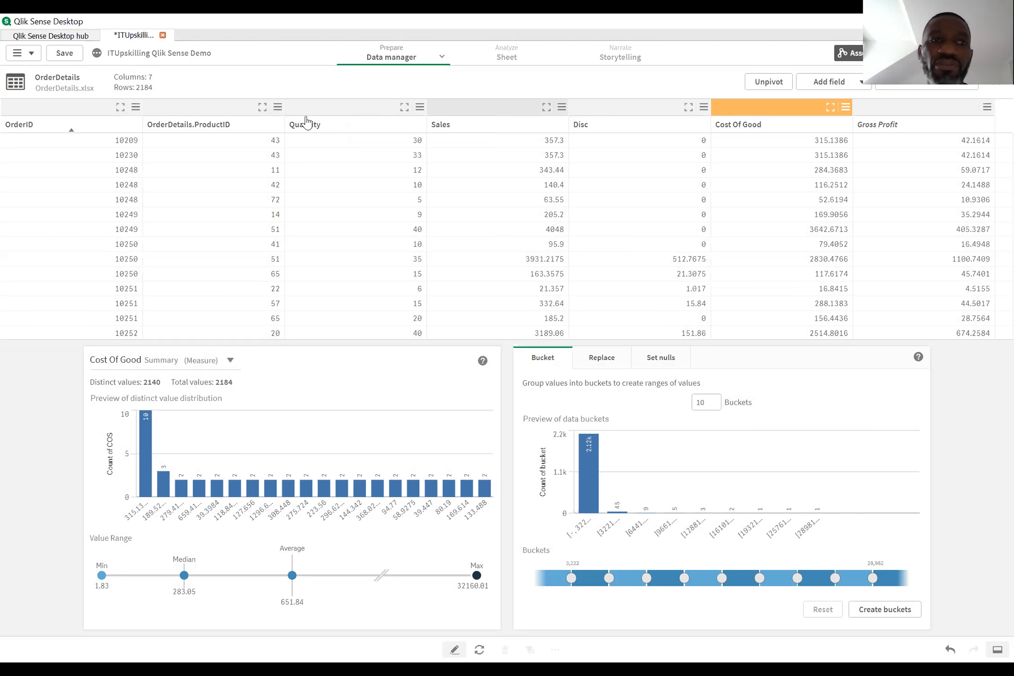
- Load the data, dismiss the load summary and leave the table editor, ending in the data manager's associations view
left_click(983, 53)
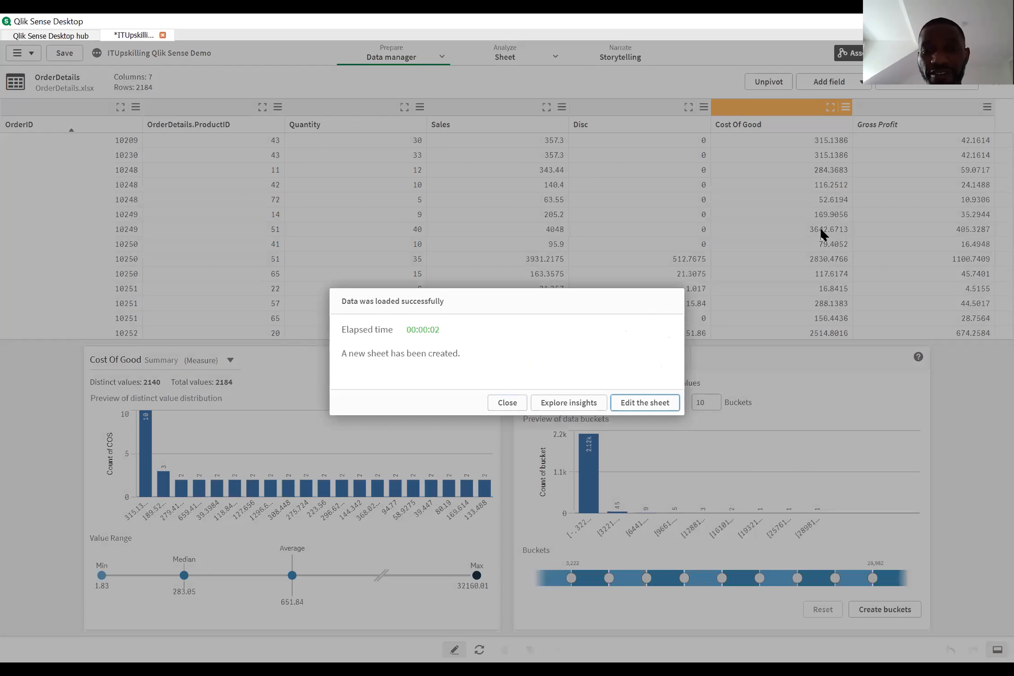
left_click(499, 407)
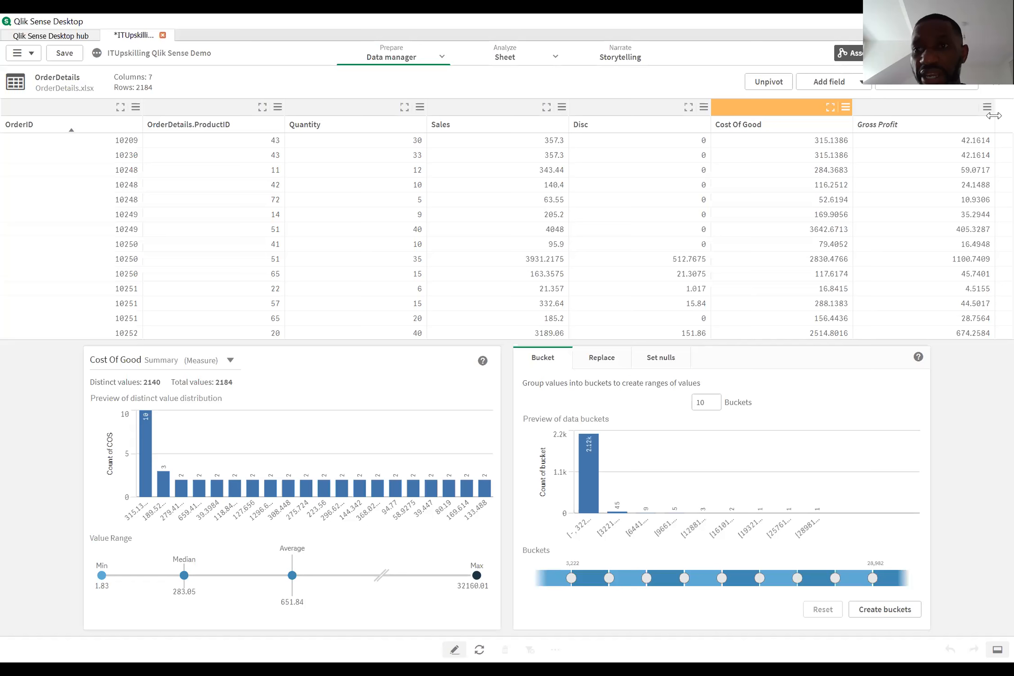
left_click(997, 88)
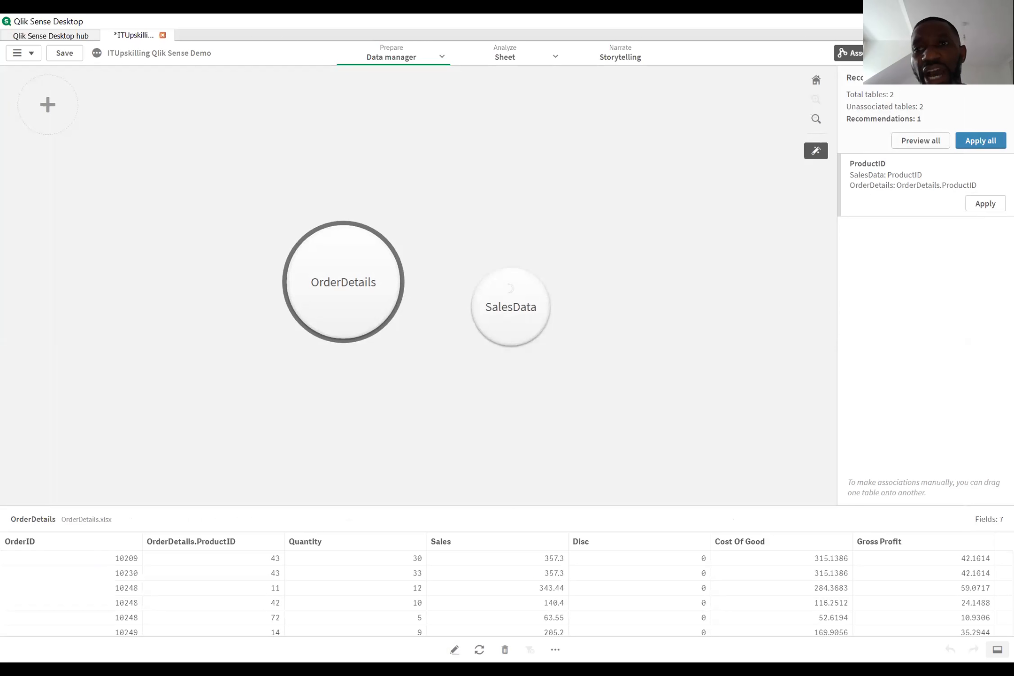
left_click(873, 53)
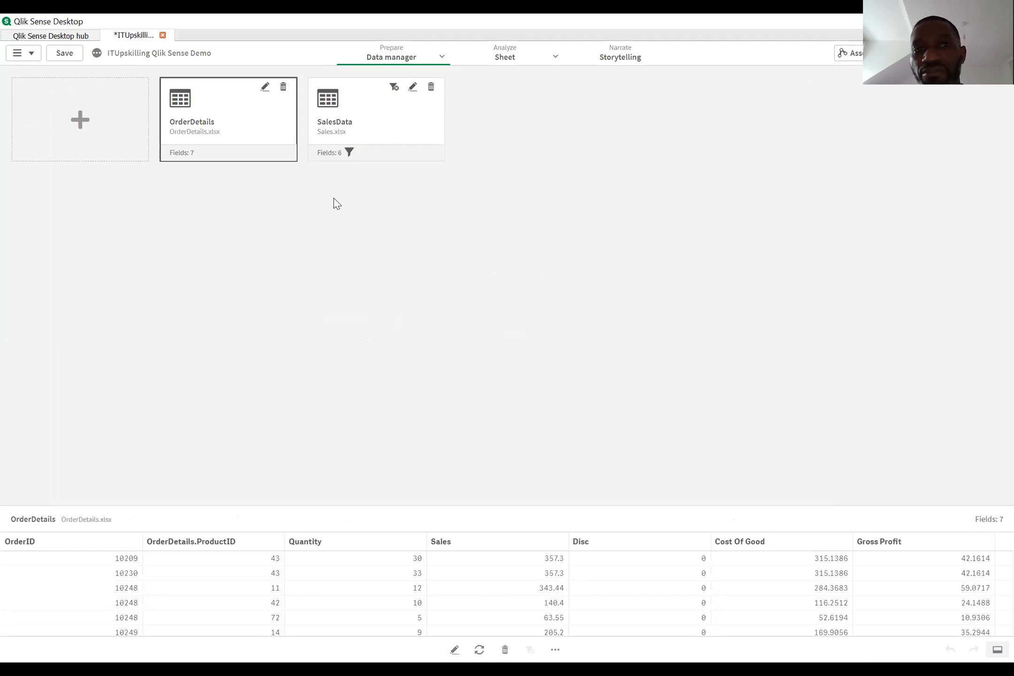
left_click(845, 57)
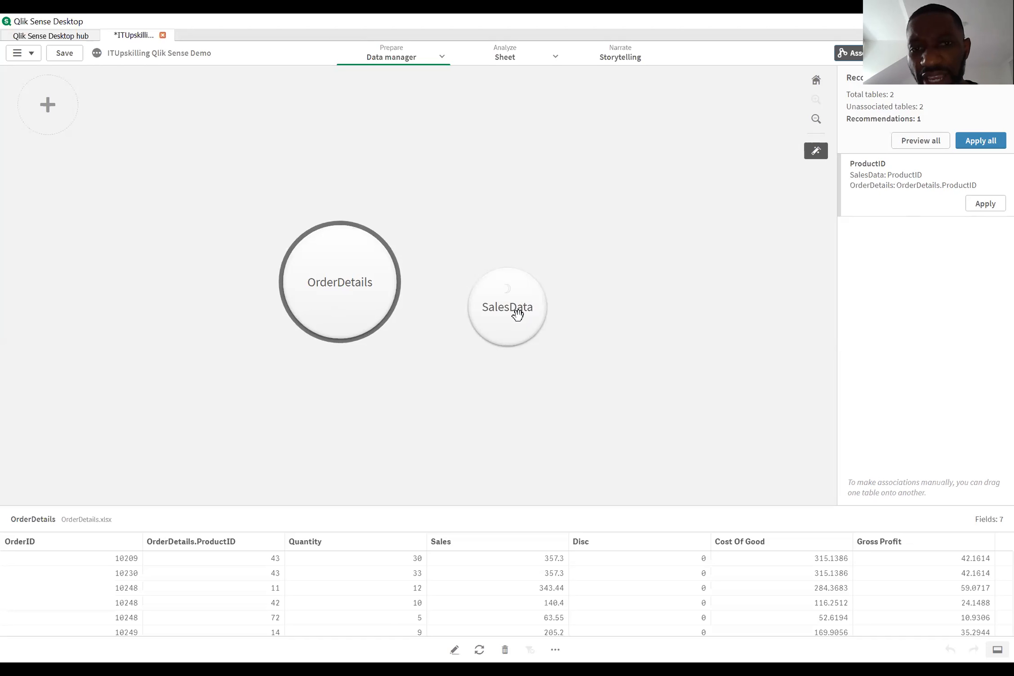
- Try to associate SalesData and OrderDetails manually, and switch the preview of all recommended associations on and off
left_click_drag(517, 314, 379, 287)
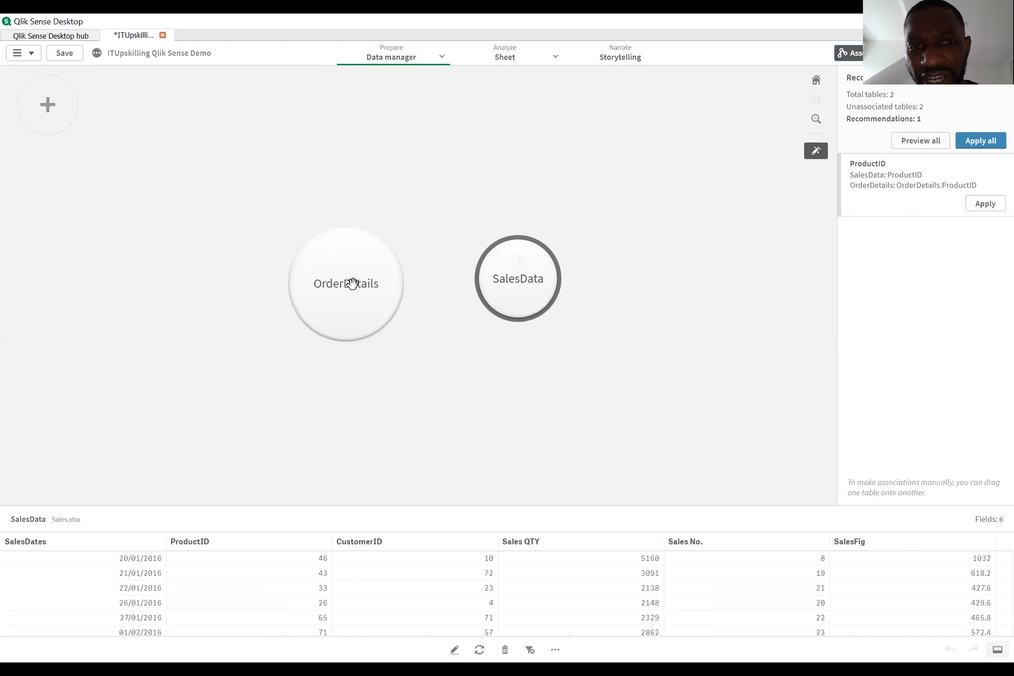
left_click_drag(463, 282, 400, 282)
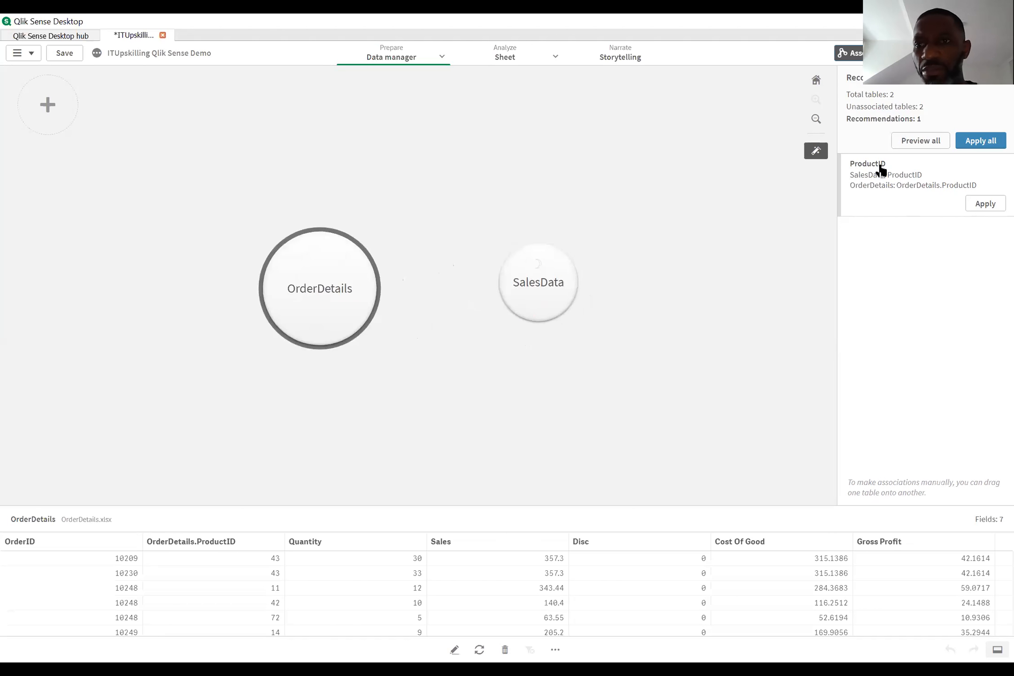
left_click(920, 140)
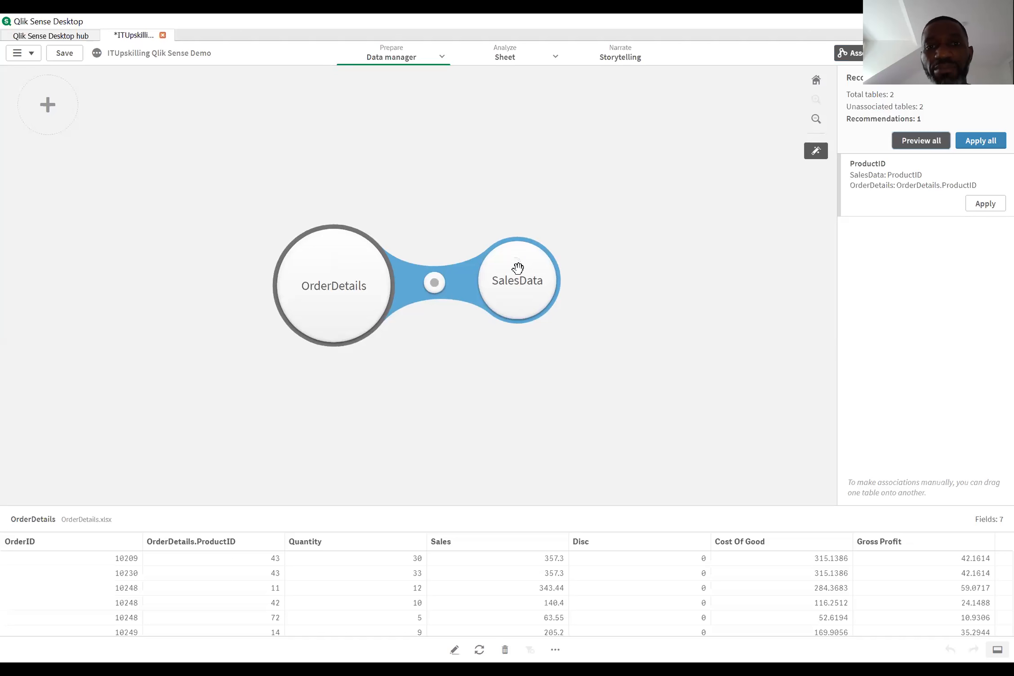
left_click(905, 146)
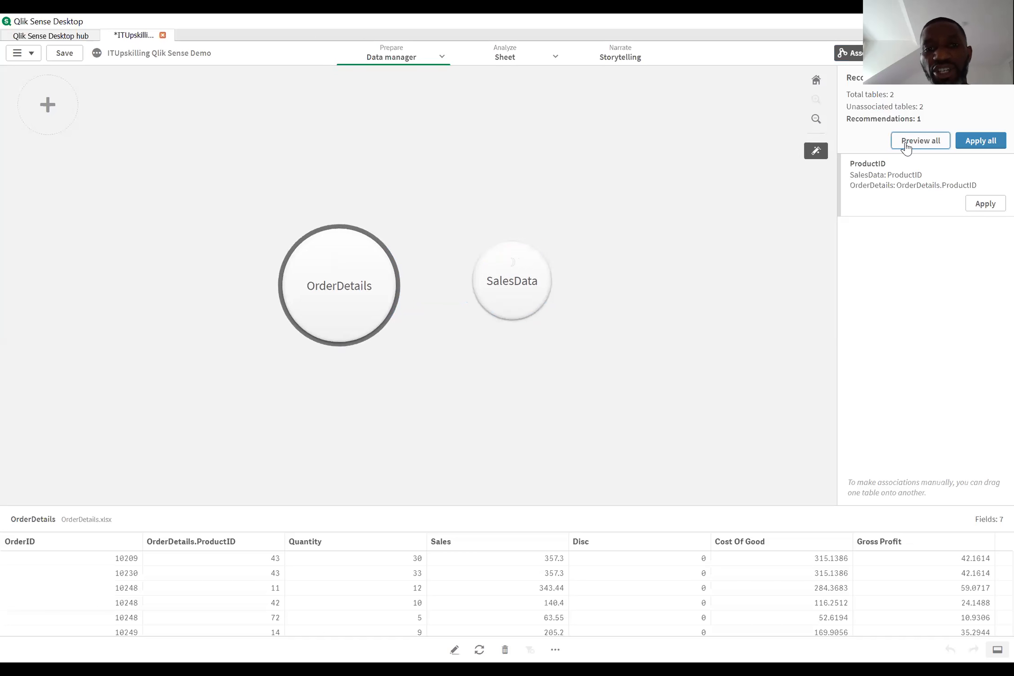
- Open the SalesData table for editing, remove its load data filter and close the editor
left_click(505, 271)
left_click(454, 649)
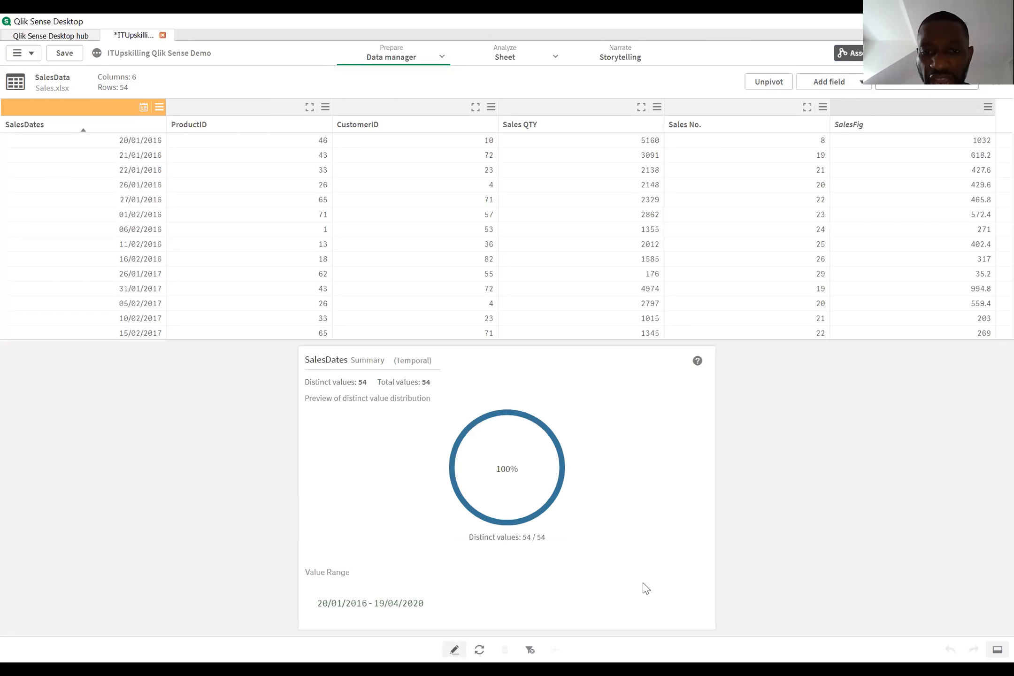
left_click(529, 649)
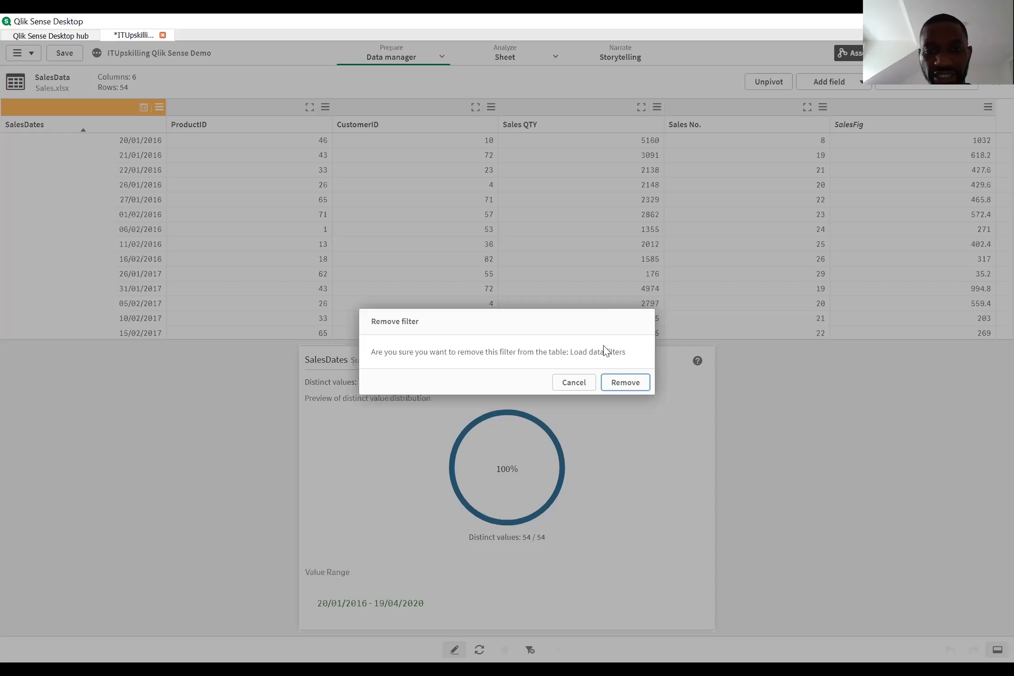
left_click(624, 382)
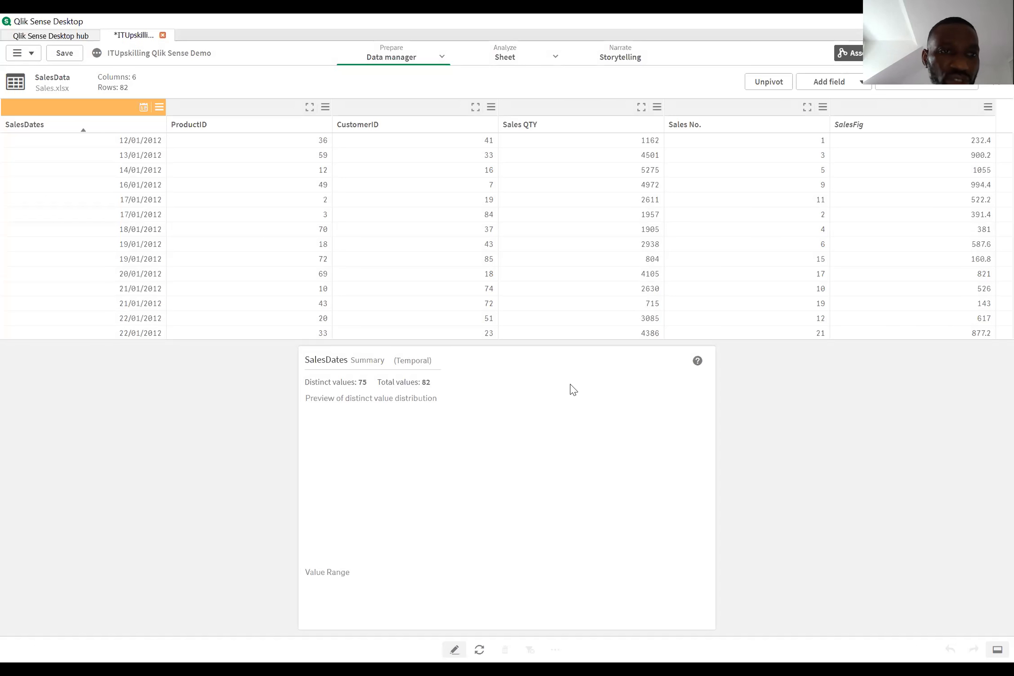
left_click(987, 88)
- Try again to join SalesData to OrderDetails manually and preview the recommended ProductID association
left_click_drag(502, 280, 384, 285)
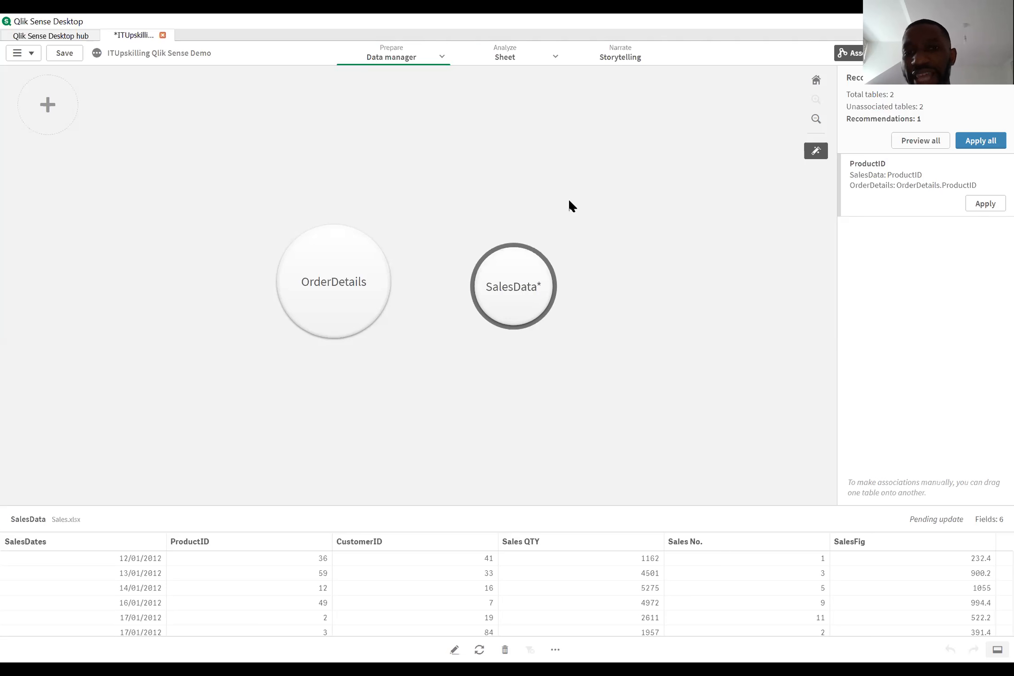
left_click_drag(521, 292, 457, 304)
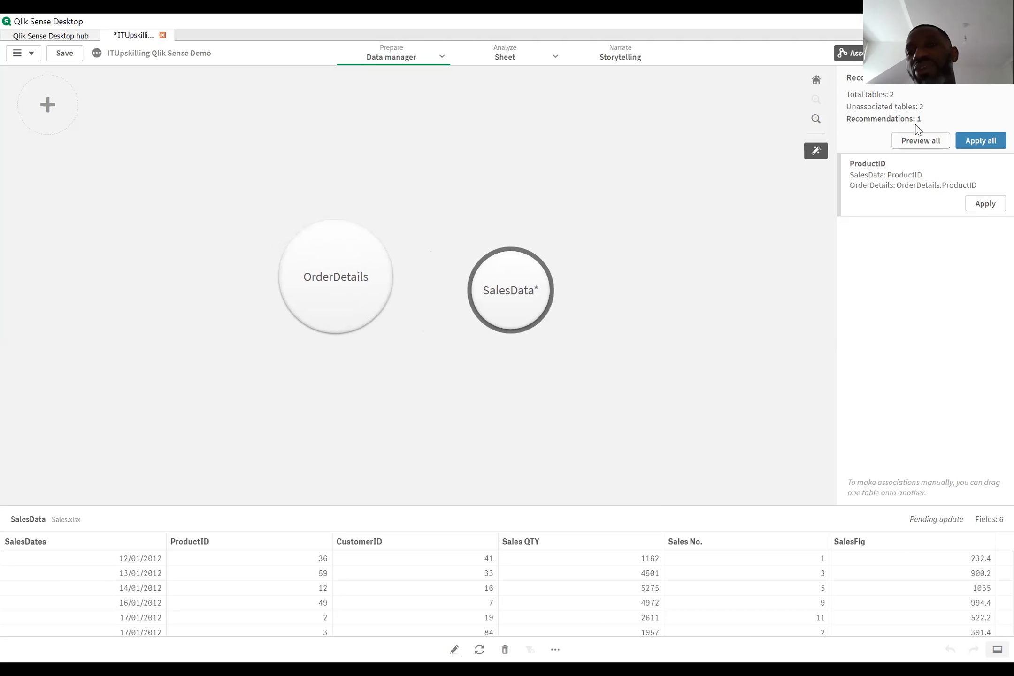
left_click(918, 143)
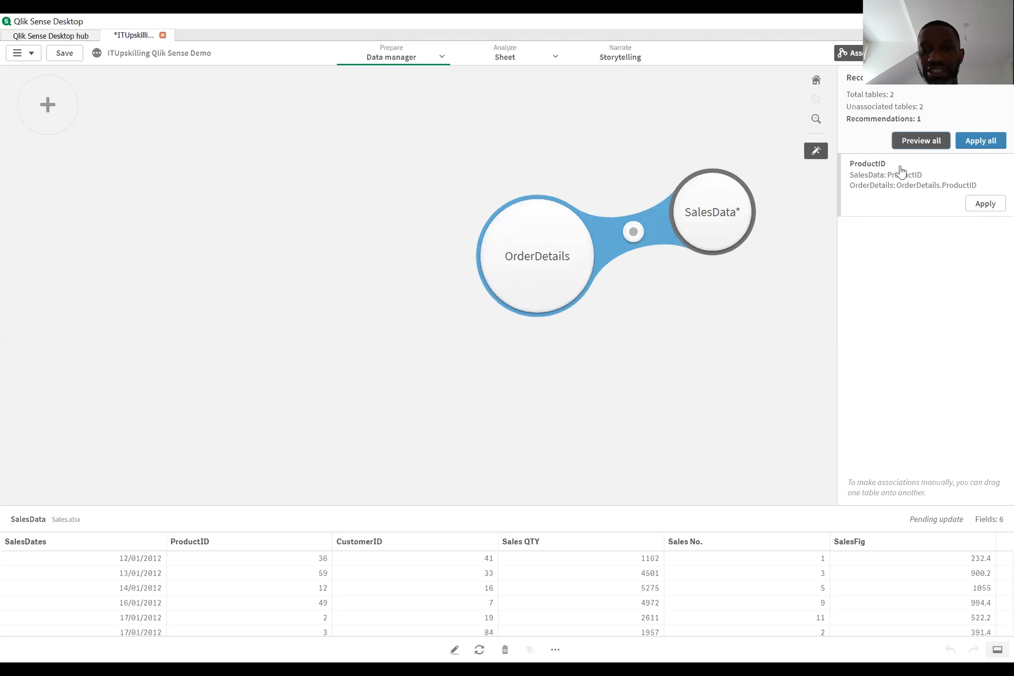
- Turn off the recommendation preview, associate SalesData with OrderDetails on ProductID and load the data
left_click(930, 145)
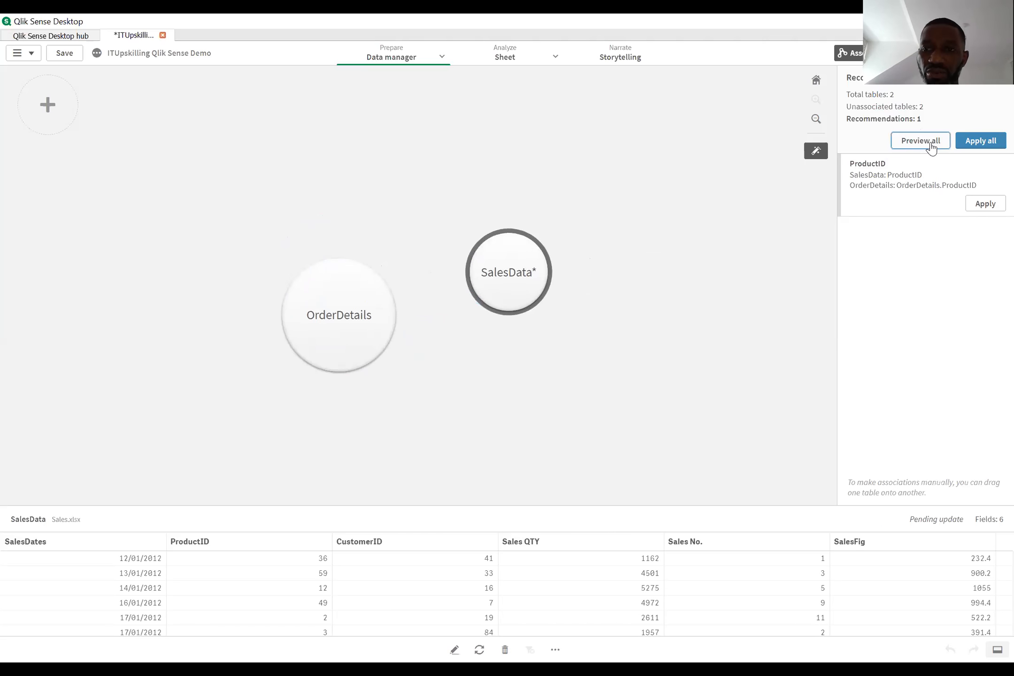
left_click_drag(507, 274, 381, 276)
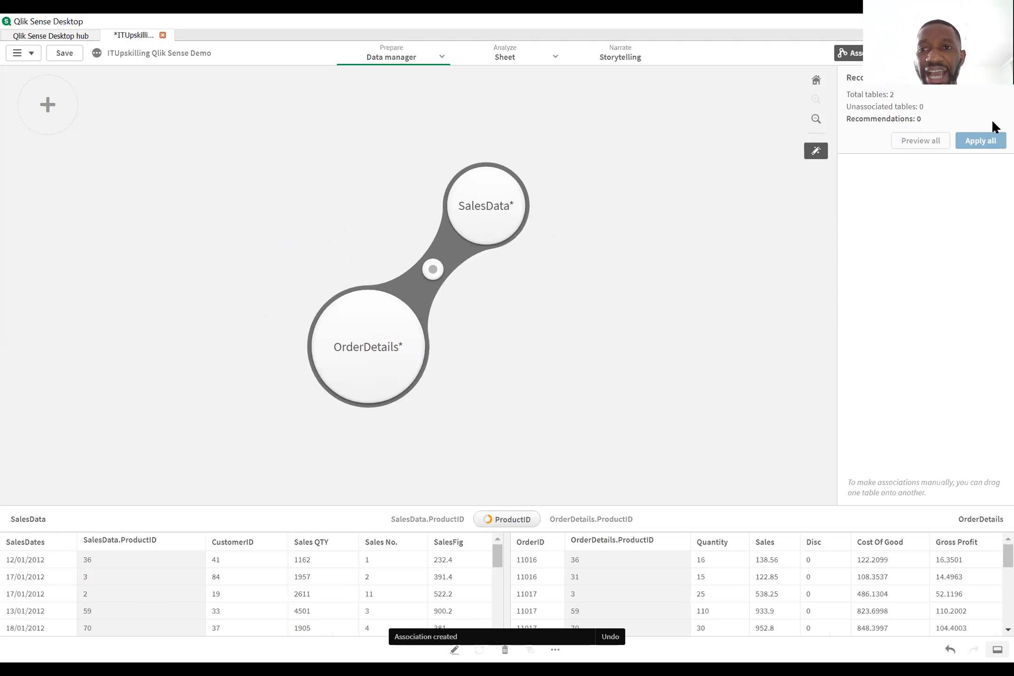
left_click(973, 53)
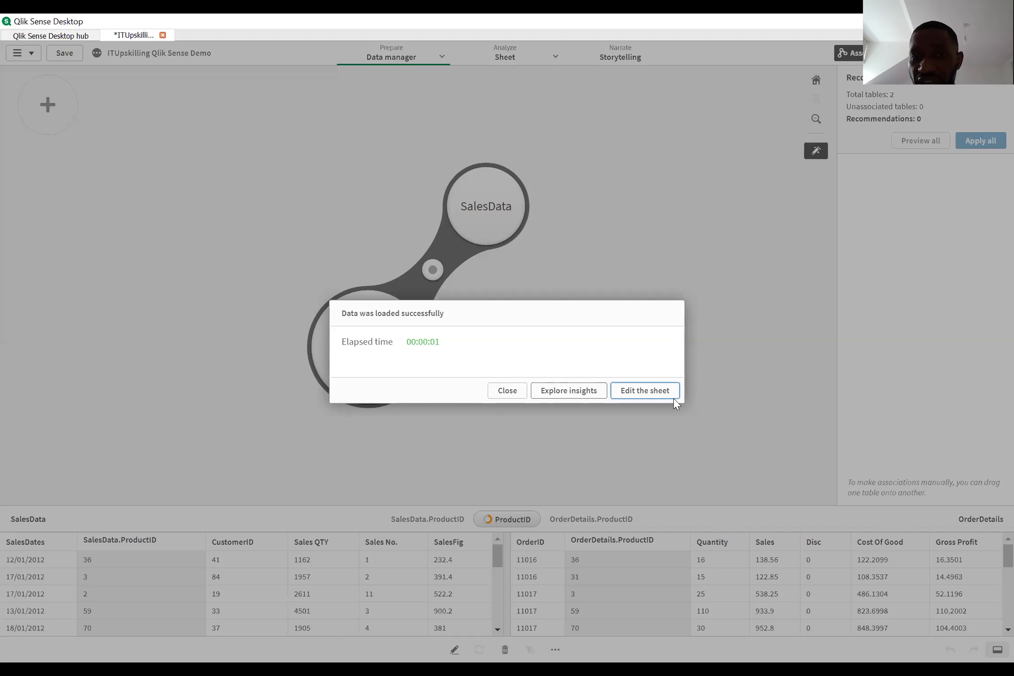
- Explore the loaded data in Insights and generate insights from it
left_click(569, 396)
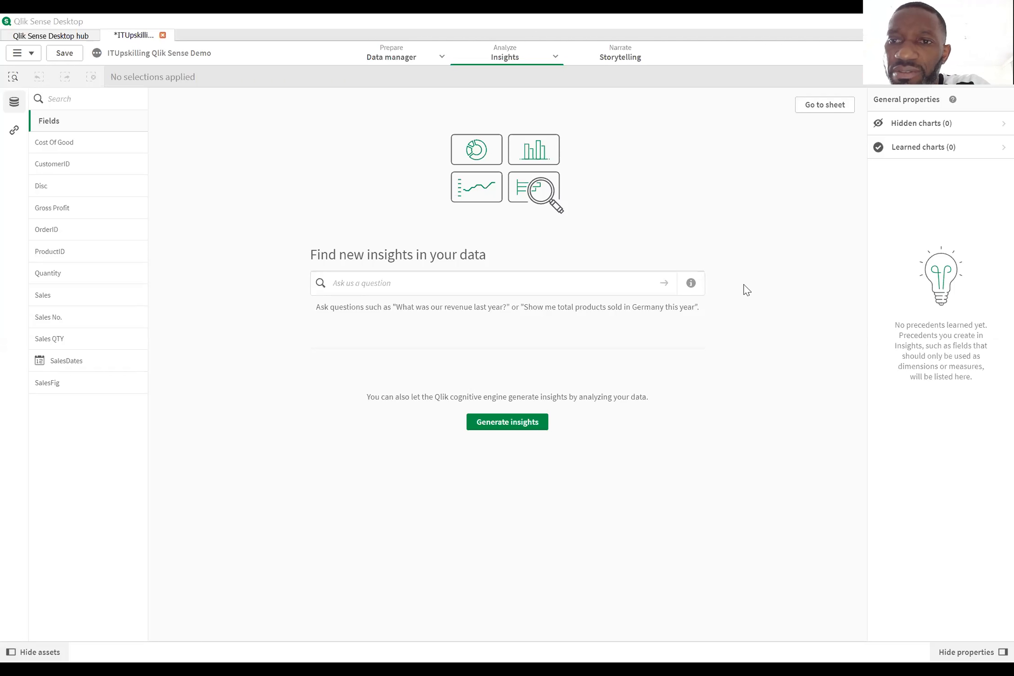
left_click(780, 349)
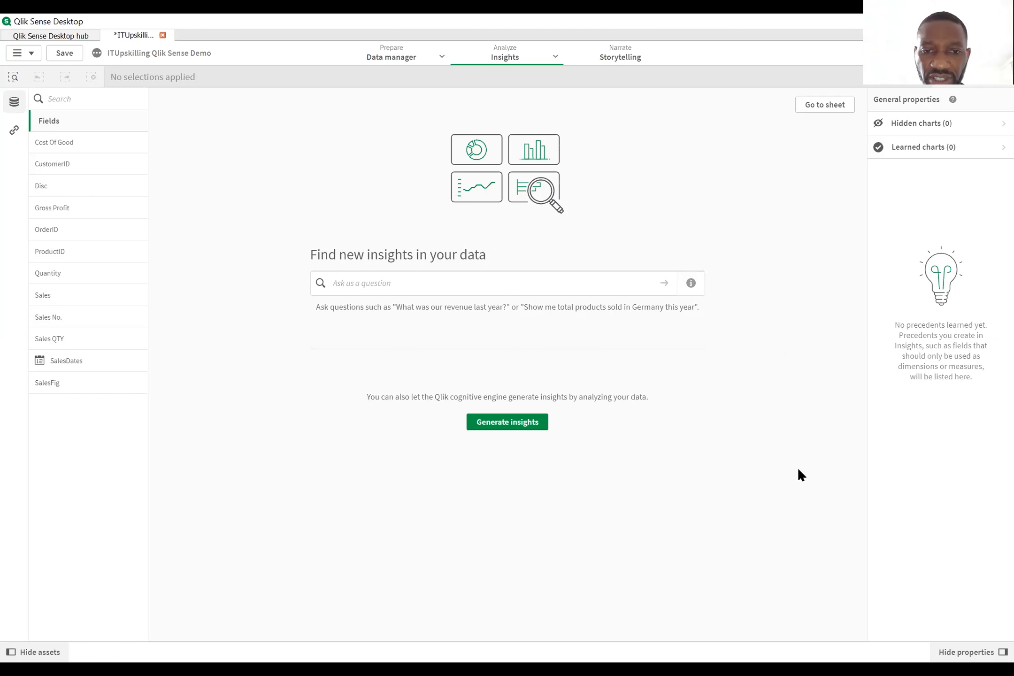
left_click(504, 431)
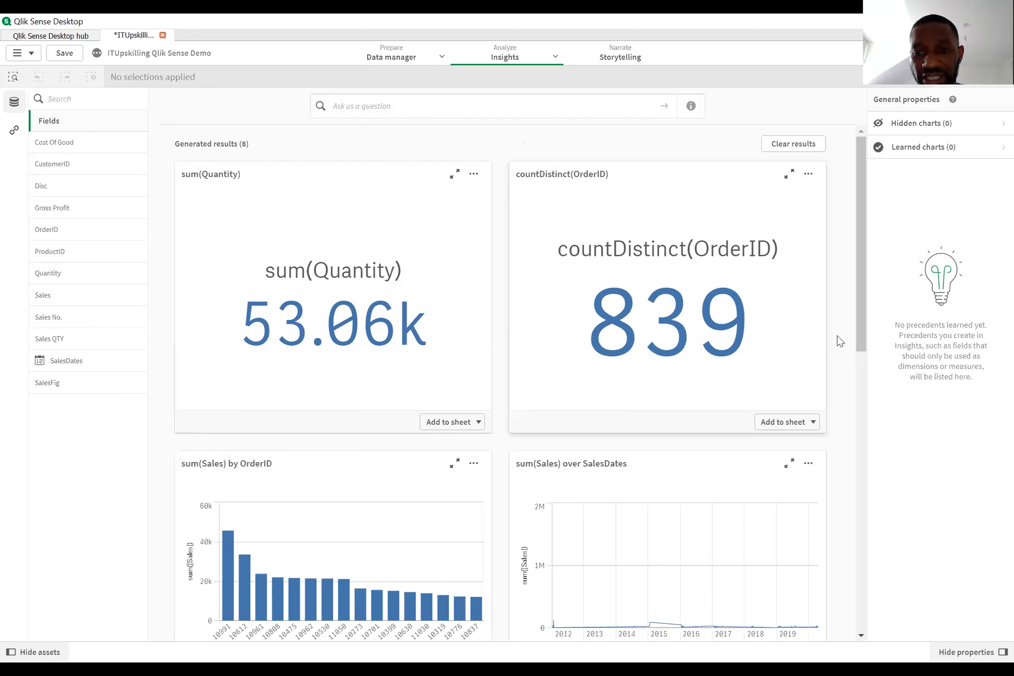
- Examine the generated insight charts from the KPIs through the sales, cost and year-to-date comparisons, and return to the first ones
scroll(837, 336, "down", 3)
scroll(839, 345, "down", 3)
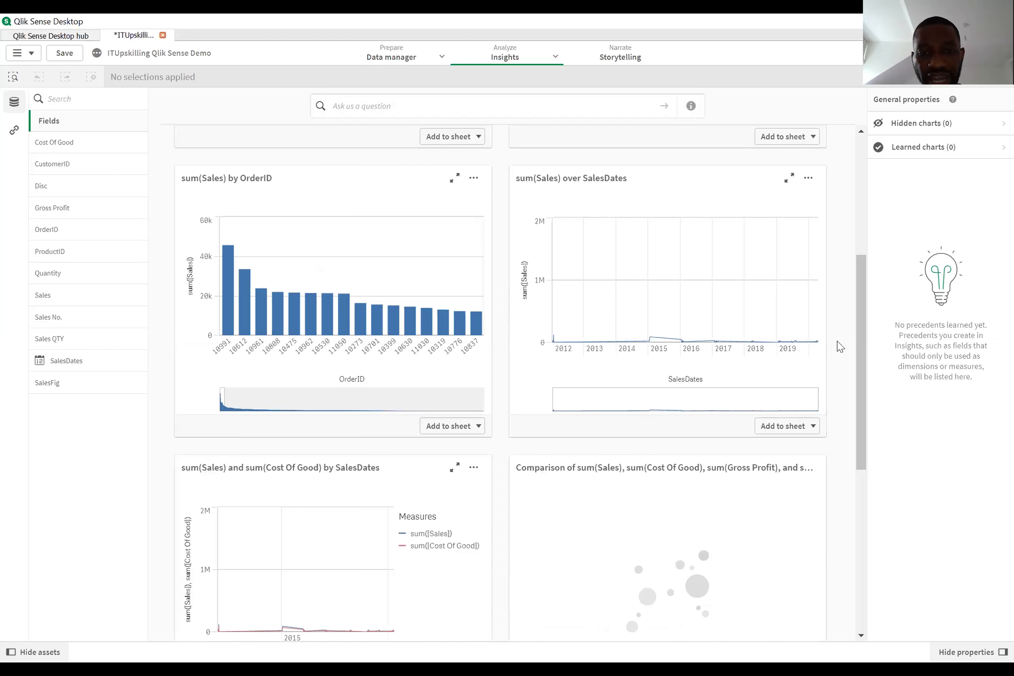
scroll(837, 341, "down", 1)
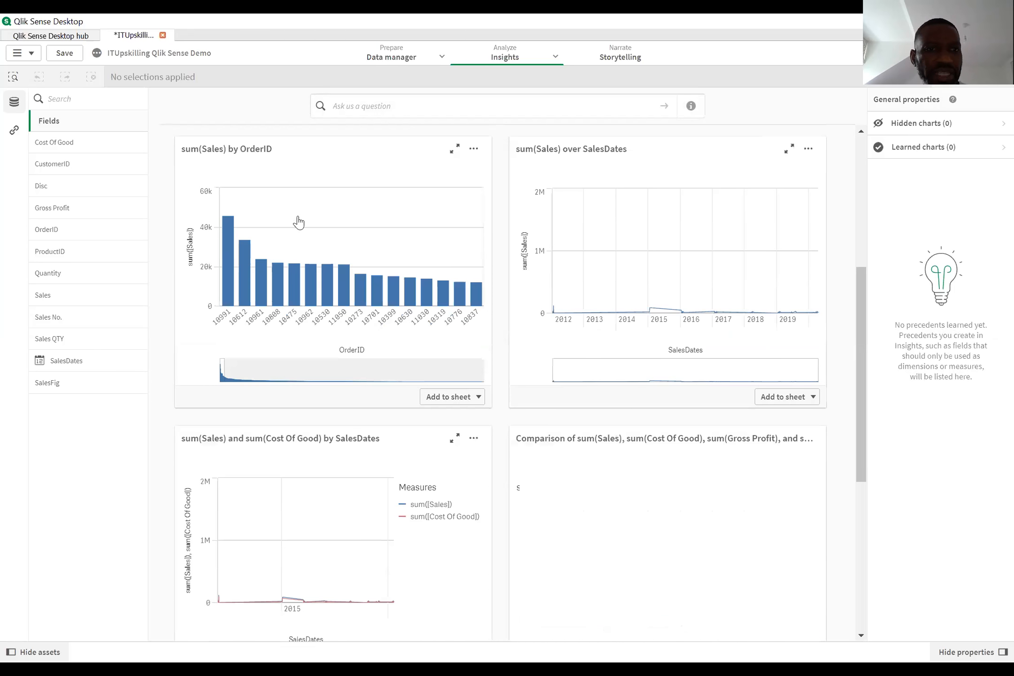
scroll(257, 386, "up", 1)
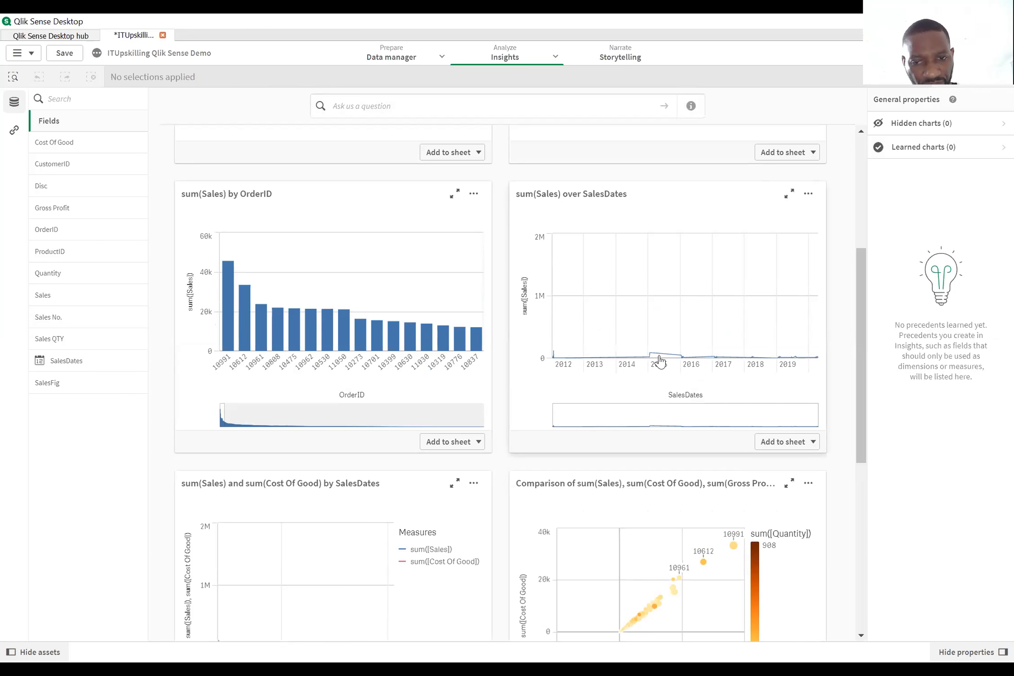
scroll(857, 425, "down", 5)
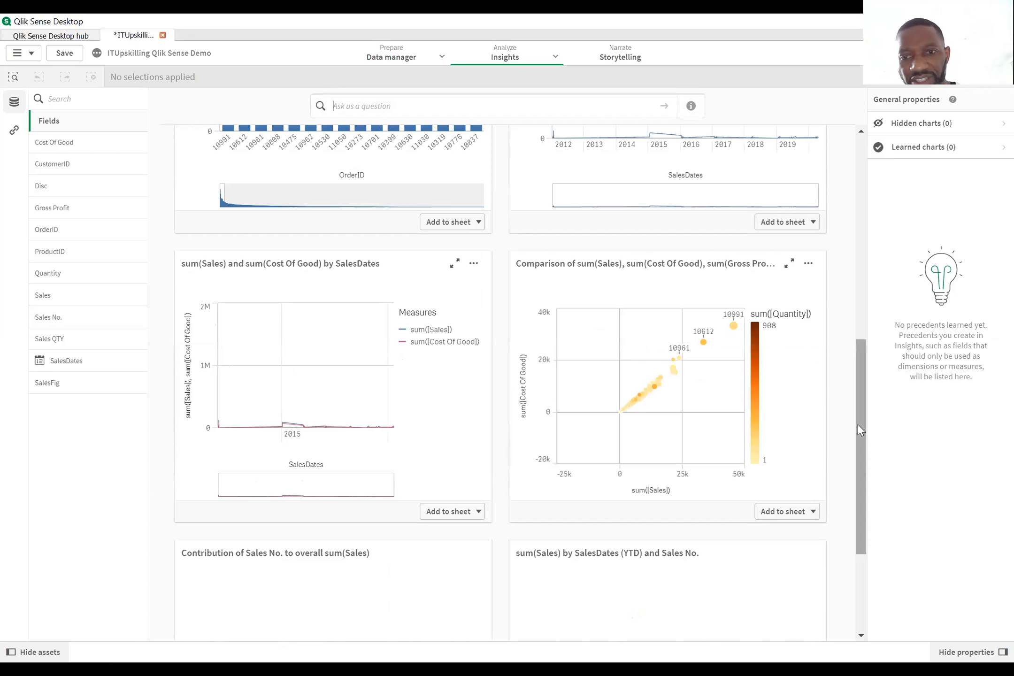
scroll(858, 426, "down", 1)
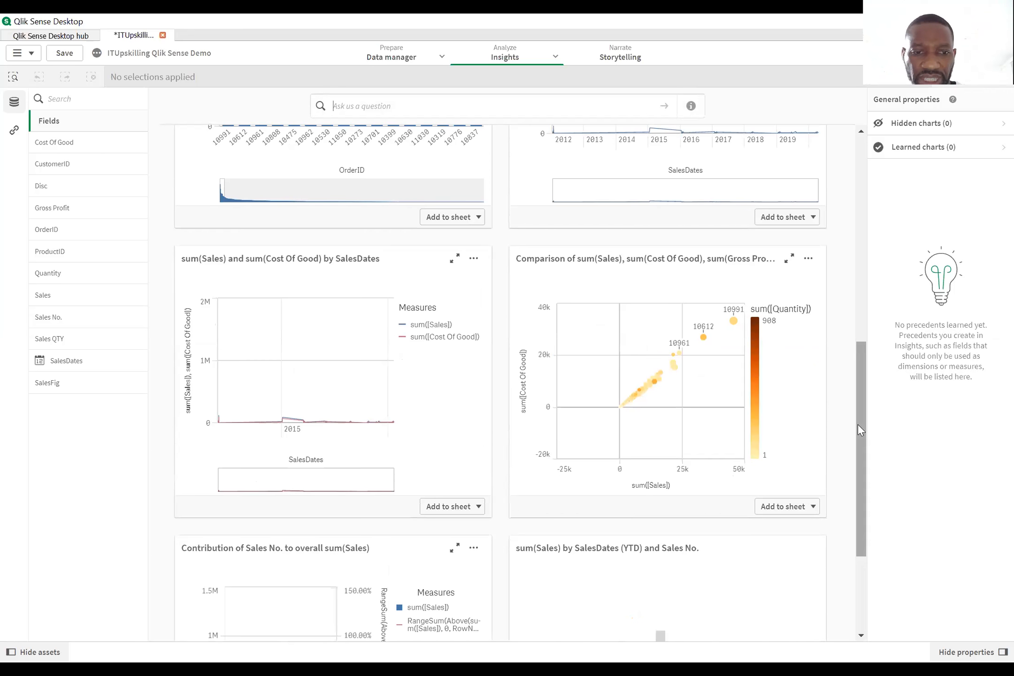
scroll(858, 425, "down", 3)
scroll(858, 427, "down", 1)
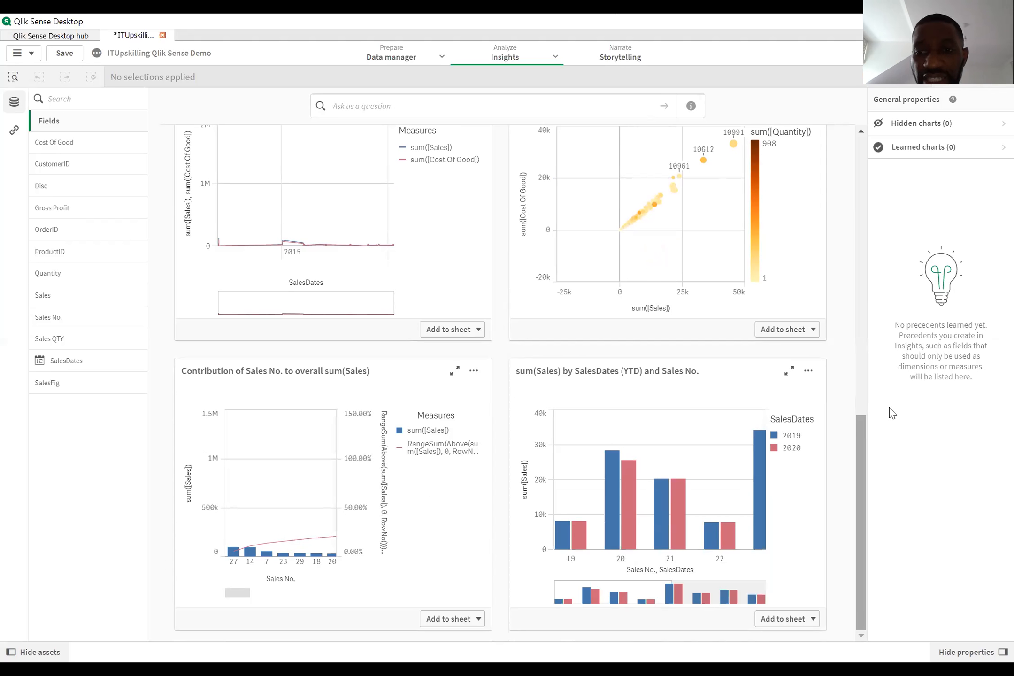
left_click_drag(865, 430, 868, 183)
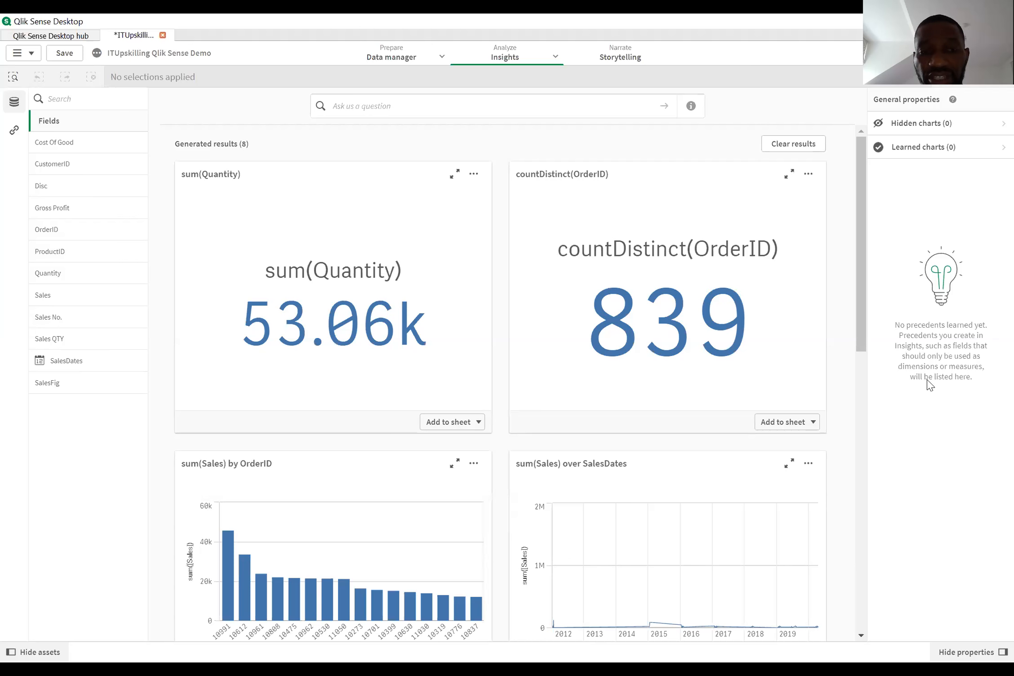
- Enlarge the sum(Quantity) KPI and change its measure field to Sales
left_click(456, 176)
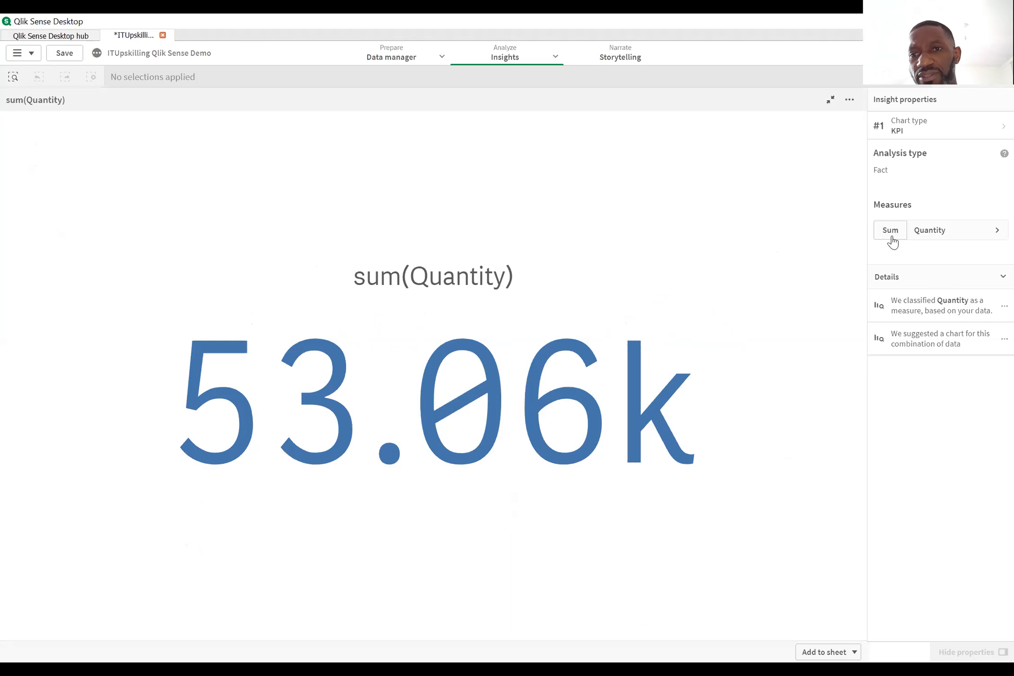
left_click(962, 235)
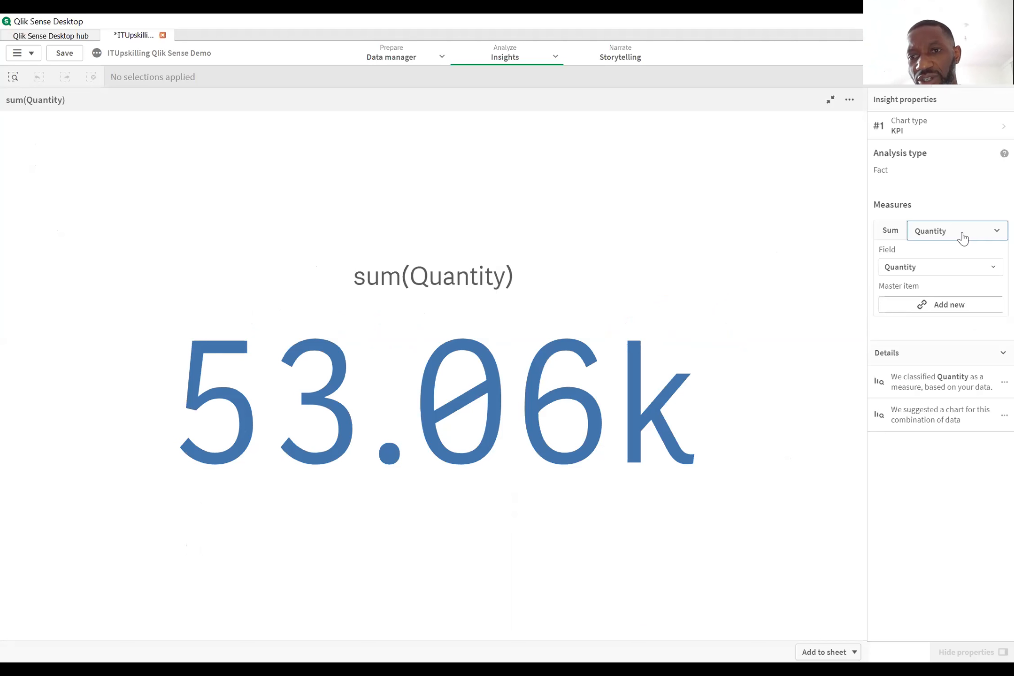
left_click(964, 270)
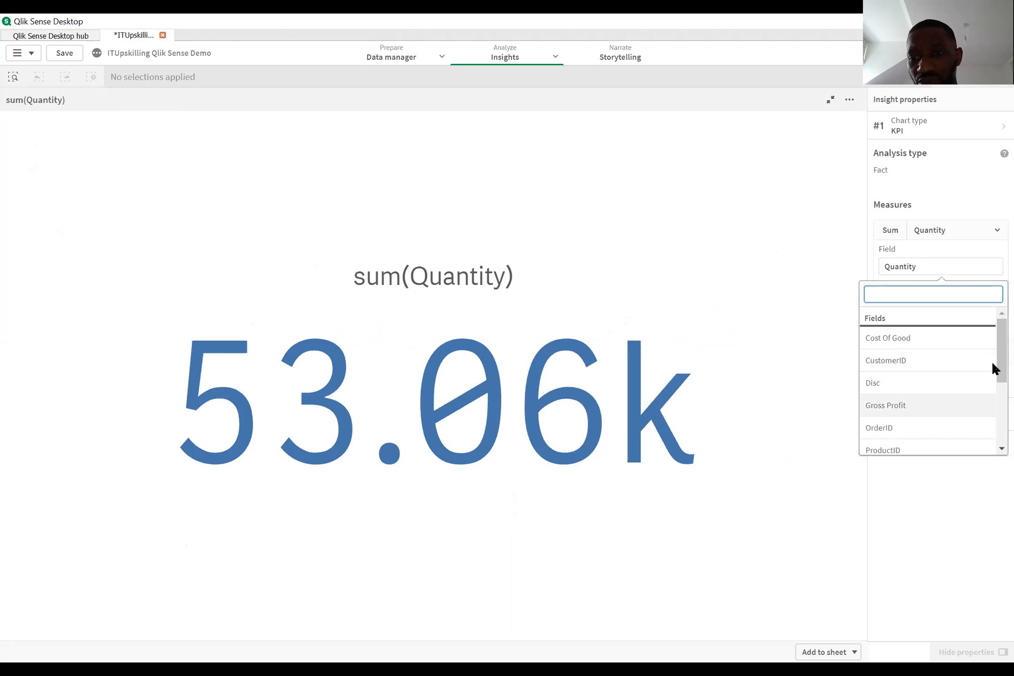
scroll(992, 400, "down", 3)
scroll(949, 392, "down", 1)
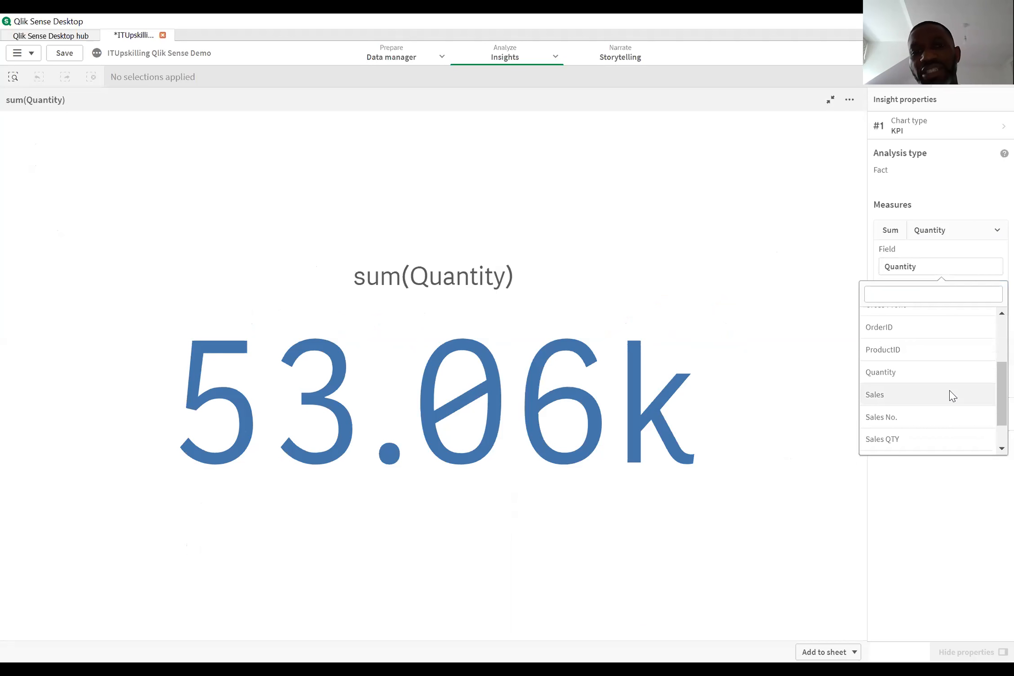
left_click(950, 393)
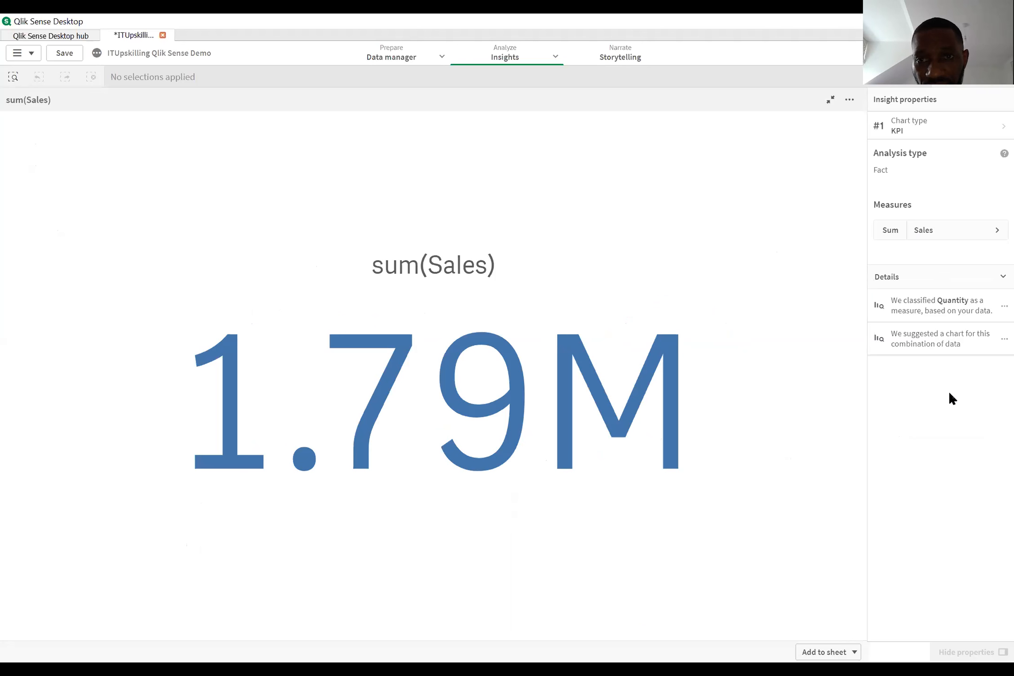
- Add the sum(Sales) KPI to My new sheet and return to the generated results
left_click(849, 101)
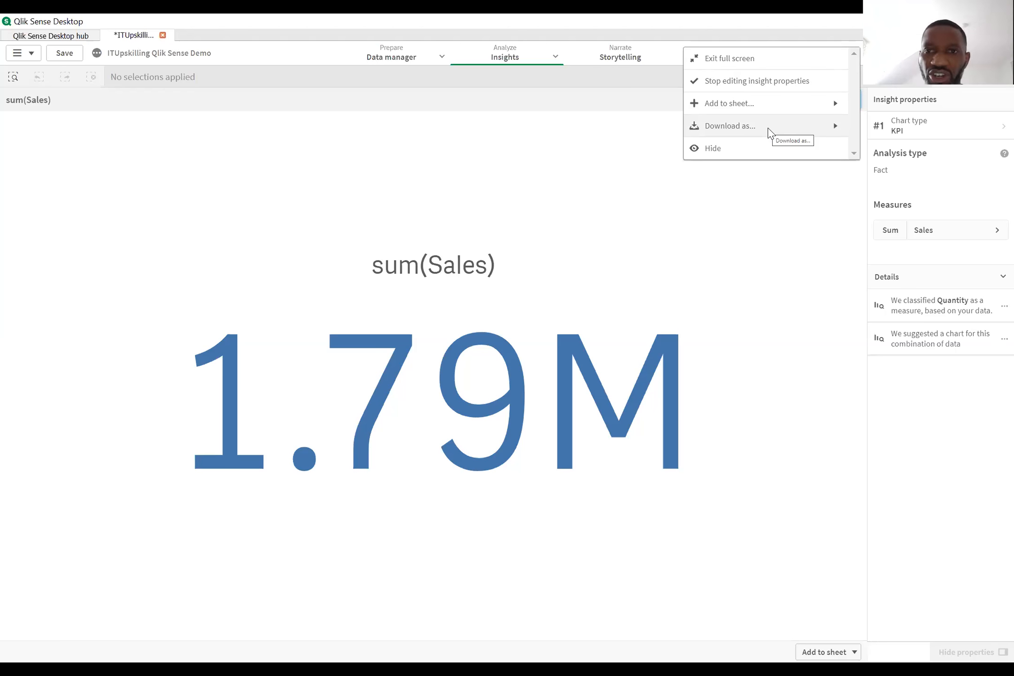
left_click(781, 105)
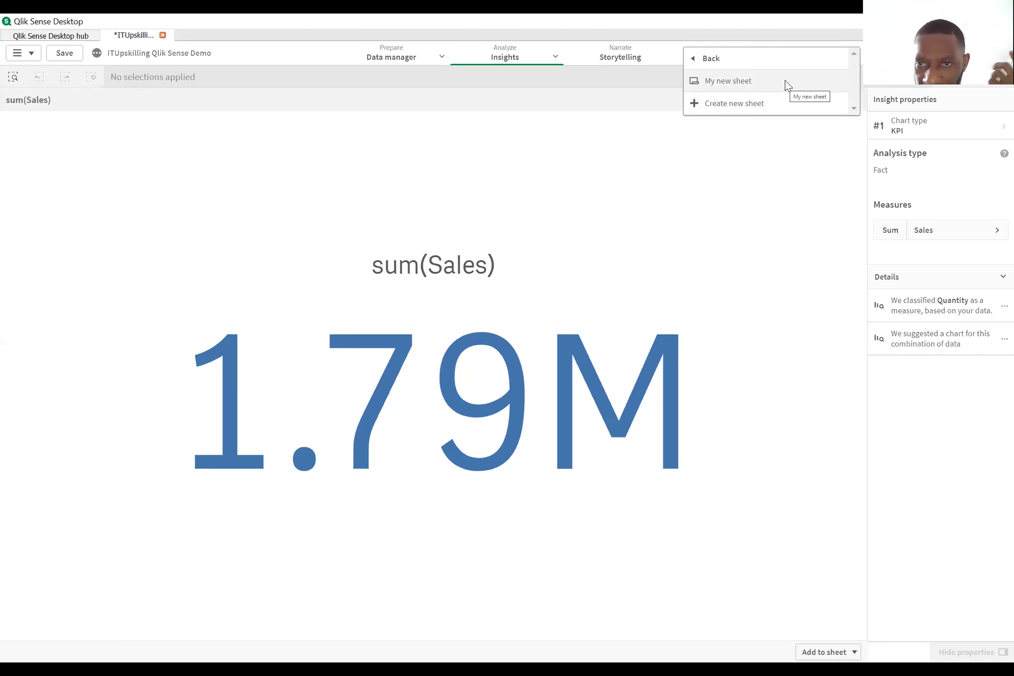
left_click(827, 110)
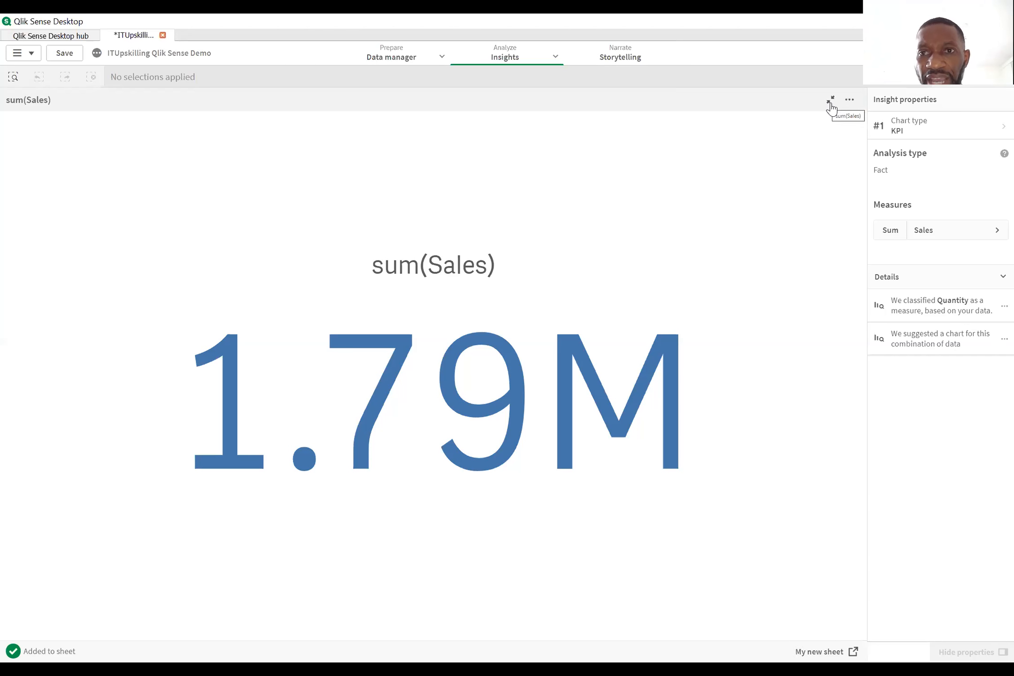
left_click(830, 107)
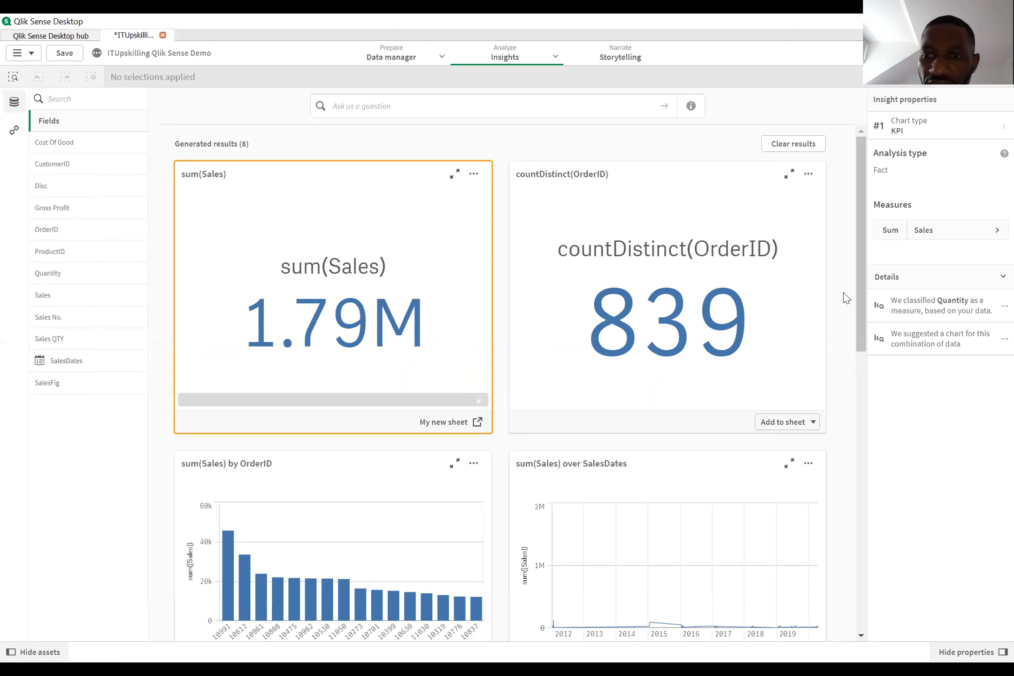
- Bring CustDetails.csv into the app as a new data source and set its delimiter to Comma
scroll(859, 448, "down", 4)
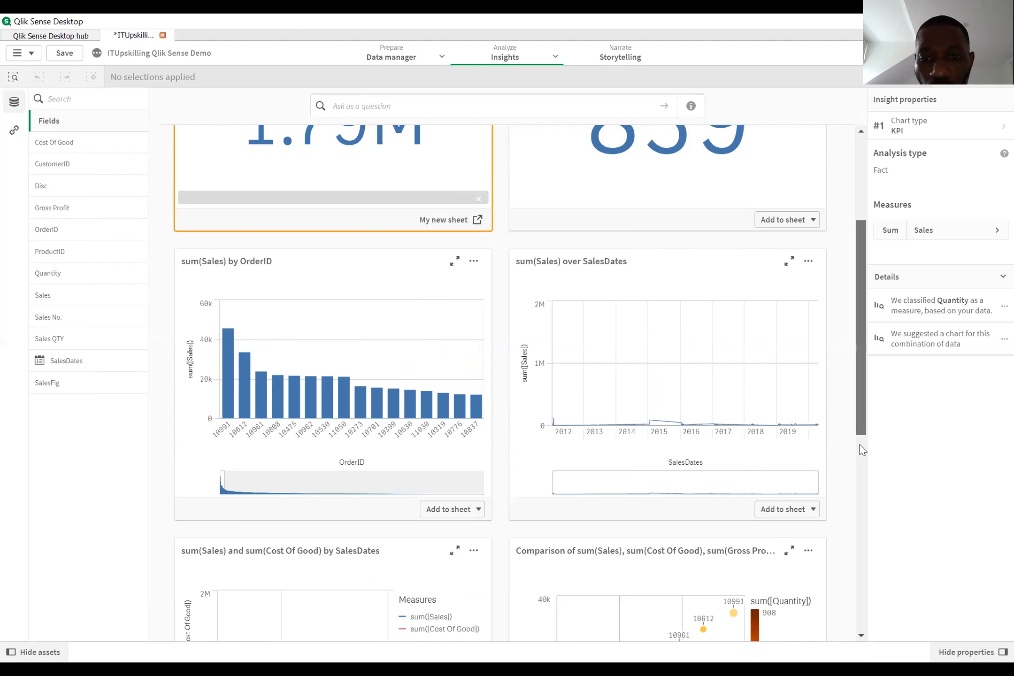
scroll(858, 537, "down", 6)
left_click_drag(859, 544, 847, 596)
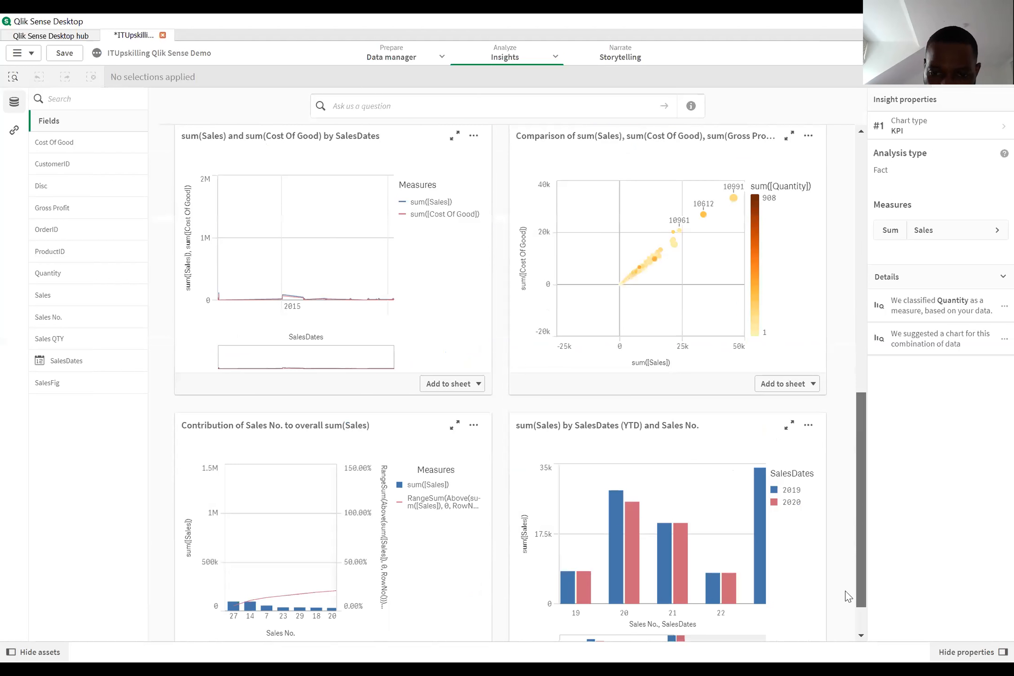
scroll(846, 624, "down", 1)
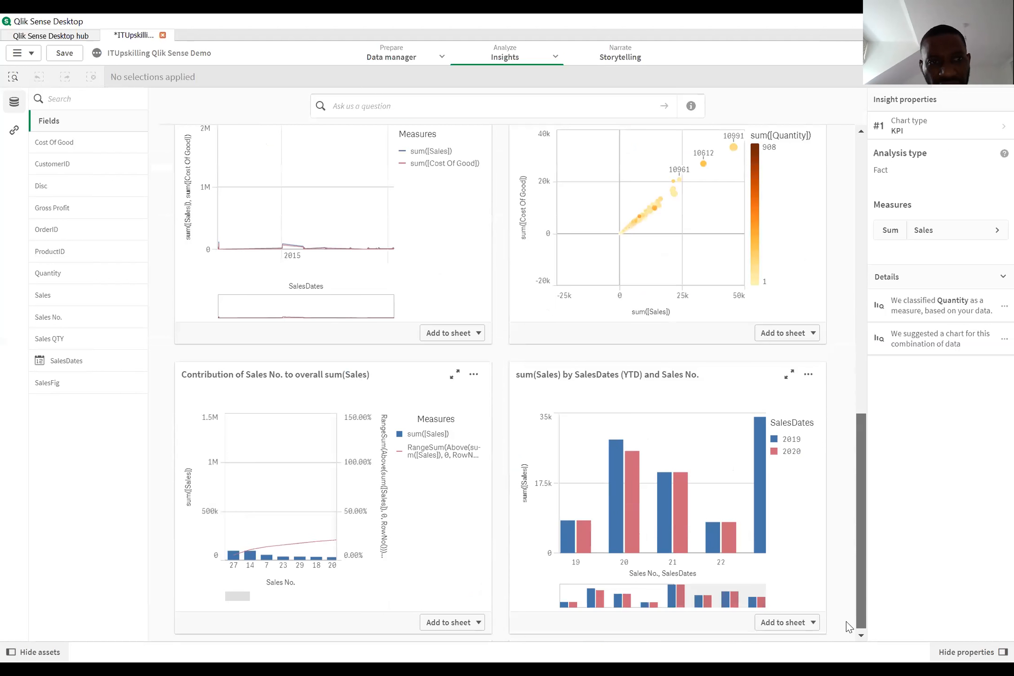
scroll(846, 615, "down", 1)
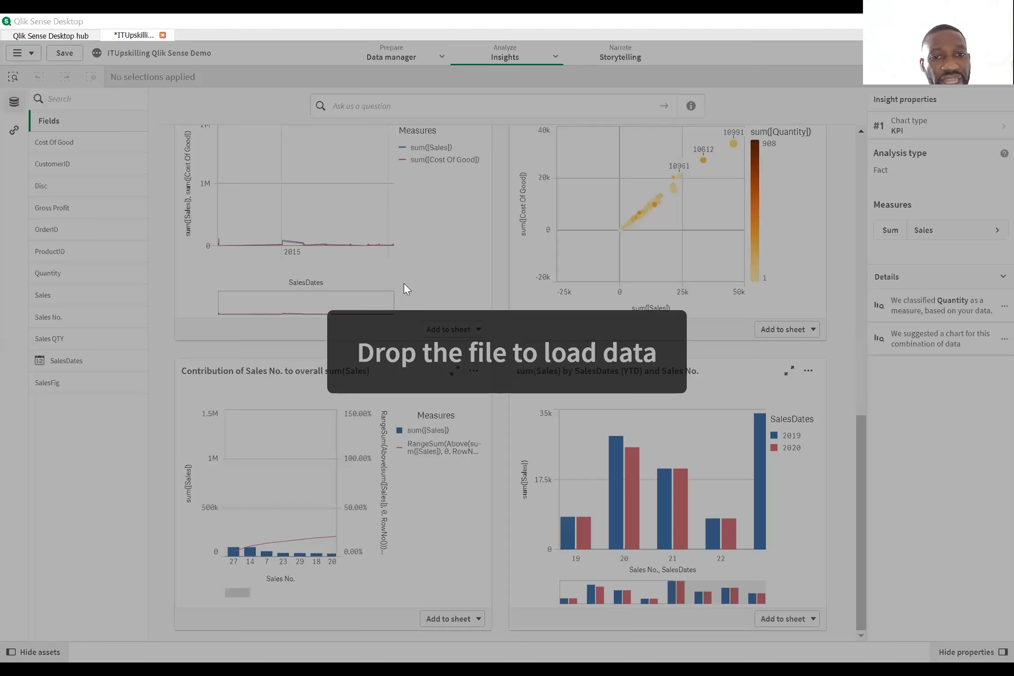
left_click_drag(404, 283, 404, 283)
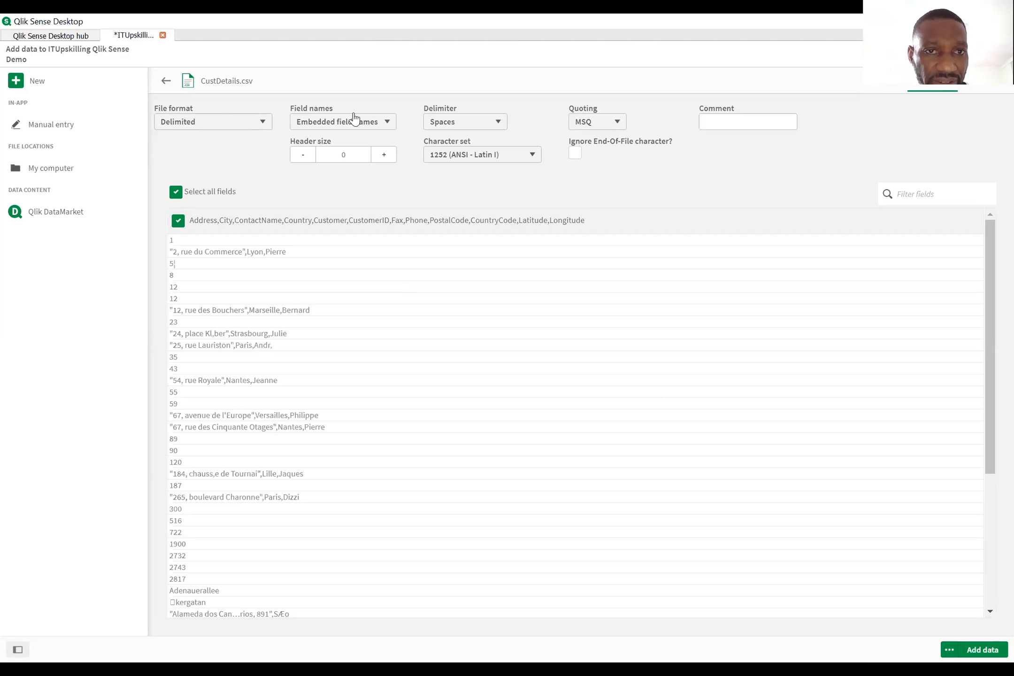
left_click(470, 128)
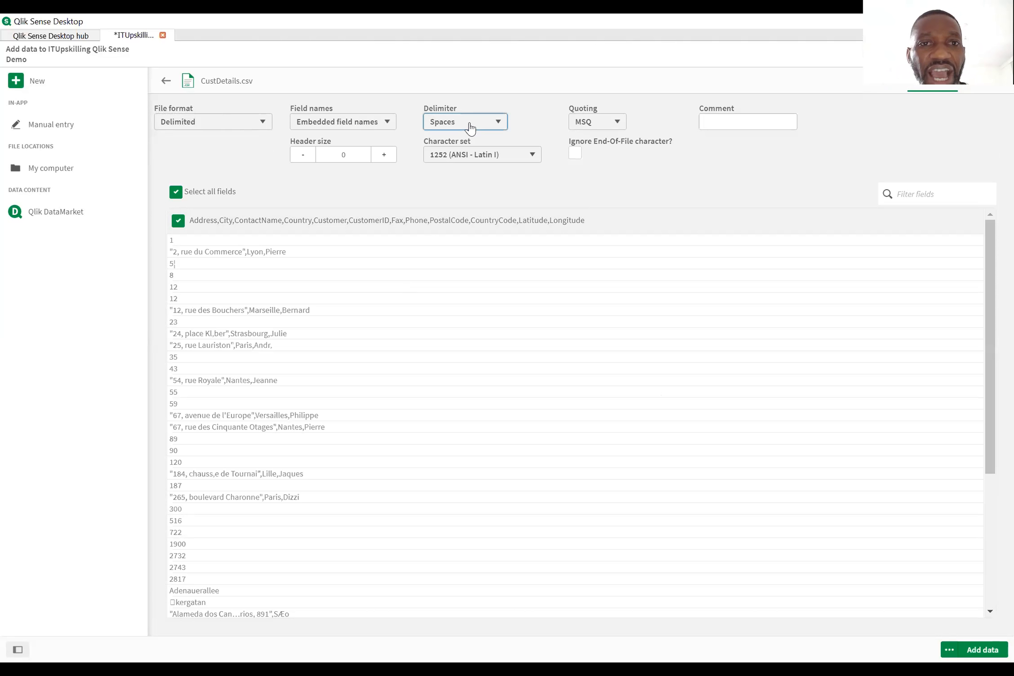
left_click(466, 167)
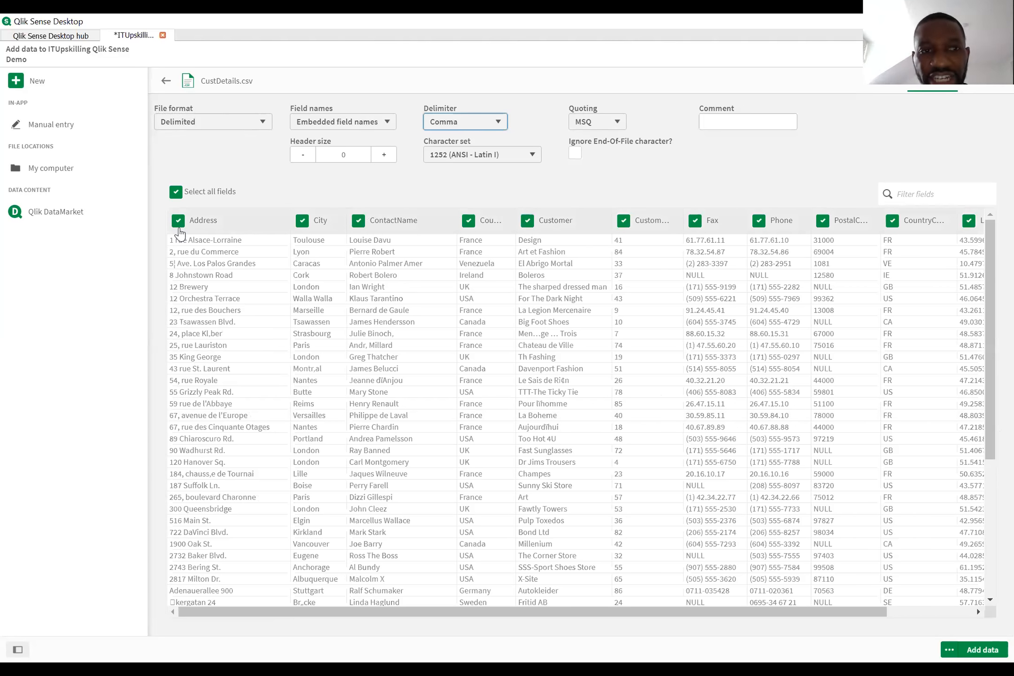
- Add CustDetails without its Address field, associate it with SalesData on CustomerID and load the data for exploring insights
left_click(180, 225)
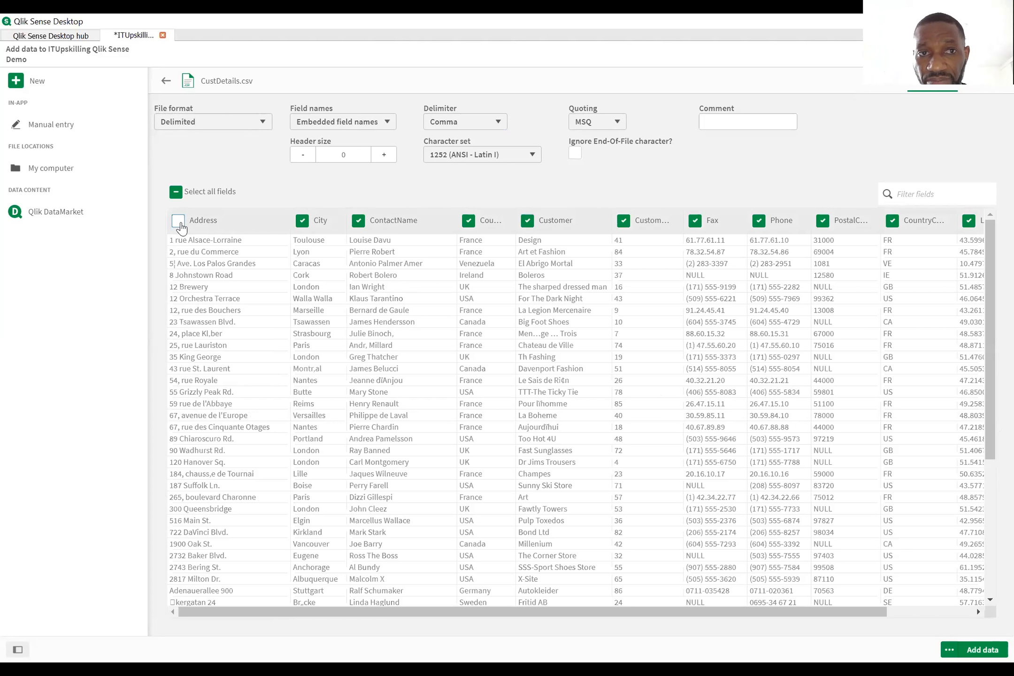
left_click(983, 652)
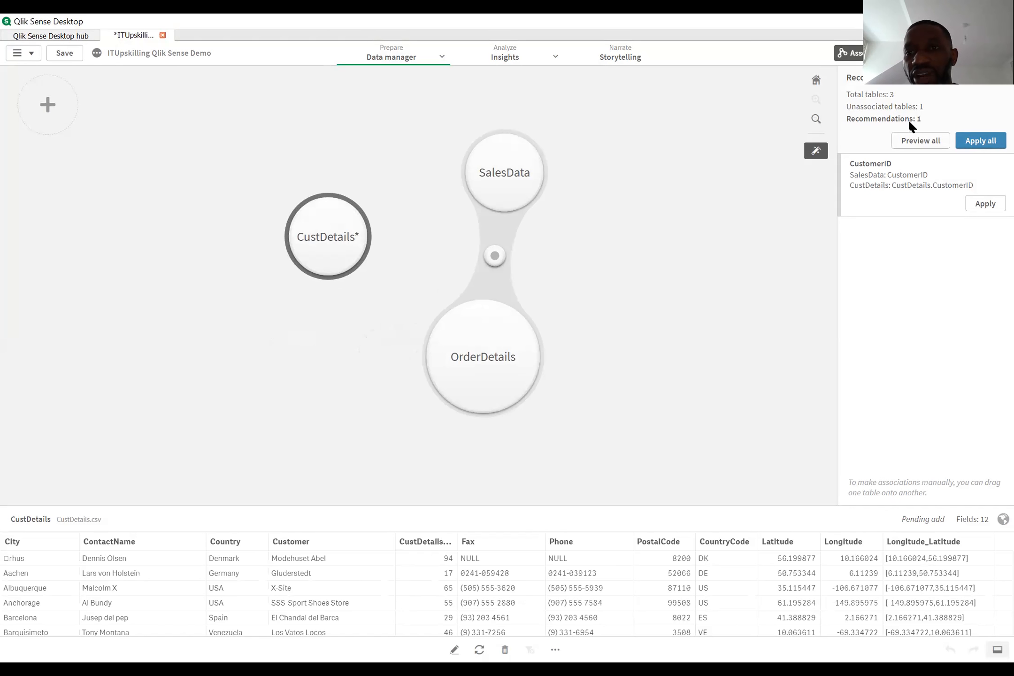
left_click(992, 204)
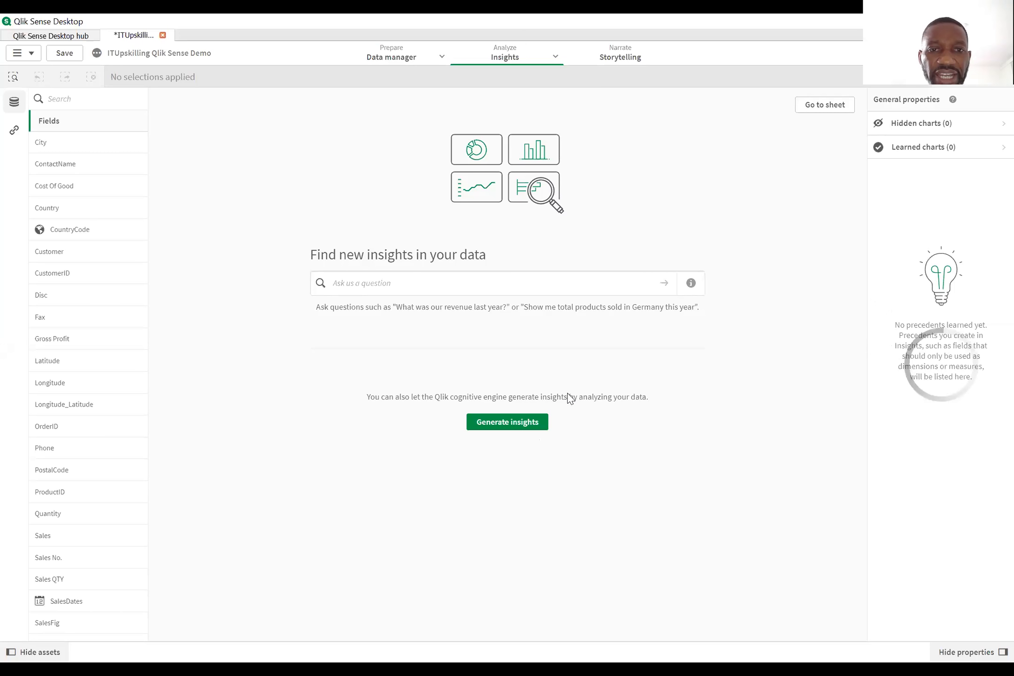
- Generate insights from the extended data and review the sales charts by contact, country and city
left_click(519, 421)
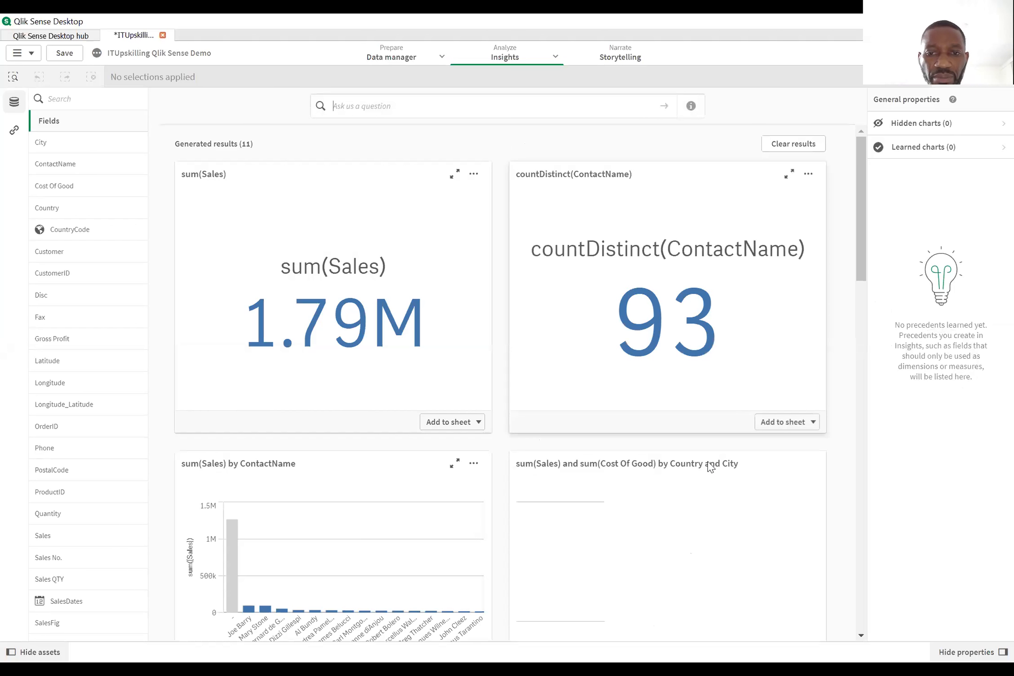
scroll(709, 466, "down", 5)
scroll(671, 366, "up", 2)
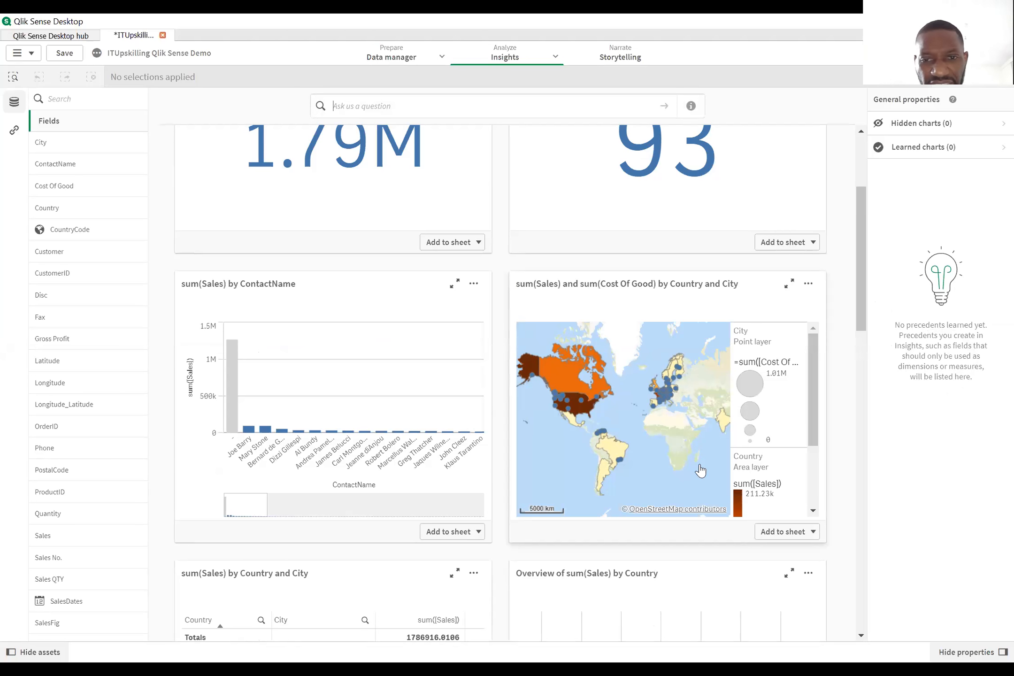
scroll(813, 535, "down", 6)
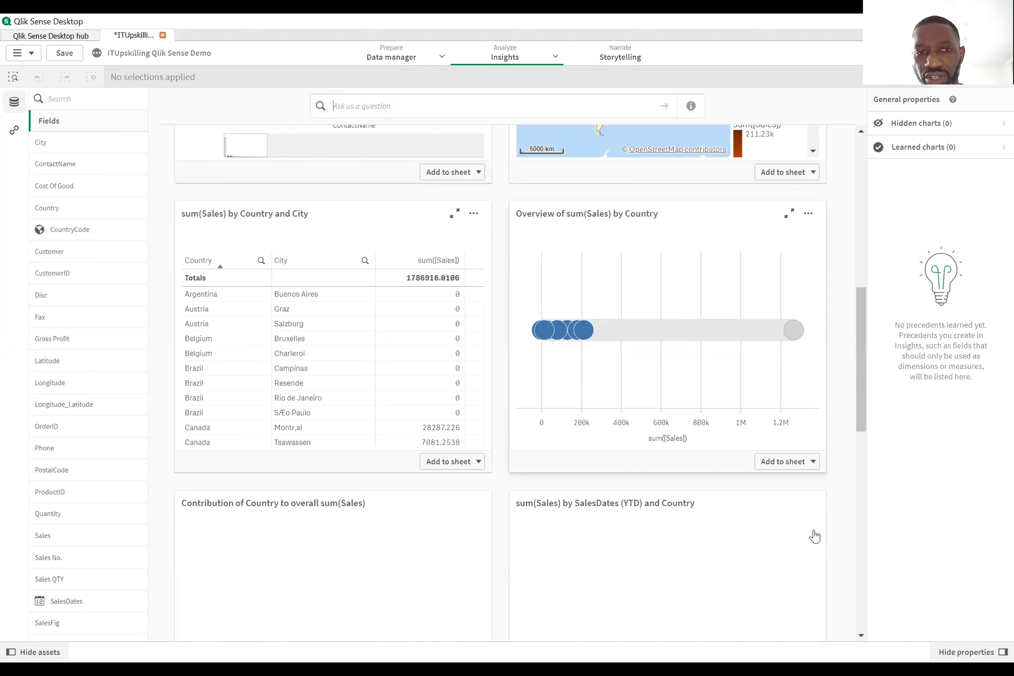
- Review the remaining generated sales charts by country, city and SalesDates
scroll(460, 253, "down", 2)
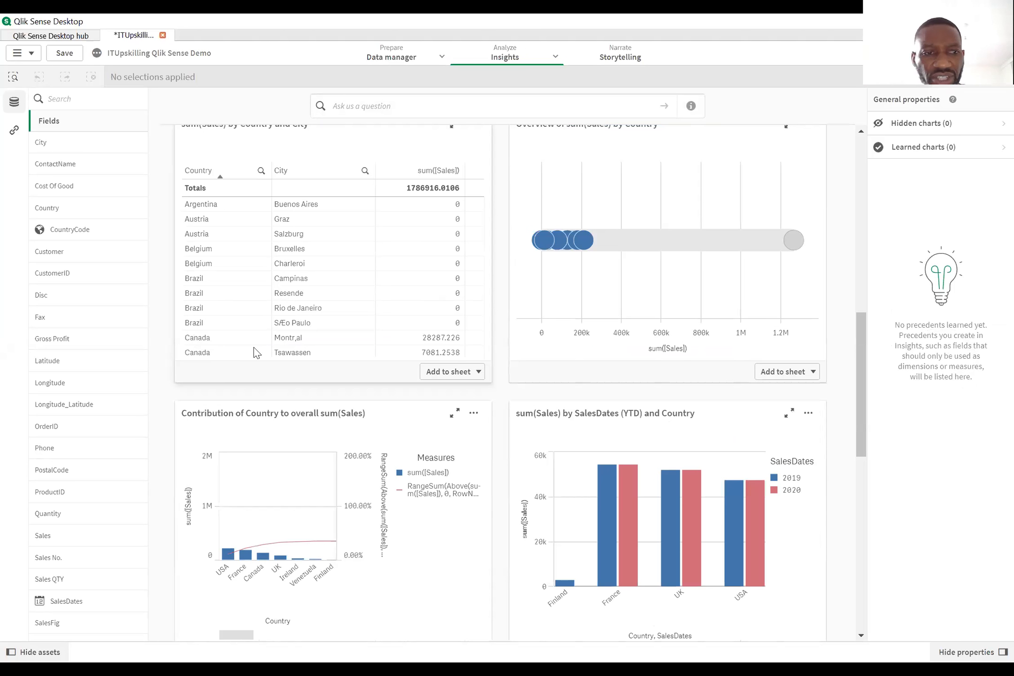
scroll(806, 435, "down", 4)
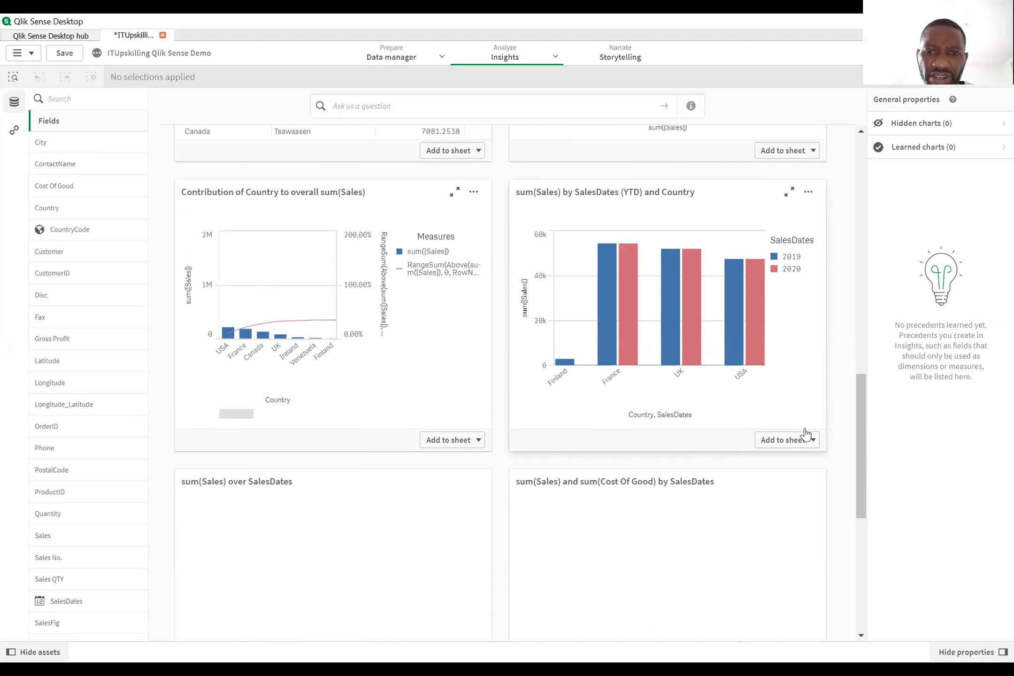
scroll(805, 432, "down", 4)
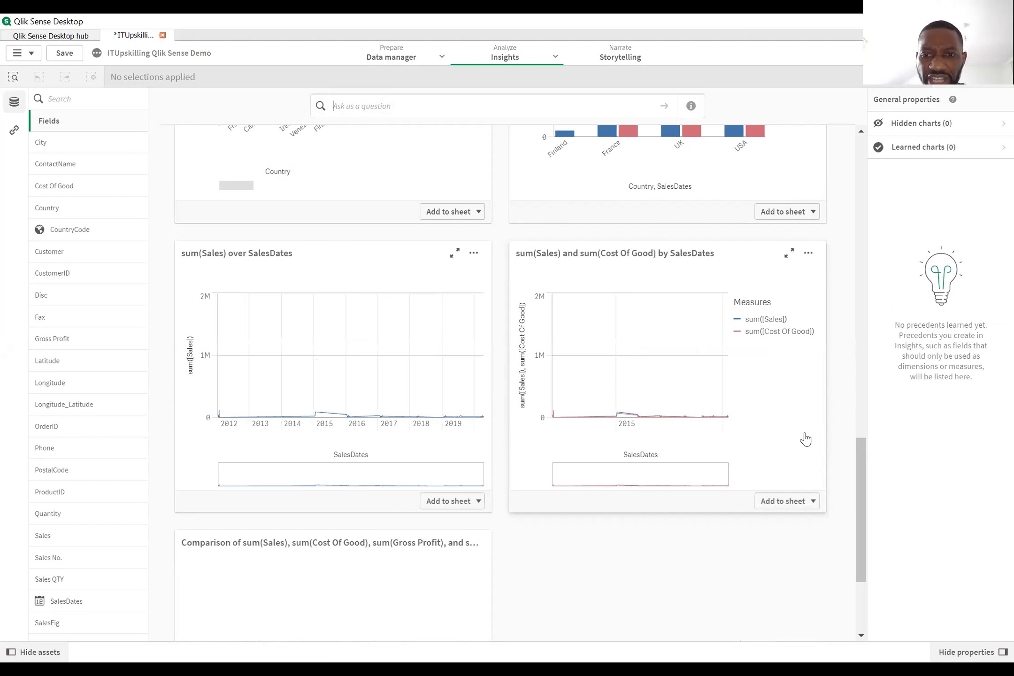
scroll(804, 434, "down", 3)
scroll(805, 435, "up", 4)
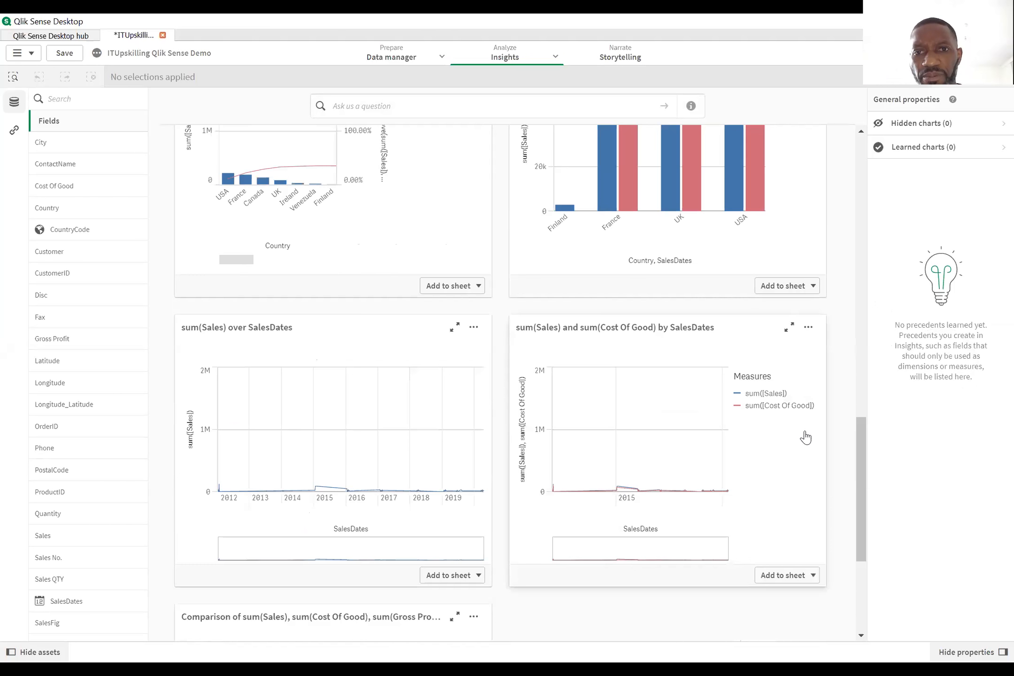
scroll(804, 435, "up", 8)
scroll(823, 383, "up", 8)
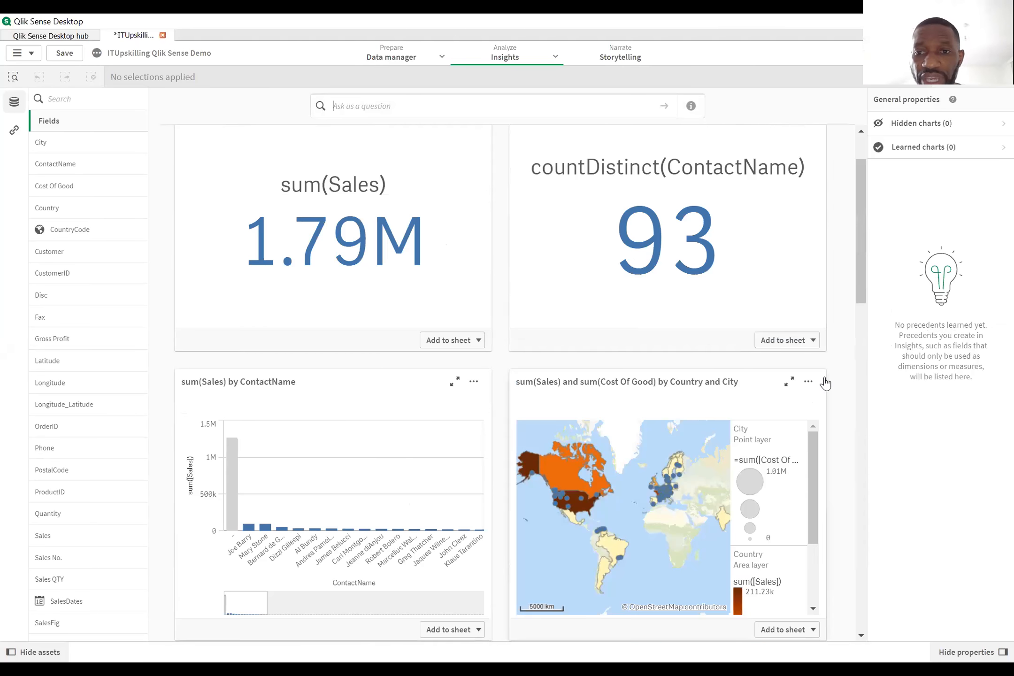
- Enlarge the sum(Sales) and sum(Cost Of Good) map by Country and City, add it to My new sheet and return to the results
left_click(791, 384)
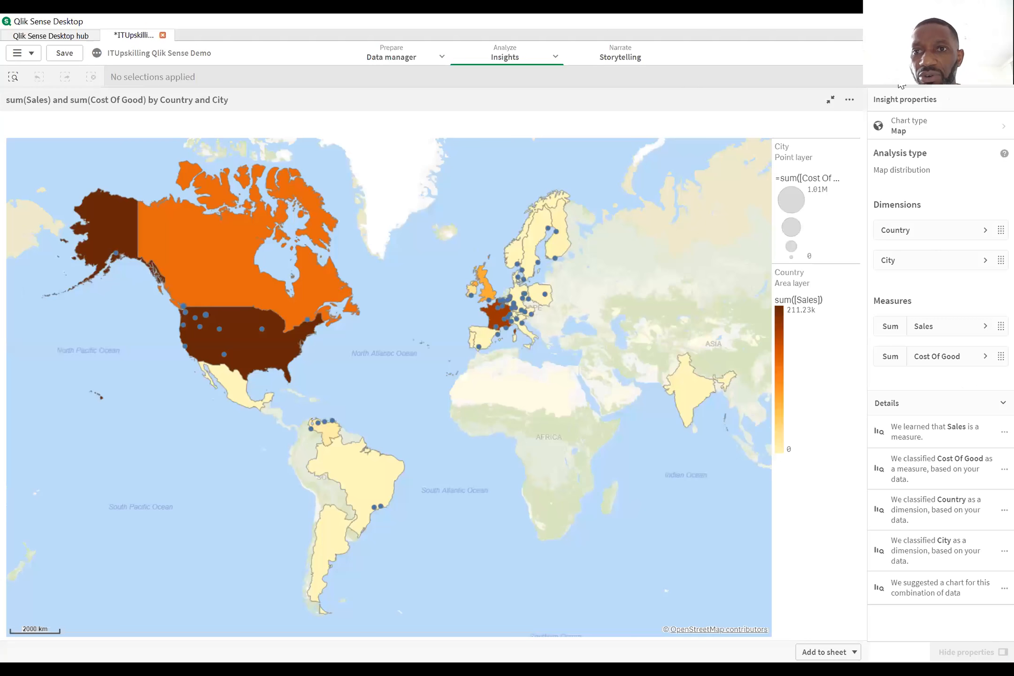
left_click(848, 101)
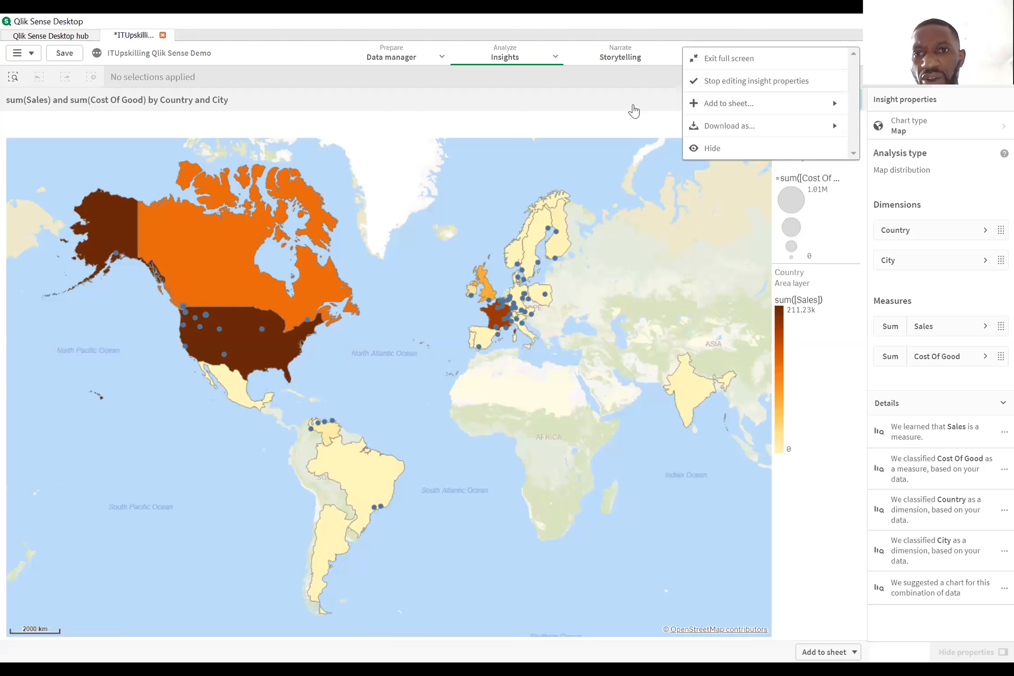
left_click(750, 102)
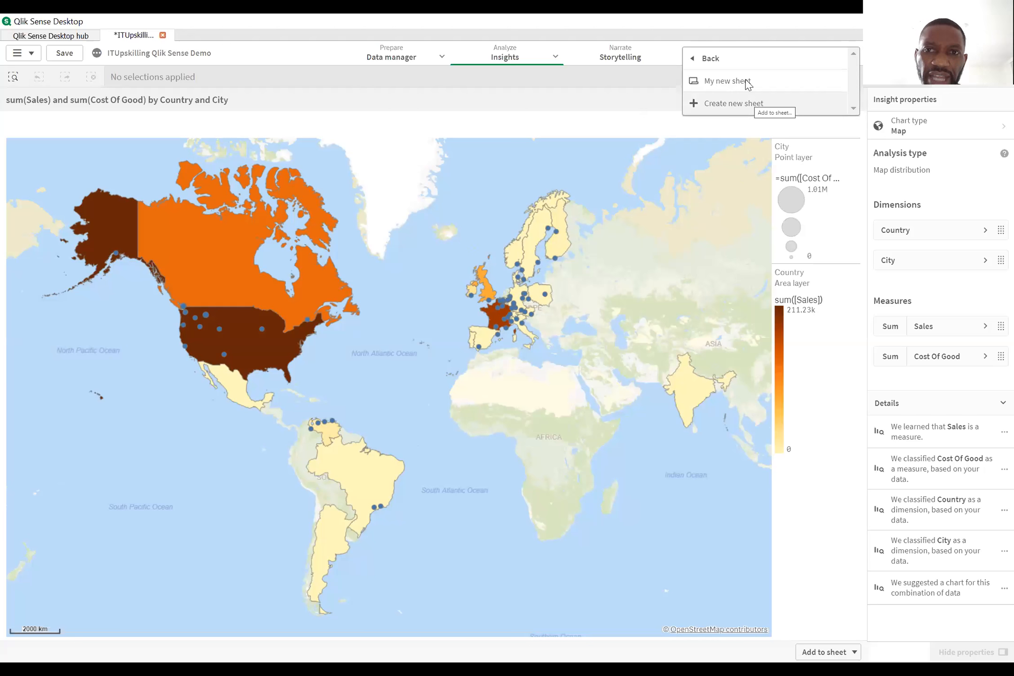
left_click(835, 104)
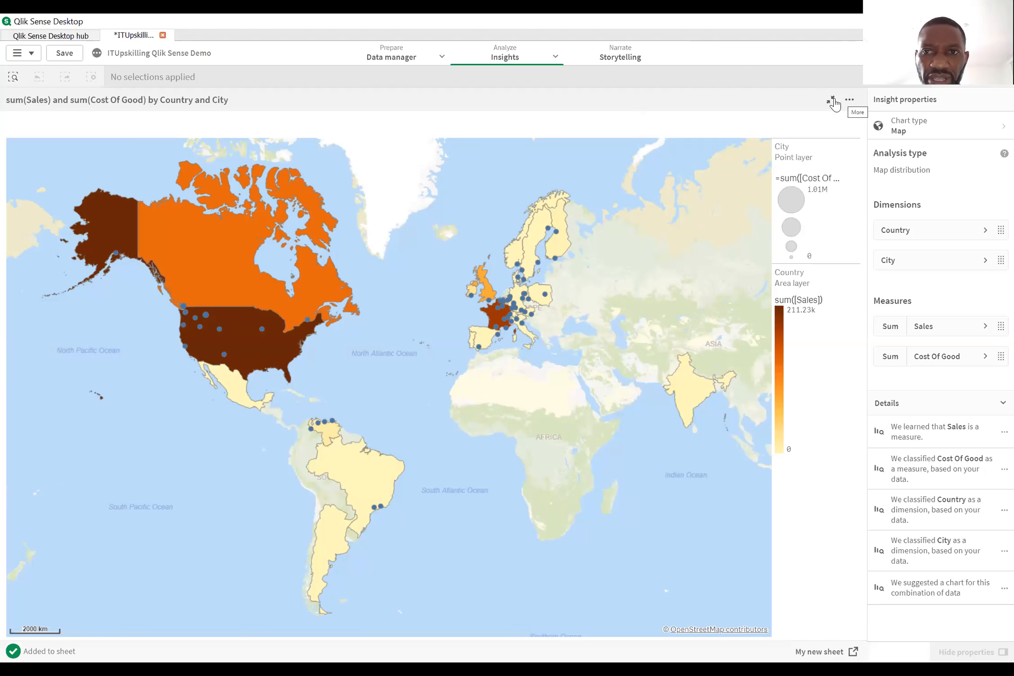
left_click(830, 101)
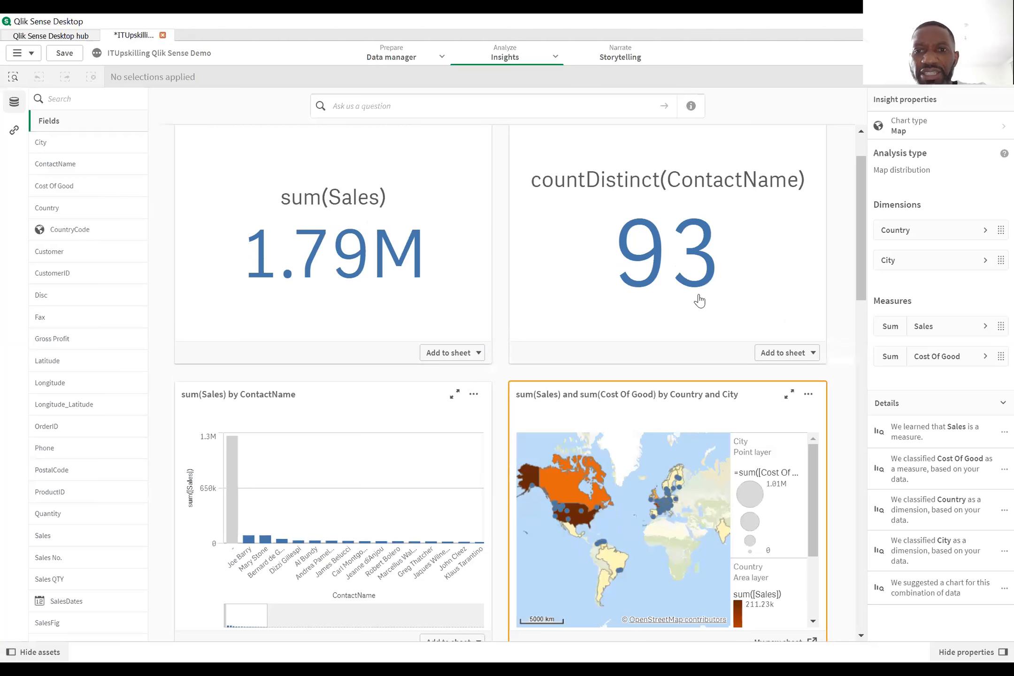
- Clear all the generated insight results
scroll(656, 304, "up", 2)
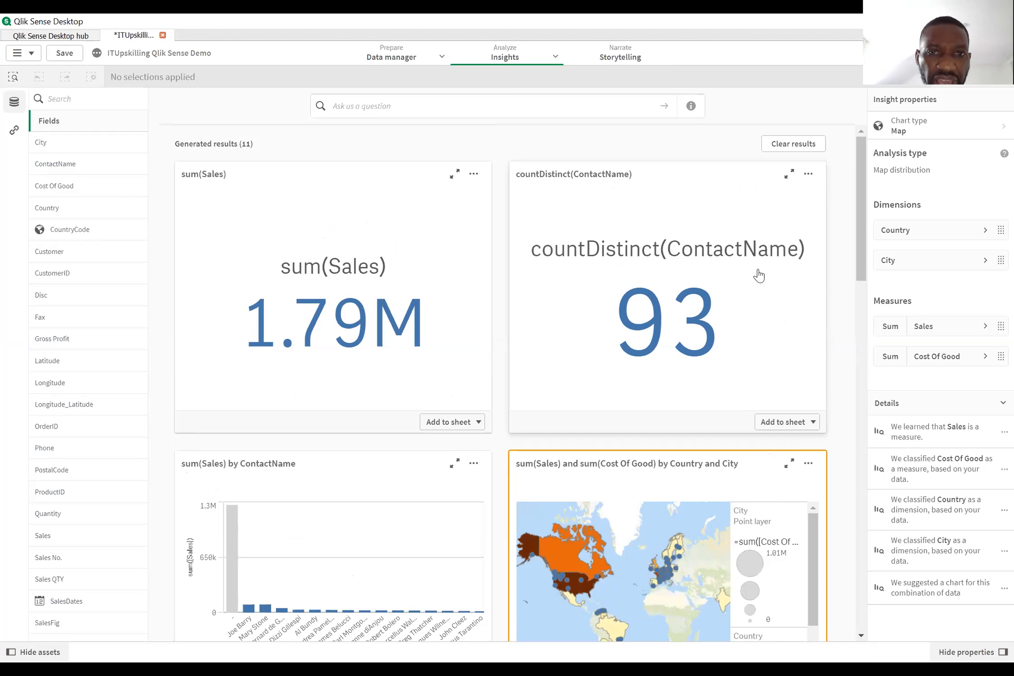
left_click(794, 144)
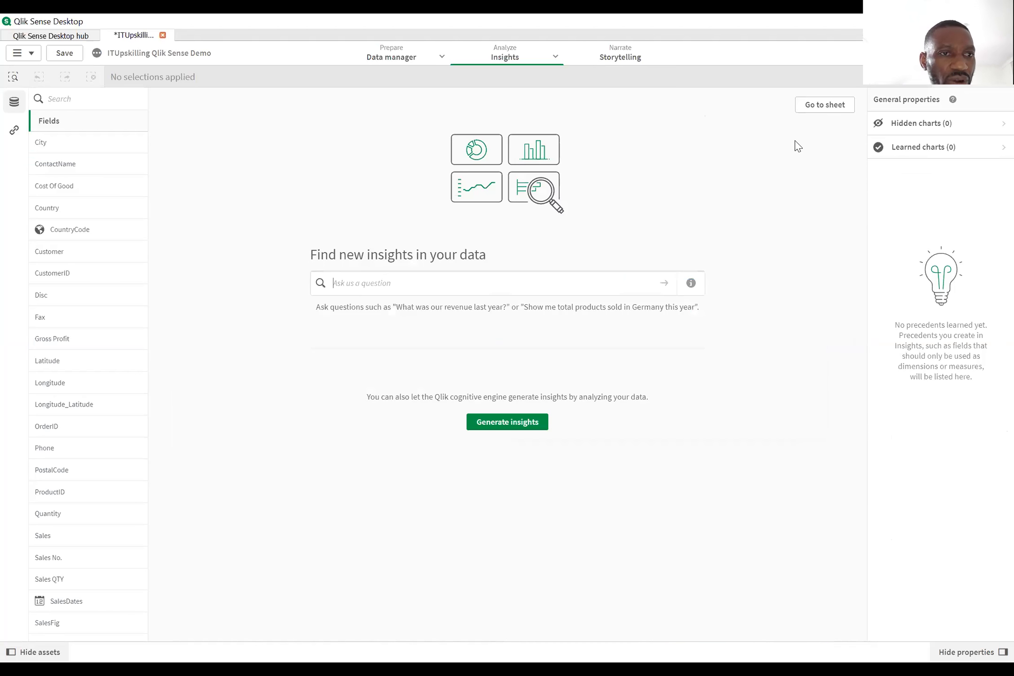
left_click(90, 190)
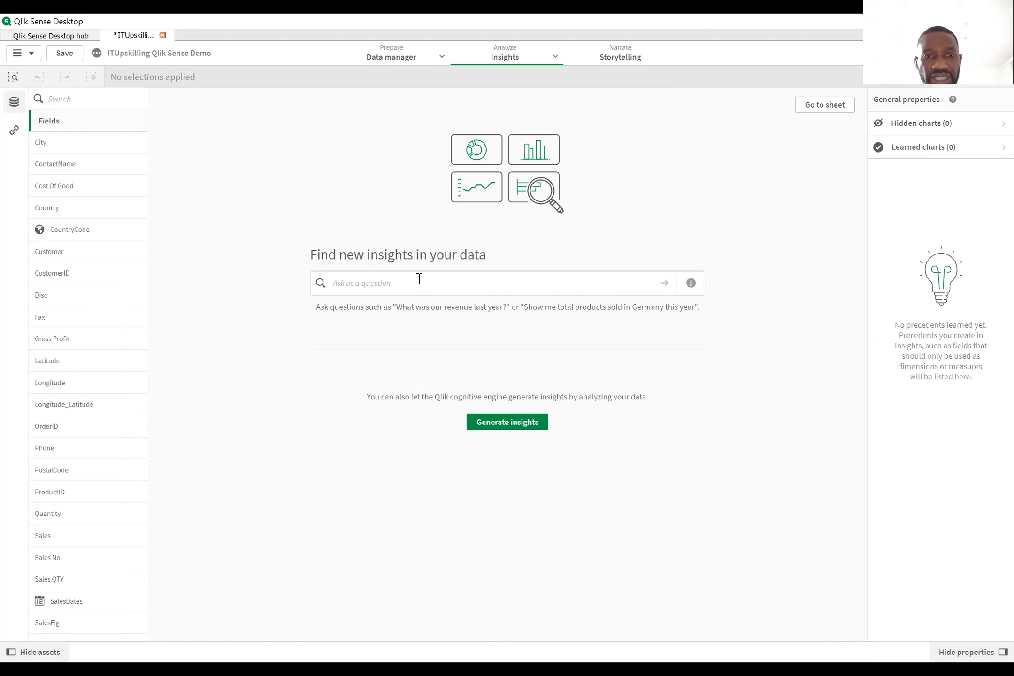
- Try the SalesDates field as an insight question, generate insights and clear the question
left_click(420, 279)
type("\\")
key("BackSpace")
type("SAles")
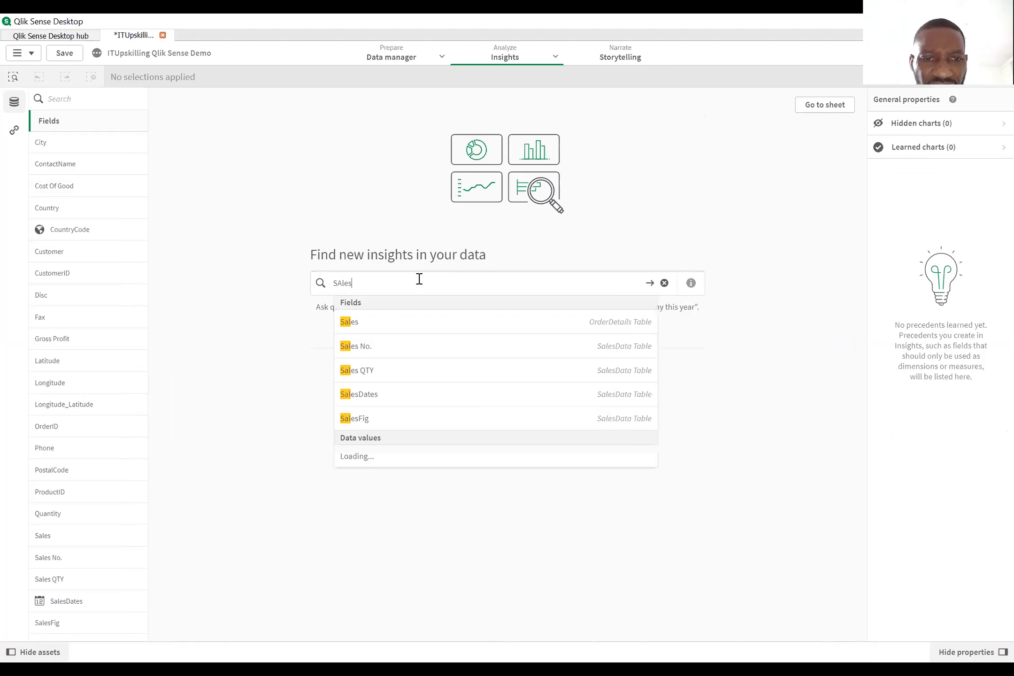
left_click(476, 394)
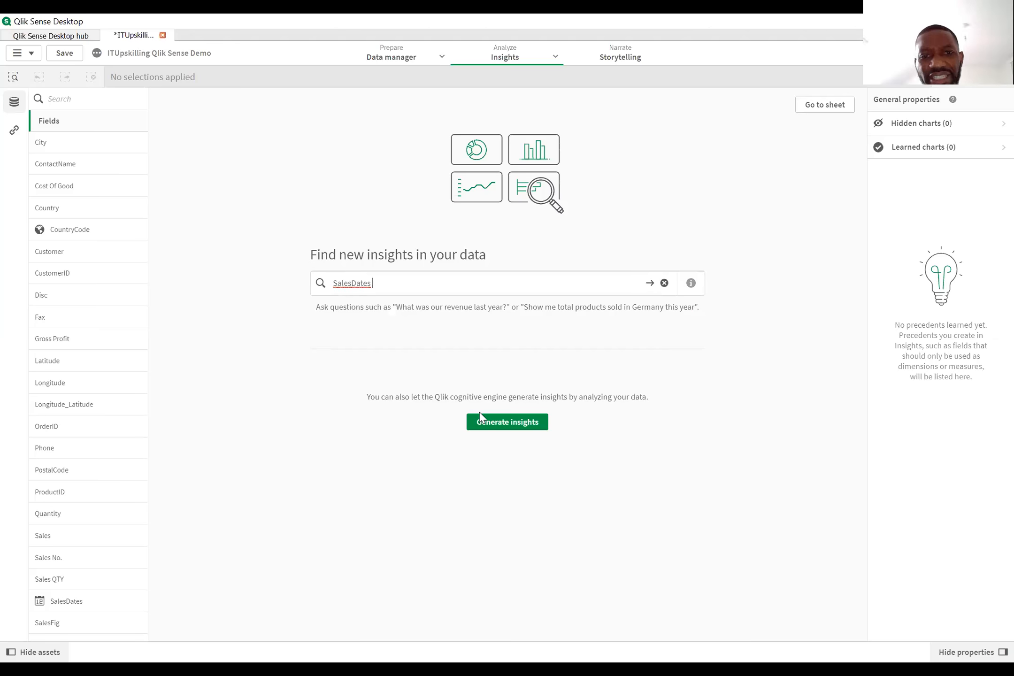
left_click(483, 421)
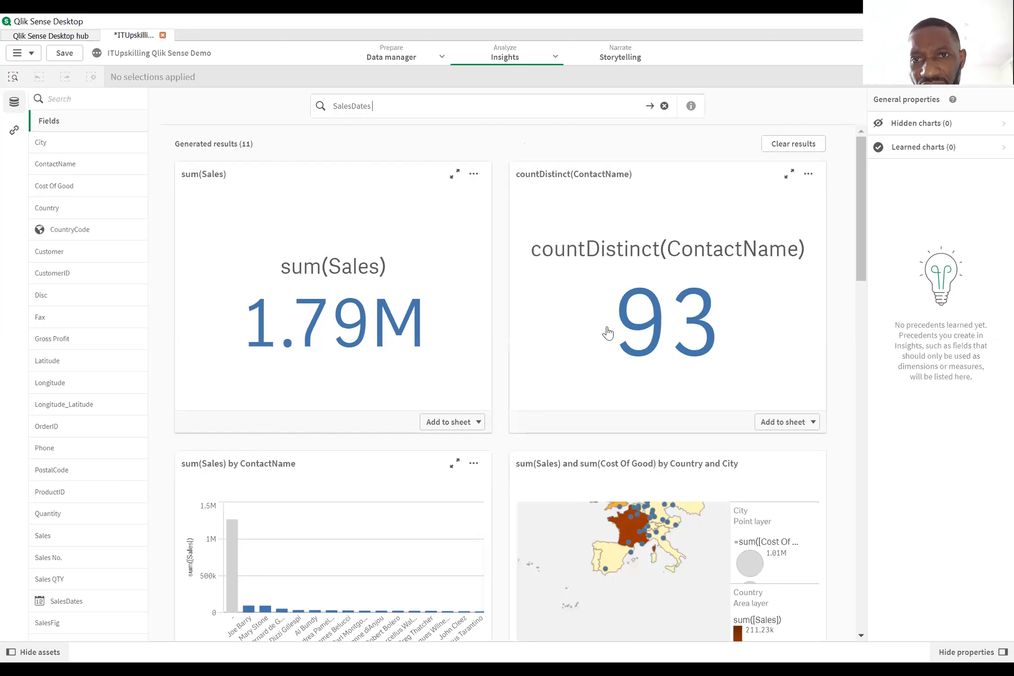
left_click(671, 105)
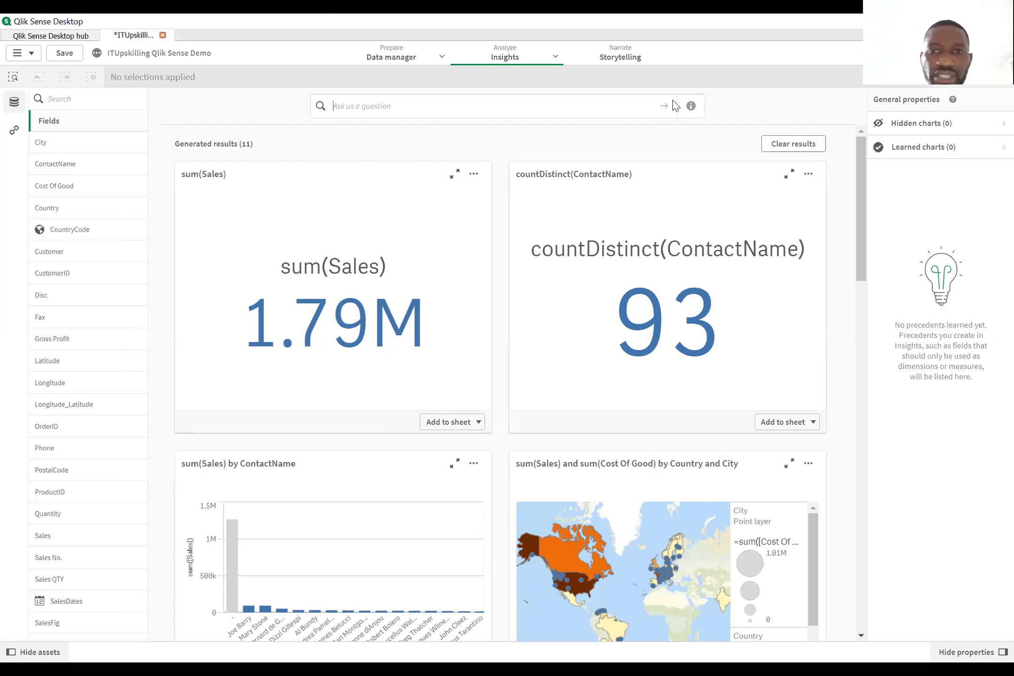
- Open My new sheet for editing and shrink the sum(Sales) KPI to about half its height and a slightly narrower width
left_click(555, 56)
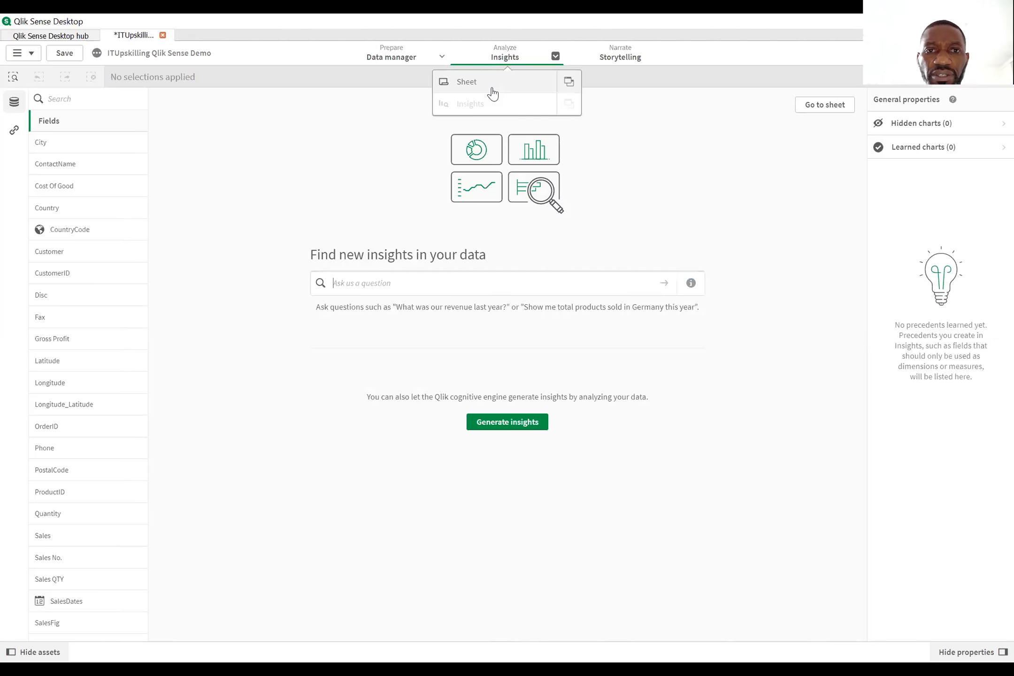
left_click(493, 85)
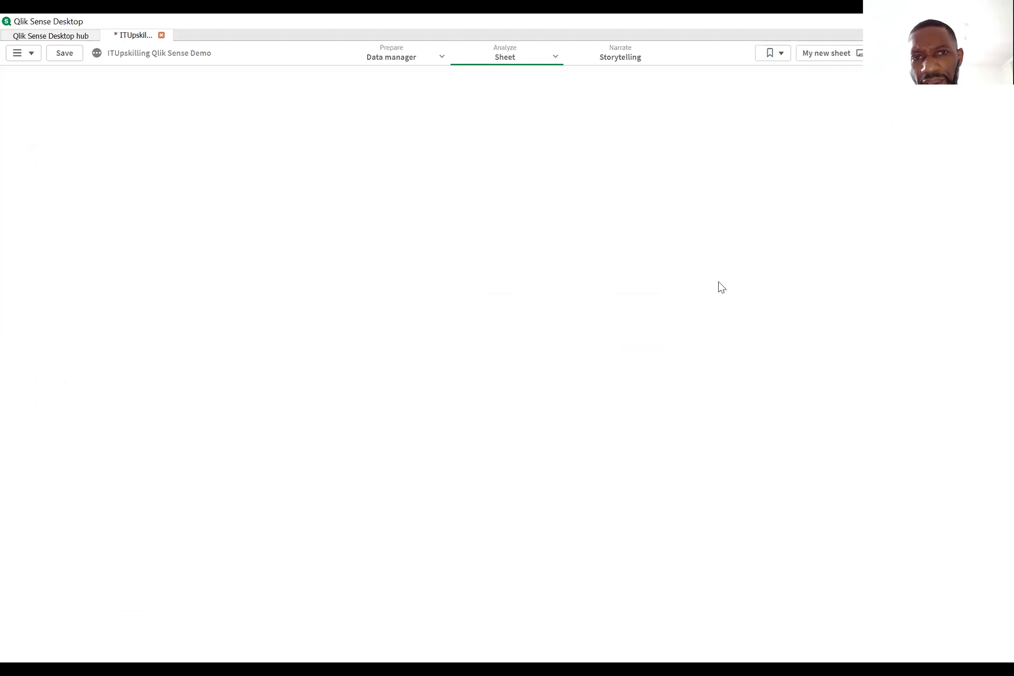
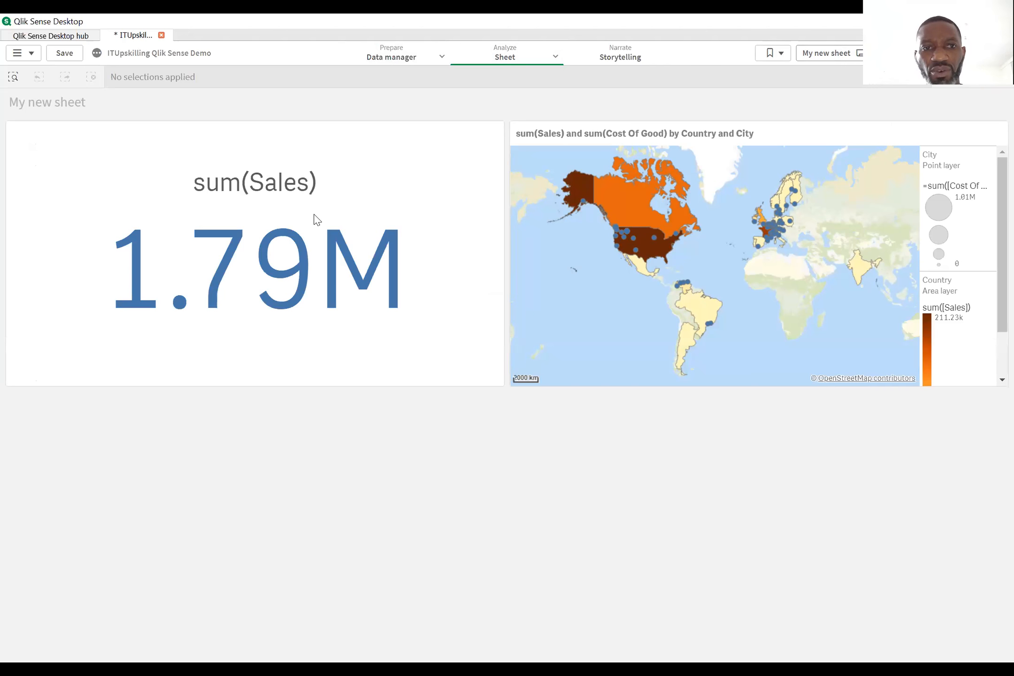
double_click(417, 351)
left_click(451, 364)
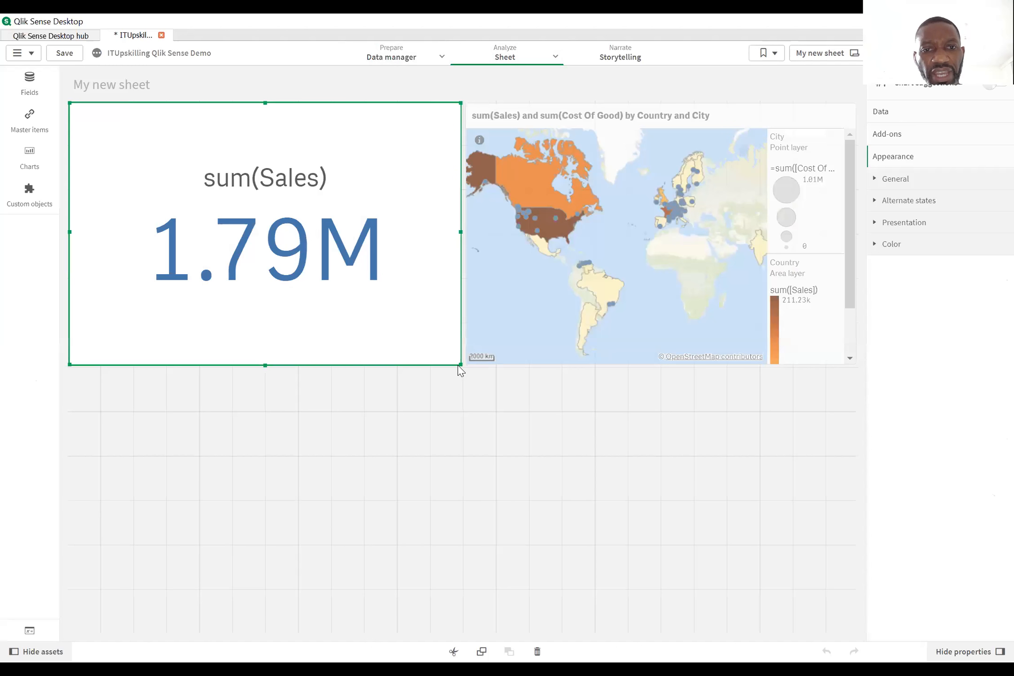
left_click_drag(419, 219, 425, 222)
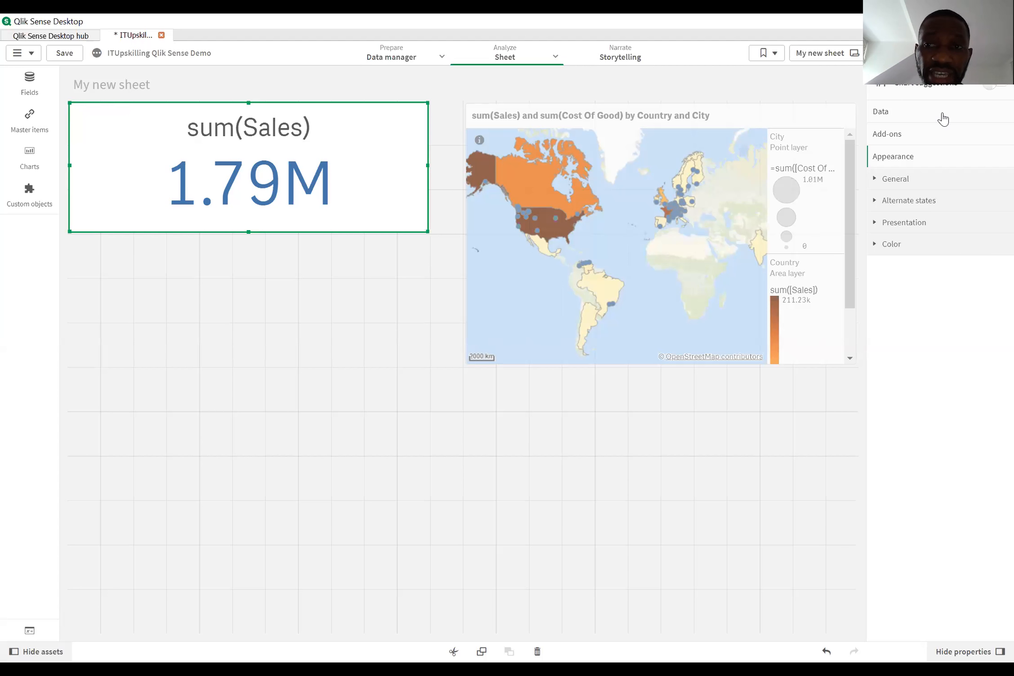
- Open the expression of the KPI's sum(Sales) measure and insert an empty set modifier {<>} before [Sales]
left_click(974, 199)
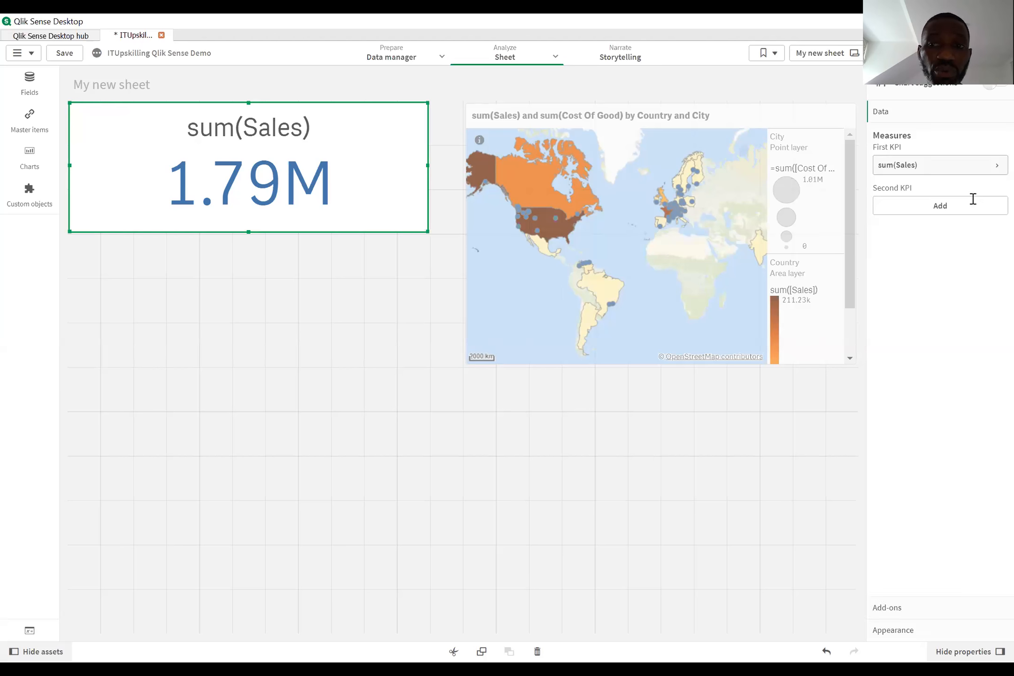
left_click(989, 202)
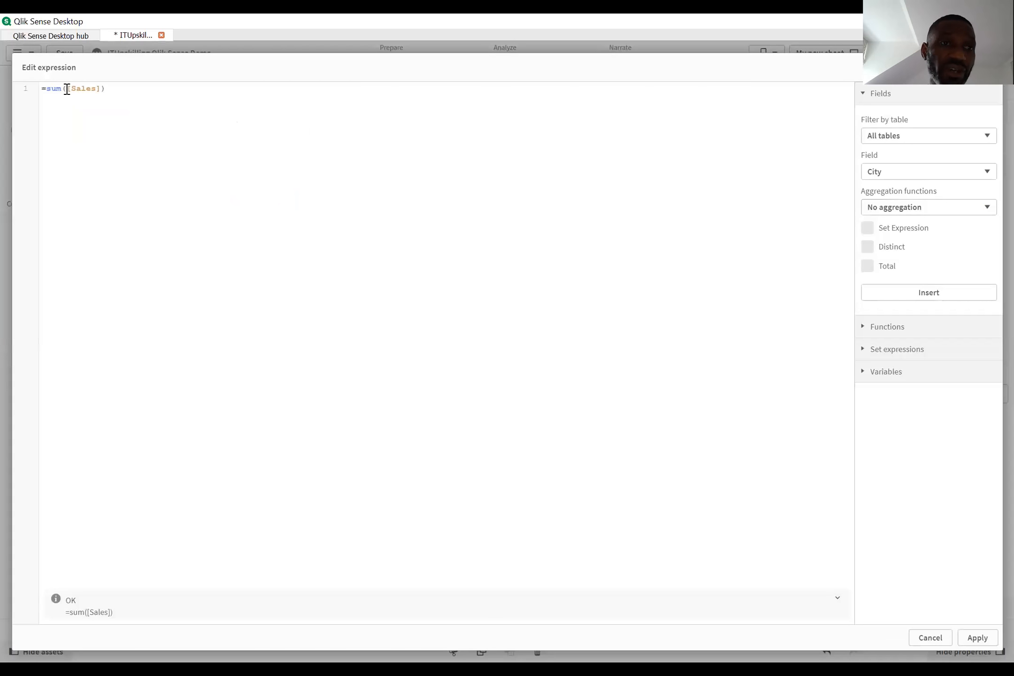
left_click(67, 87)
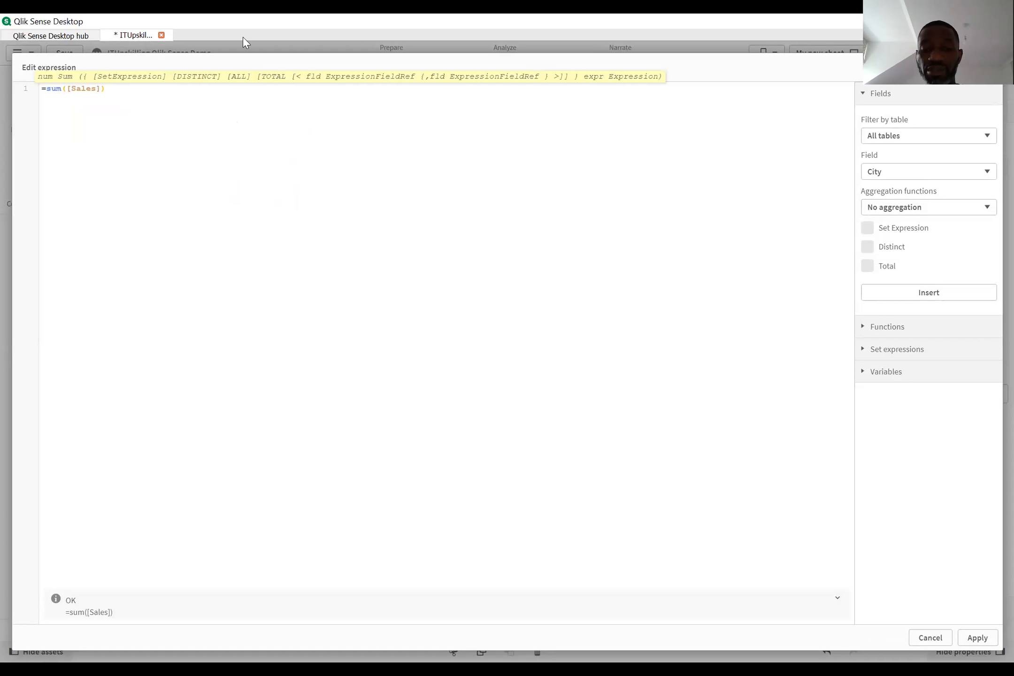
type("{}")
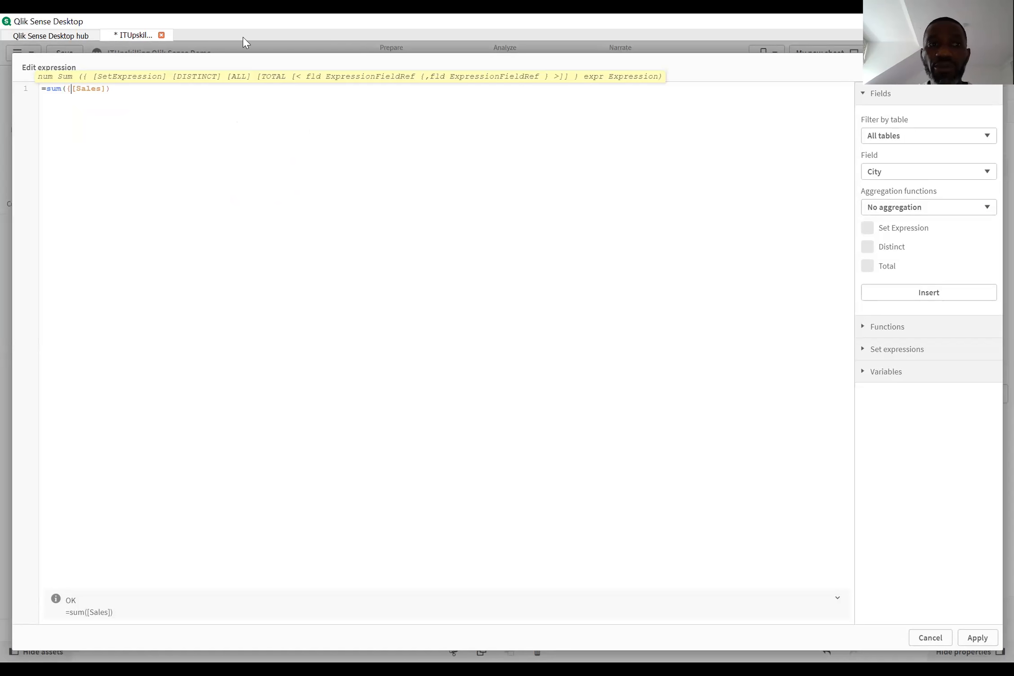
type("<>")
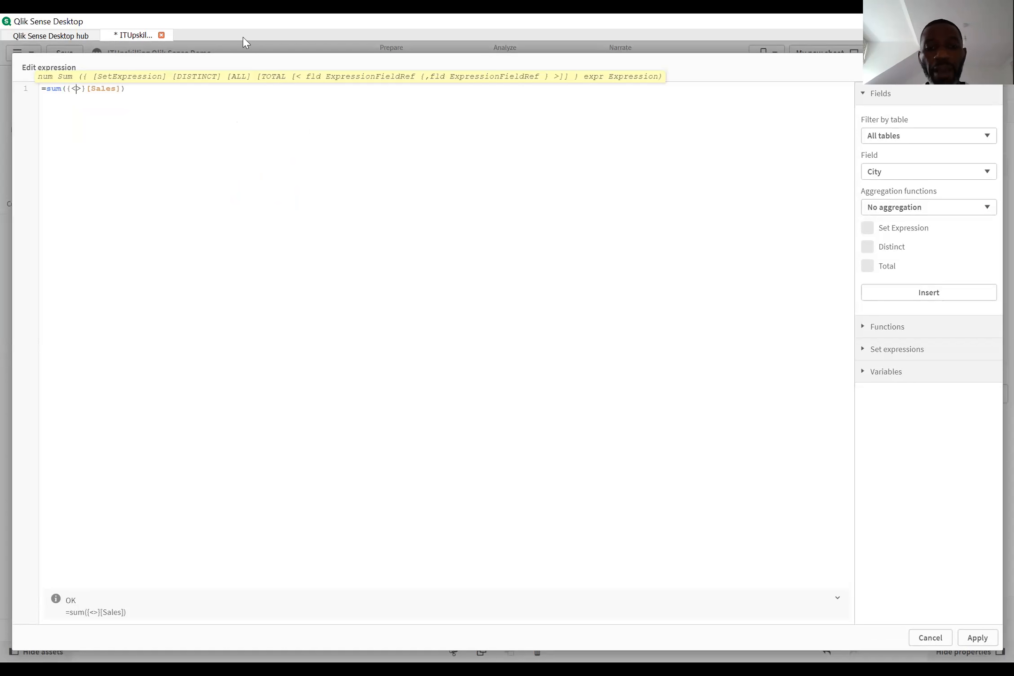
type("Salesy")
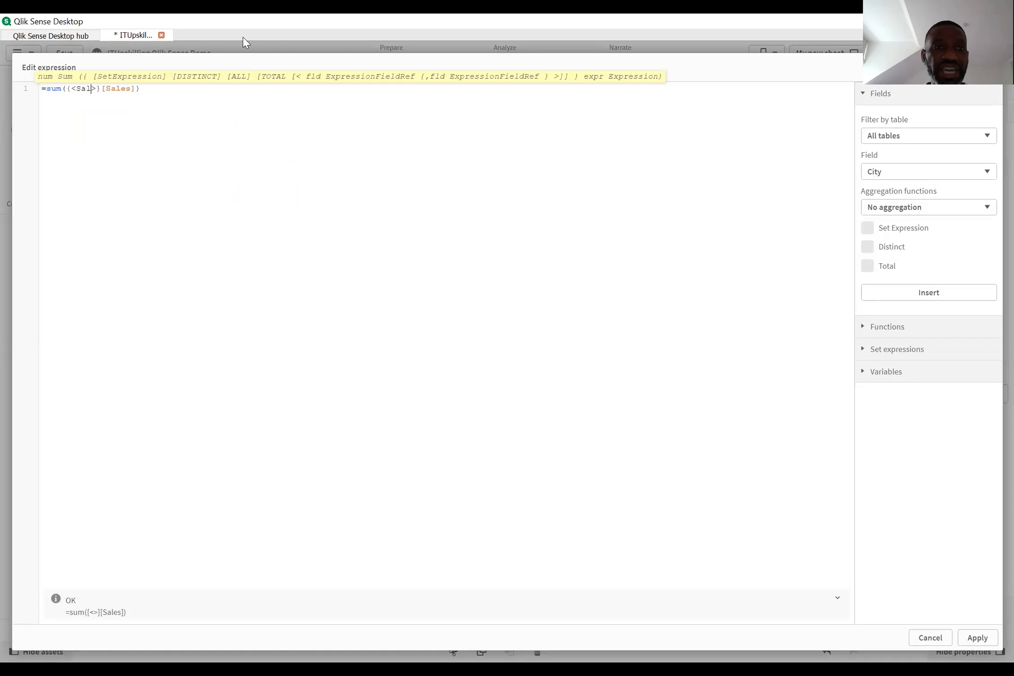
key("BackSpace")
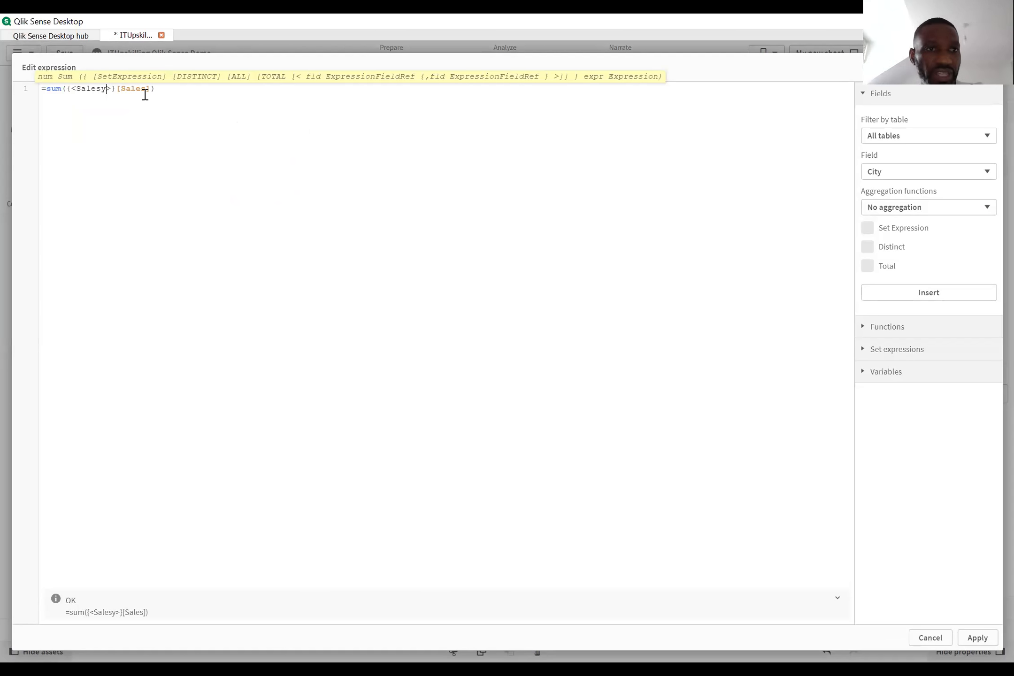
key("BackSpace")
key("BackSpace")
key("BackSpace")
key("BackSpace")
key("BackSpace")
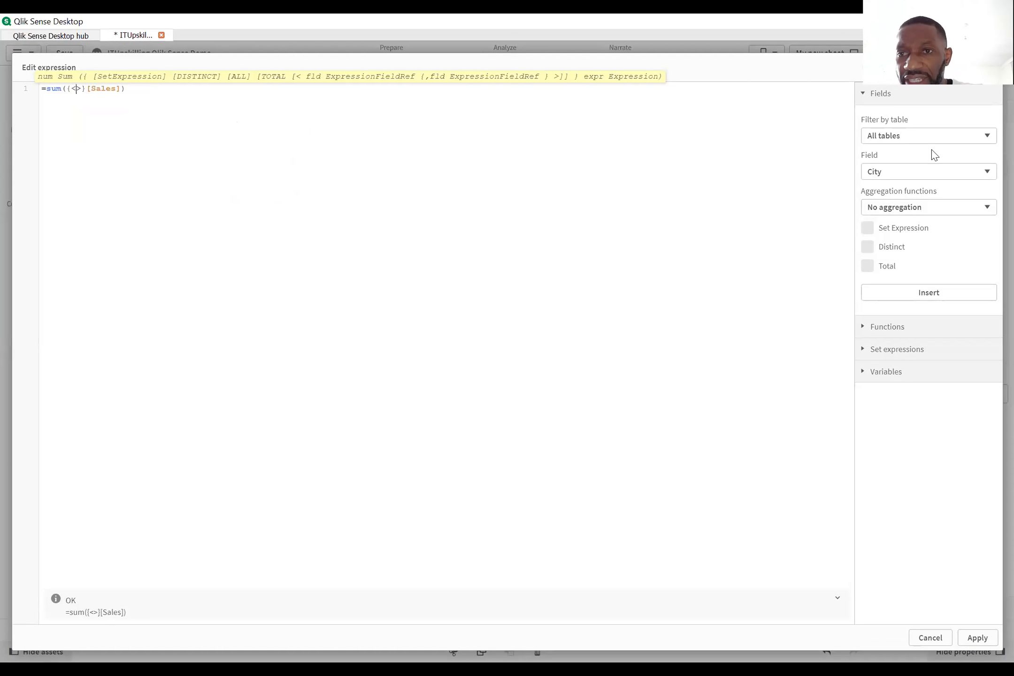
- Find the SalesDates.autoCalendar.Year field and insert it inside the set modifier of the Sales expression
left_click(930, 176)
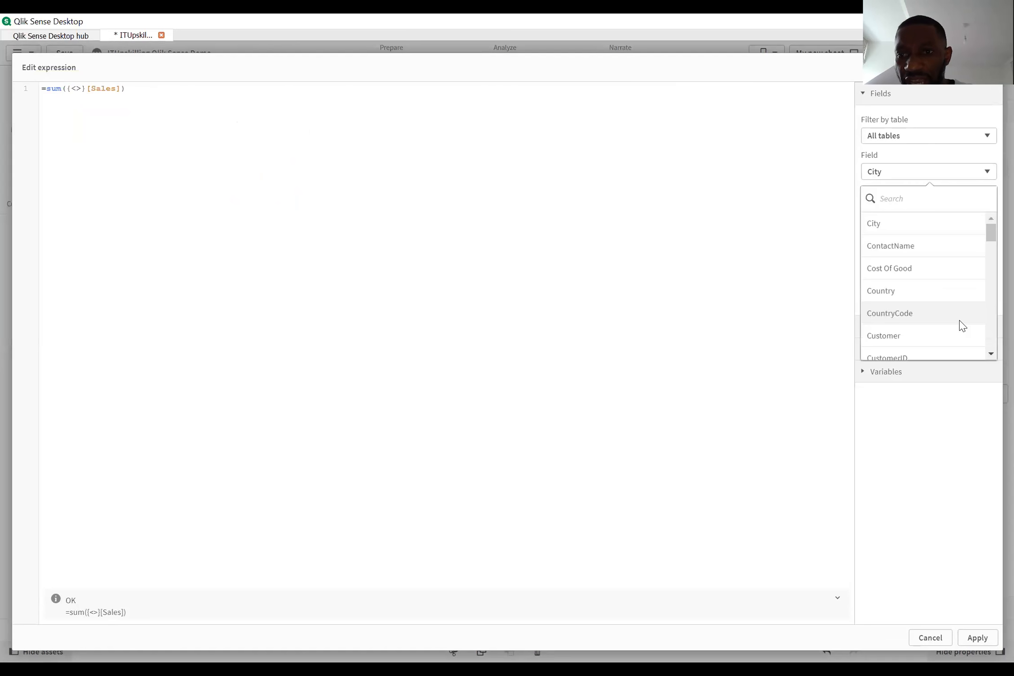
scroll(960, 325, "down", 10)
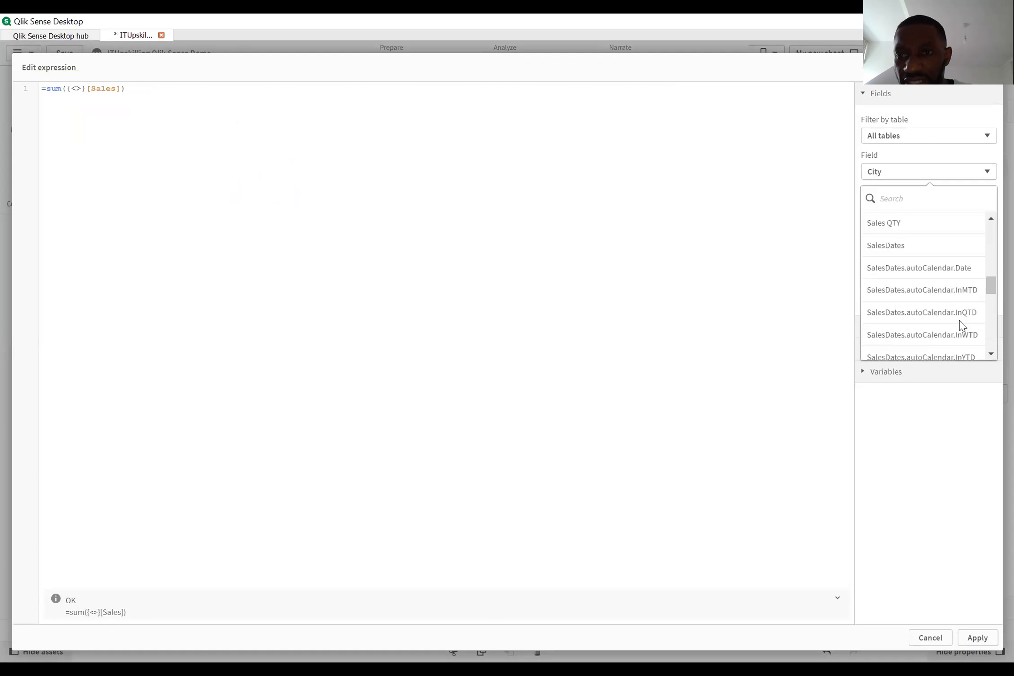
scroll(938, 282, "down", 3)
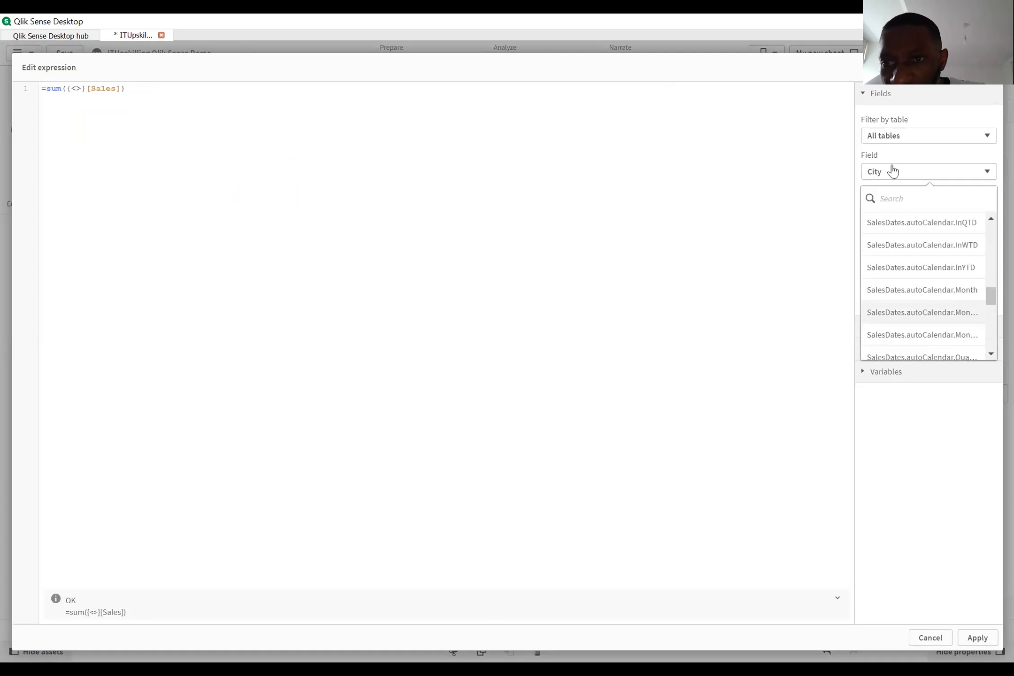
scroll(891, 199, "down", 3)
left_click(892, 199)
type("yea")
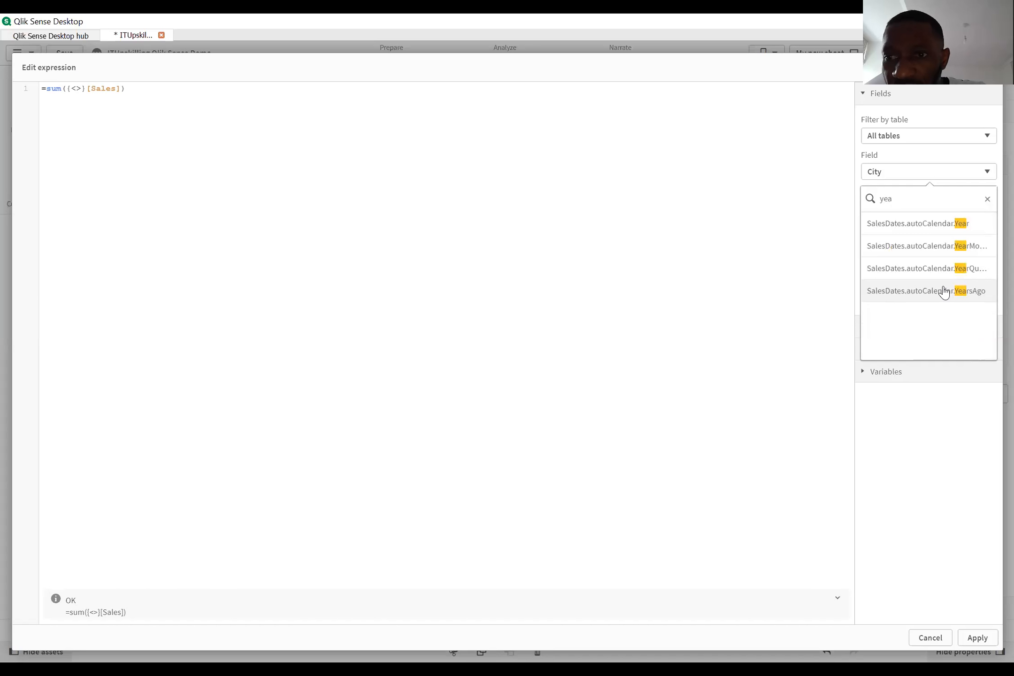
left_click(955, 224)
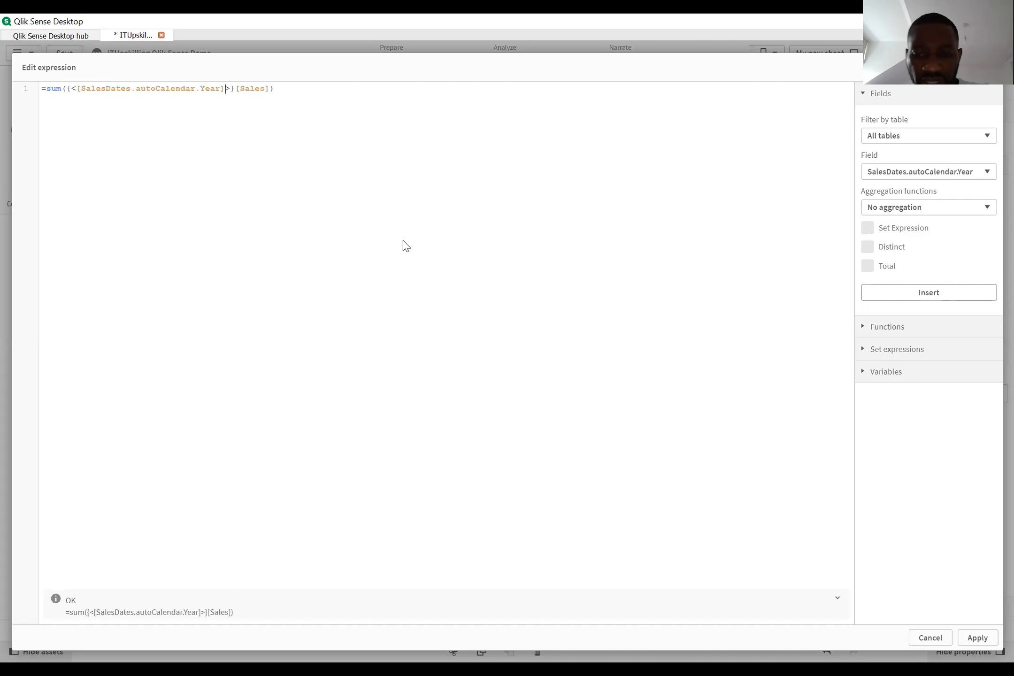
- Restrict the Sales expression's set modifier to the year 2020 with ={2020} and apply the expression
type("={2")
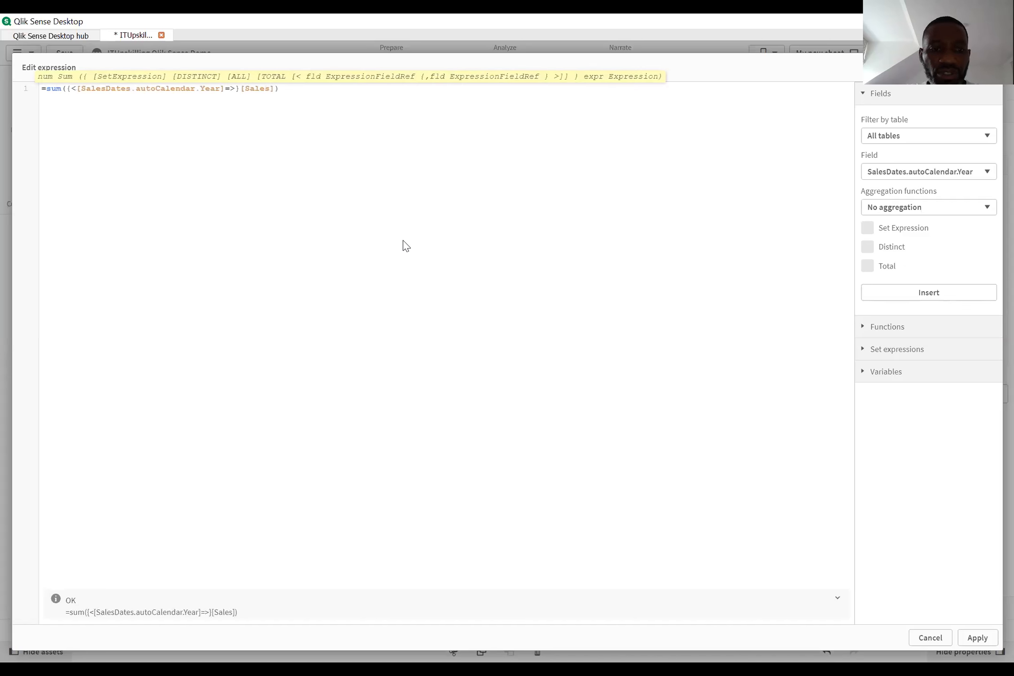
type("020")
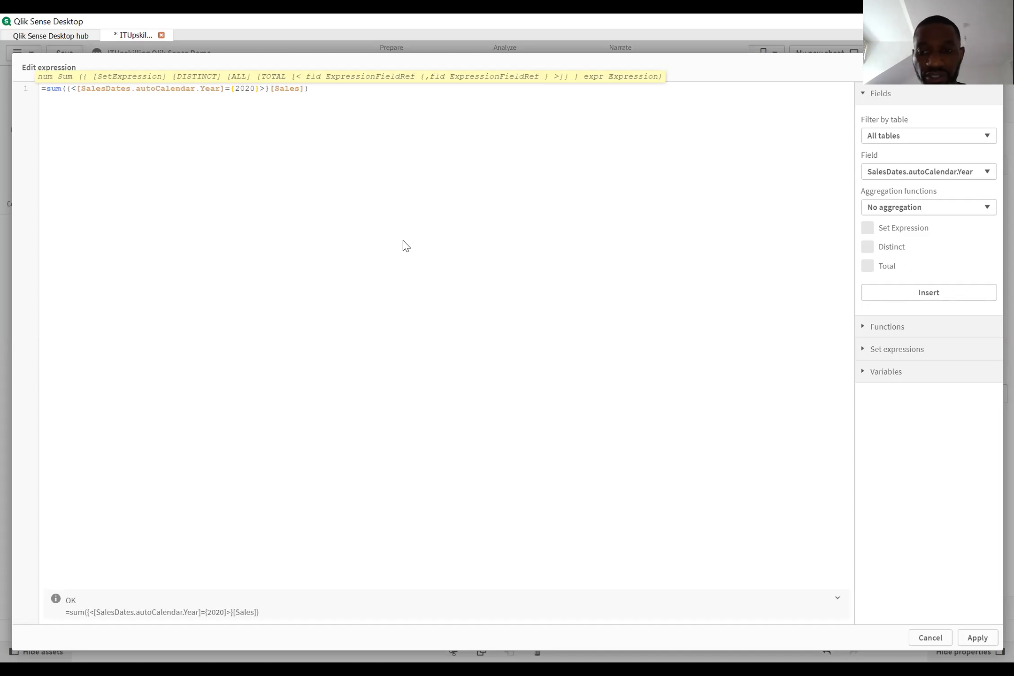
left_click(973, 638)
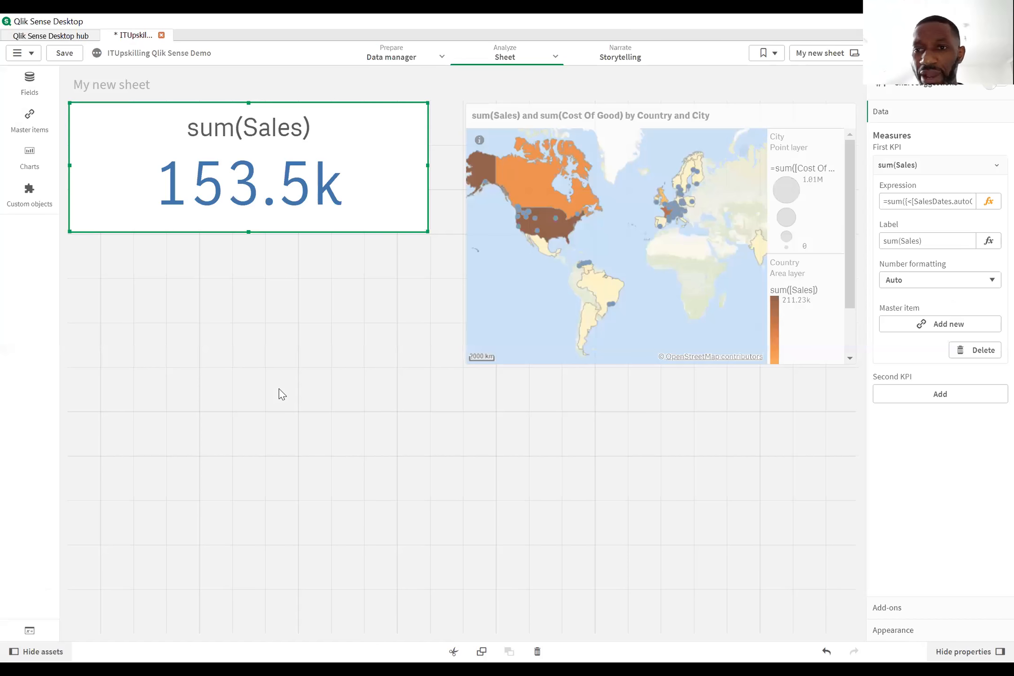
- Rename the first KPI measure's label to Curr Year Sales
left_click(953, 245)
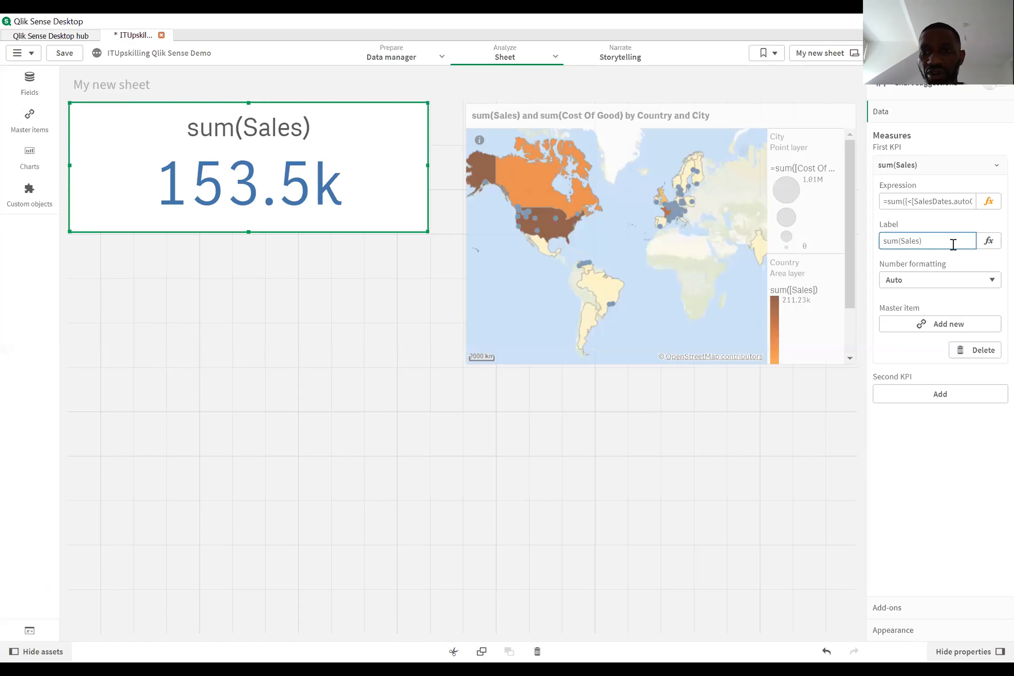
key("BackSpace")
key("BackSpace")
key("BackSpace")
key("BackSpace")
key("BackSpace")
key("BackSpace")
key("BackSpace")
key("BackSpace")
key("BackSpace")
key("BackSpace")
type("C")
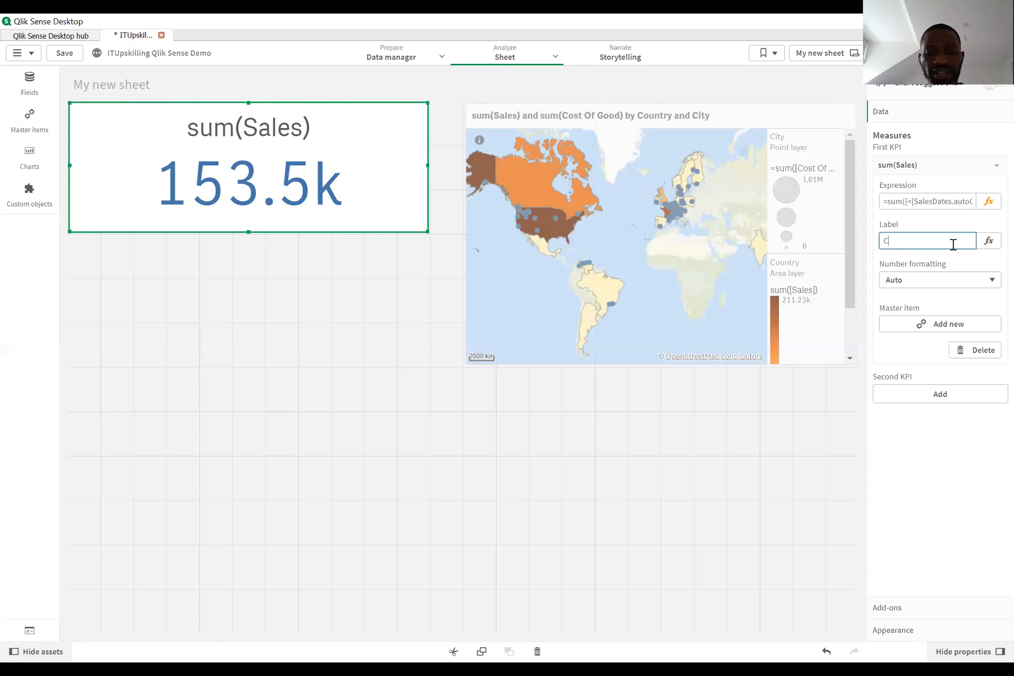
type("urr Year")
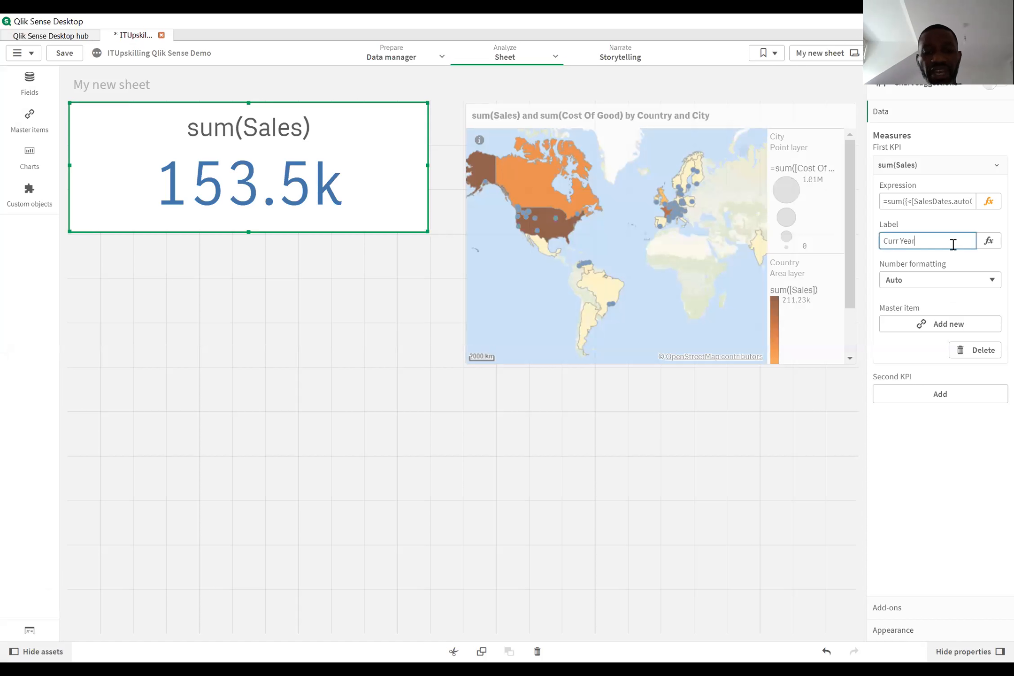
type(" Sales")
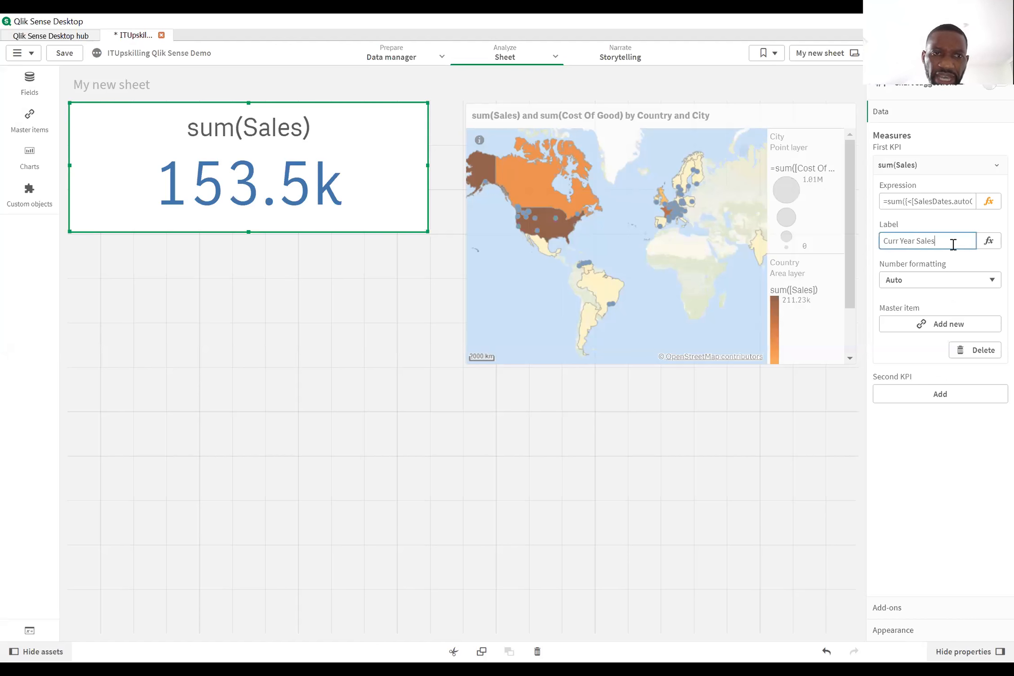
key("Return")
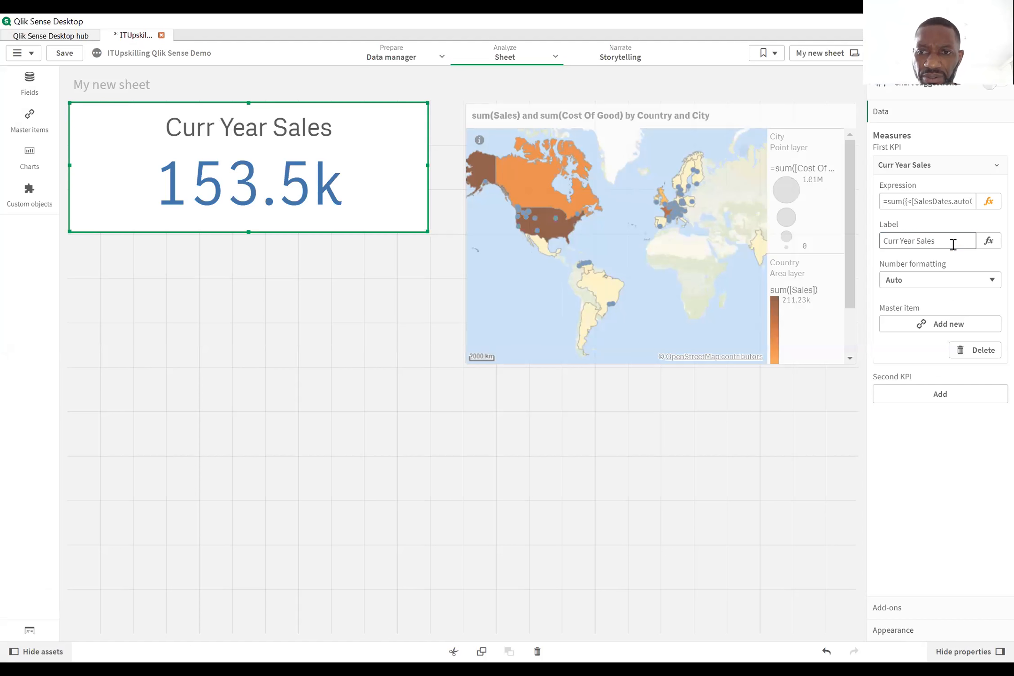
- Add a second measure to the KPI and write its base expression as SUM(Sales)
left_click(899, 394)
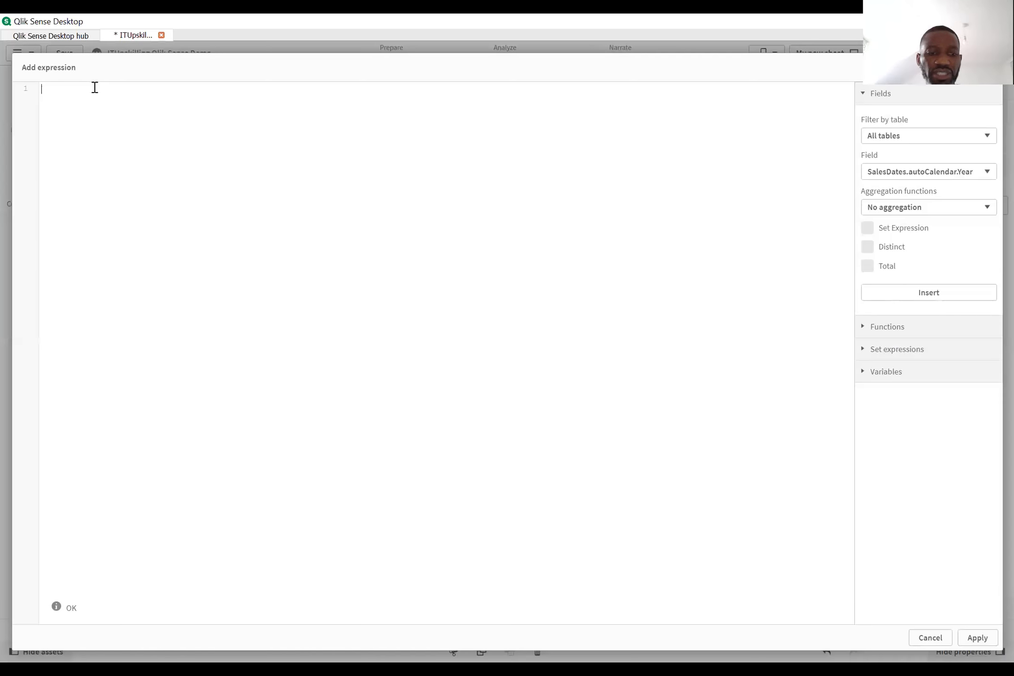
type("su")
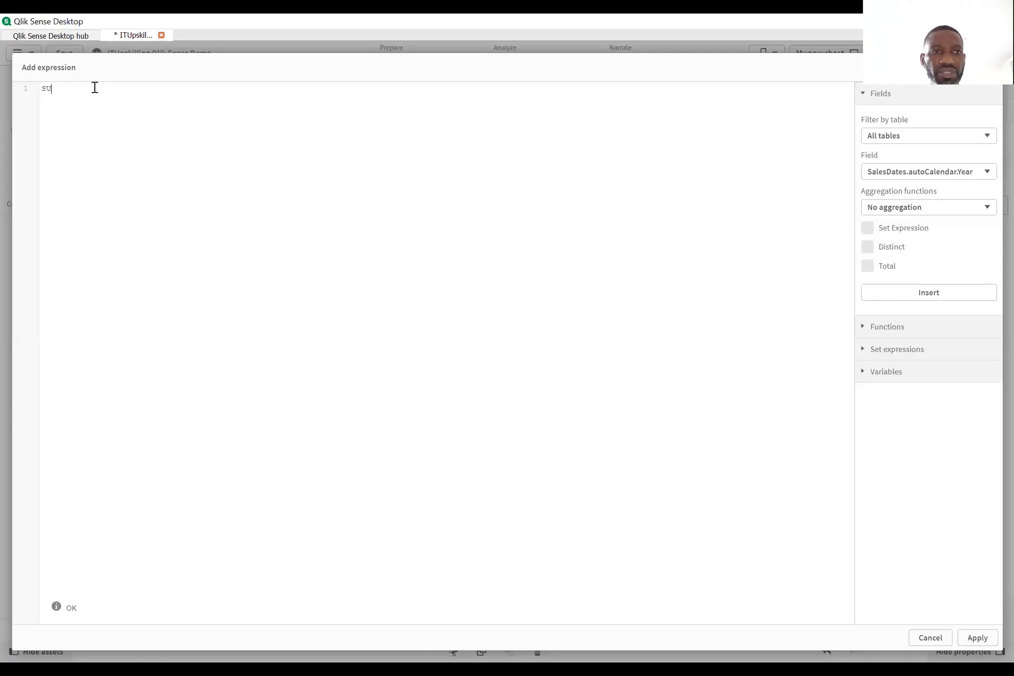
key("Return")
type("AS")
key("BackSpace")
key("BackSpace")
type("SAle")
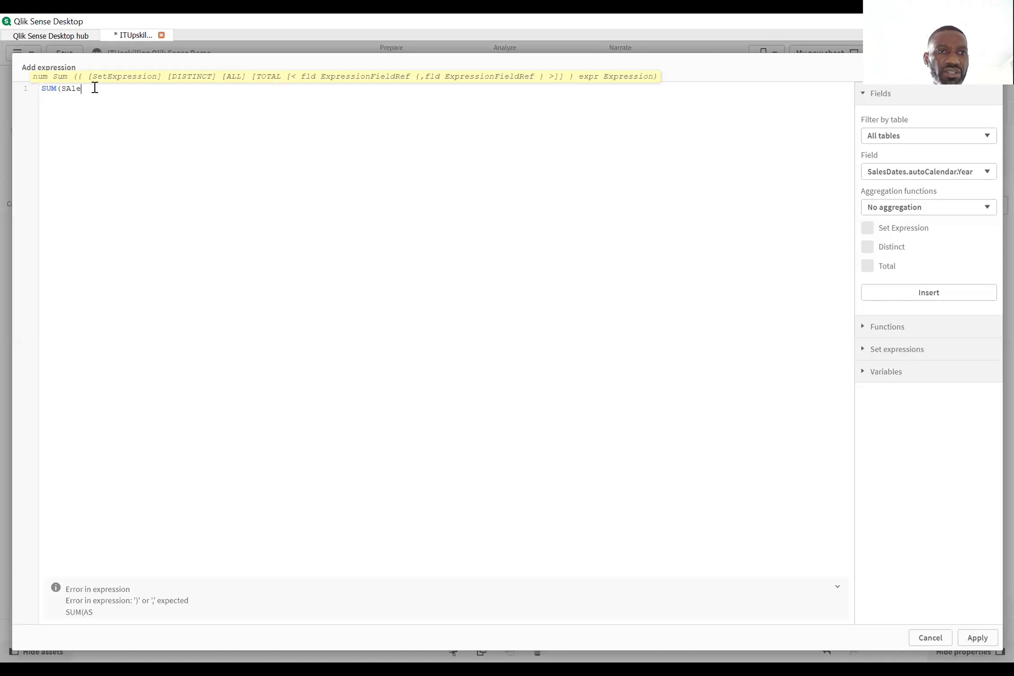
type("s")
key("BackSpace")
key("BackSpace")
key("BackSpace")
key("BackSpace")
type("ales")
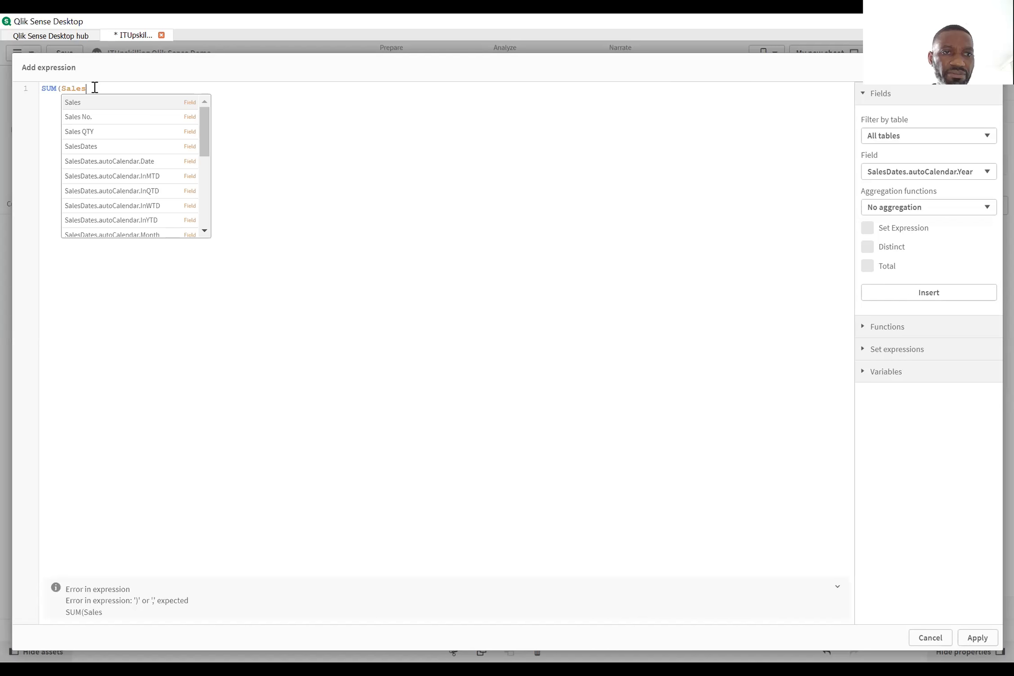
type(")")
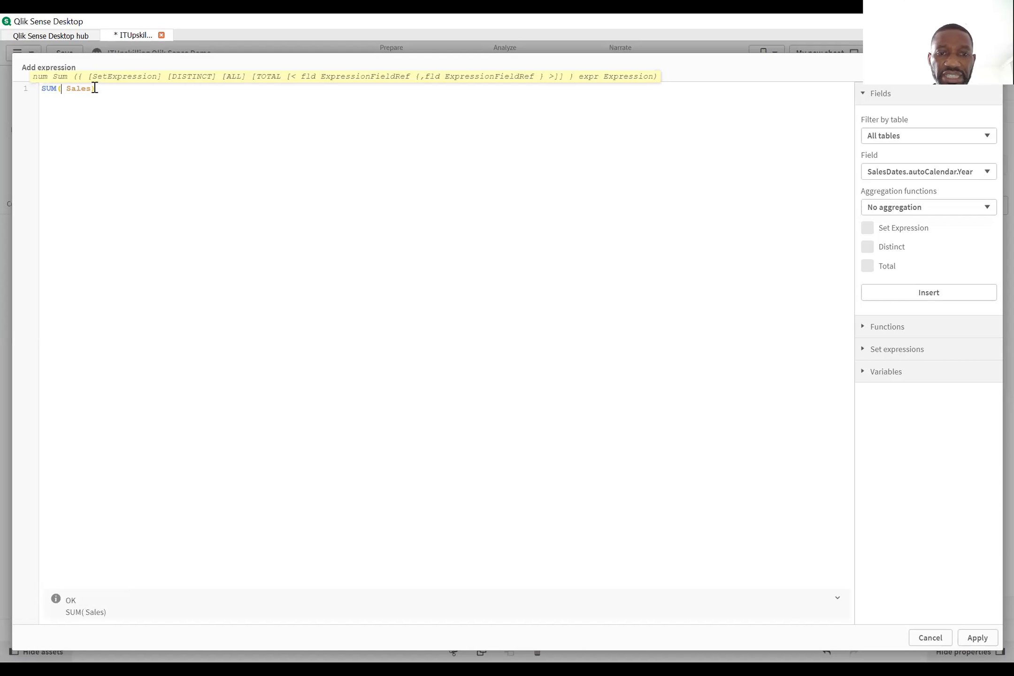
- Insert the set modifier {<[SalesDates.autoCalendar.Year]={2019}>} before Sales in the second measure and apply the expression
type(" {<>")
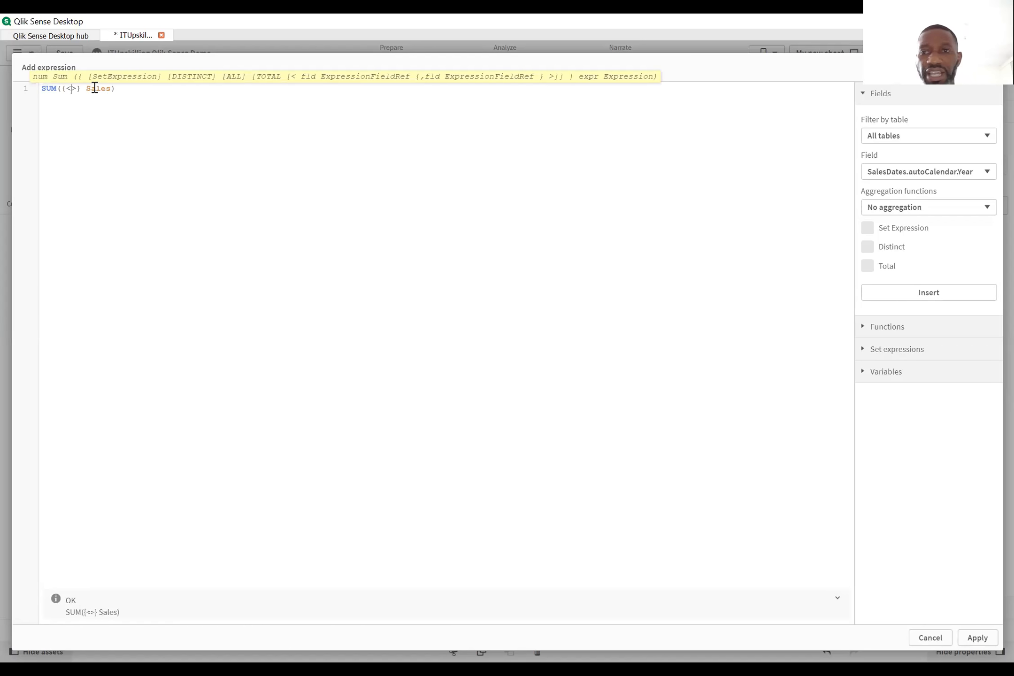
left_click(969, 294)
type("={")
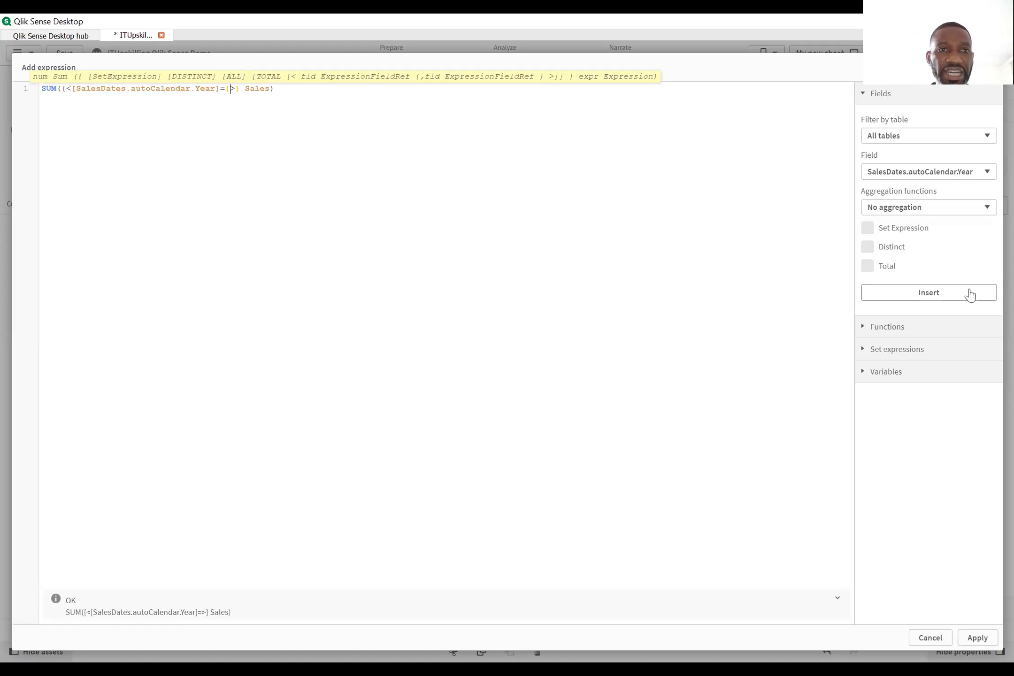
type("}")
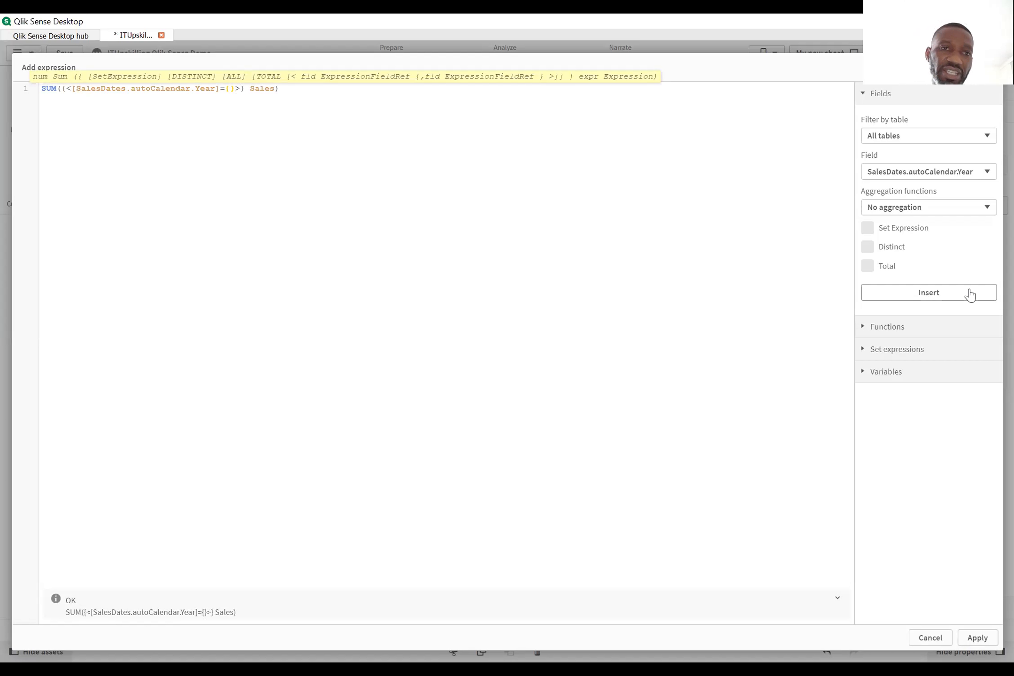
type("2019")
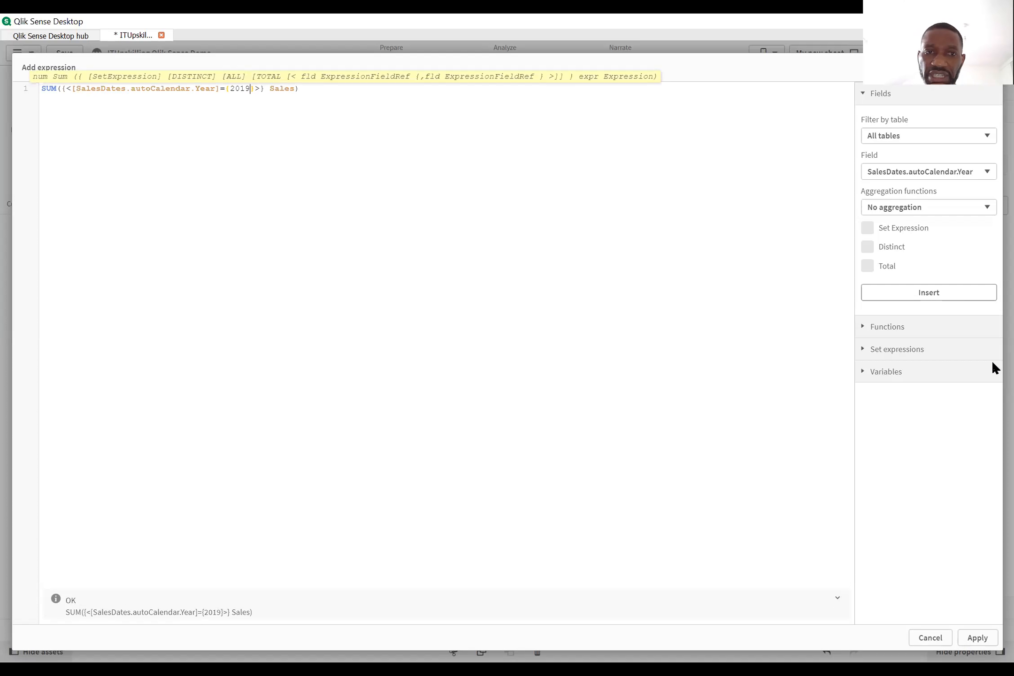
left_click(988, 638)
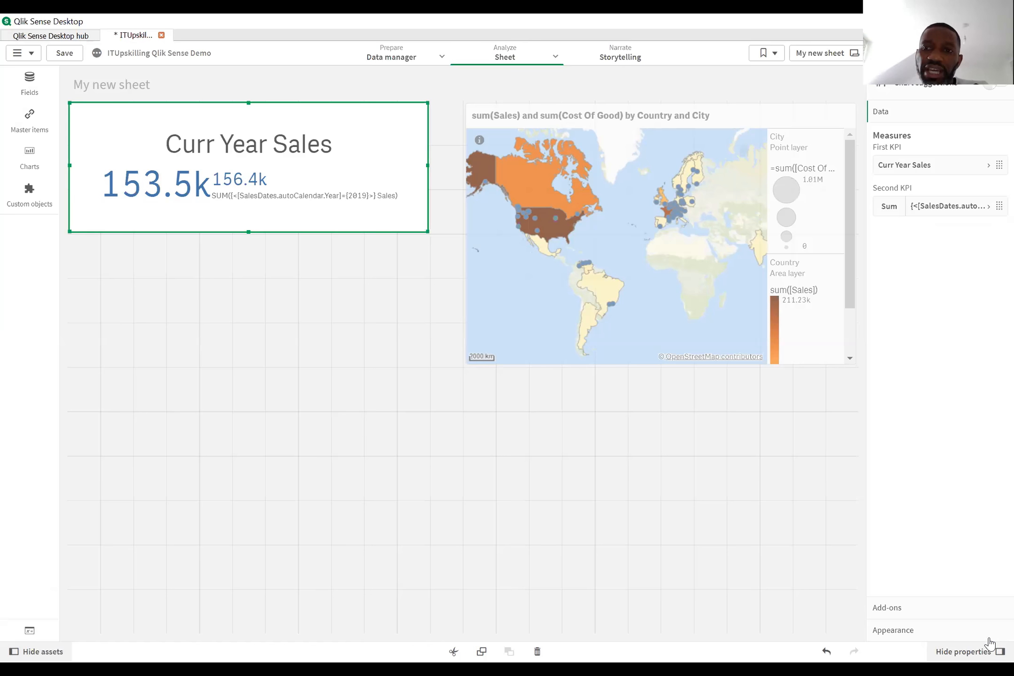
- Label the second KPI measure Prev Year Sales
left_click(963, 215)
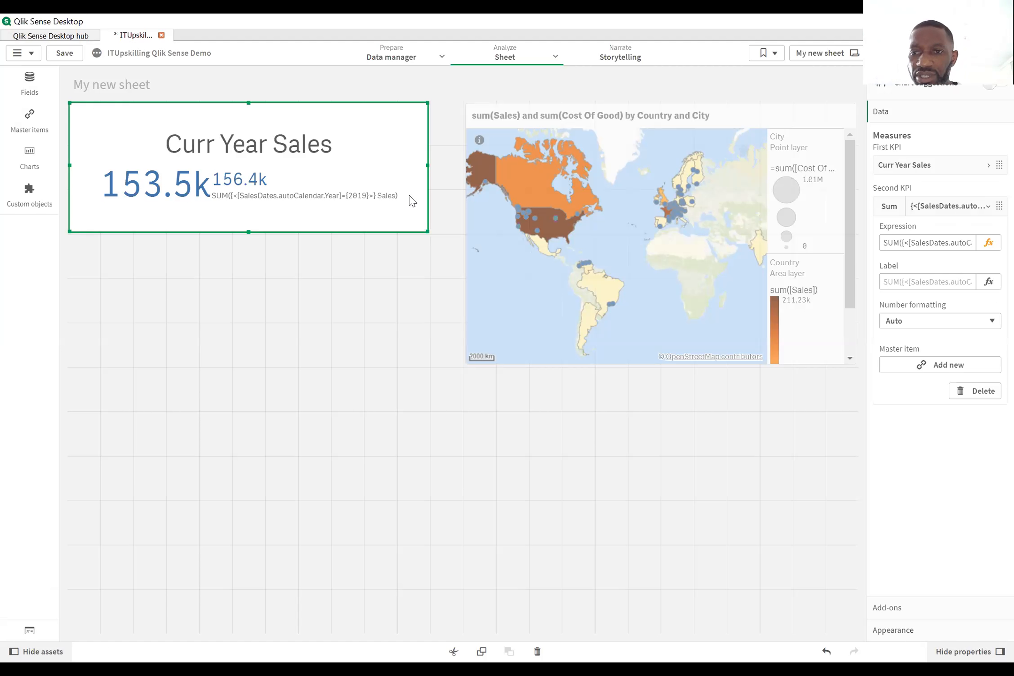
left_click(935, 277)
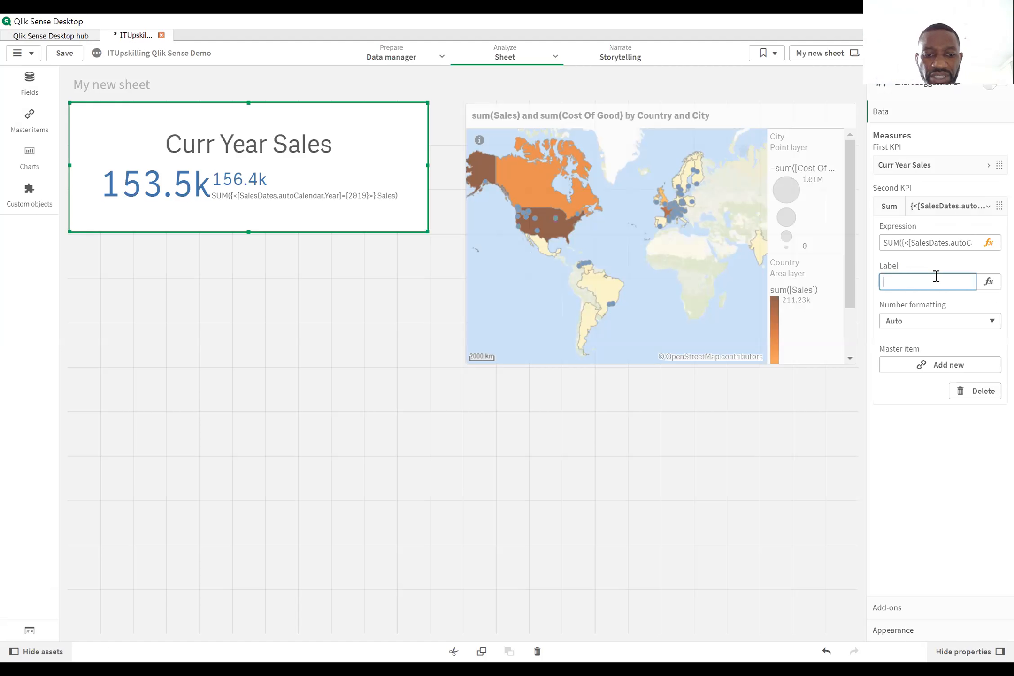
type("Prev Year")
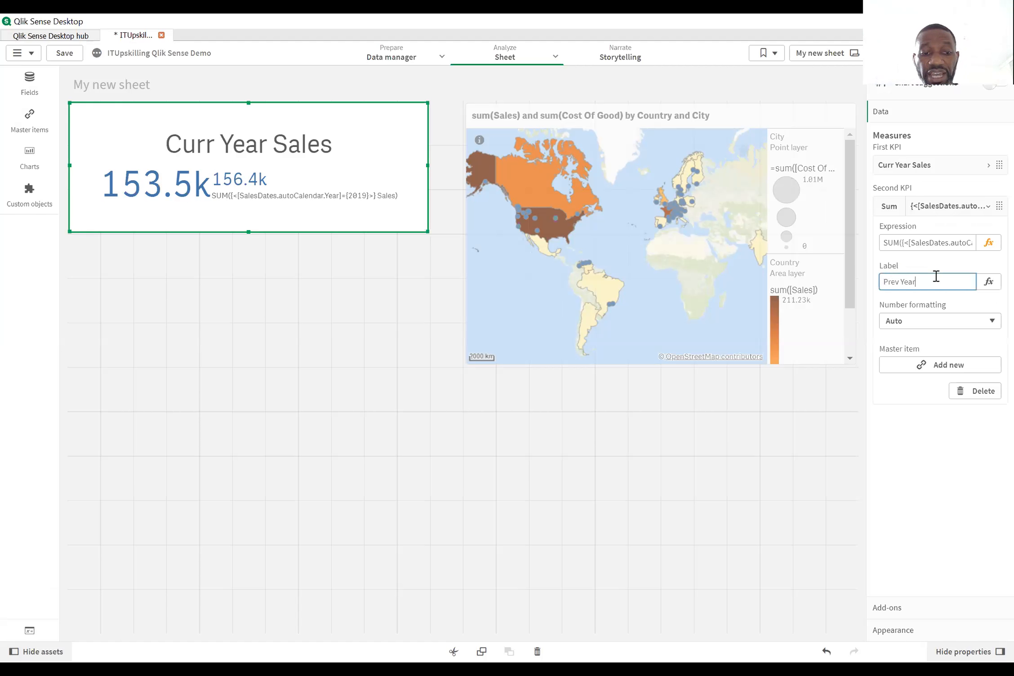
type(" Sales")
key("Return")
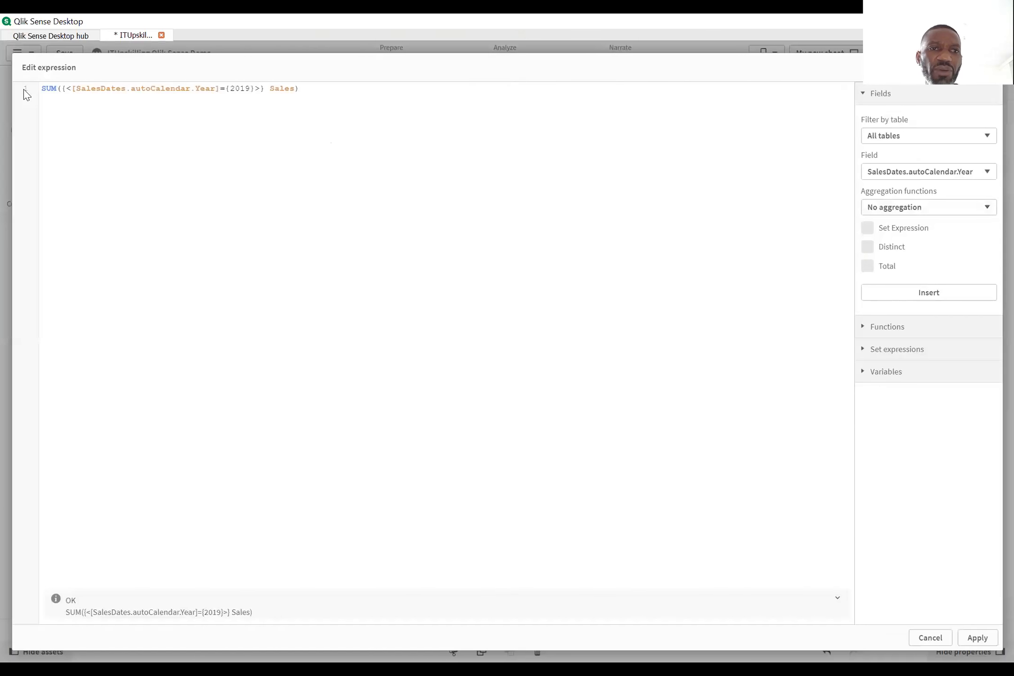
- Duplicate the second measure's 2019 sales sum, subtract the copy from the original and set the first term's year to 2020
key("ctrl+a")
key("ctrl+c")
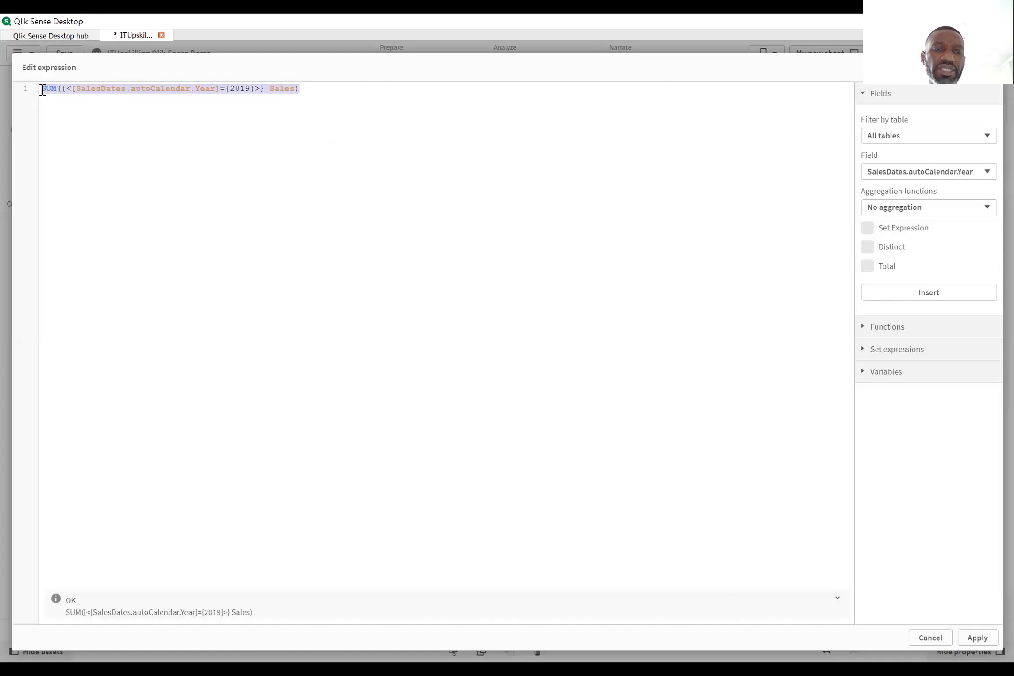
left_click(42, 88)
key("ctrl+v")
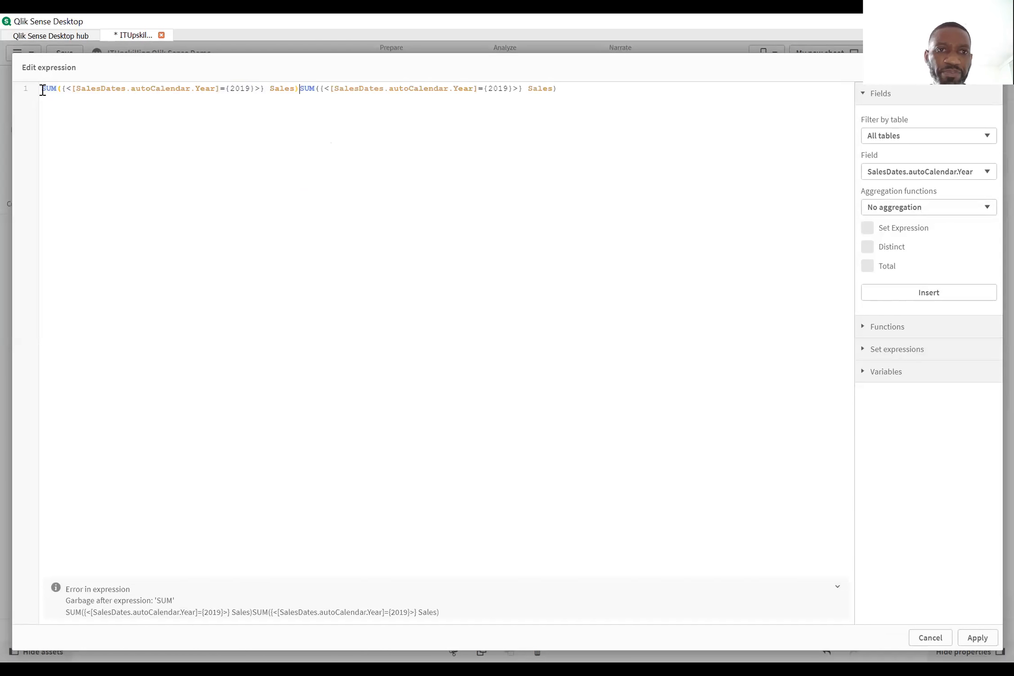
type("-")
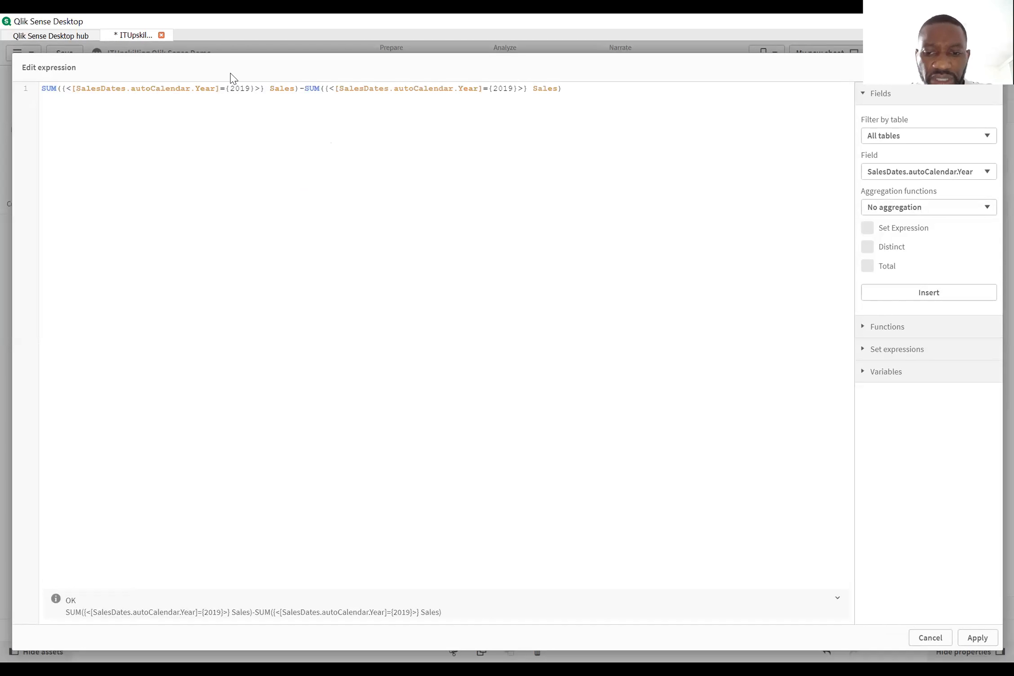
double_click(238, 87)
type("2020")
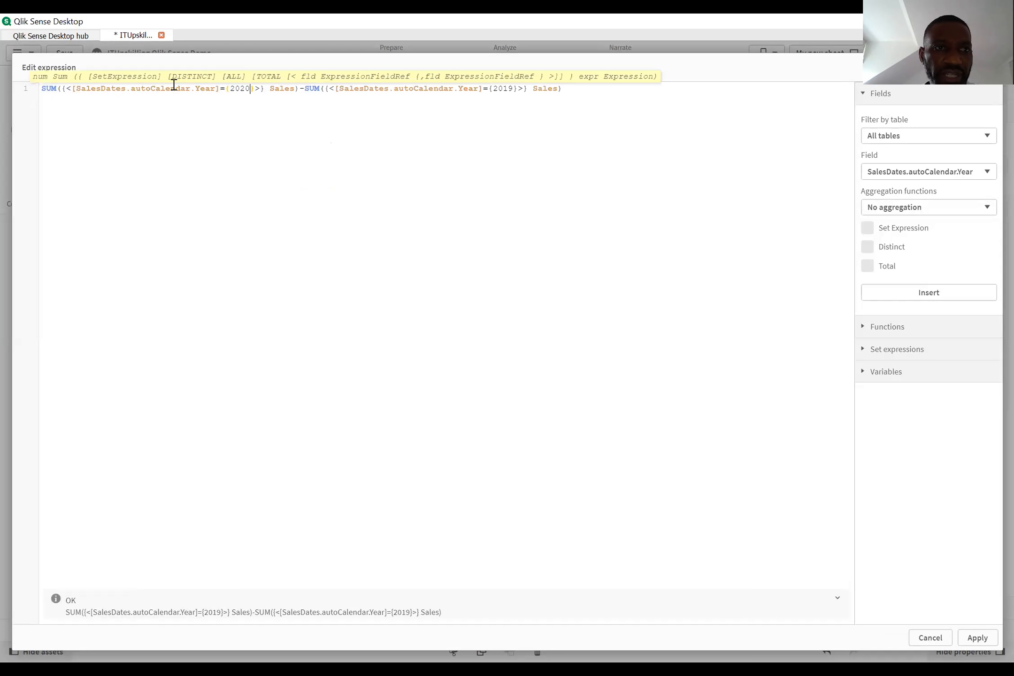
- Enclose the sales difference in parentheses, divide it by SUM({<[SalesDates.autoCalendar.Year]={2019}>} Sales) and apply the expression
left_click(43, 89)
type("=")
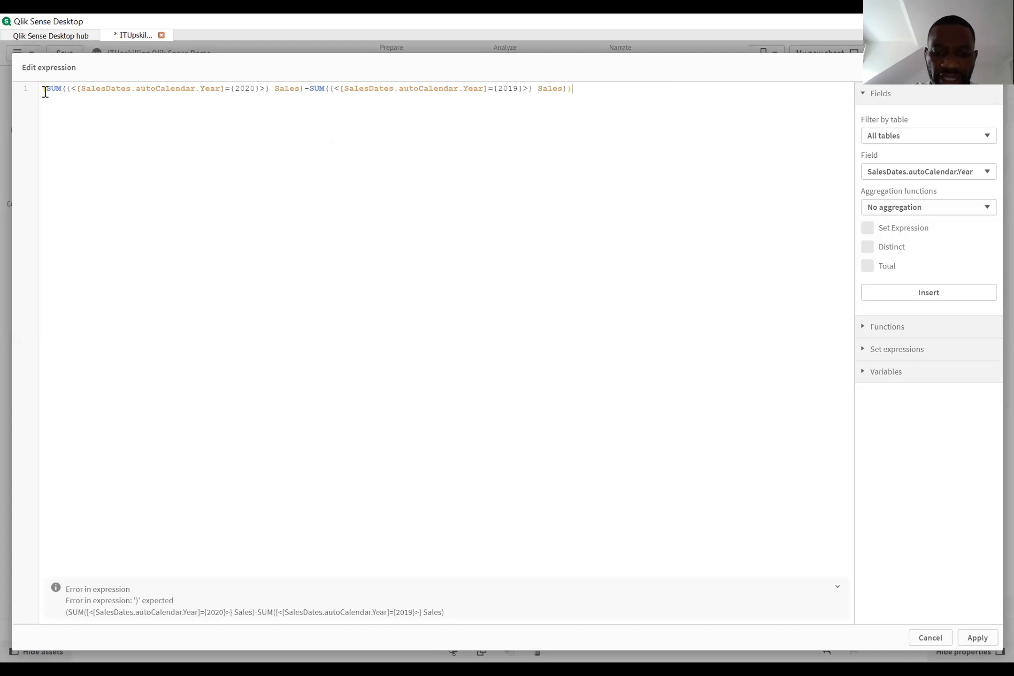
type("/SUM({<[SalesDates.autoCalendar.Year]={2019}>} Sales)")
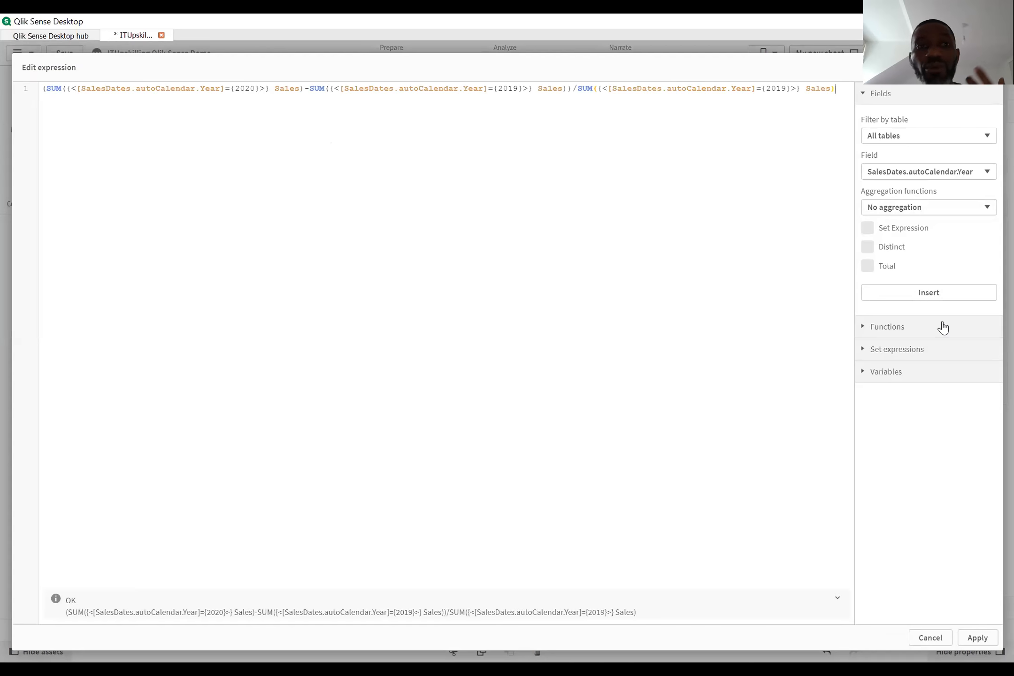
key("ctrl+Return")
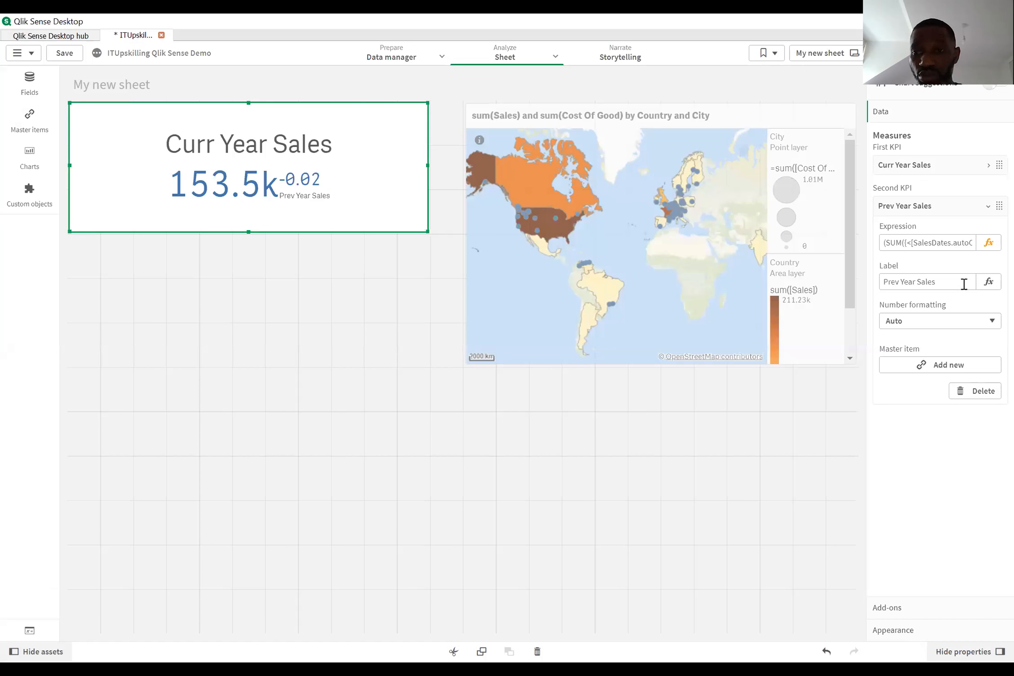
- Set the second measure's number formatting to Number with the simple 12% format and deselect the KPI
left_click(948, 324)
left_click(934, 355)
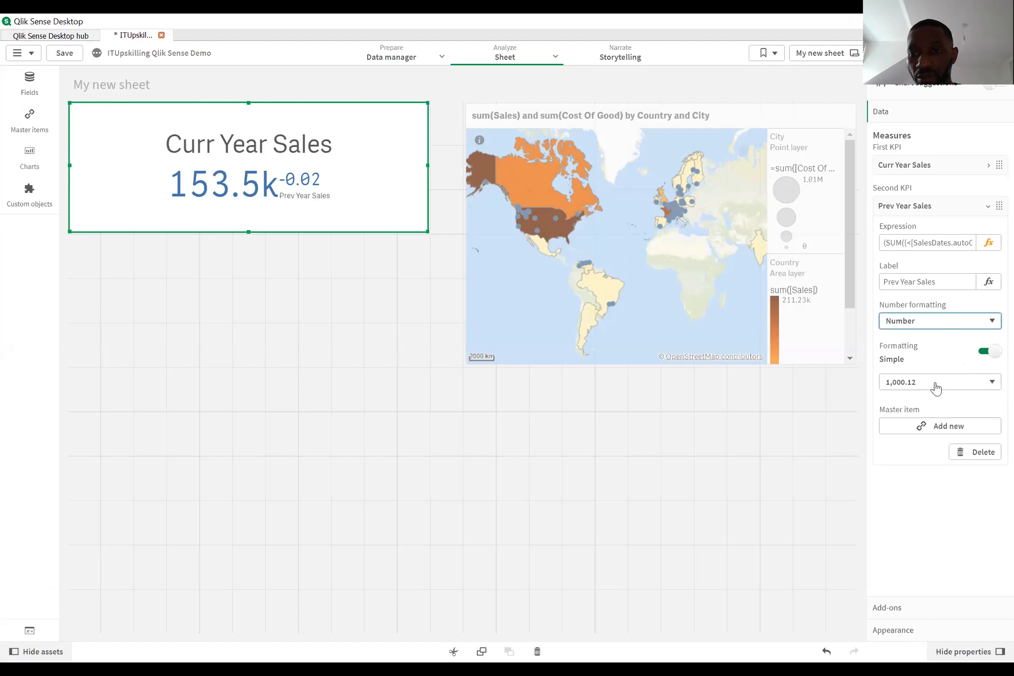
left_click(936, 387)
left_click(921, 449)
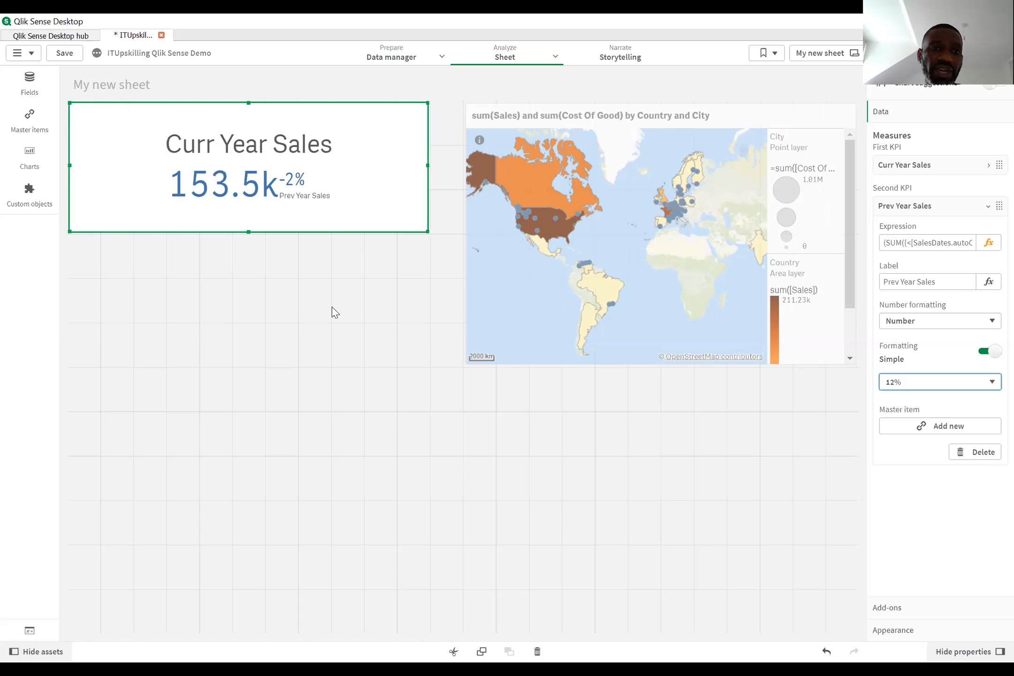
key("Escape")
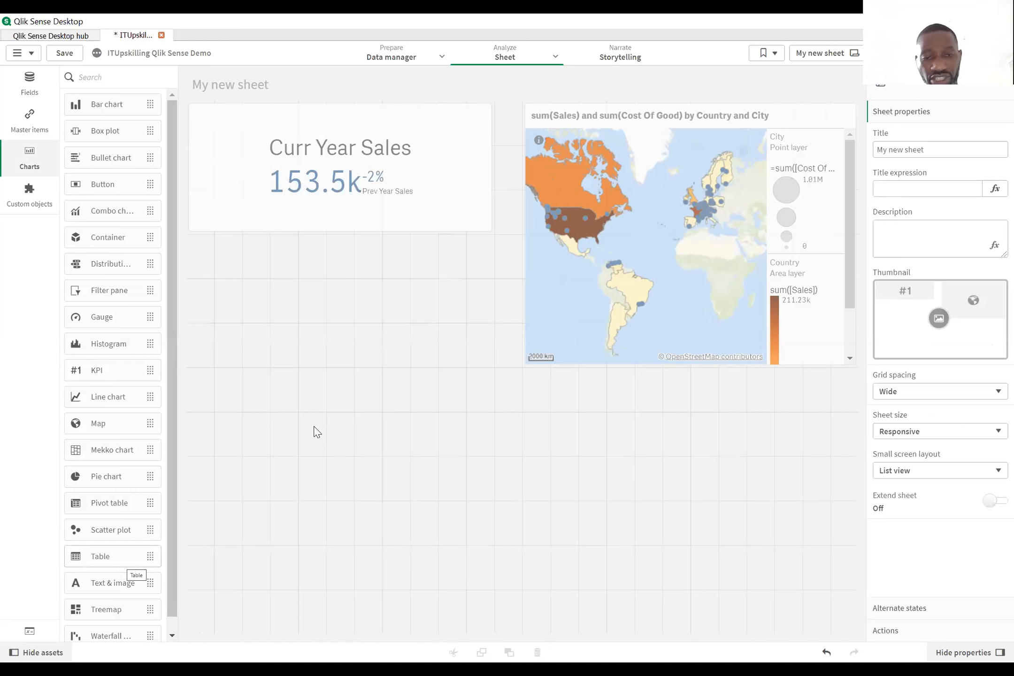
- Place a table below the KPI on the sheet and add Country and City as its columns
left_click_drag(337, 484, 337, 486)
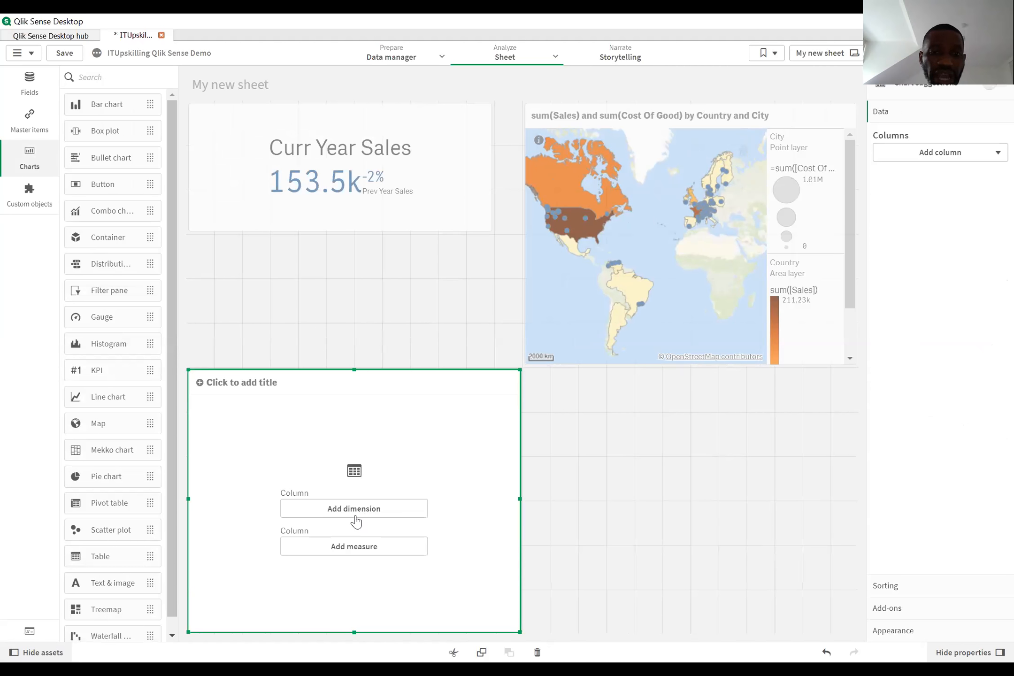
left_click(368, 515)
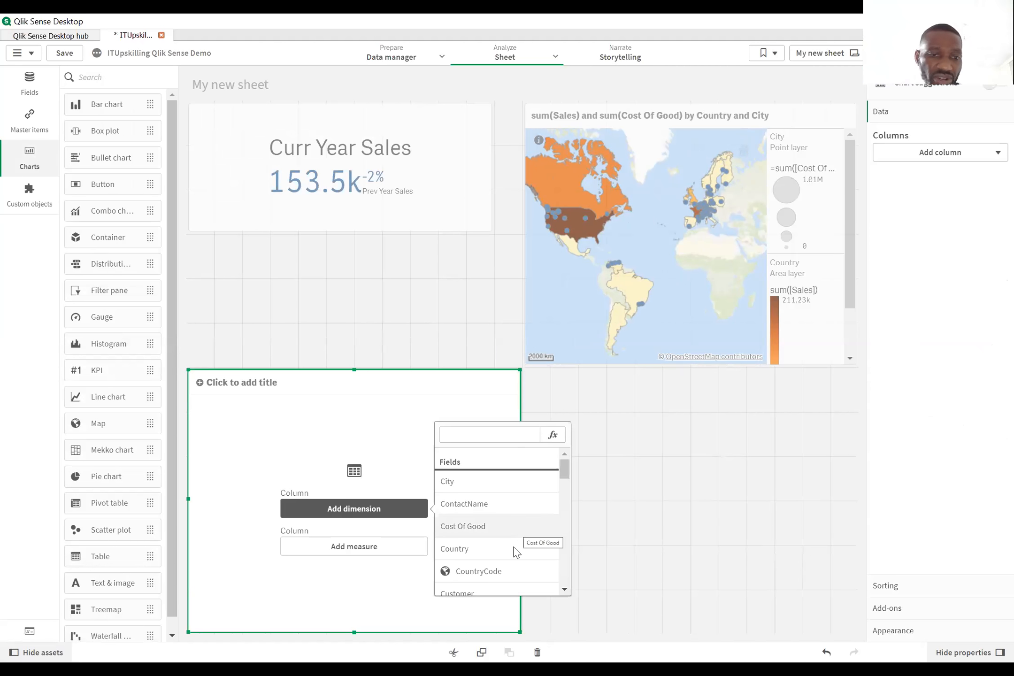
left_click(469, 548)
left_click(953, 180)
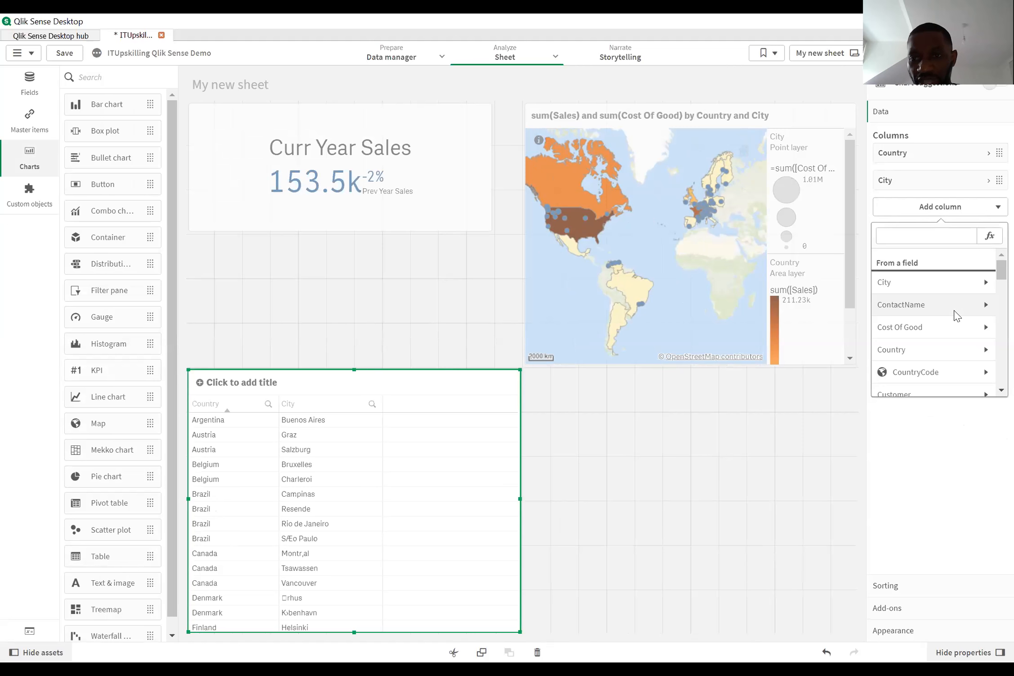
- Add the Sum(Sales) aggregation as a column of the country and city table
scroll(954, 311, "down", 3)
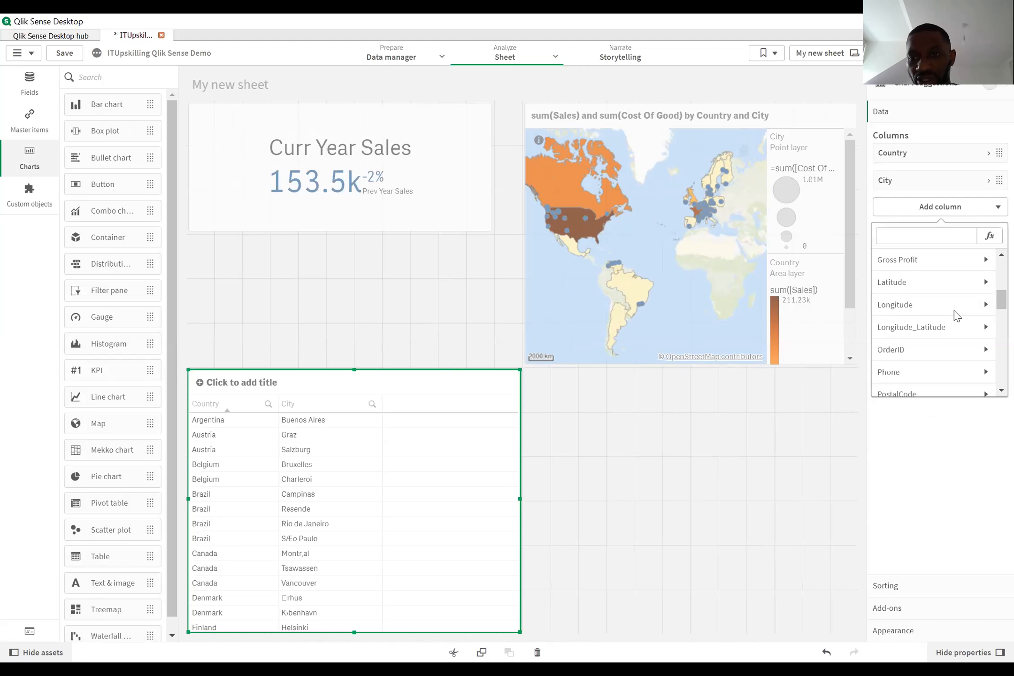
scroll(953, 311, "down", 3)
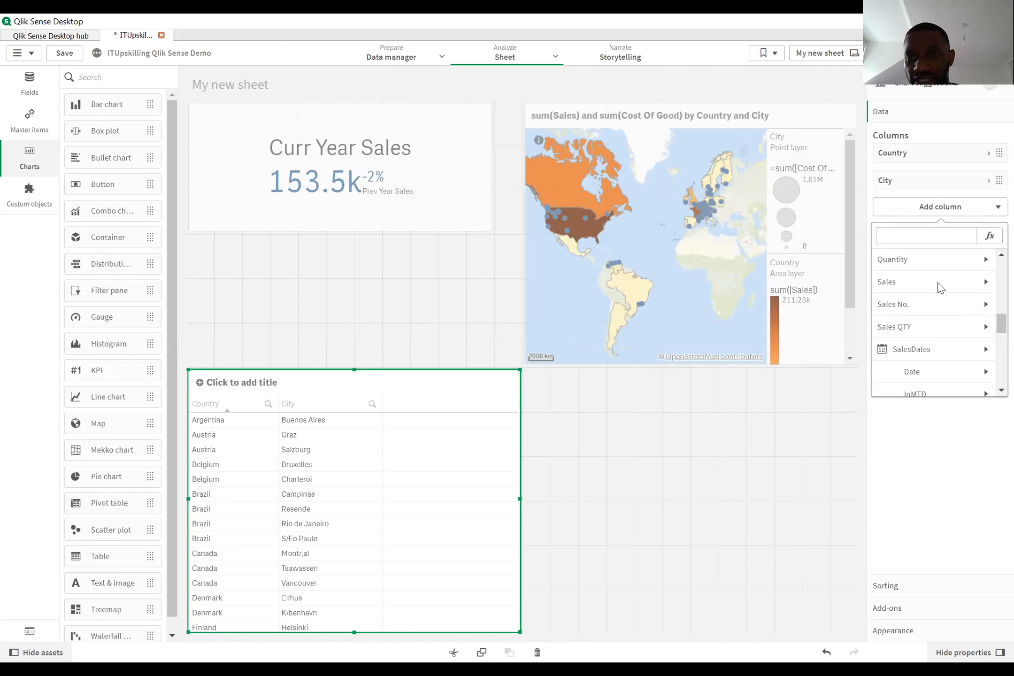
left_click(921, 278)
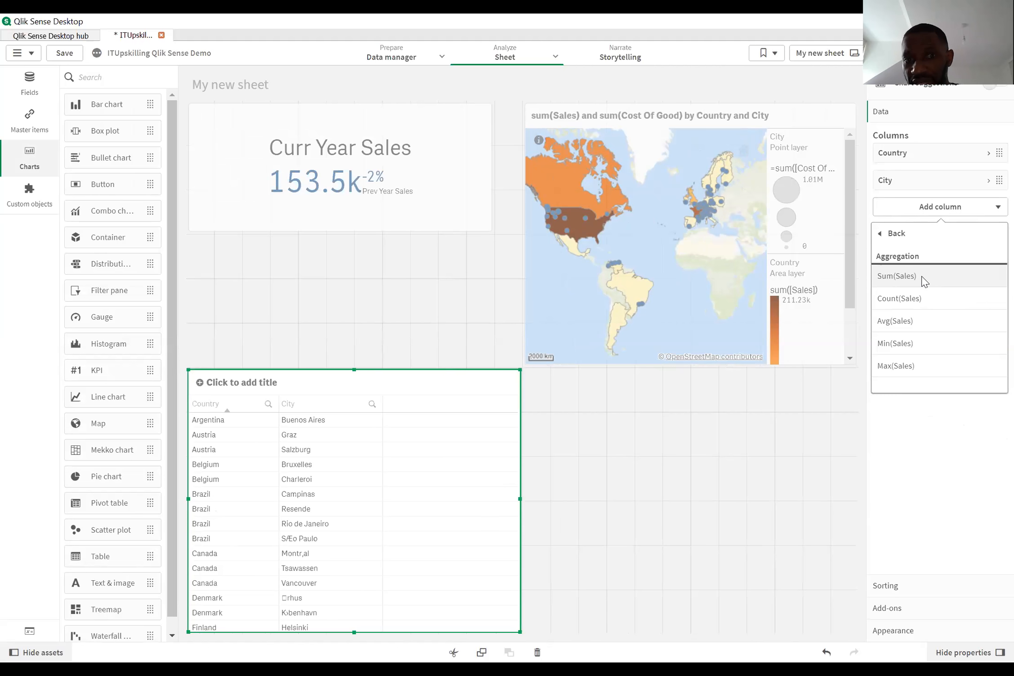
left_click(921, 275)
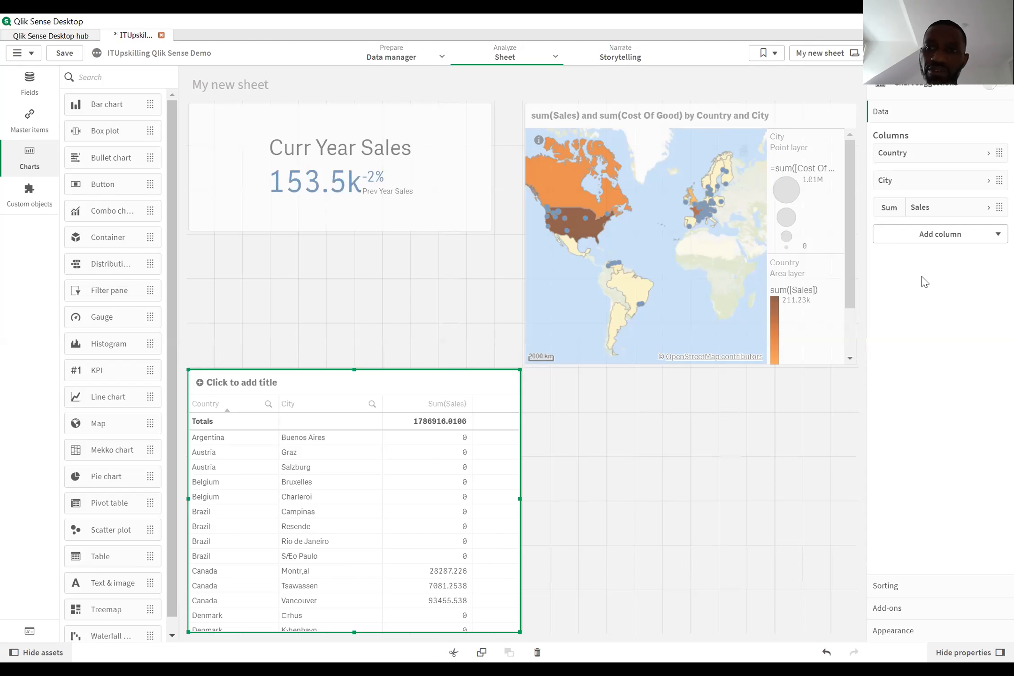
- Add Sum([Sales QTY]) as another column of the table and leave sheet editing
left_click(937, 240)
left_click(951, 293)
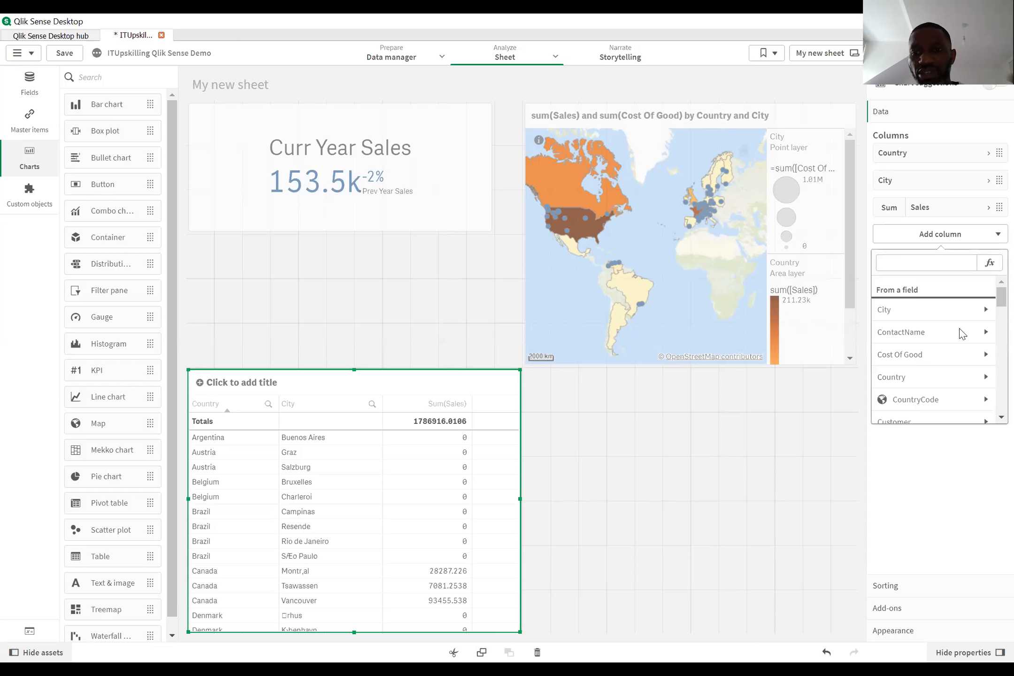
scroll(957, 337, "down", 5)
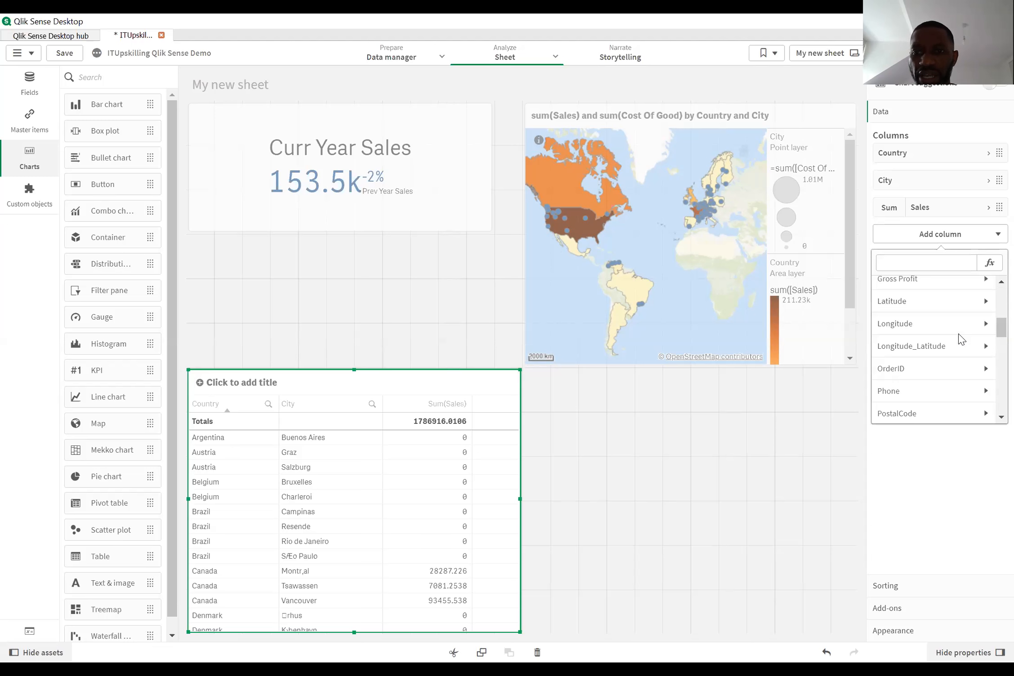
scroll(958, 338, "down", 5)
scroll(948, 310, "down", 2)
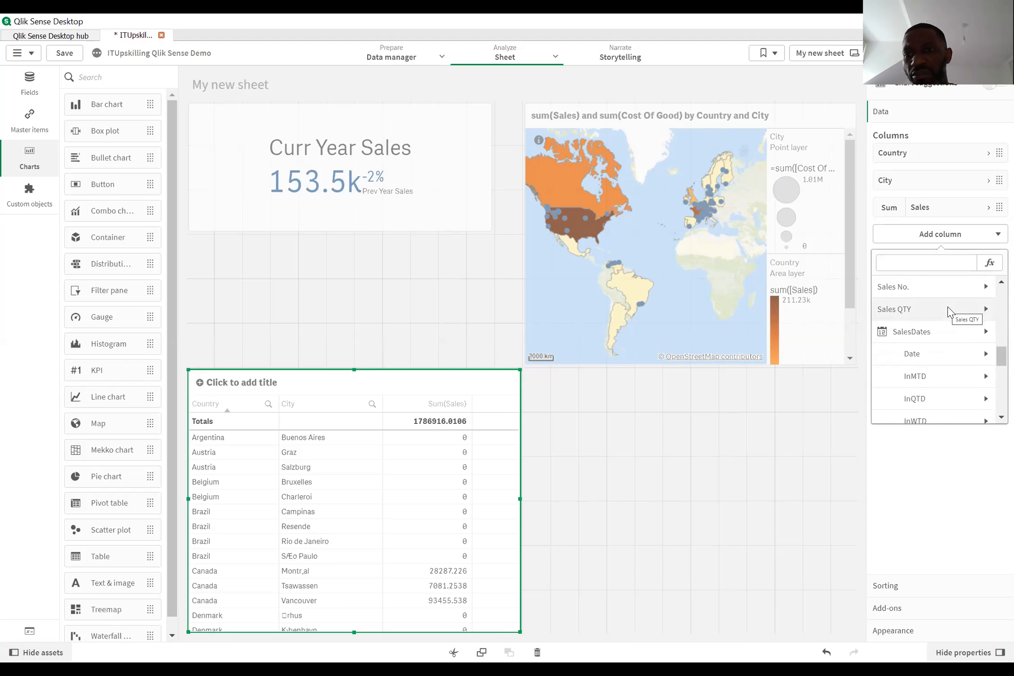
left_click(949, 310)
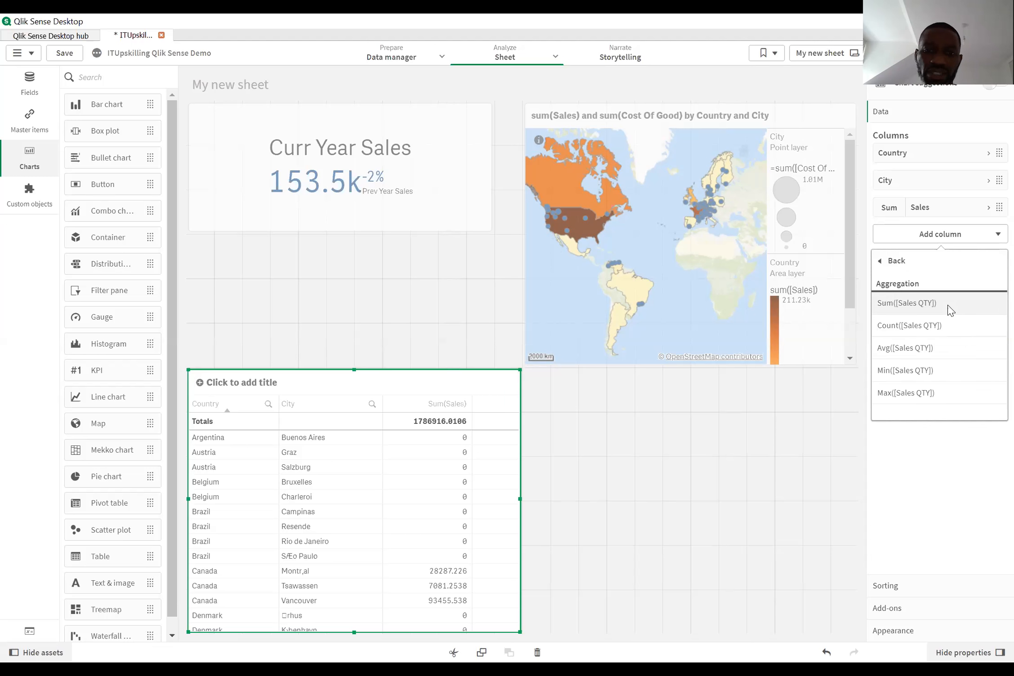
left_click(949, 308)
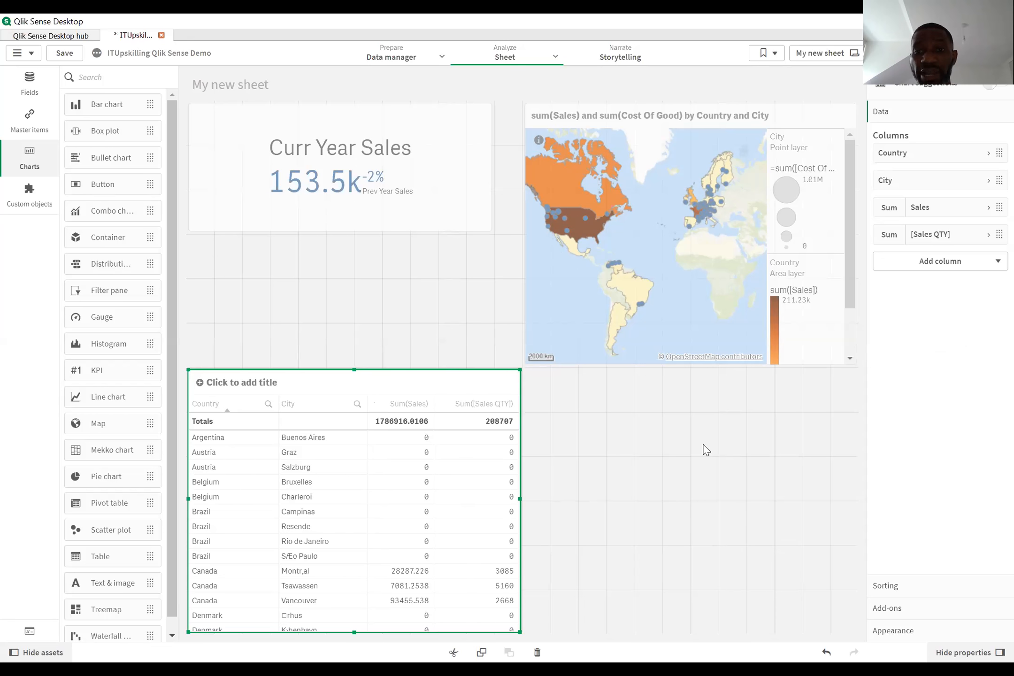
key("Escape")
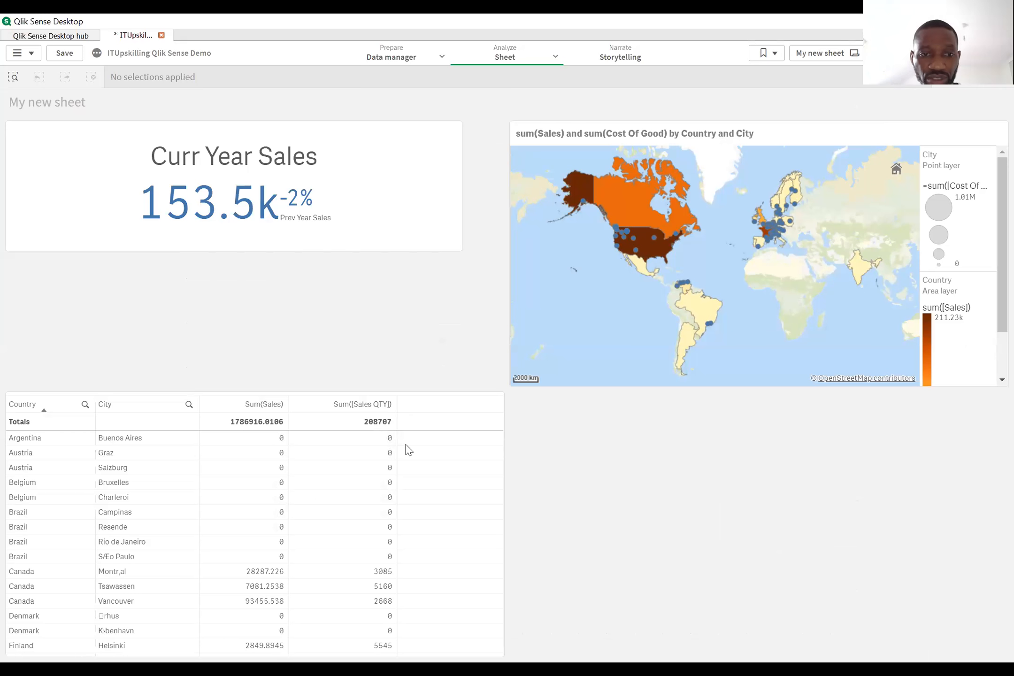
- Resume editing the sheet and label the table's Sum(Sales) column "Sales"
left_click(974, 53)
left_click(428, 484)
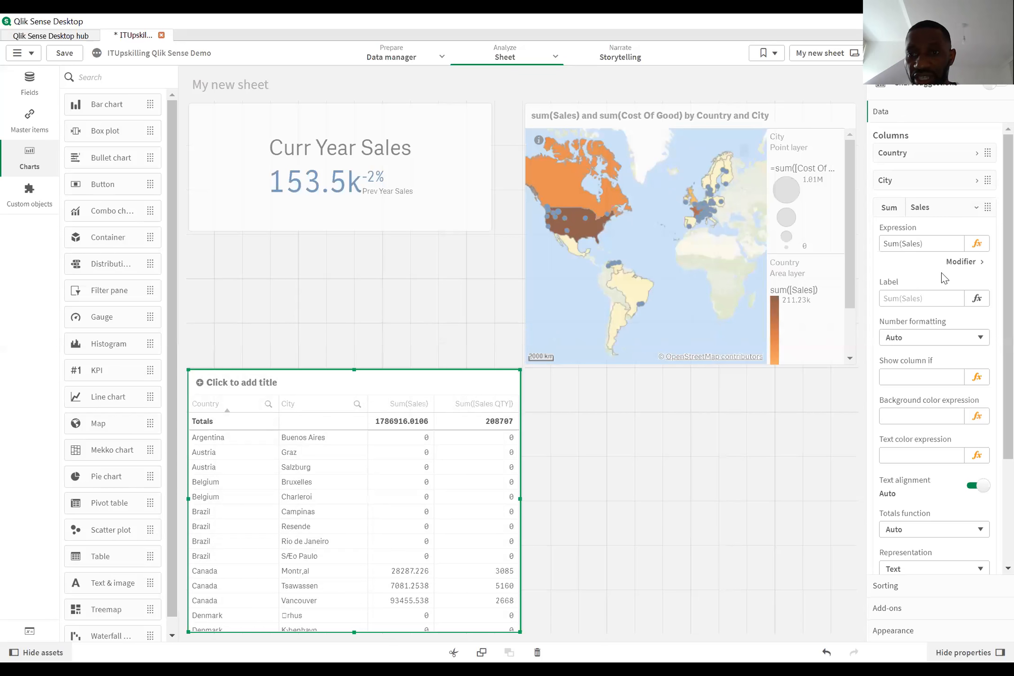
left_click(933, 300)
type("Sales")
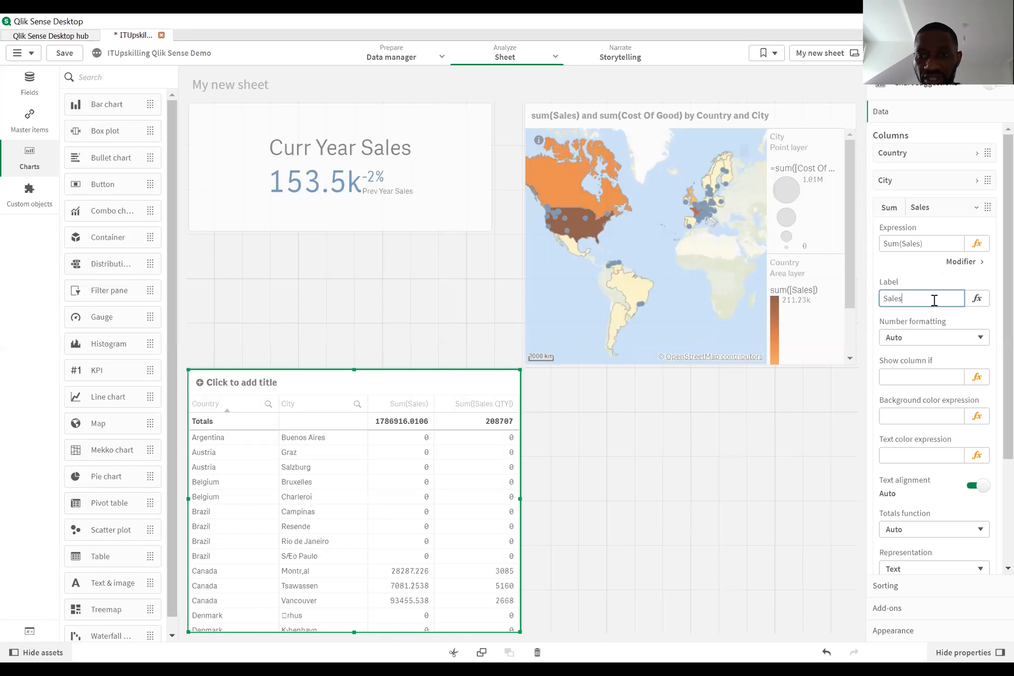
left_click(961, 208)
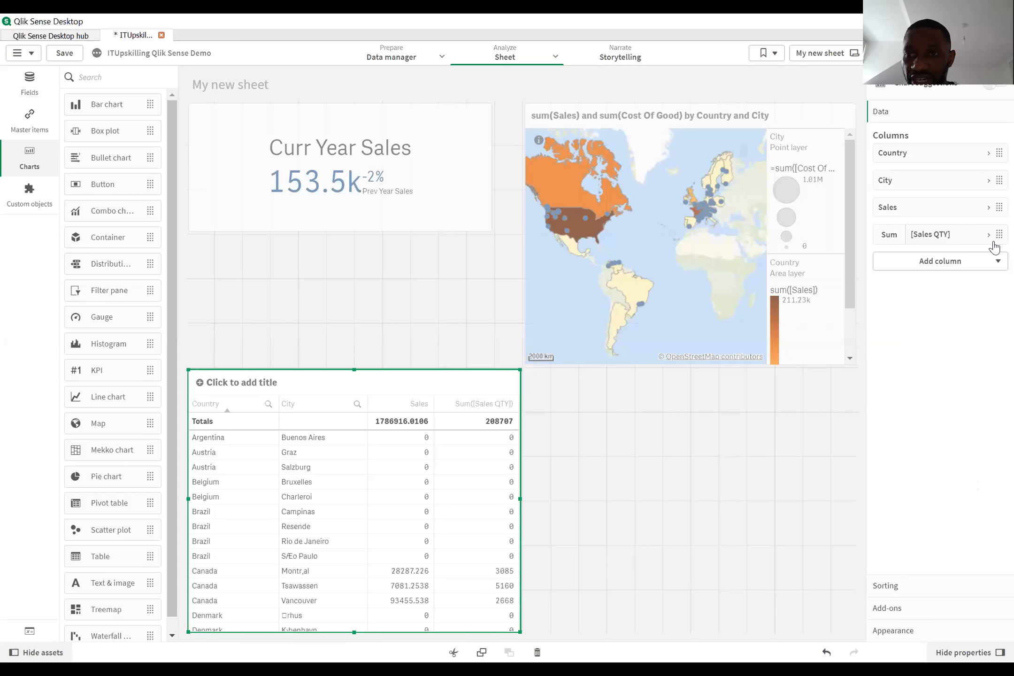
- Label the table's Sum([Sales QTY]) column "Sales Qty"
left_click(989, 238)
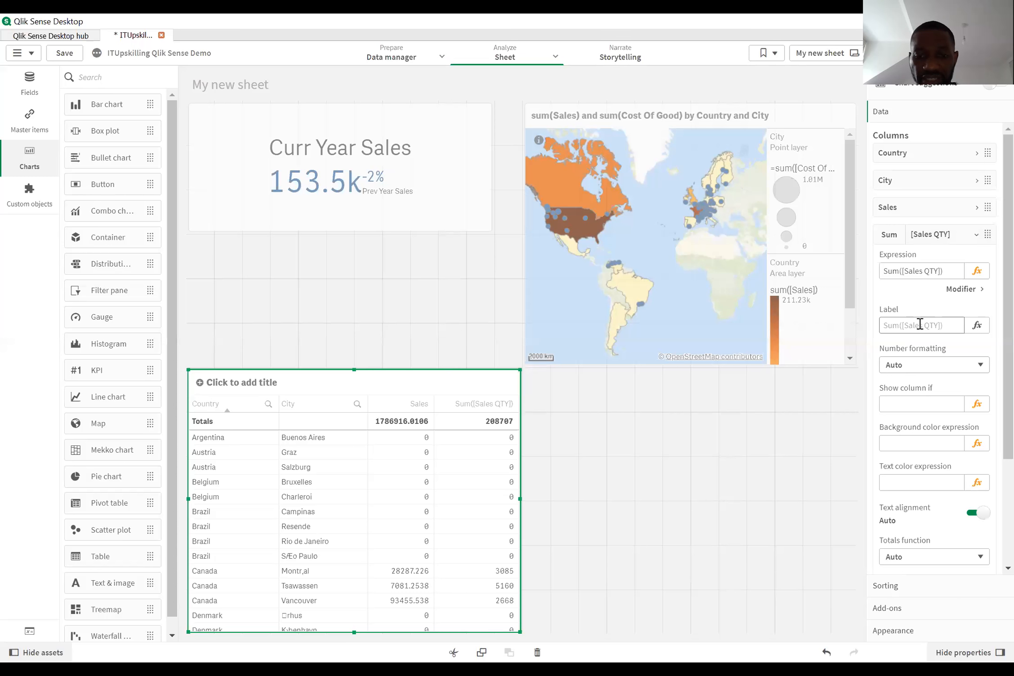
left_click(919, 323)
type("Sales Qty")
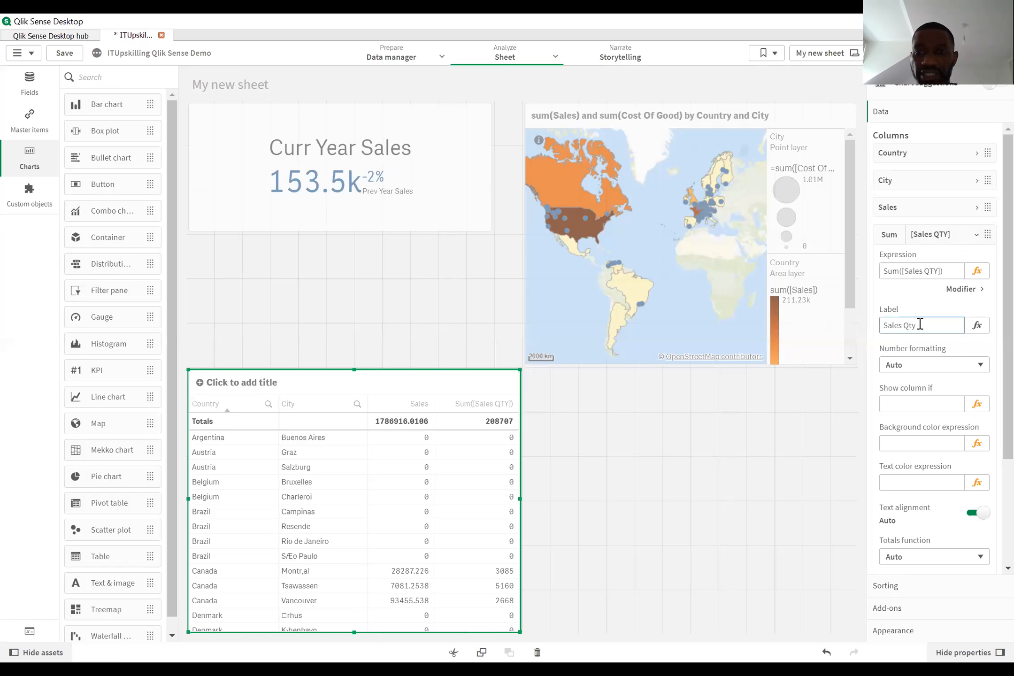
key("Return")
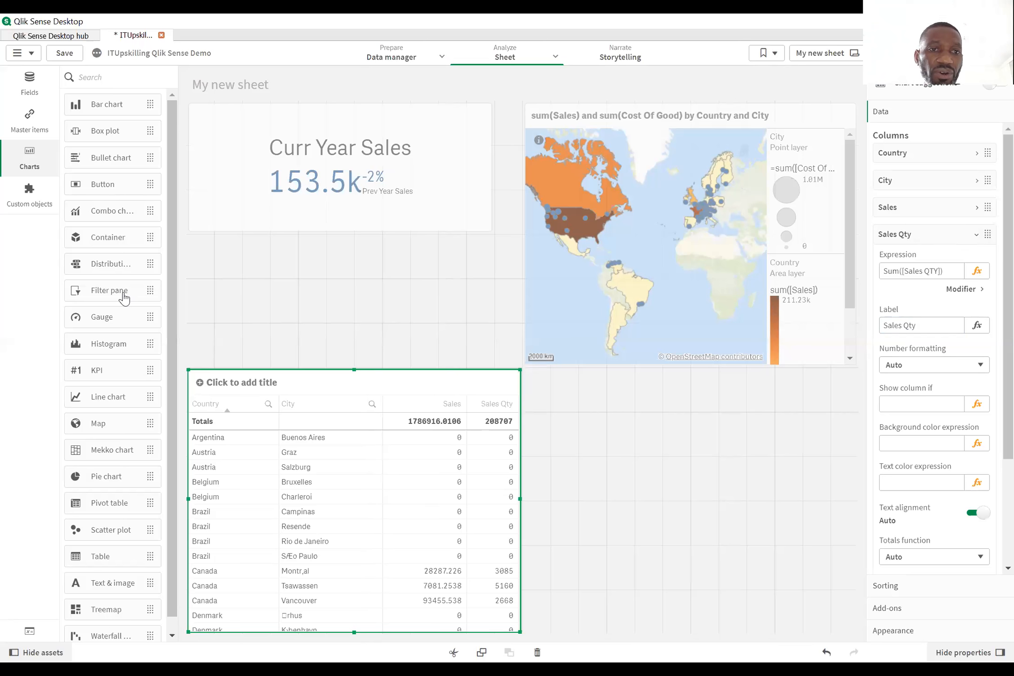
- Place a filter pane between the KPI and the table, with Country and City as its dimensions
left_click_drag(330, 280, 331, 280)
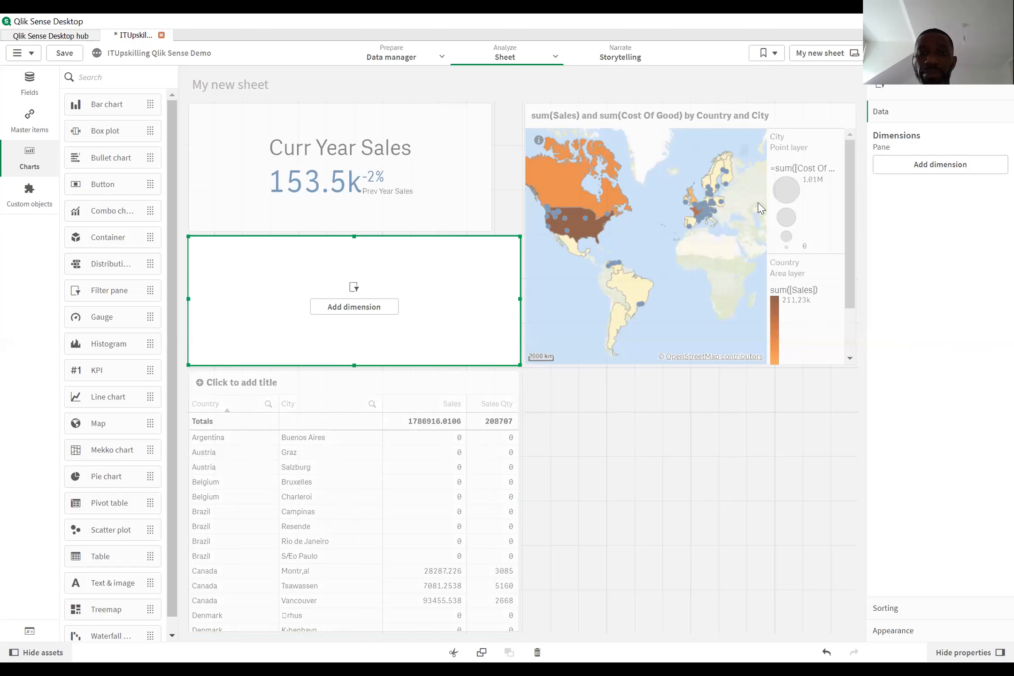
left_click(387, 314)
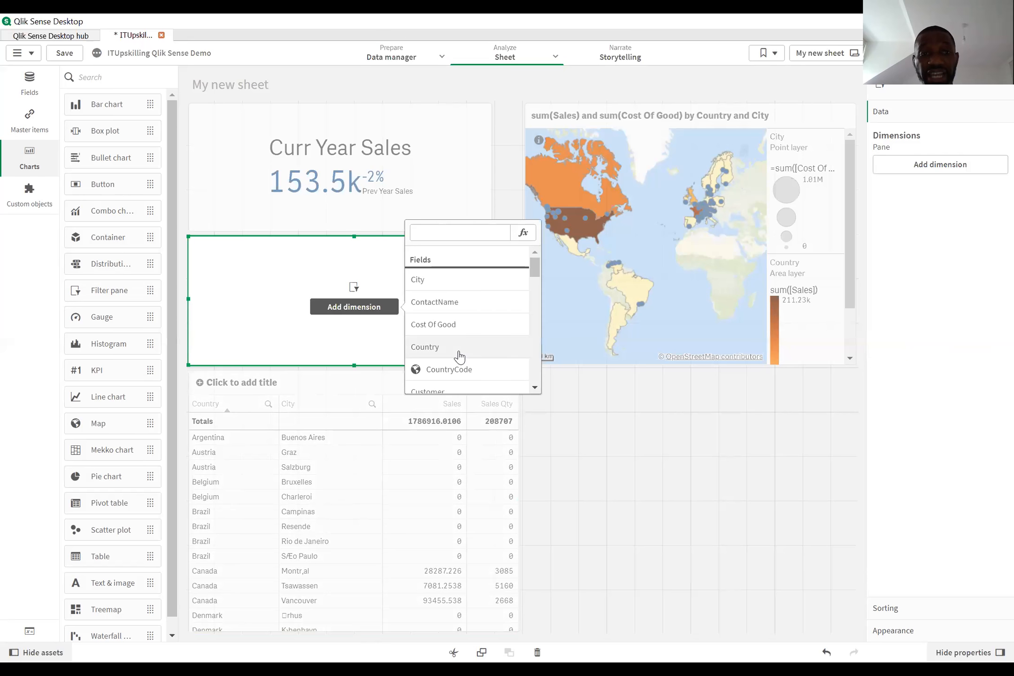
left_click(459, 352)
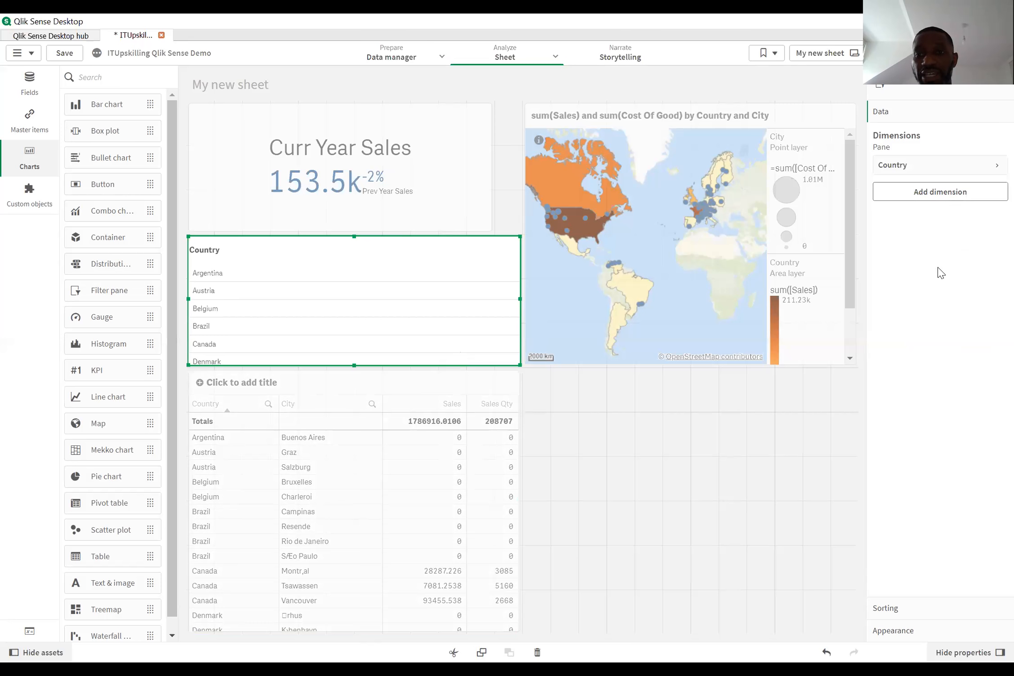
left_click(959, 194)
left_click(962, 265)
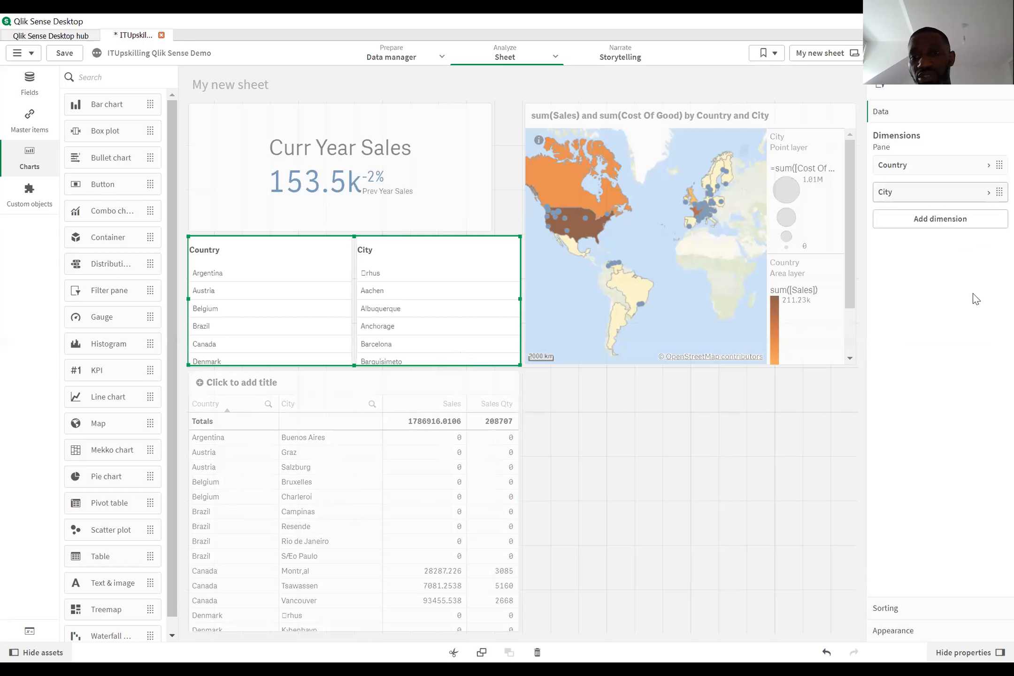
- Add OrderID as a further dimension of the filter pane
scroll(972, 324, "down", 3)
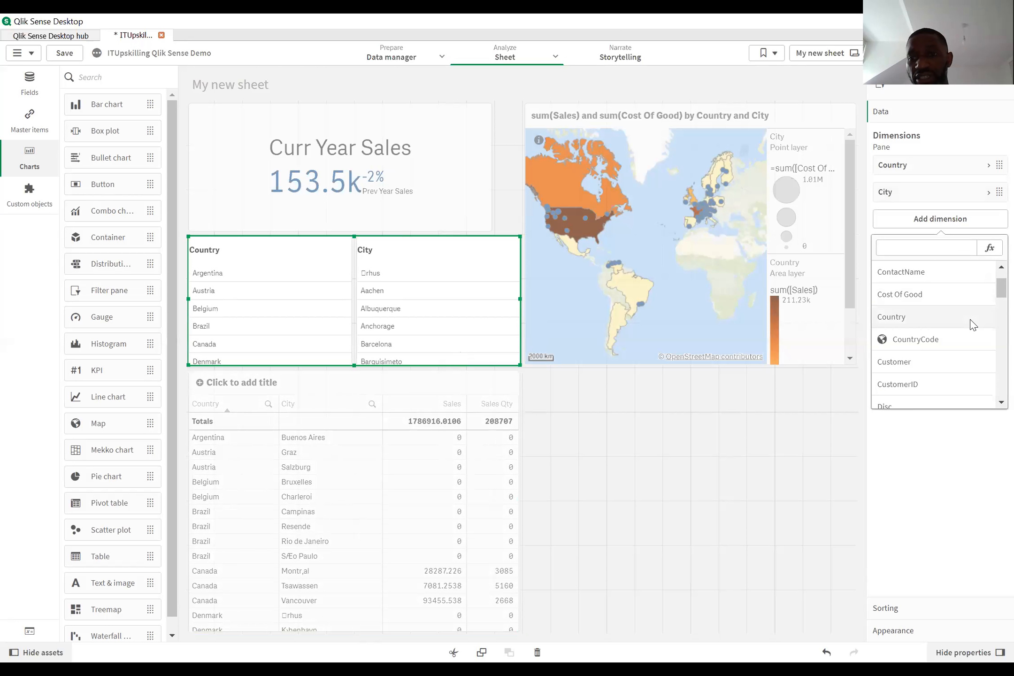
scroll(981, 330, "down", 2)
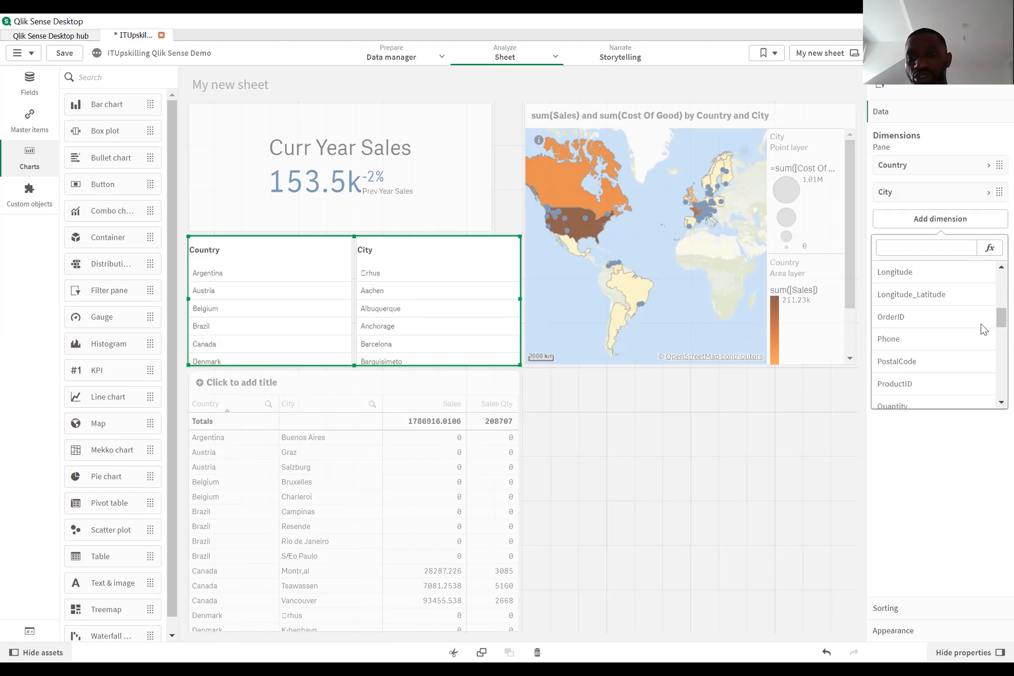
scroll(981, 330, "up", 1)
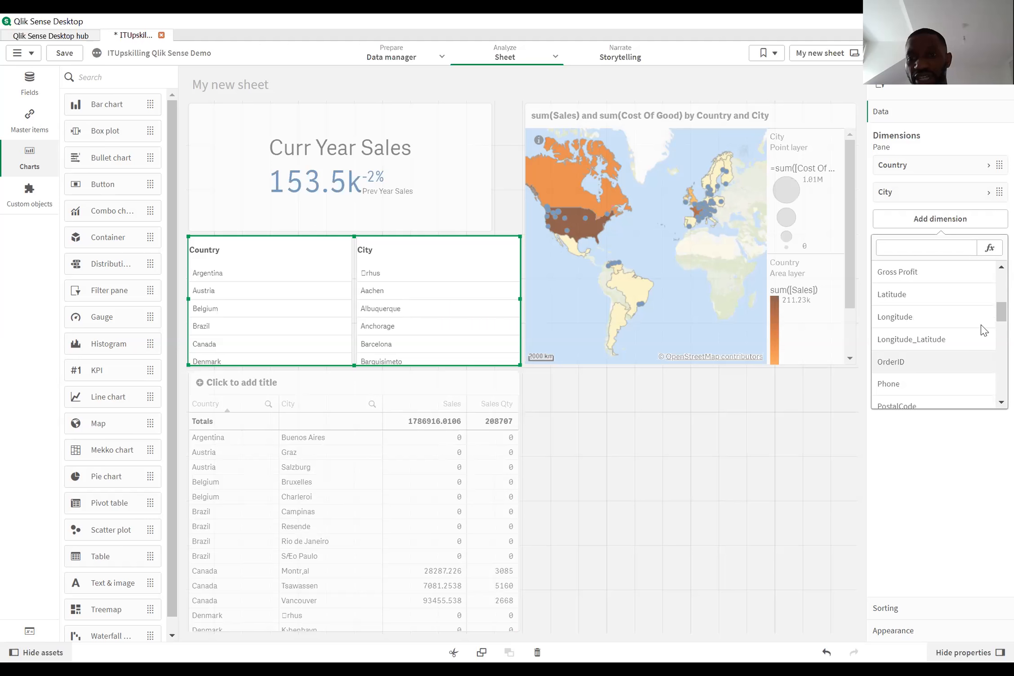
left_click(919, 370)
- Add the Year field of the SalesDates calendar as a dimension of the filter pane
left_click(944, 253)
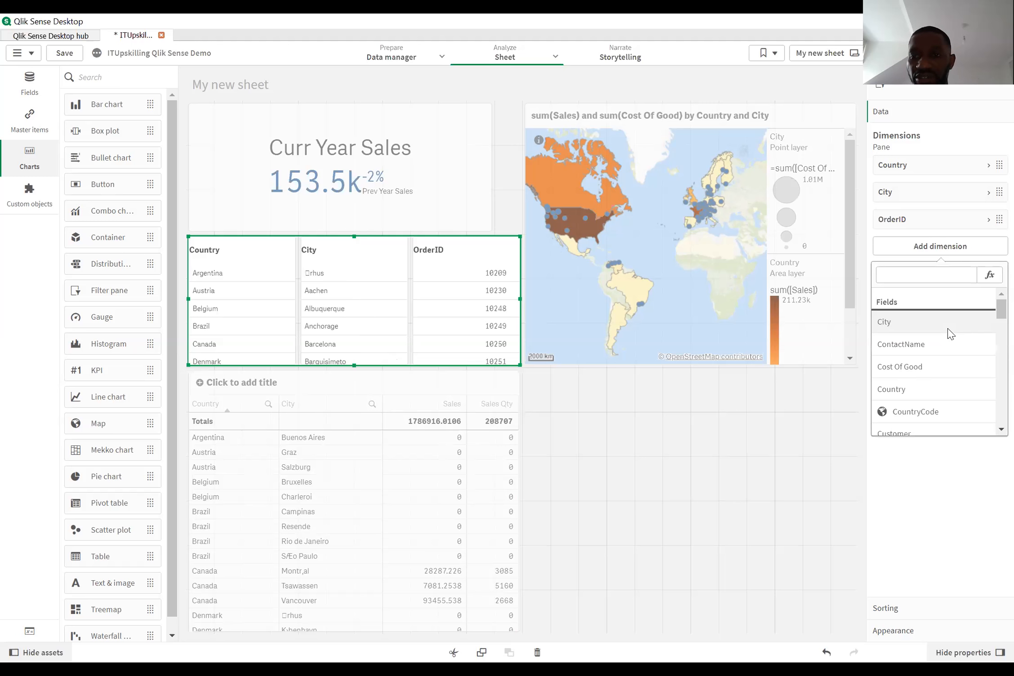
scroll(950, 334, "down", 5)
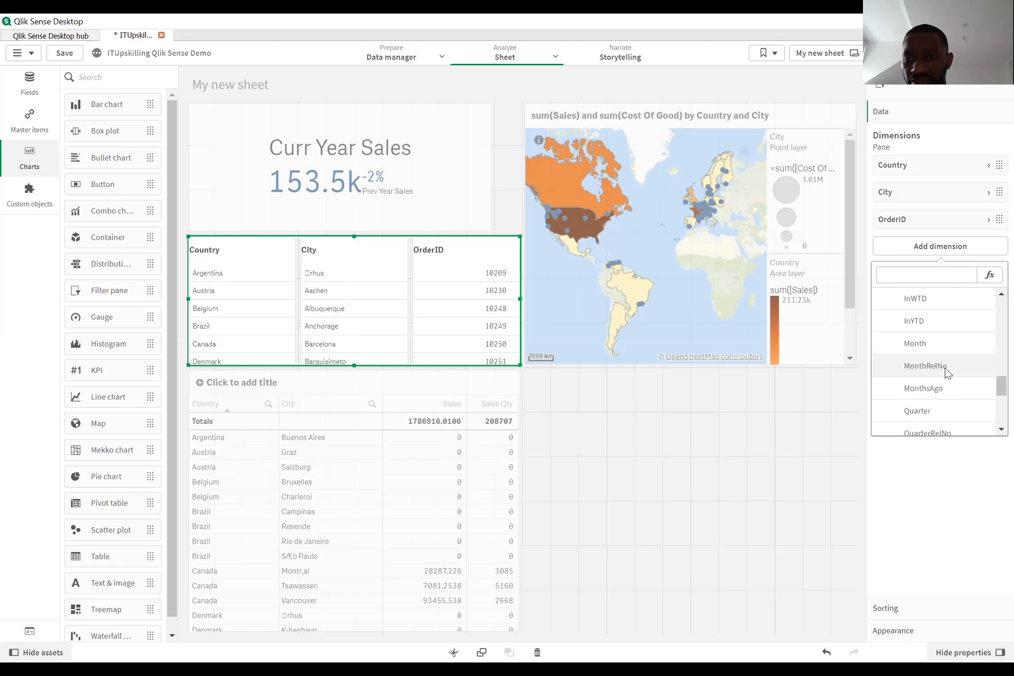
scroll(945, 371, "down", 5)
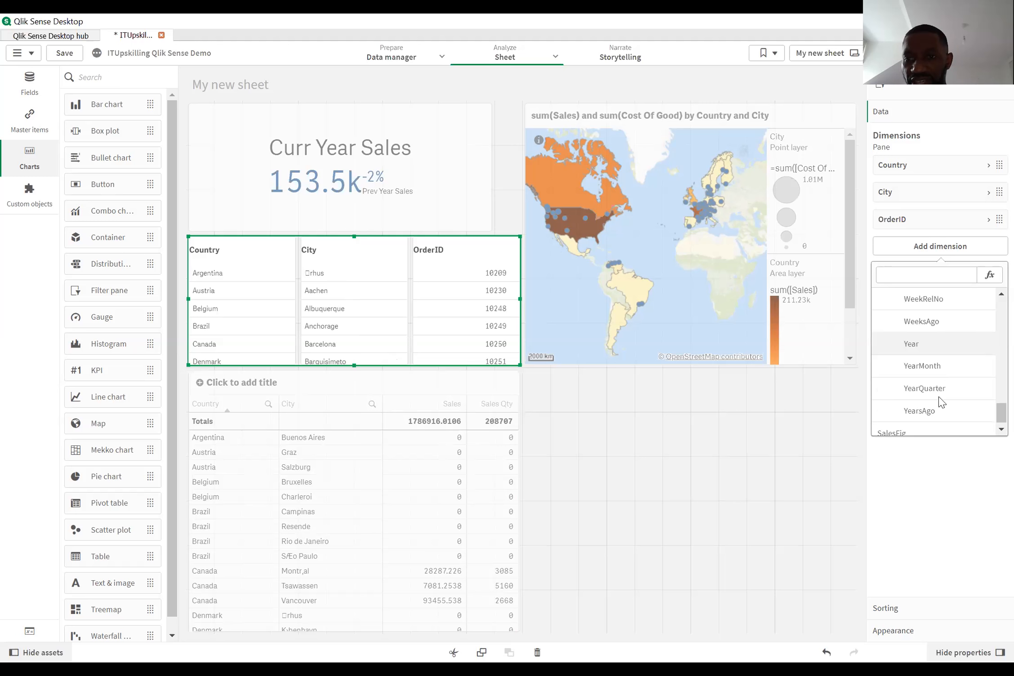
scroll(932, 413, "up", 2)
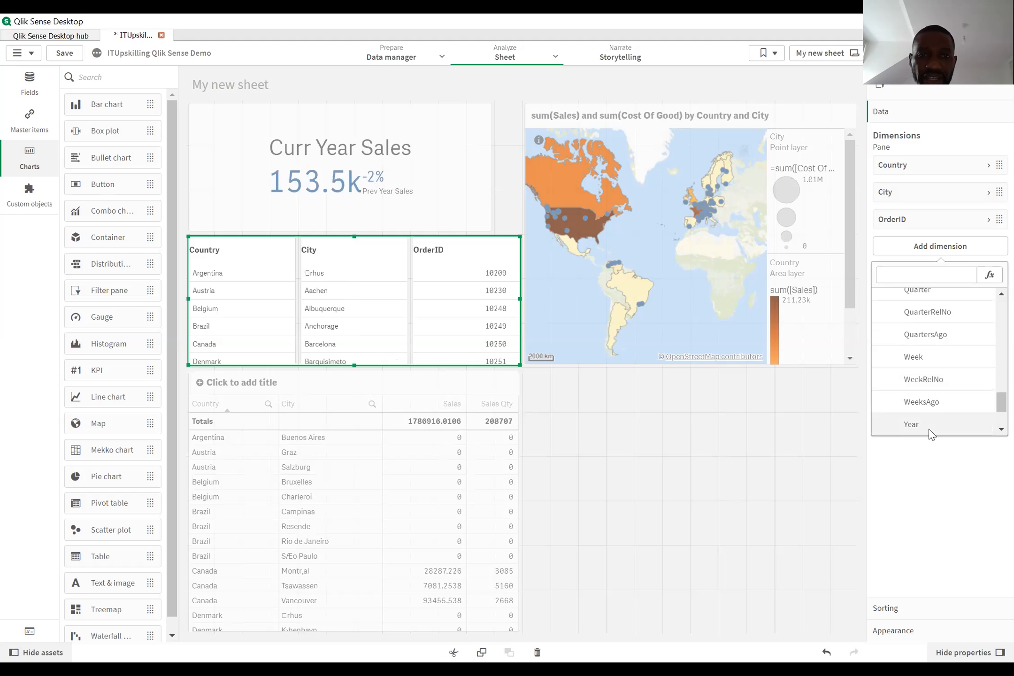
left_click(929, 427)
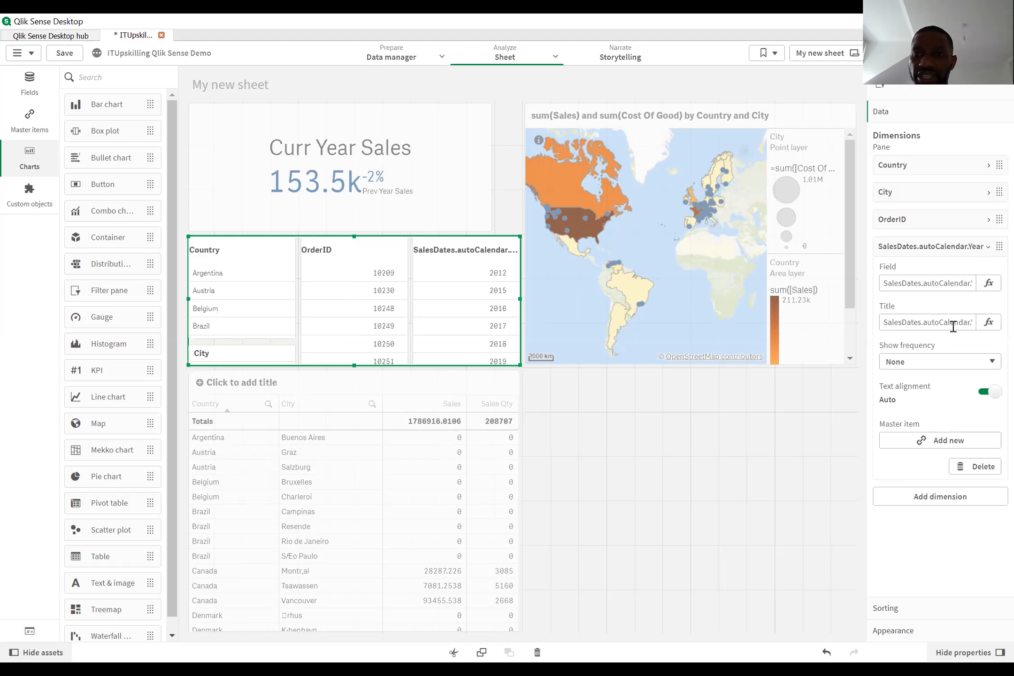
- Replace the title of the SalesDates.autoCalendar.Year dimension with "Yea"
left_click(953, 324)
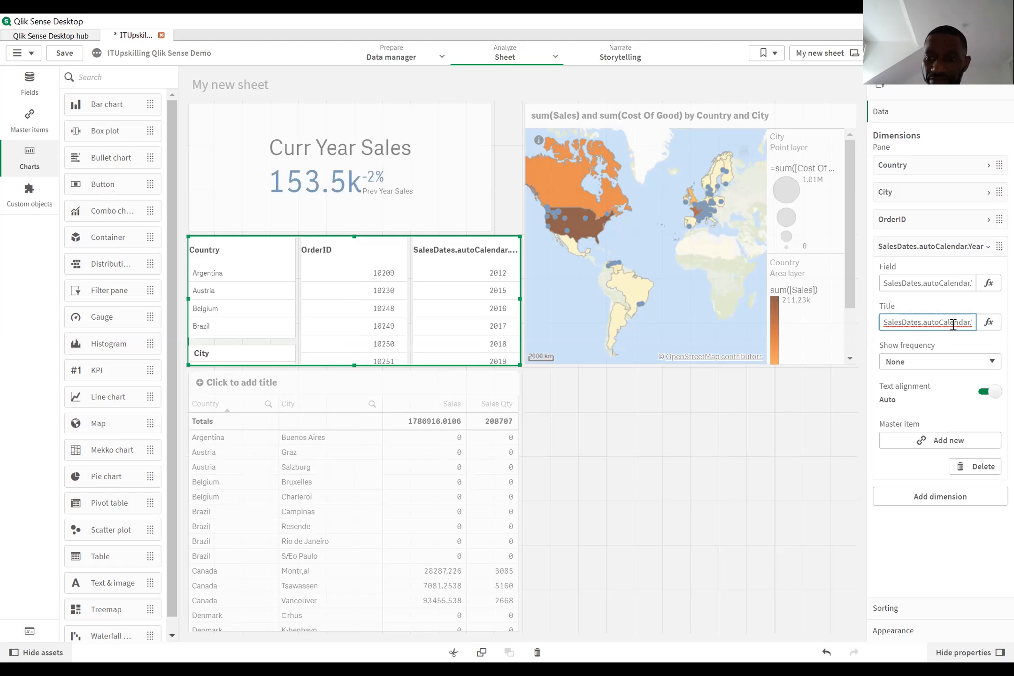
key("BackSpace")
key("BackSpace")
key("BackSpace")
key("BackSpace")
key("BackSpace")
key("BackSpace")
key("BackSpace")
key("BackSpace")
key("BackSpace")
key("BackSpace")
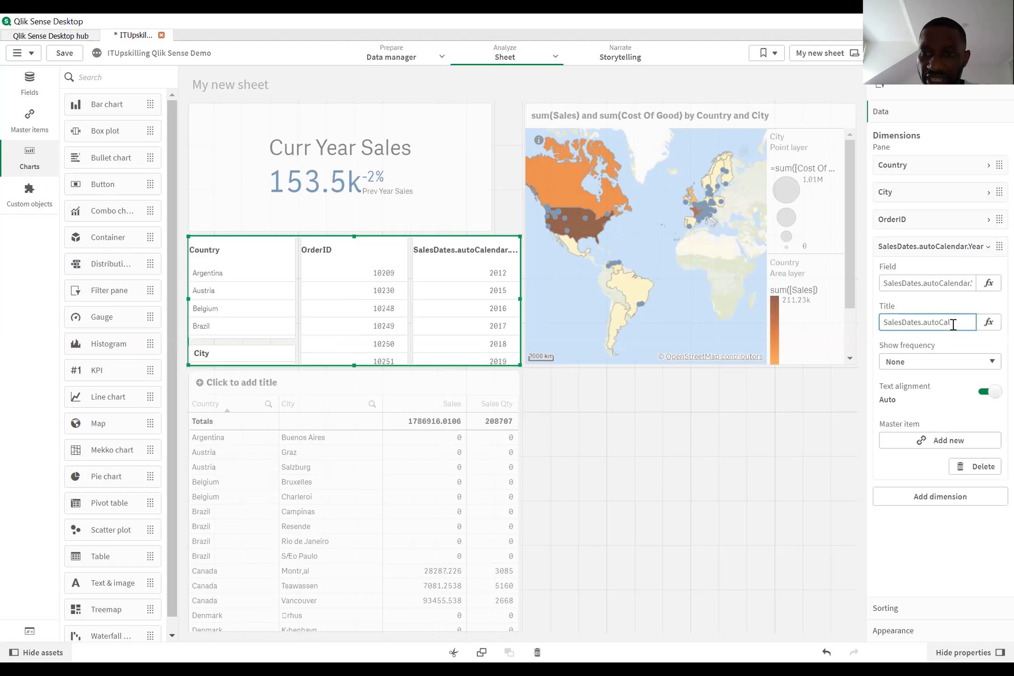
key("BackSpace")
key("BackSpace")
key("BackSpace")
key("BackSpace")
key("BackSpace")
key("BackSpace")
key("BackSpace")
key("BackSpace")
key("BackSpace")
key("BackSpace")
key("BackSpace")
key("BackSpace")
key("BackSpace")
key("BackSpace")
key("BackSpace")
key("BackSpace")
key("BackSpace")
key("BackSpace")
type("Ye")
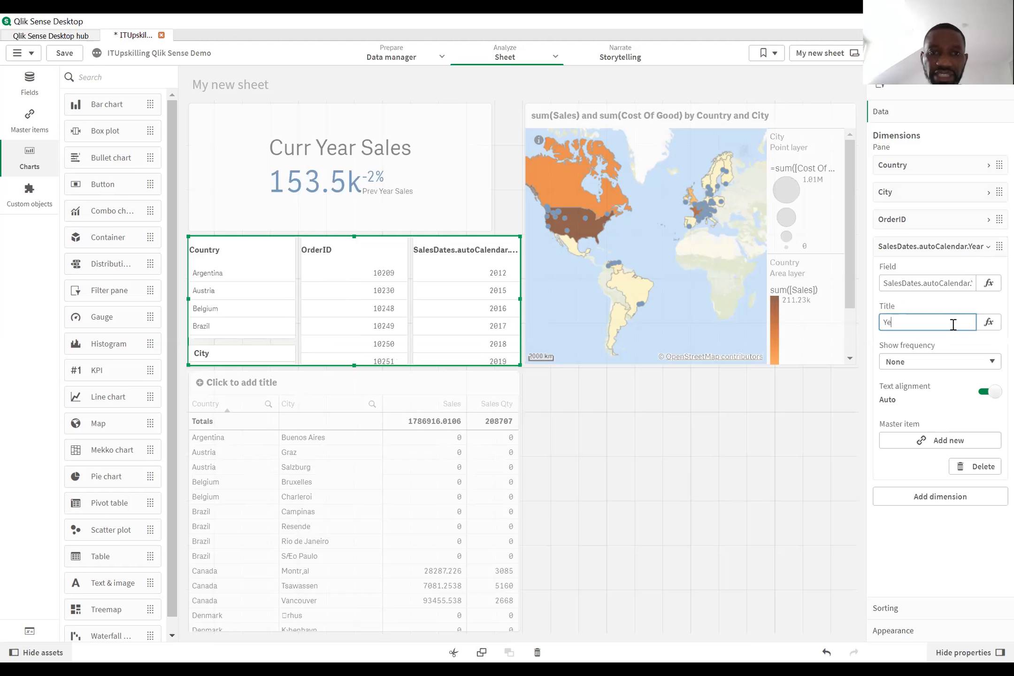
type("a")
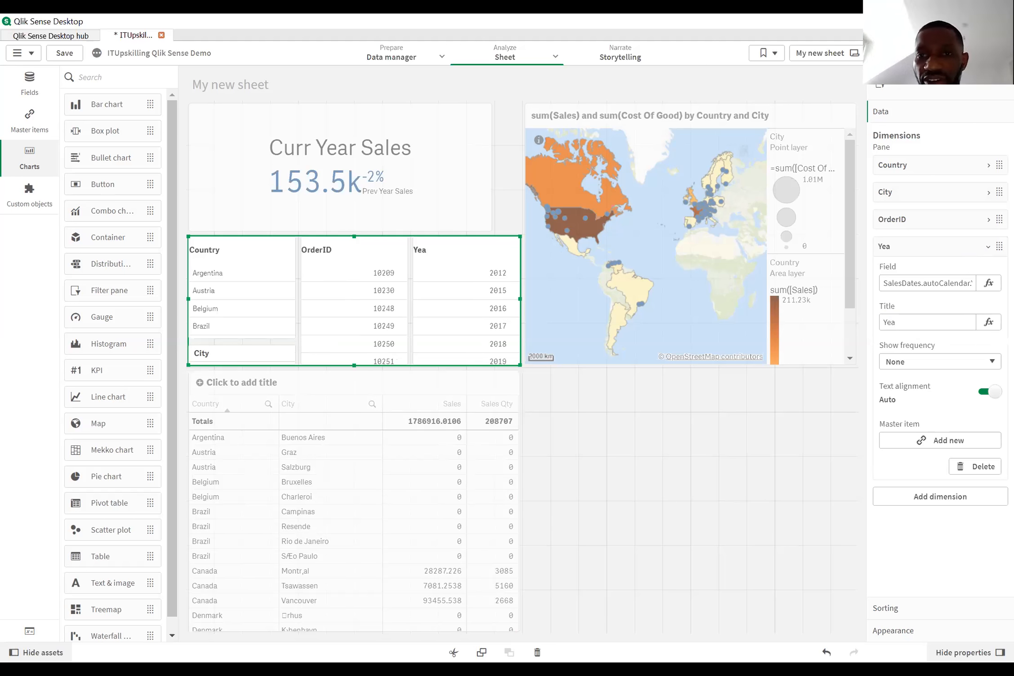
- Leave sheet editing and filter the sheet to the year 2015, confirming the selection
key("ctrl+e")
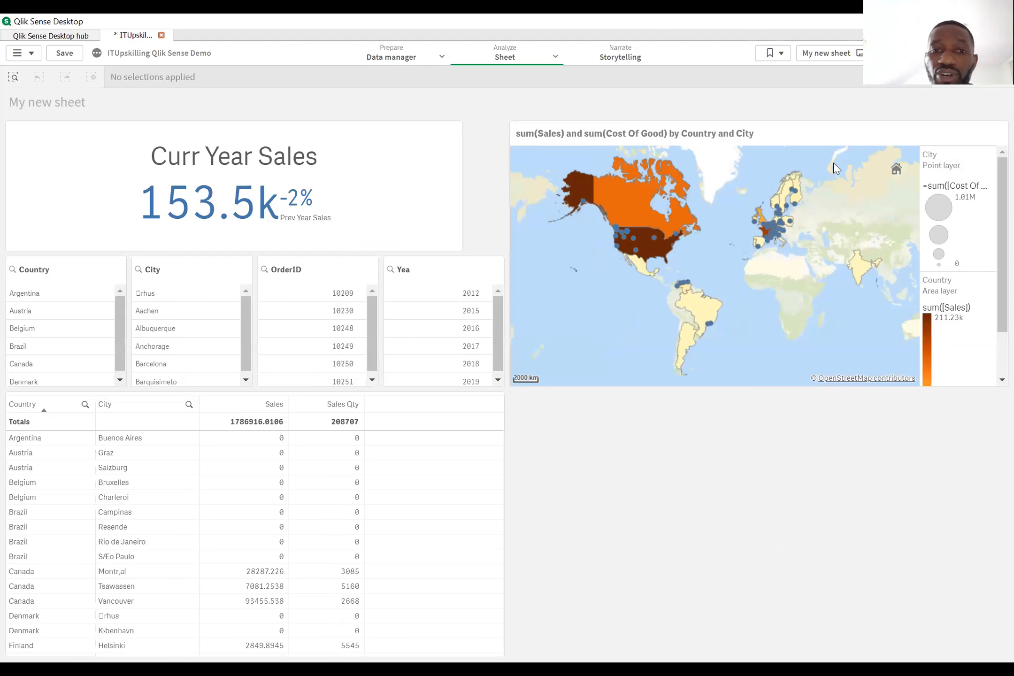
left_click(471, 310)
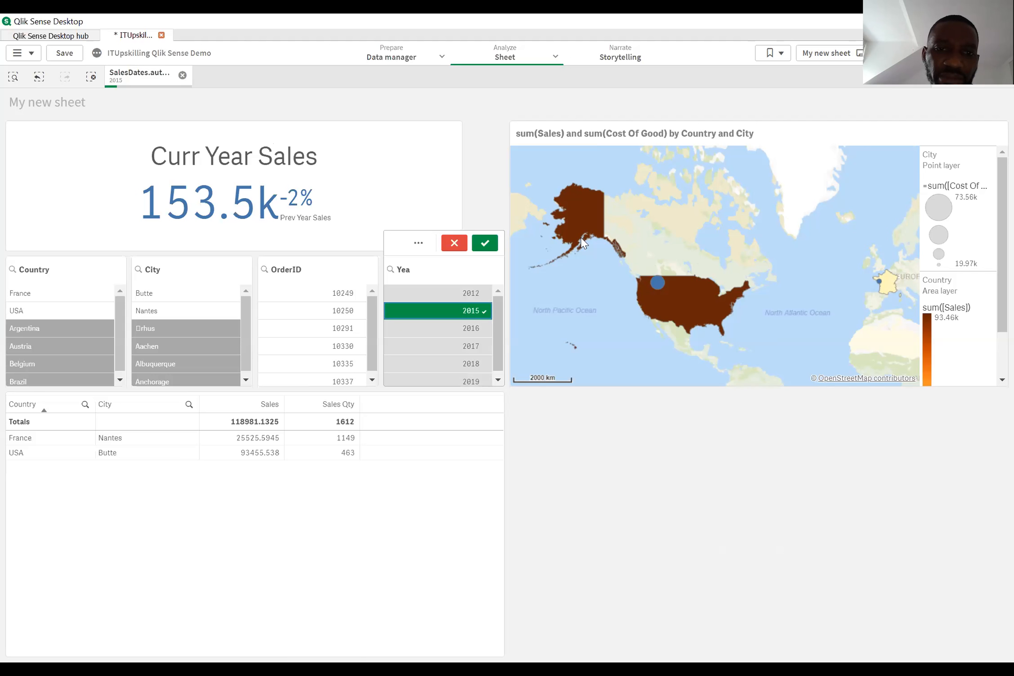
left_click(485, 244)
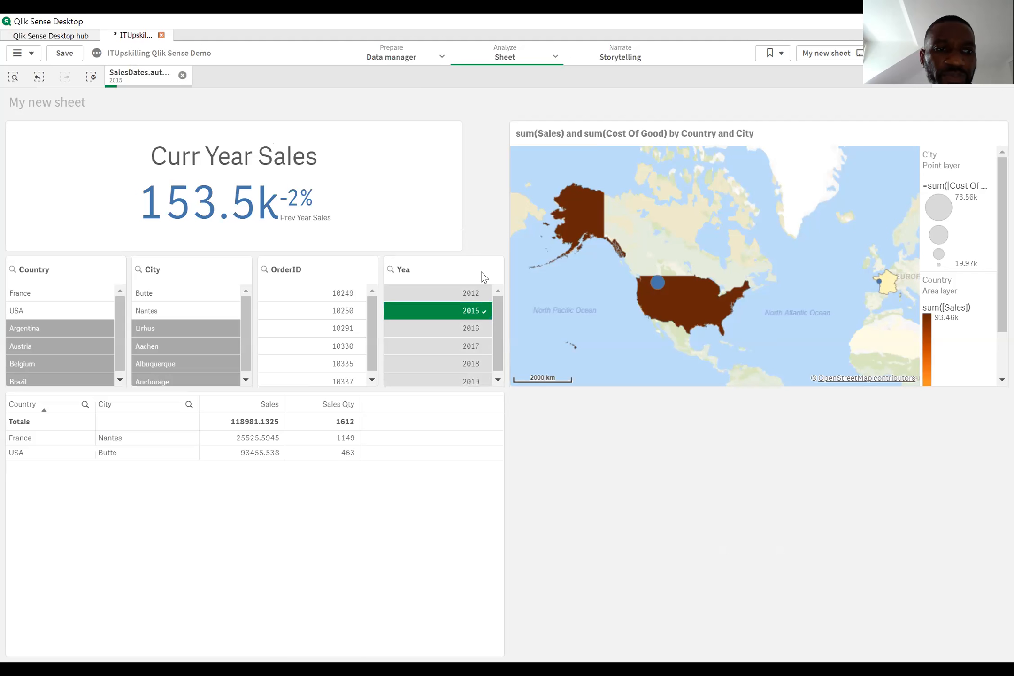
- Try USA as the country filter, replace it with France, confirm the selection, and save the app
left_click(59, 311)
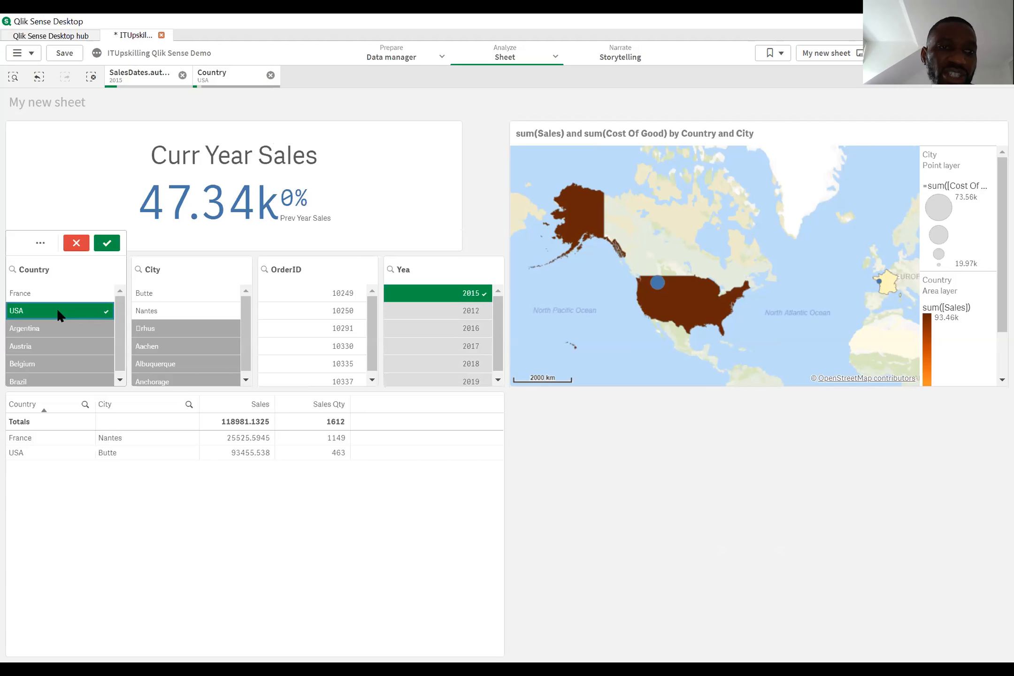
left_click(57, 309)
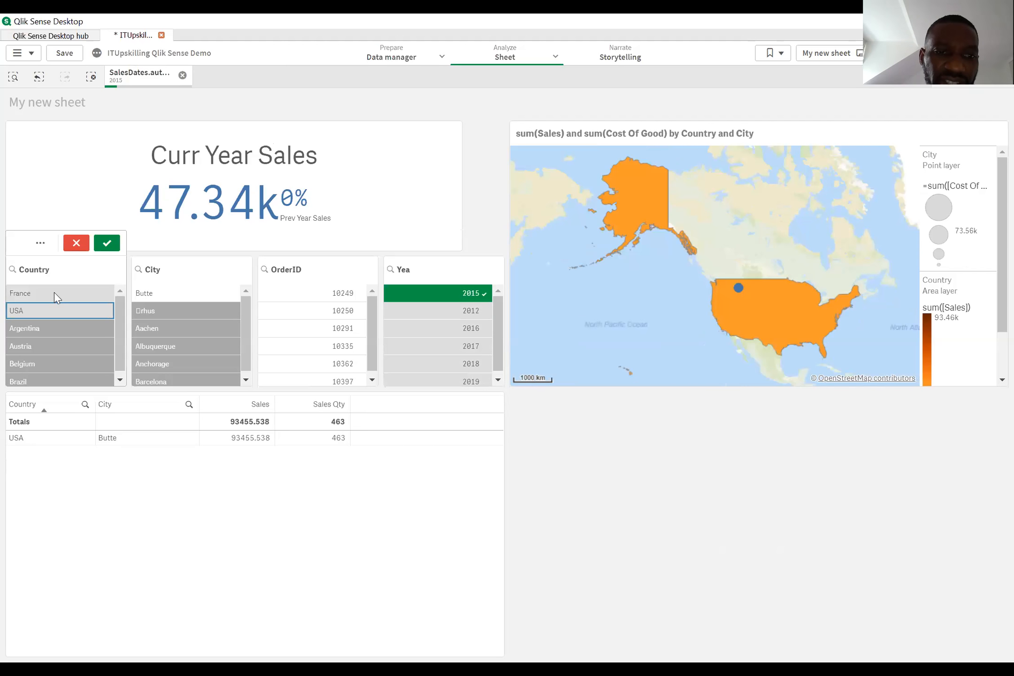
left_click(54, 294)
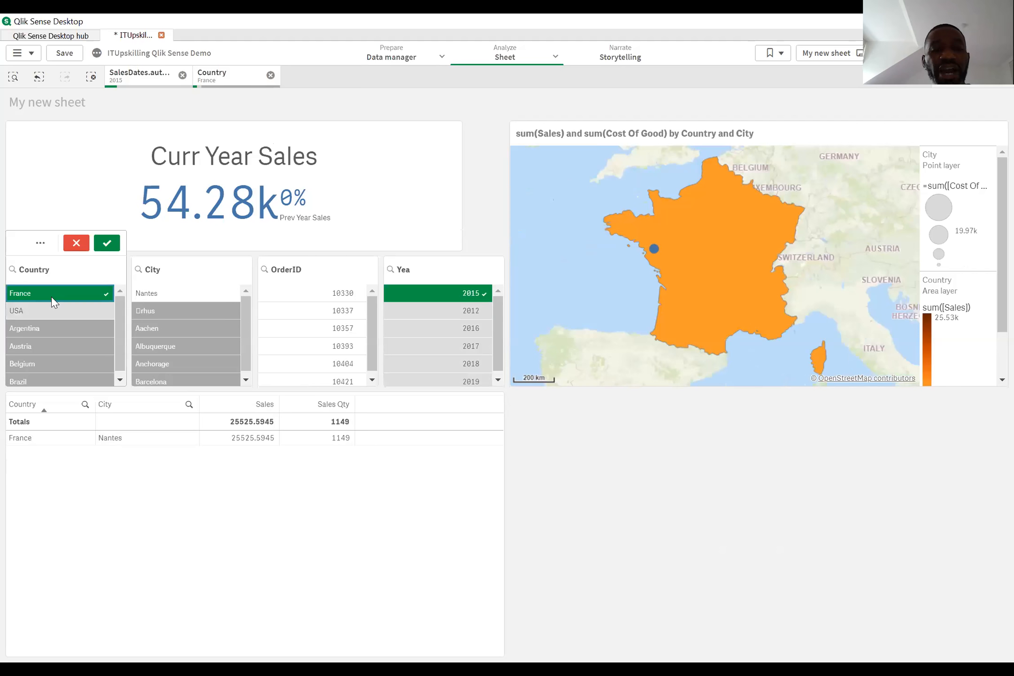
left_click(106, 244)
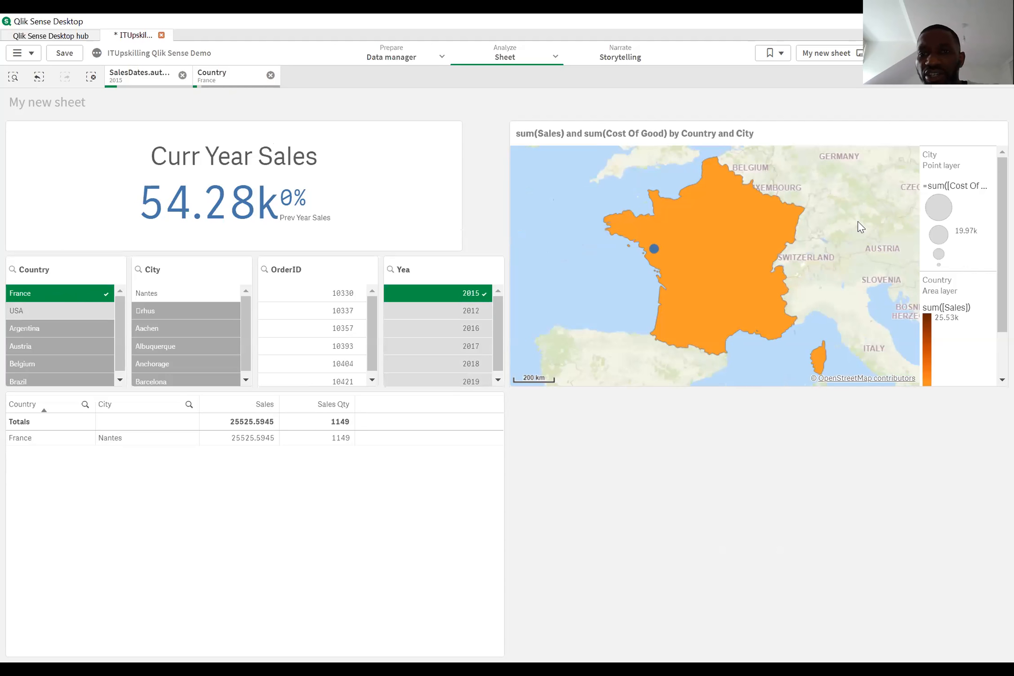
mouse_move(668, 304)
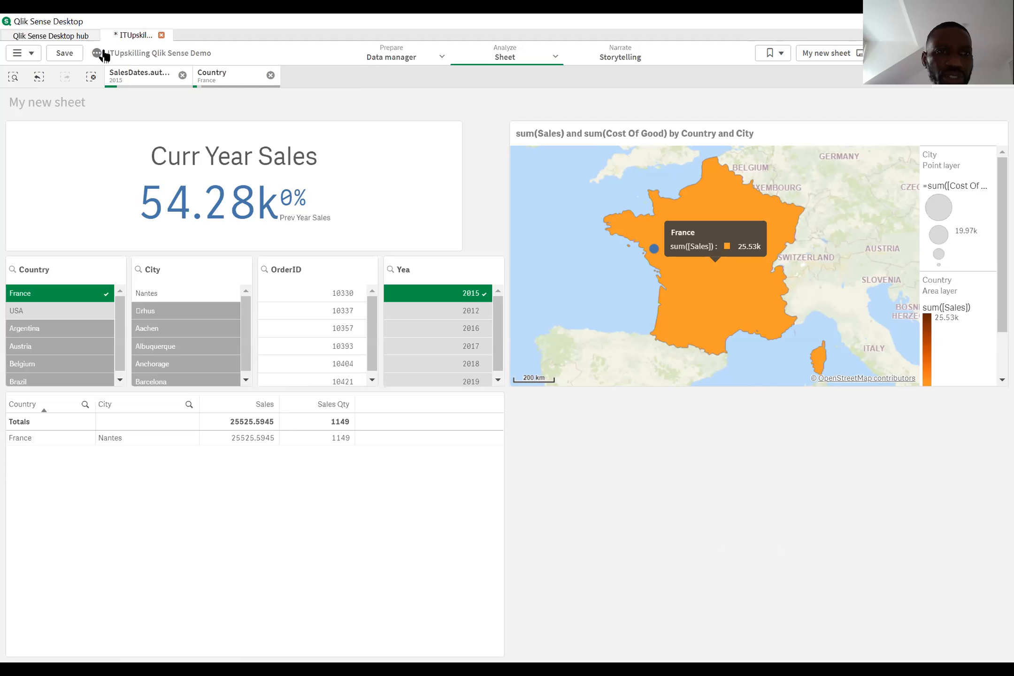
left_click(60, 62)
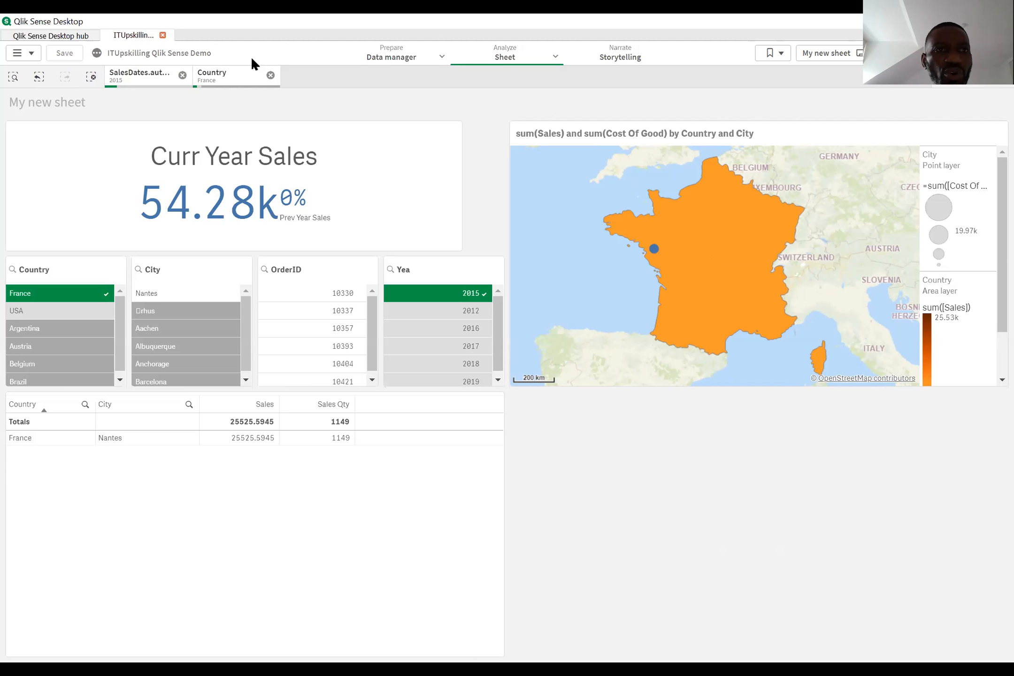
- Show the app's details, look up the ITUpskilling Qlik Sense Demo tile in the hub, and return to the app
left_click(97, 53)
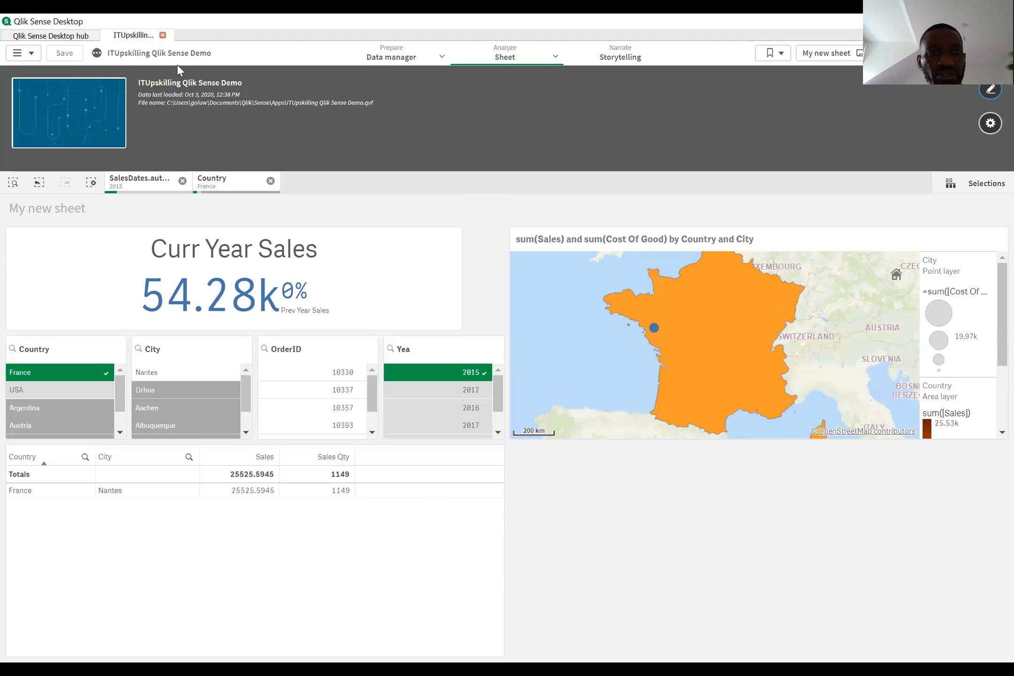
left_click(60, 37)
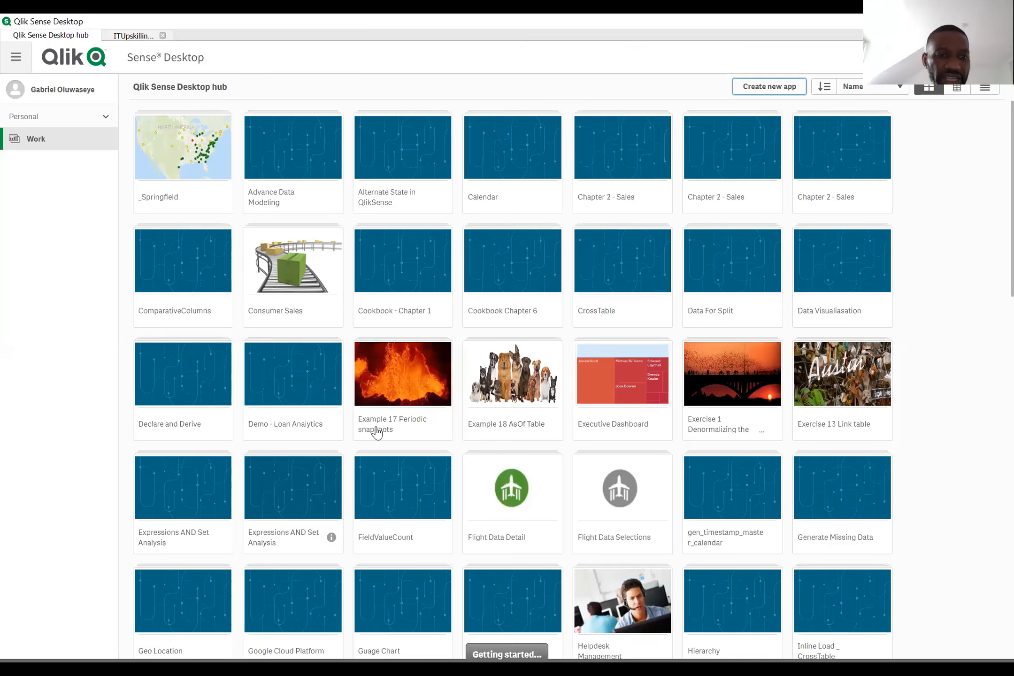
scroll(481, 403, "down", 3)
scroll(843, 381, "down", 2)
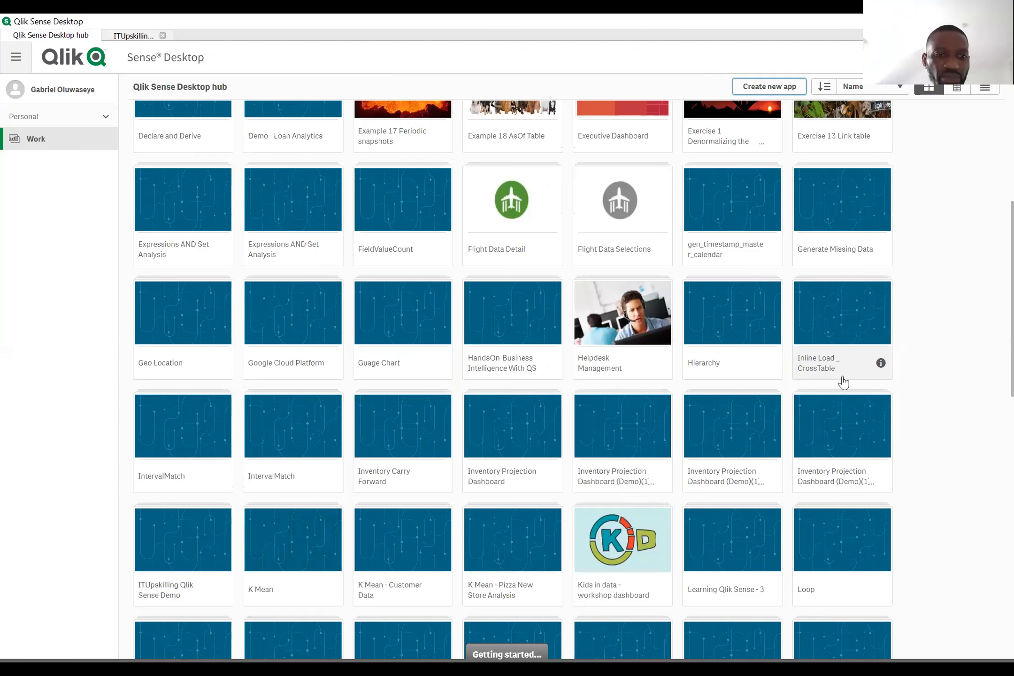
scroll(172, 456, "down", 2)
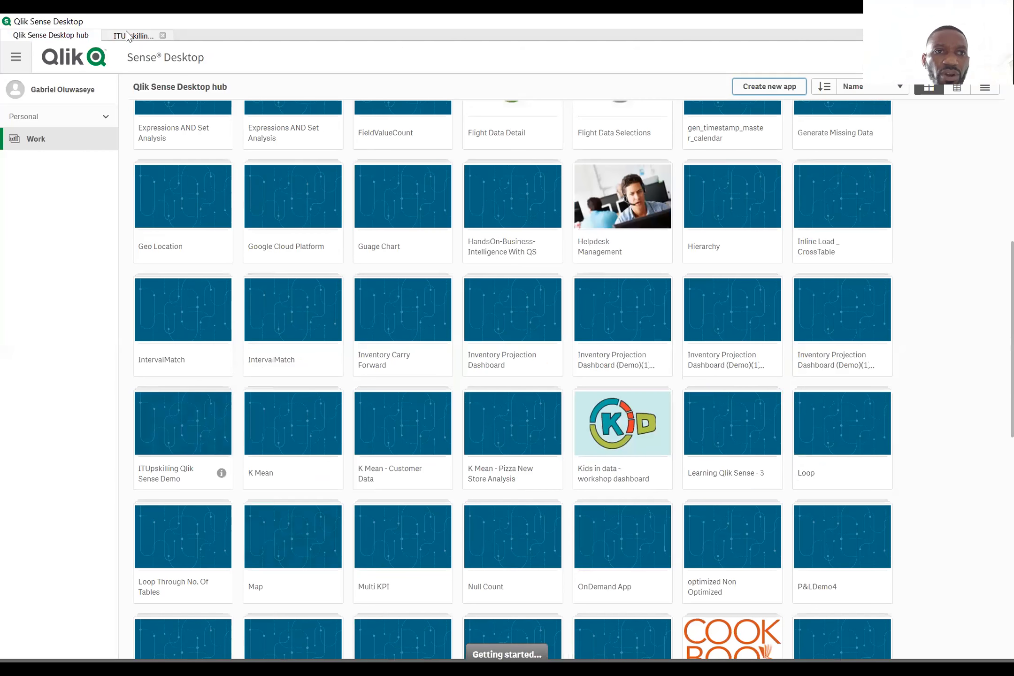
left_click(134, 35)
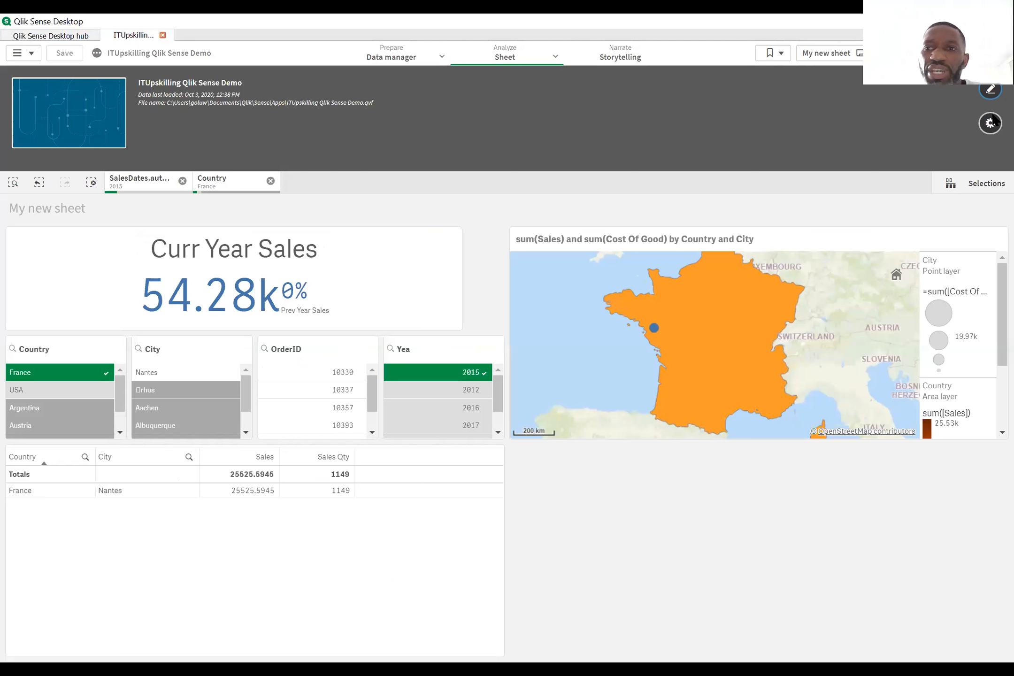
- Edit the app details and insert ITUpSkilling.jpg from the default media library folder as the app's thumbnail
left_click(992, 93)
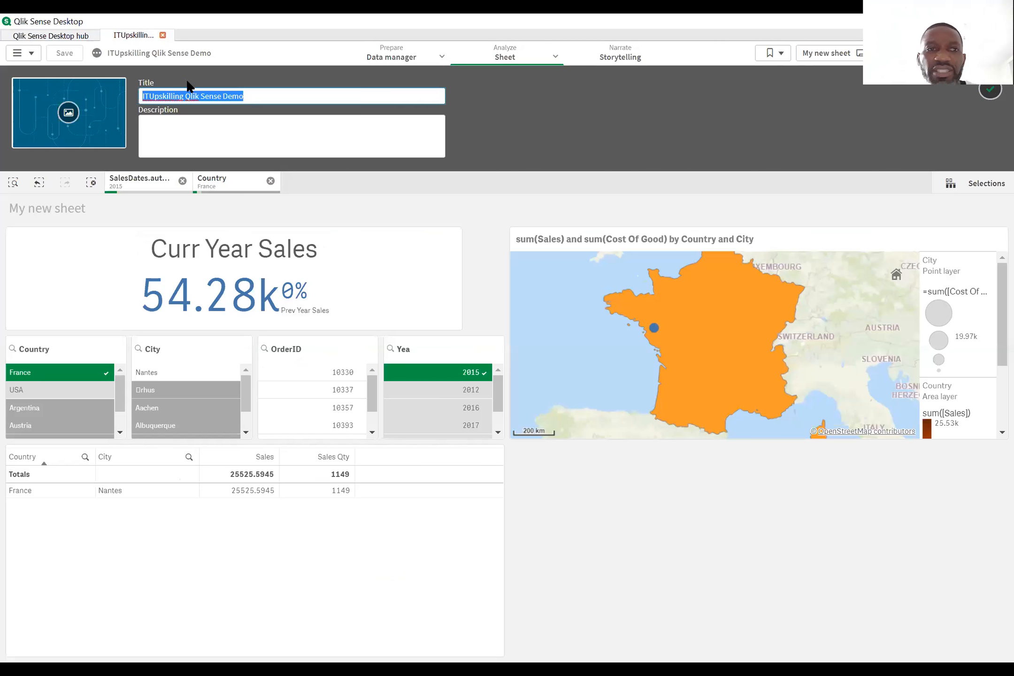
left_click(71, 117)
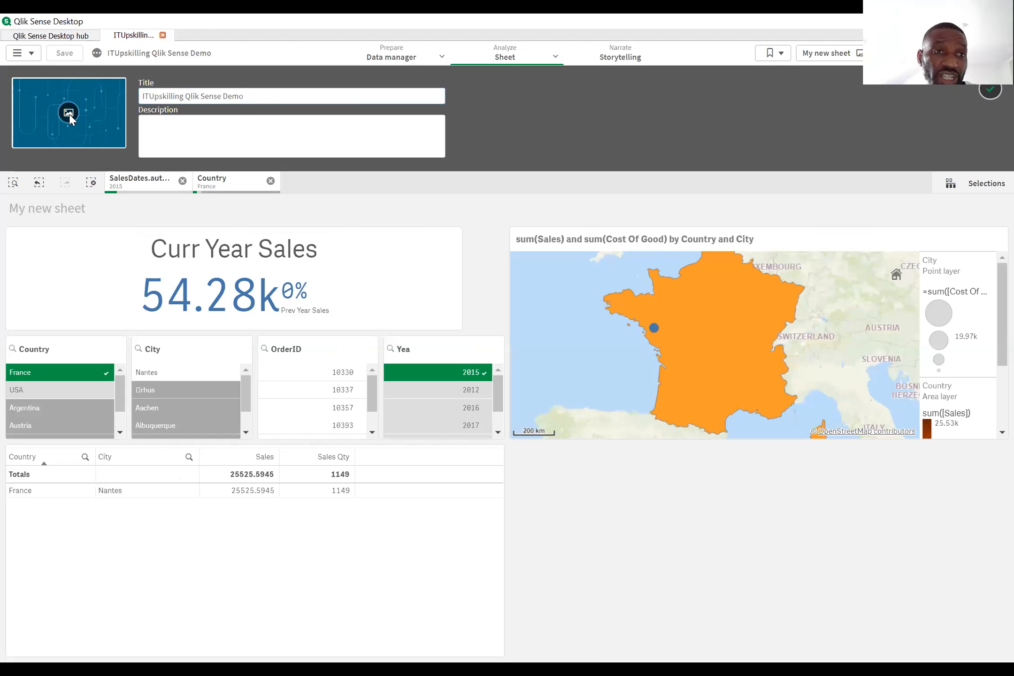
left_click(91, 147)
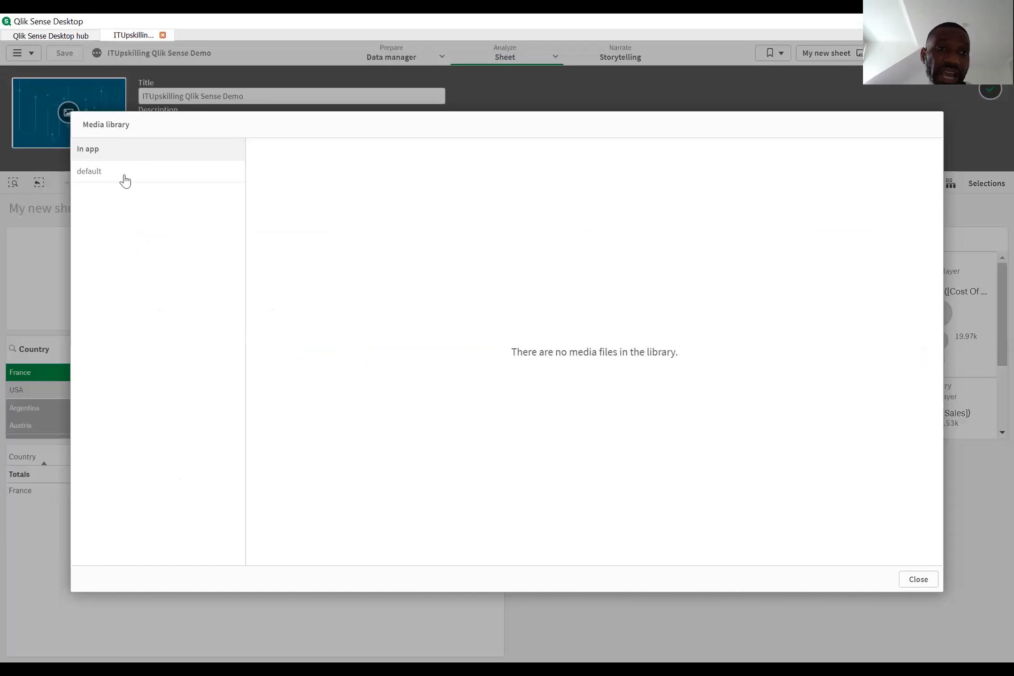
left_click(124, 180)
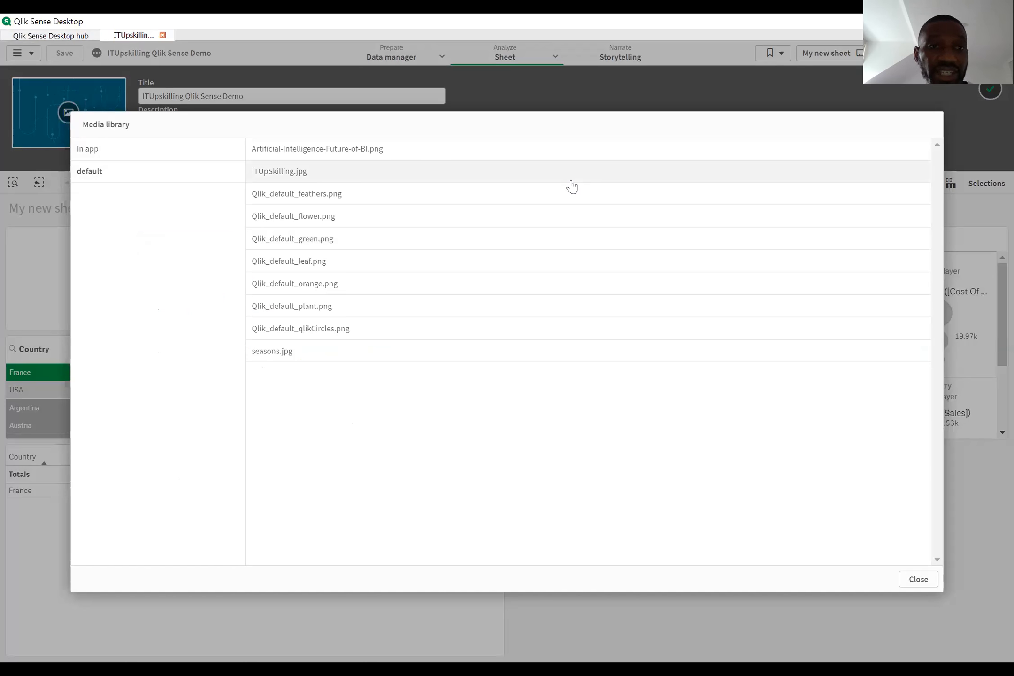
left_click(573, 182)
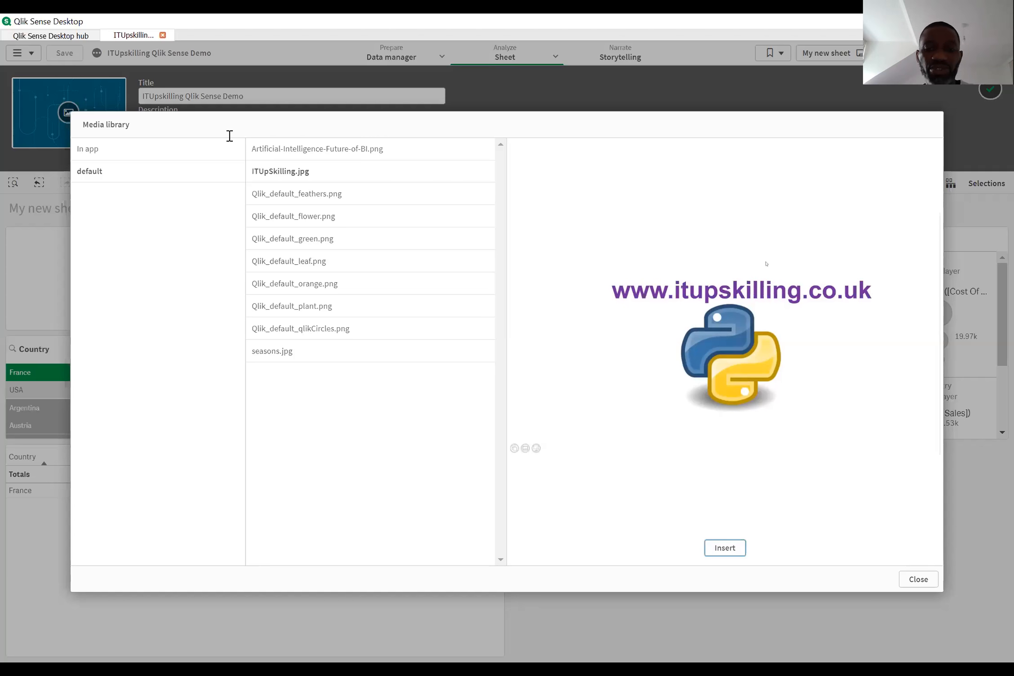
key("Return")
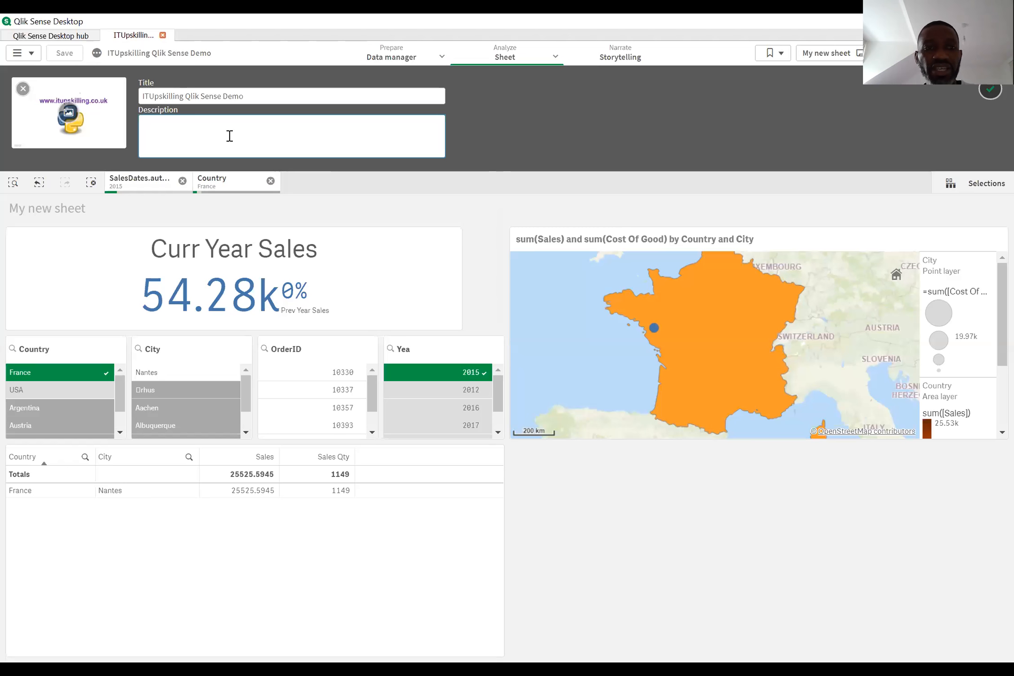
- Enter "This is a demo for delegate" as the app's description, finish editing the details, and save the app
type("This is a d")
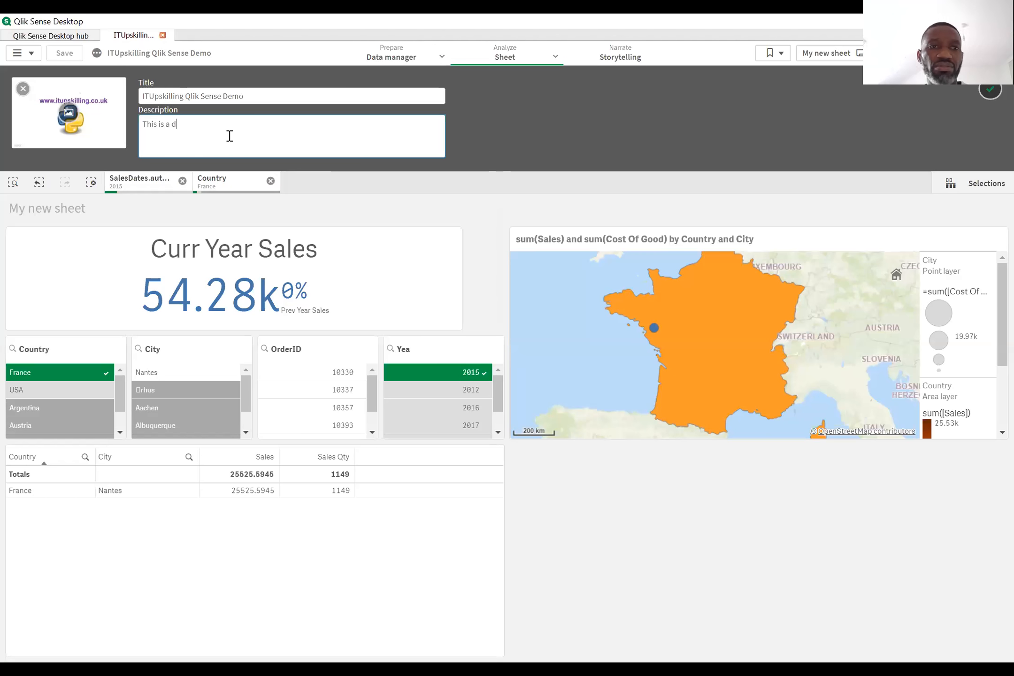
type("emo for ")
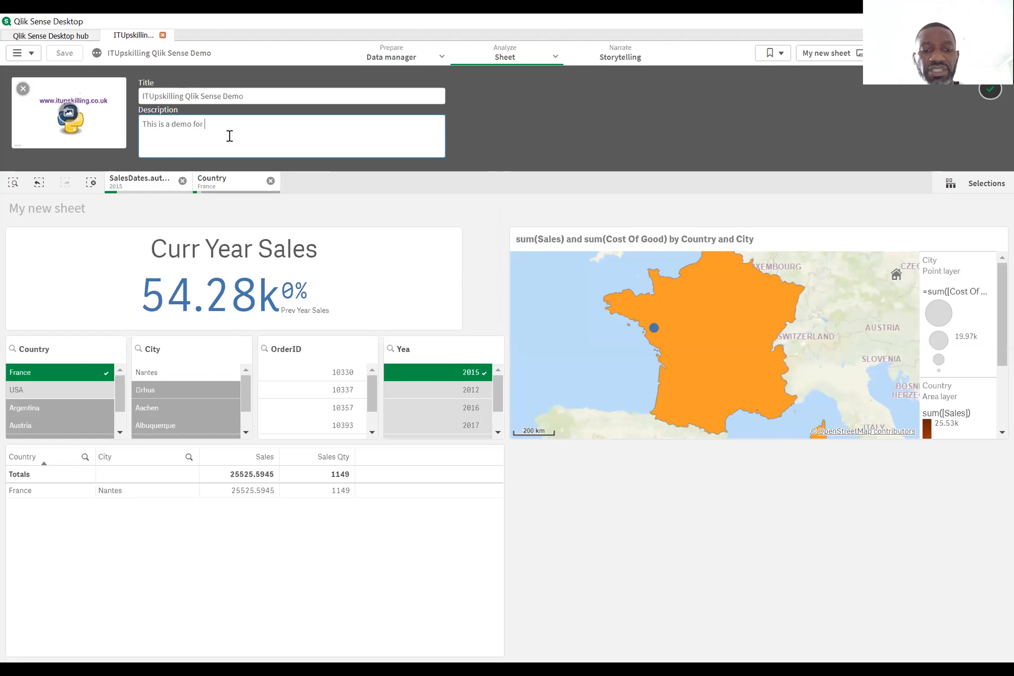
type("deleag")
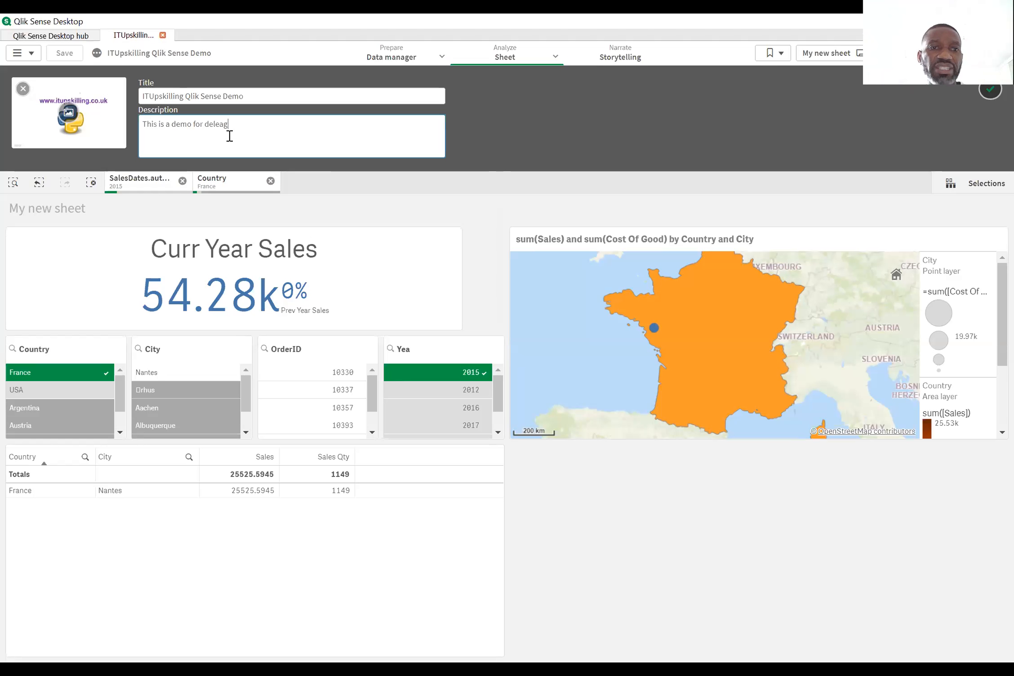
key("BackSpace")
key("BackSpace")
type("gate")
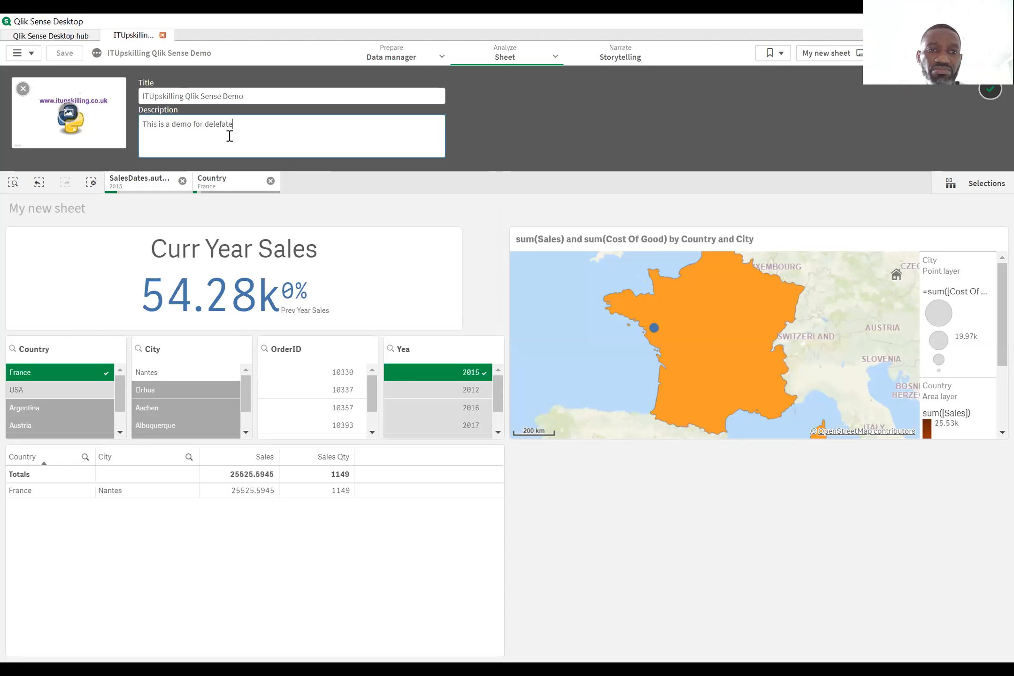
key("BackSpace")
key("BackSpace")
key("BackSpace")
key("BackSpace")
type("gat")
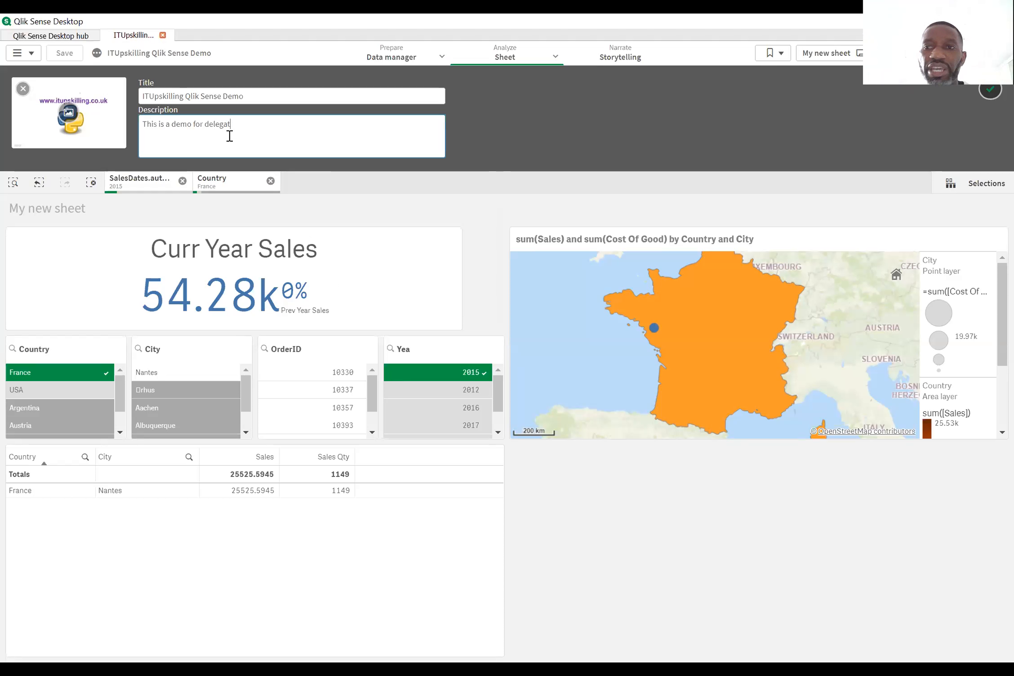
type("e")
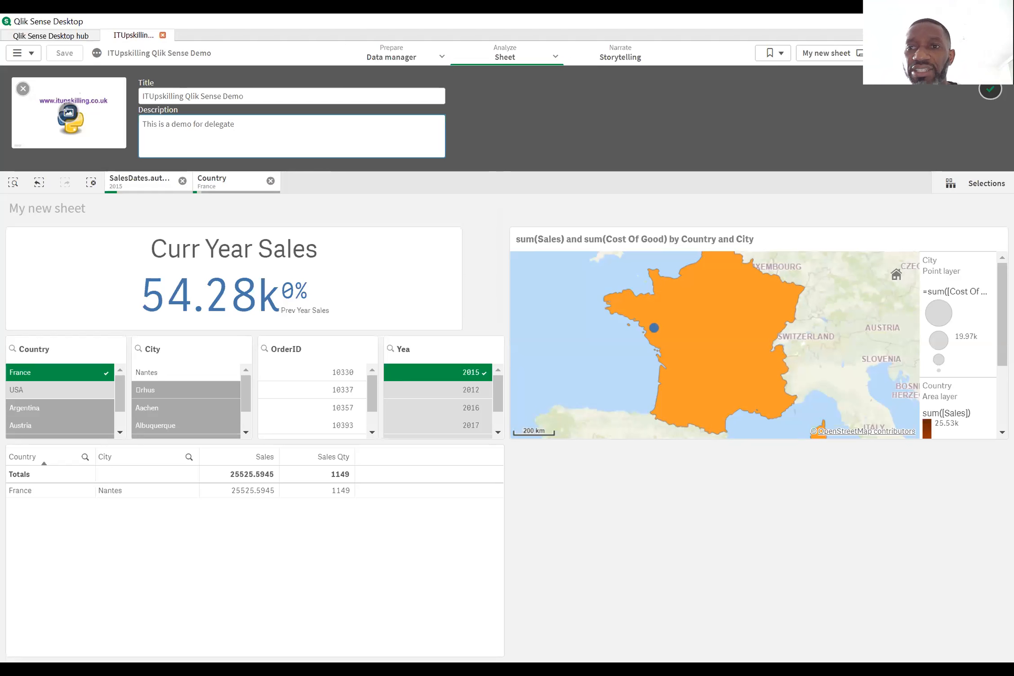
left_click(988, 92)
left_click(77, 56)
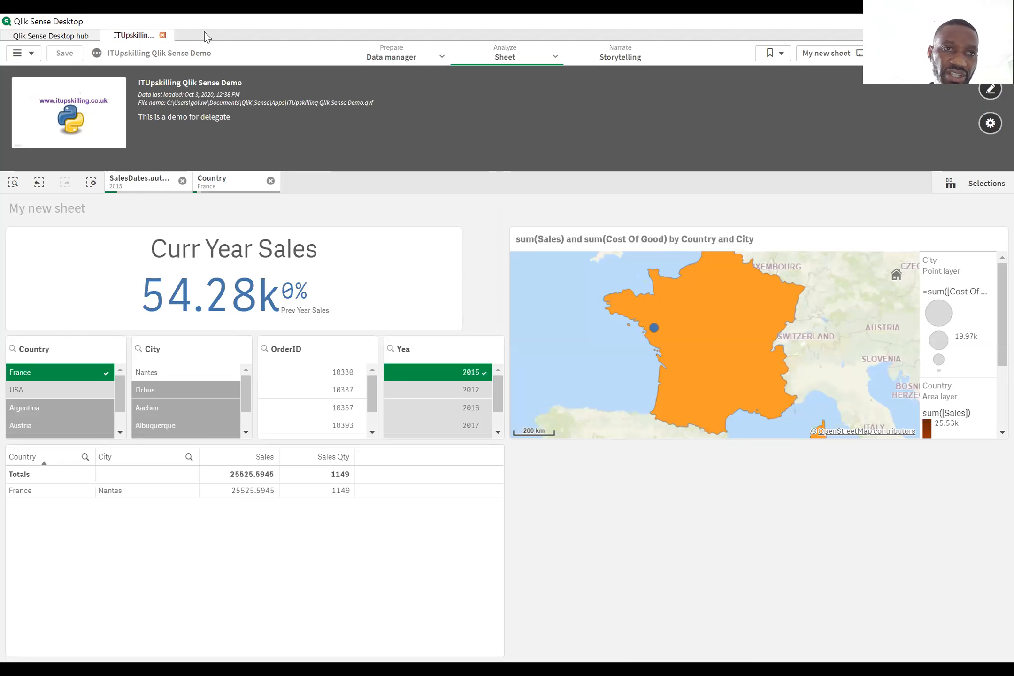
- Examine the hub's app tiles for the ITUpskilling Qlik Sense Demo thumbnail, and return to the app's sheet
left_click(134, 40)
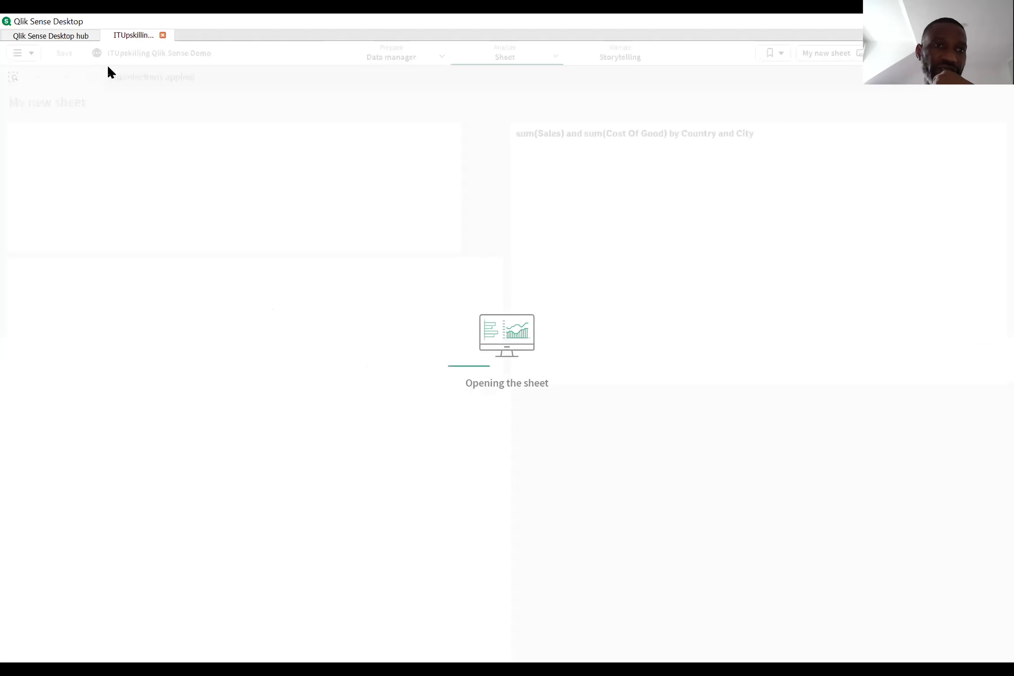
key("ctrl+Tab")
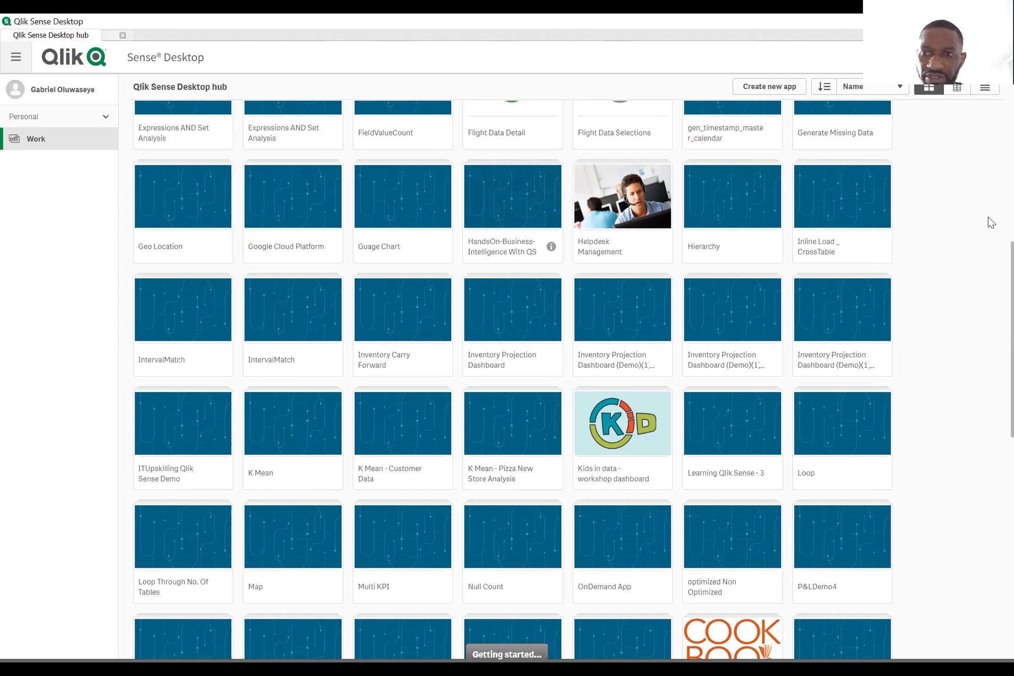
left_click(71, 32)
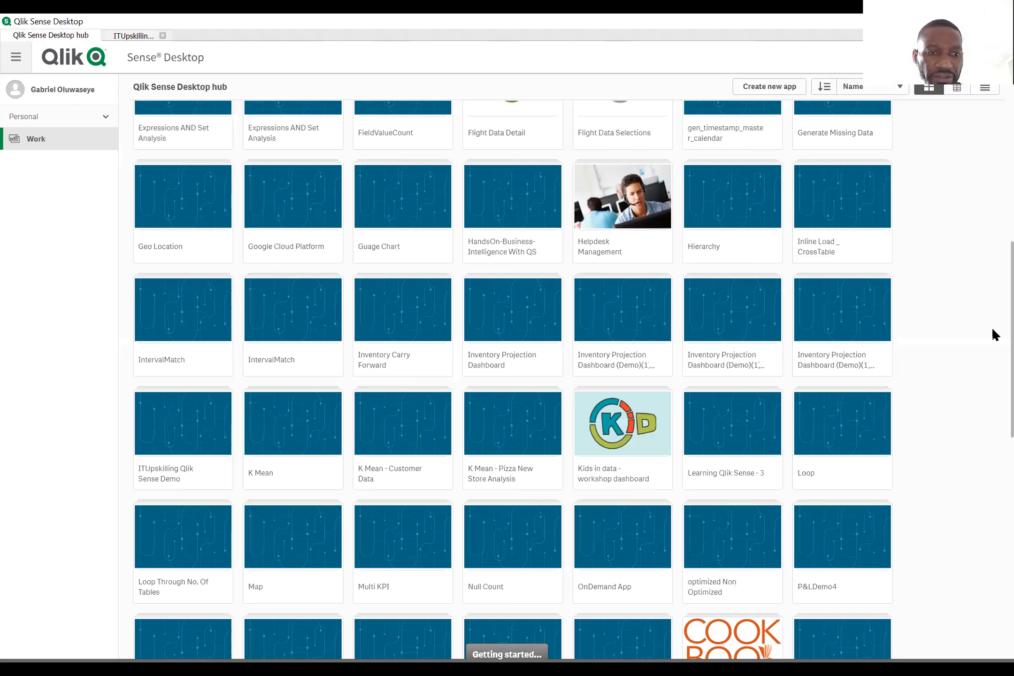
scroll(995, 334, "down", 5)
scroll(993, 331, "down", 3)
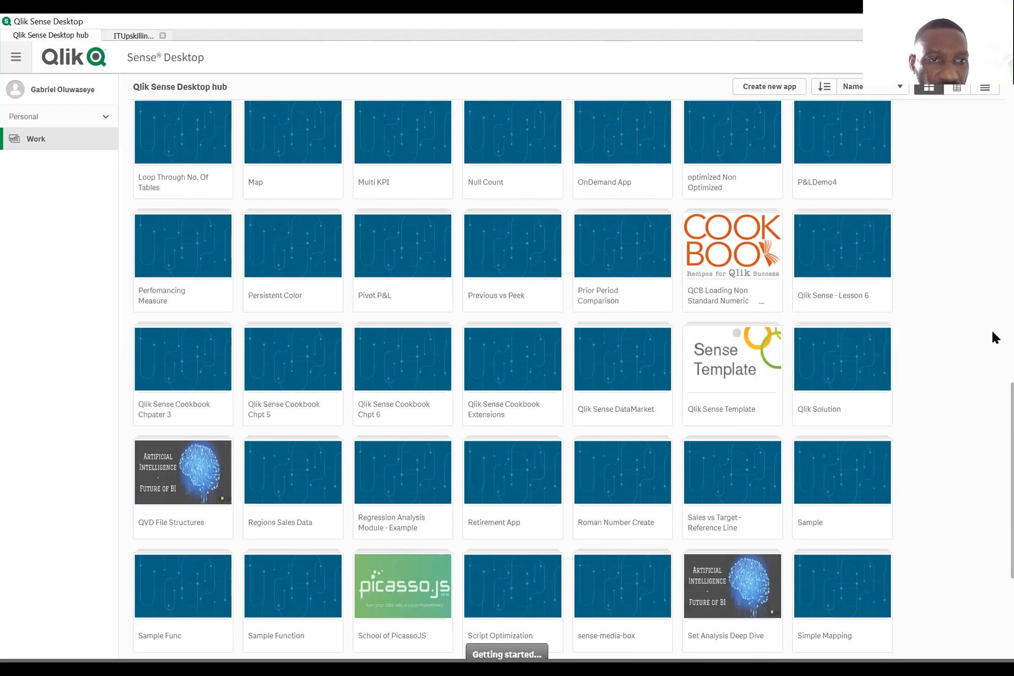
scroll(986, 339, "down", 4)
scroll(987, 339, "up", 6)
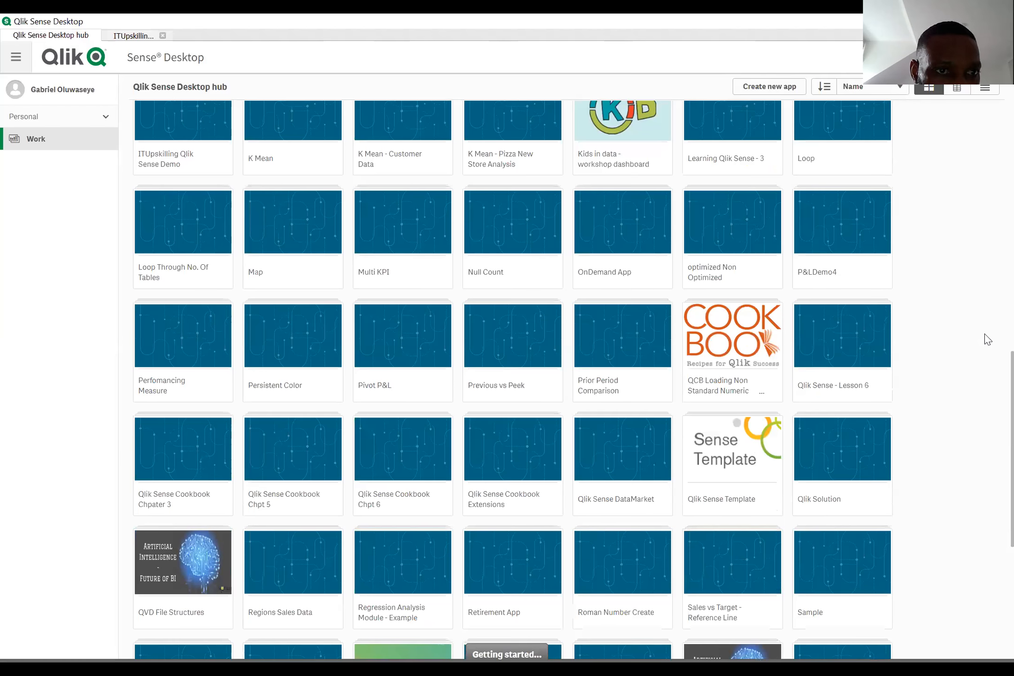
scroll(136, 169, "up", 4)
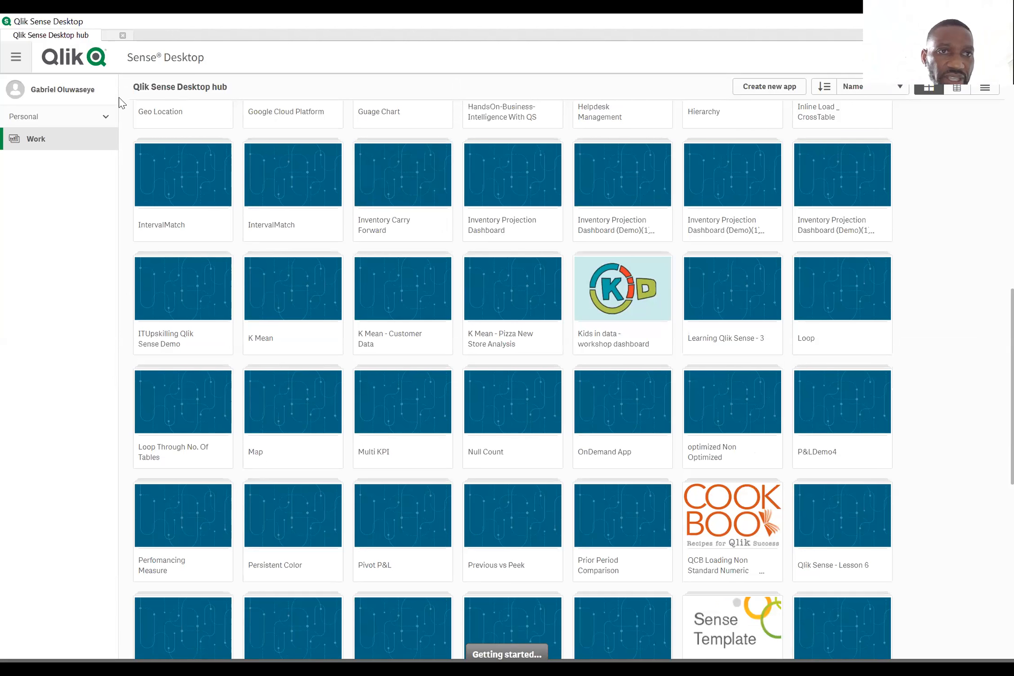
left_click(118, 32)
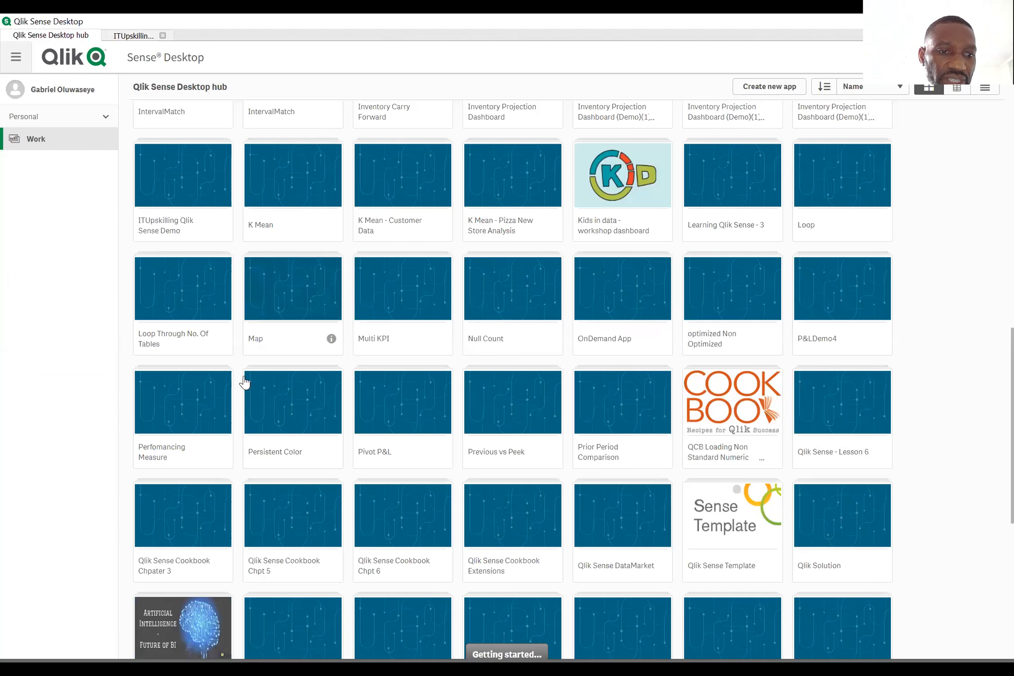
scroll(244, 382, "down", 1)
scroll(256, 373, "up", 4)
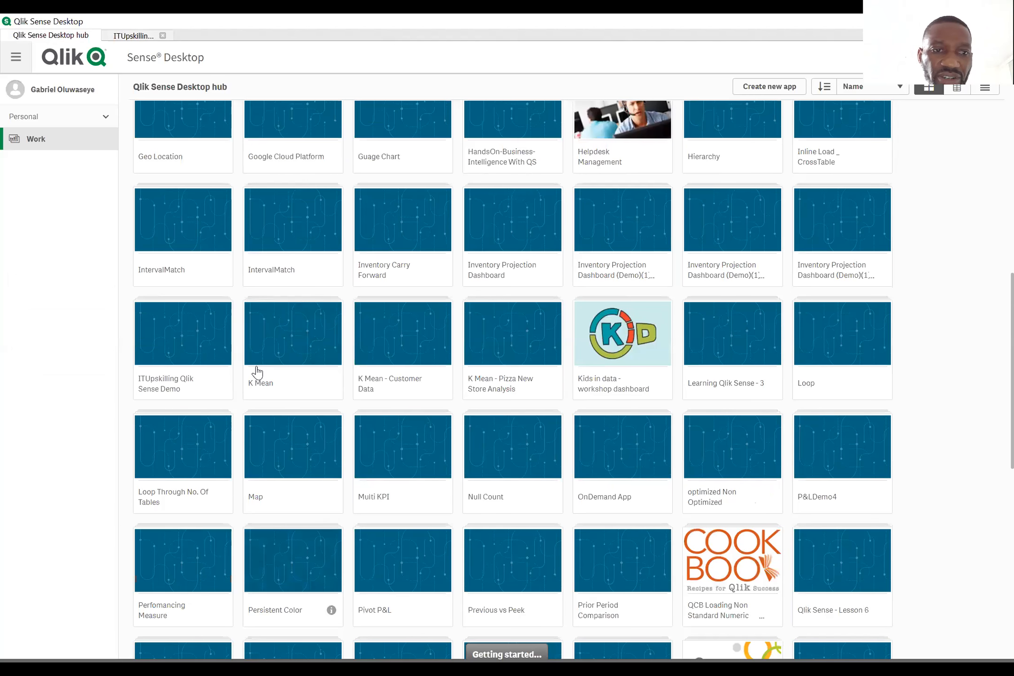
scroll(154, 109, "up", 1)
left_click(138, 44)
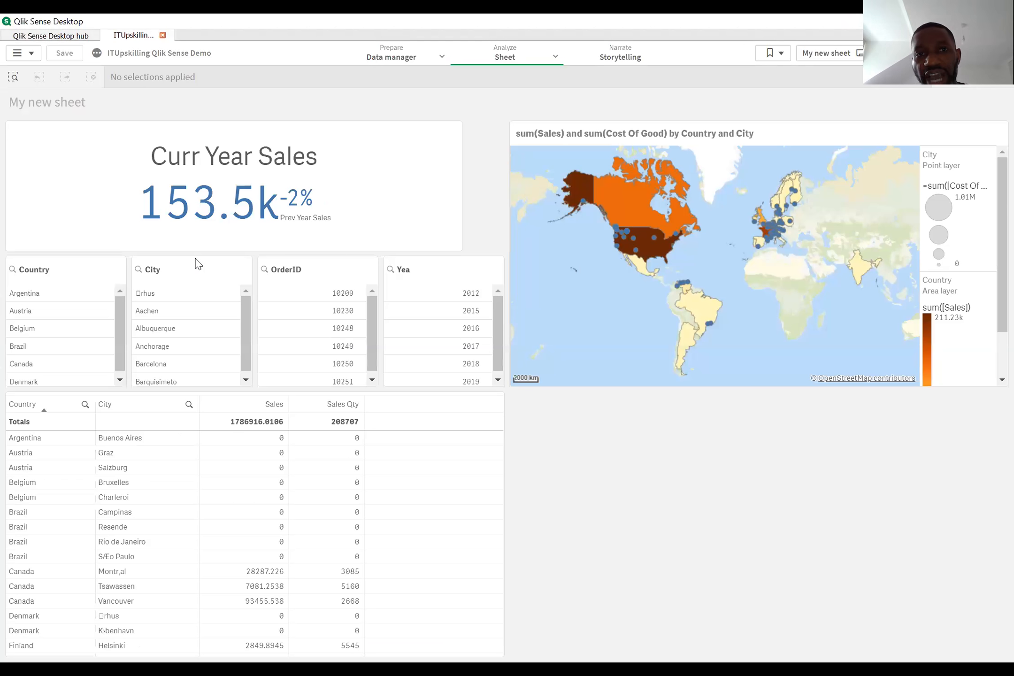
- Open the Executive Dashboard app from the hub and show its KPI Dashboard sheet
left_click(83, 37)
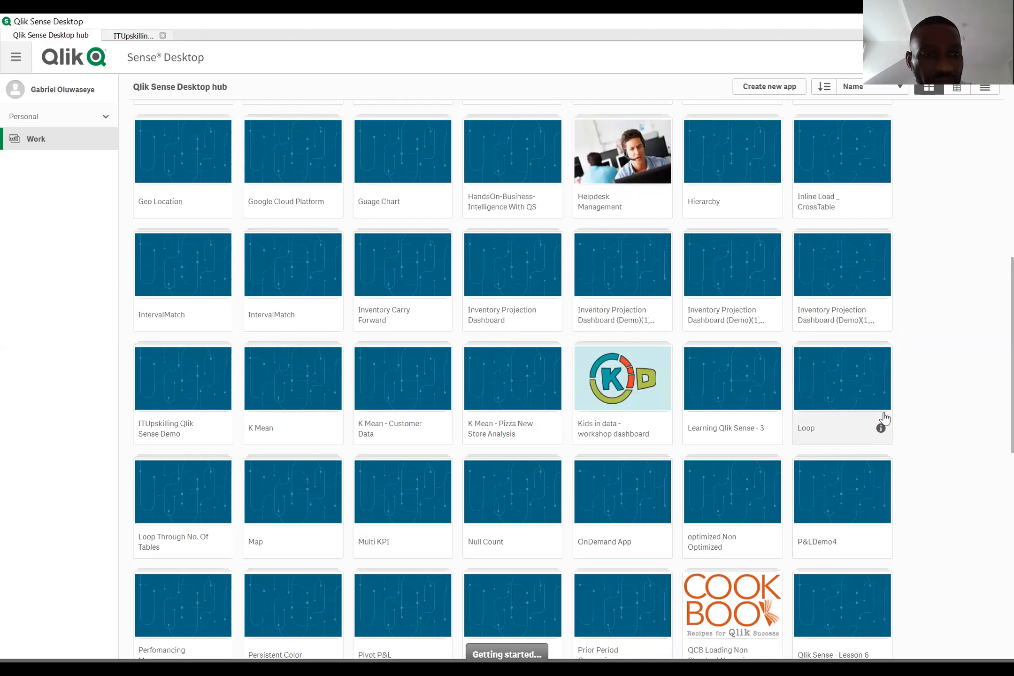
scroll(884, 418, "up", 1)
scroll(884, 417, "up", 5)
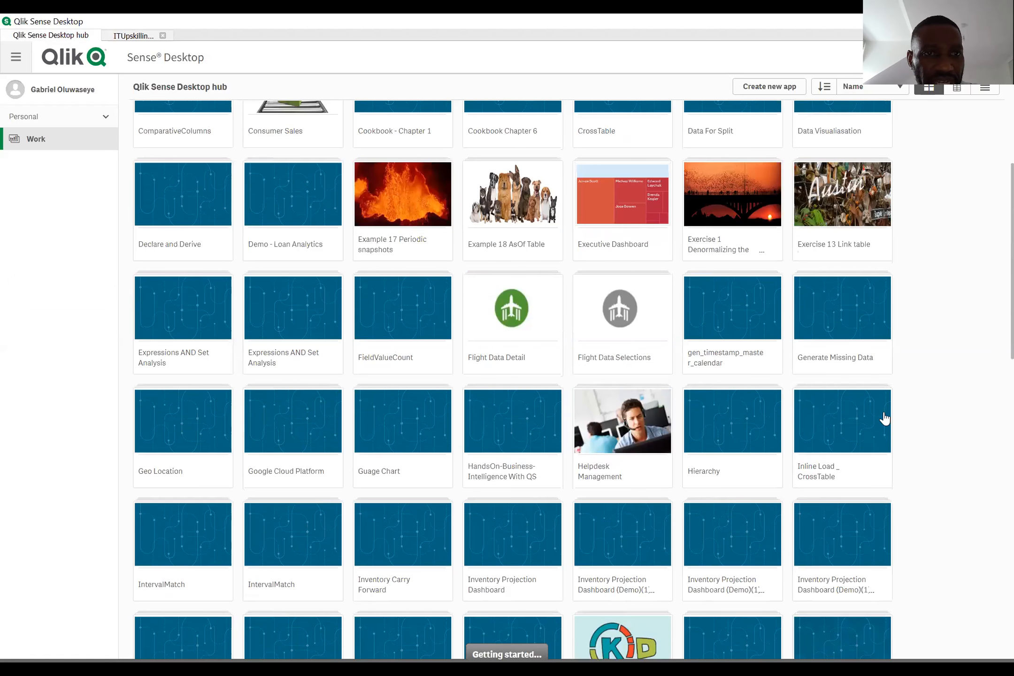
scroll(884, 417, "up", 4)
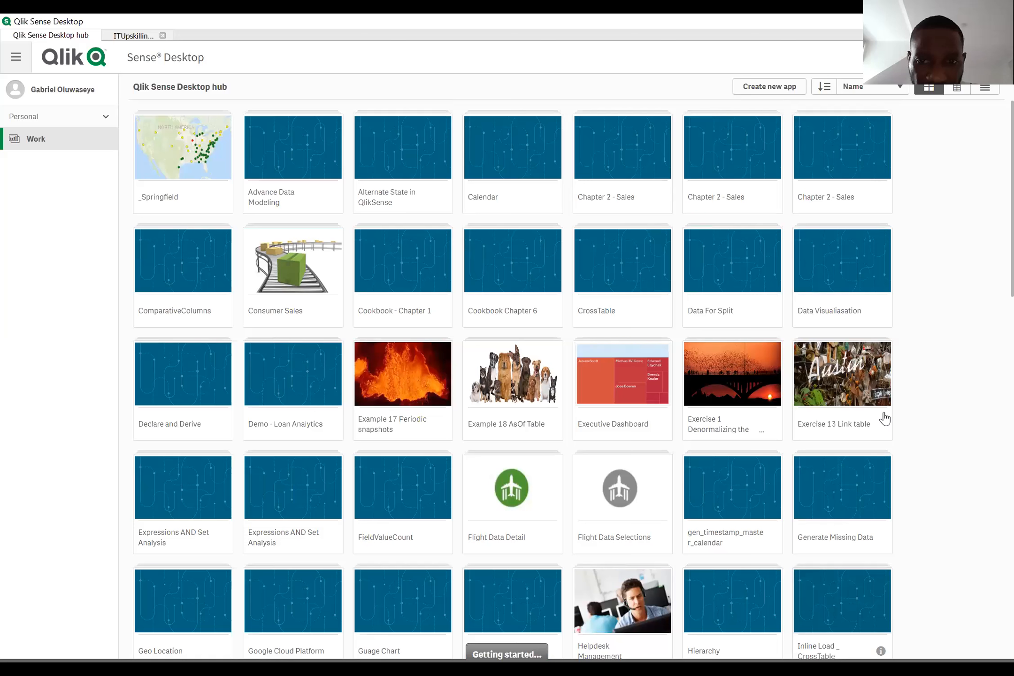
left_click(629, 391)
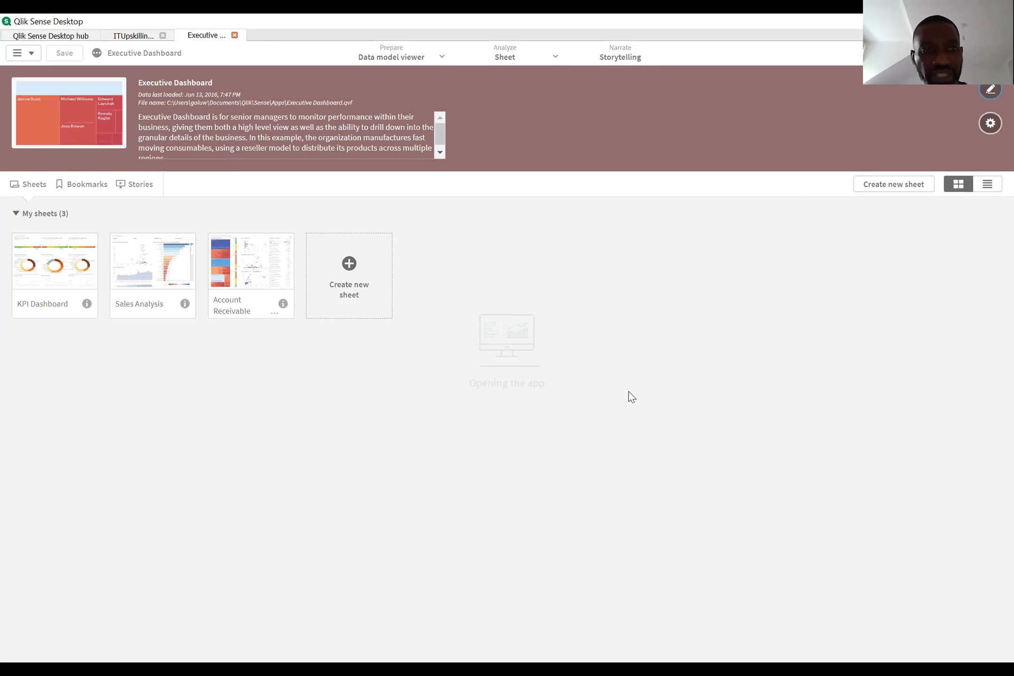
left_click(41, 274)
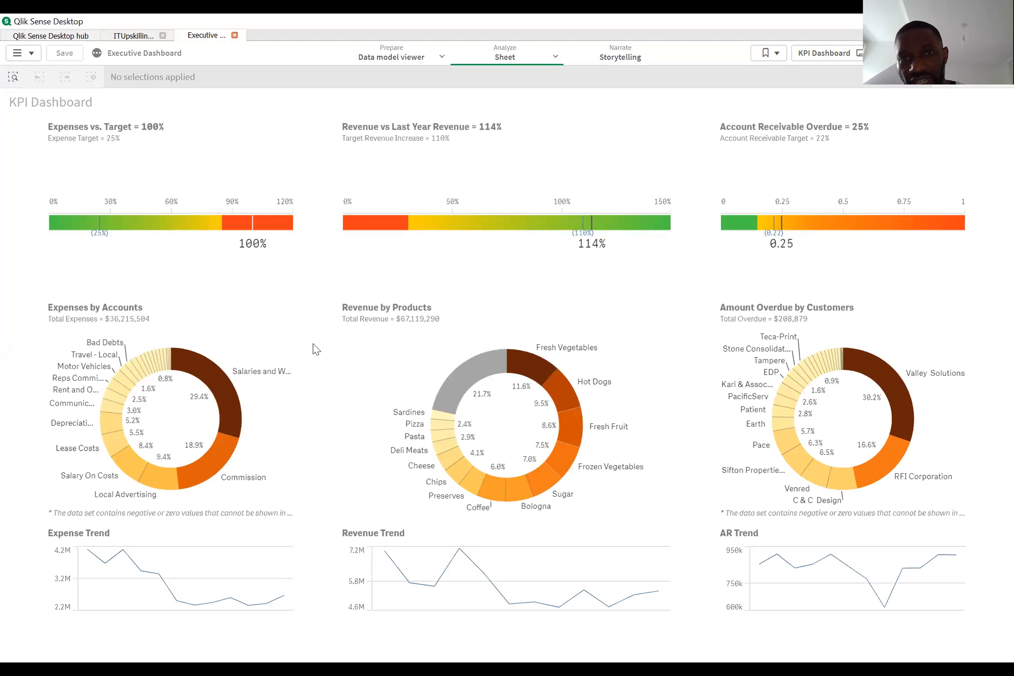
- Show the Executive Dashboard's Margin Analysis by Sales Rep story and play it through to the live Account Receivable Analysis sheet
left_click(620, 57)
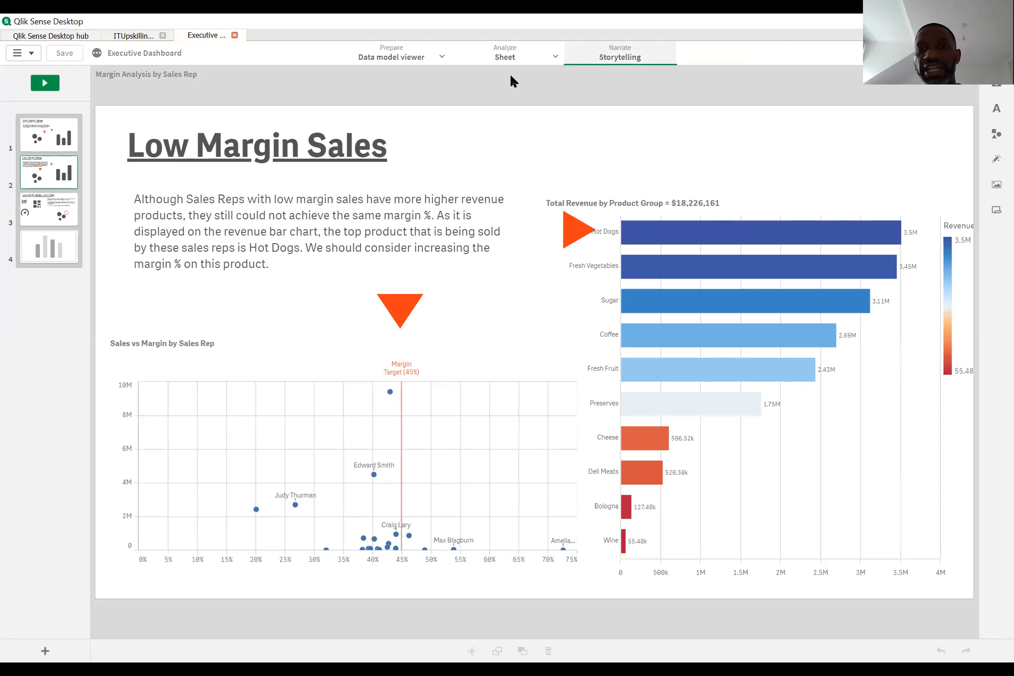
left_click(510, 60)
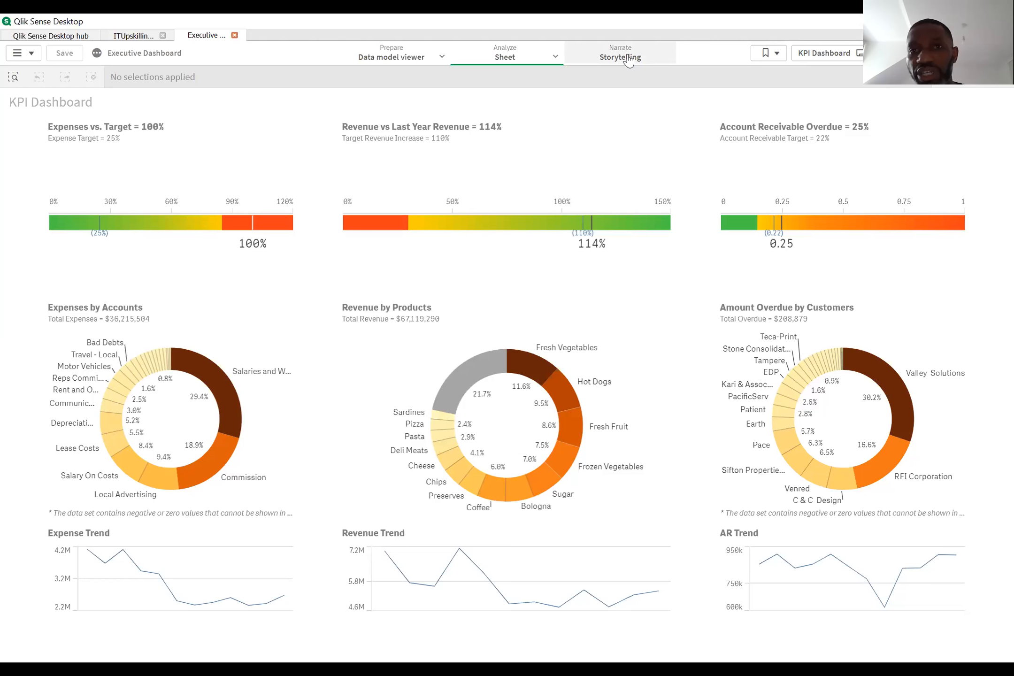
left_click(628, 60)
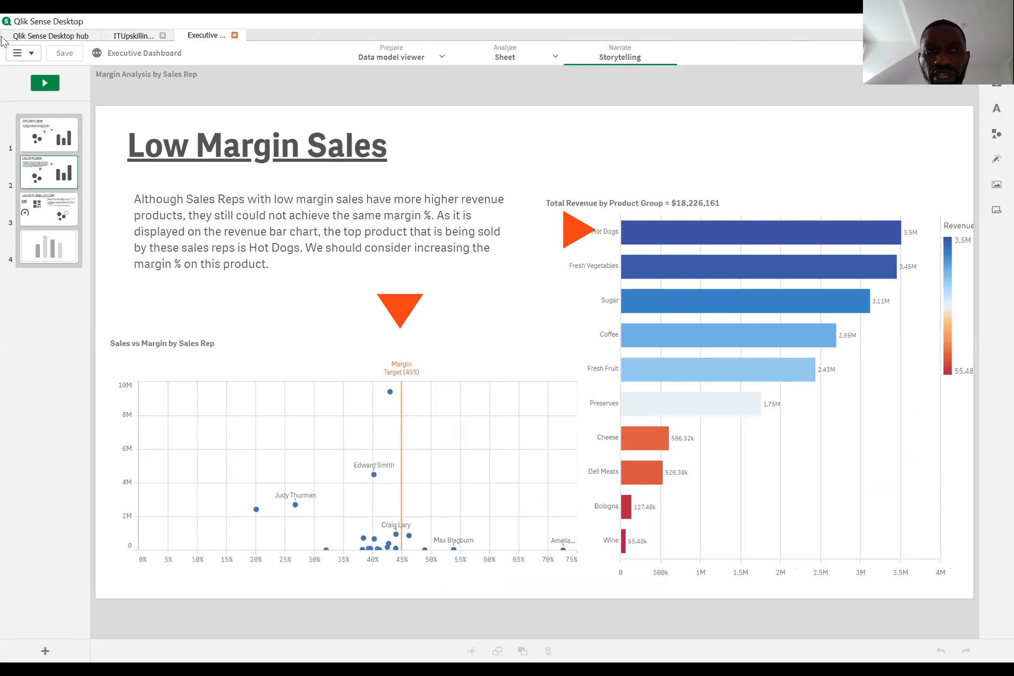
left_click(53, 86)
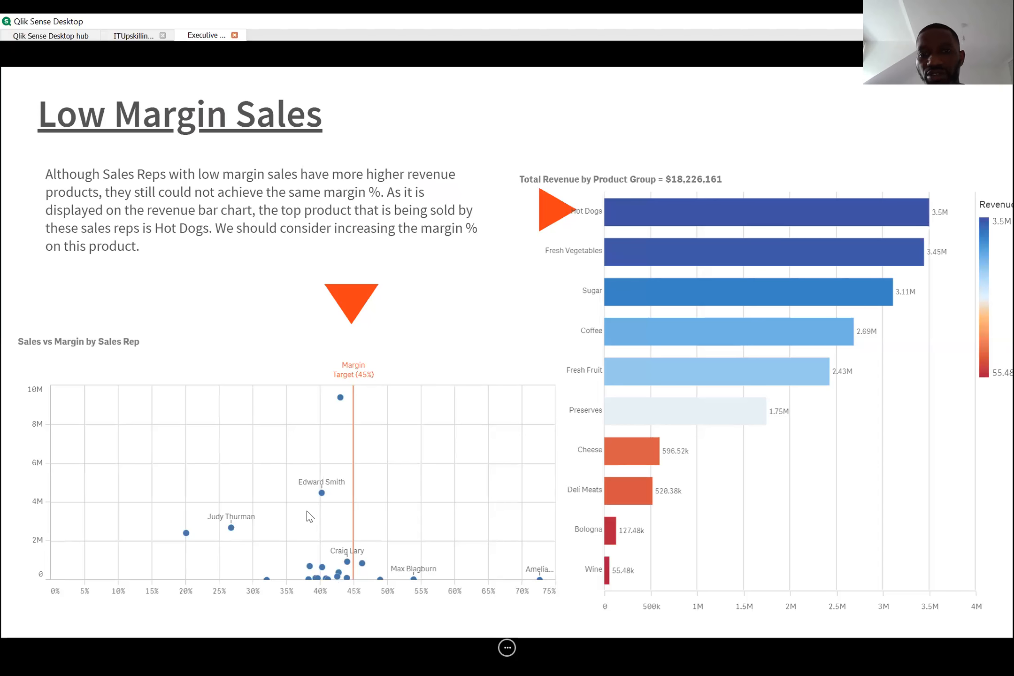
key("Right")
key("Right")
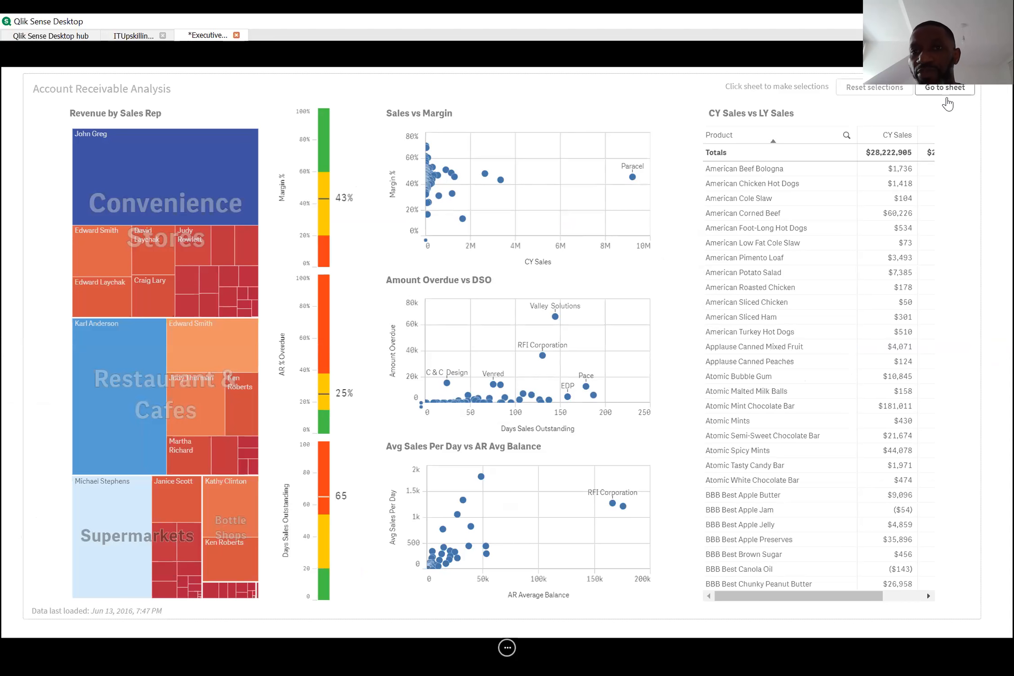
- Go from the story to the live Account Receivable Analysis sheet and filter it by the product American Roasted Chicken
left_click(931, 89)
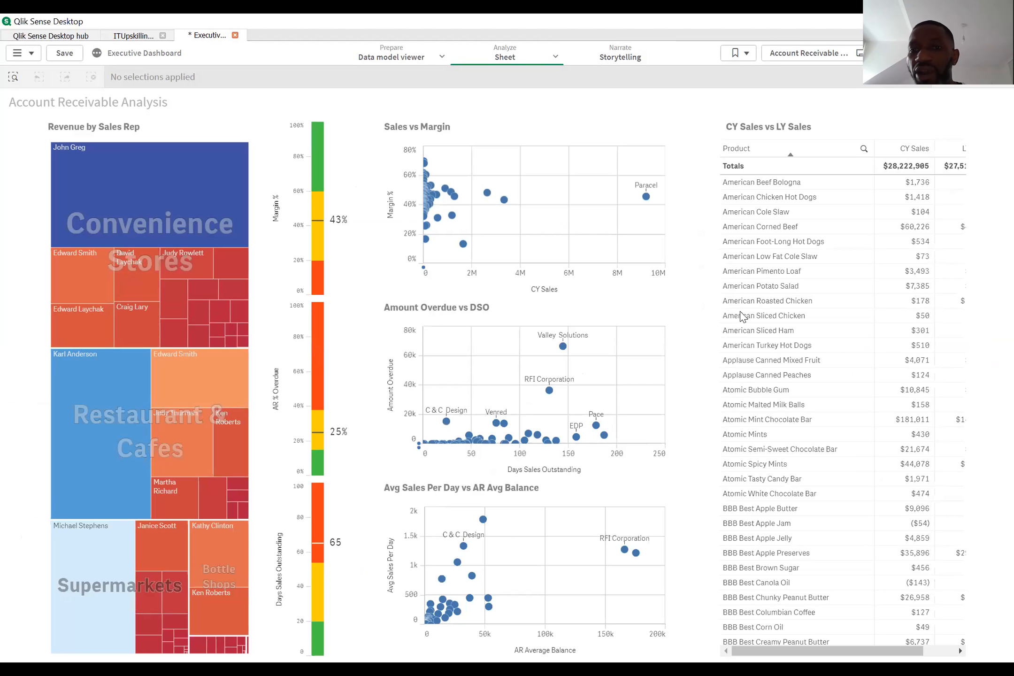
left_click(767, 300)
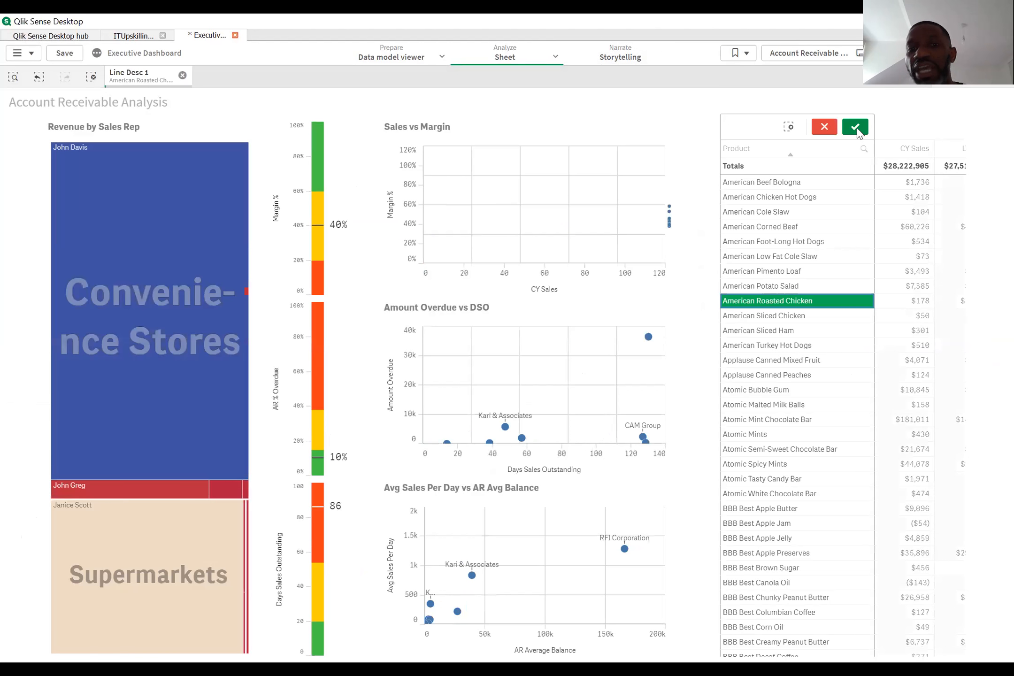
left_click(682, 352)
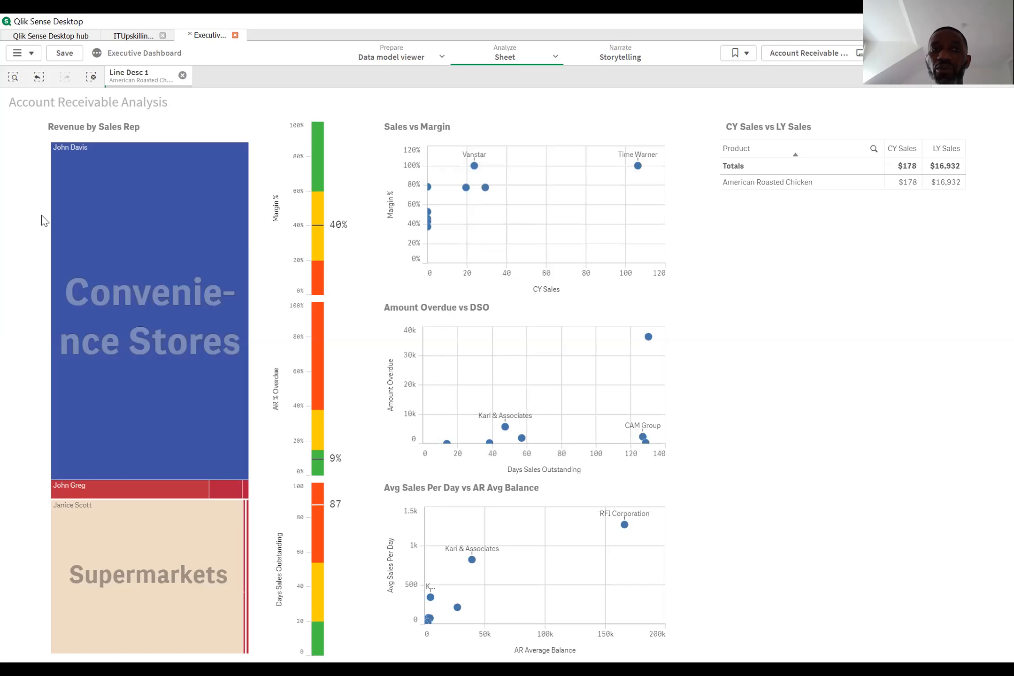
- Return to the ITUpskilling Qlik Sense Demo app and open its data load editor
left_click(117, 38)
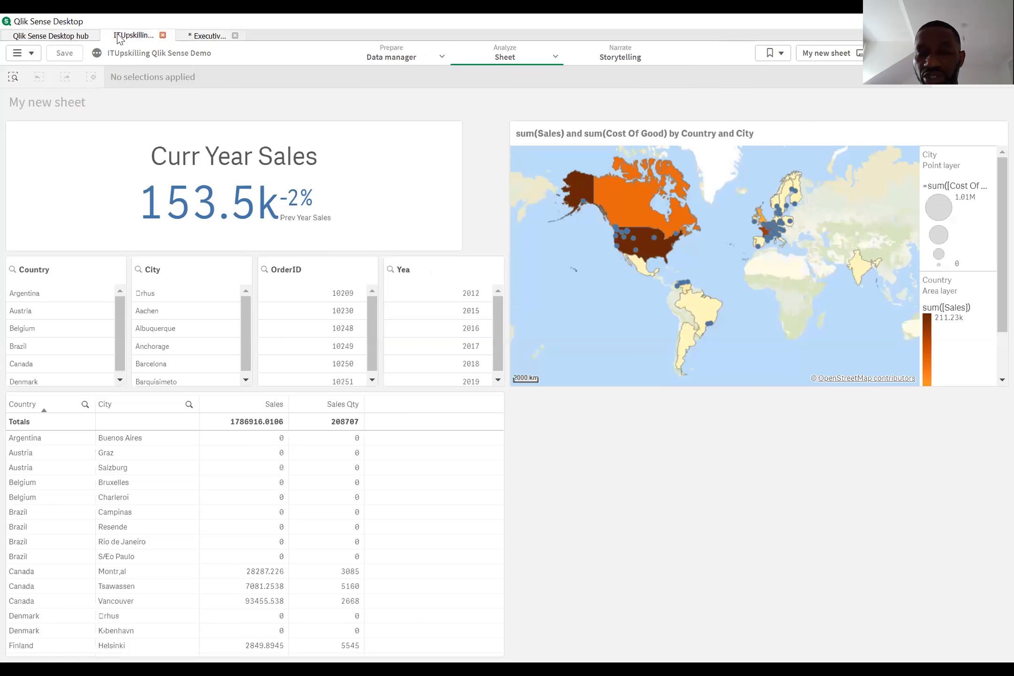
left_click(197, 37)
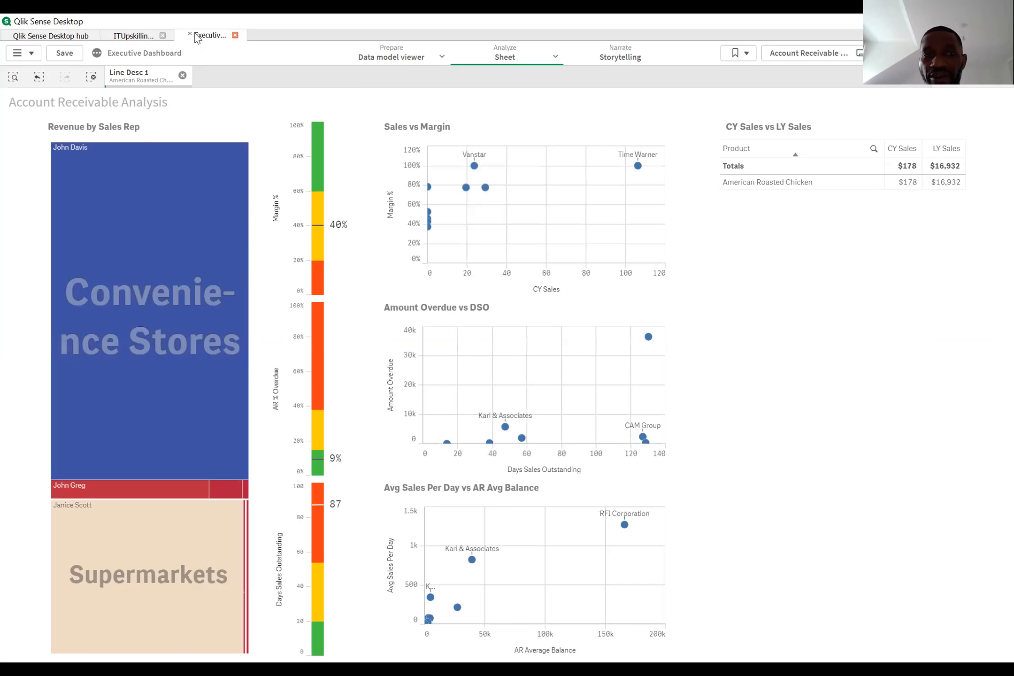
left_click(139, 40)
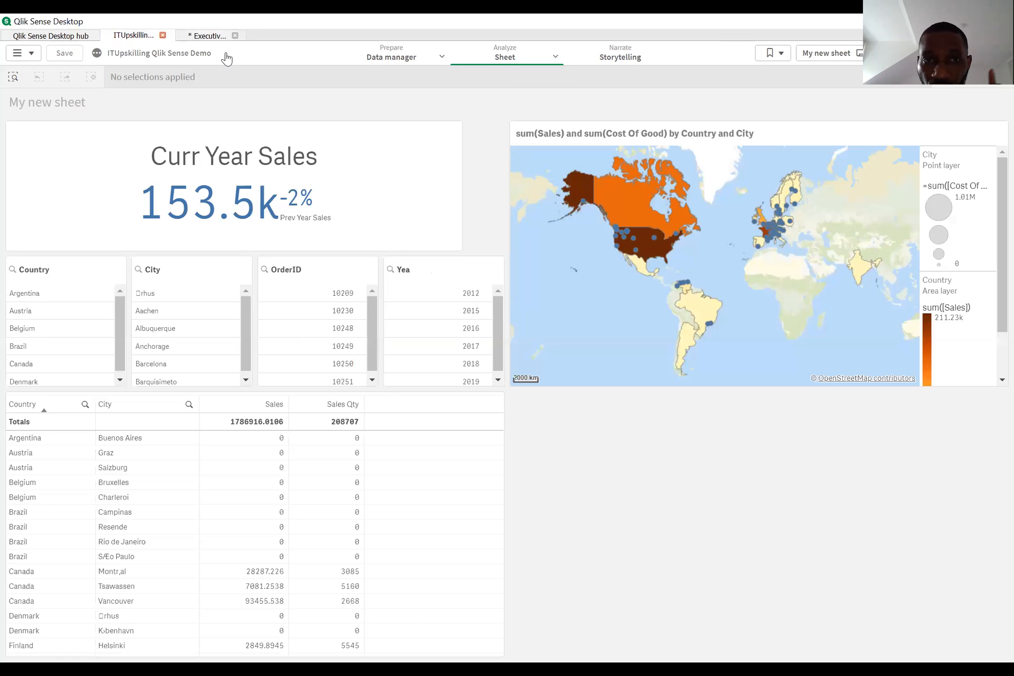
left_click(443, 57)
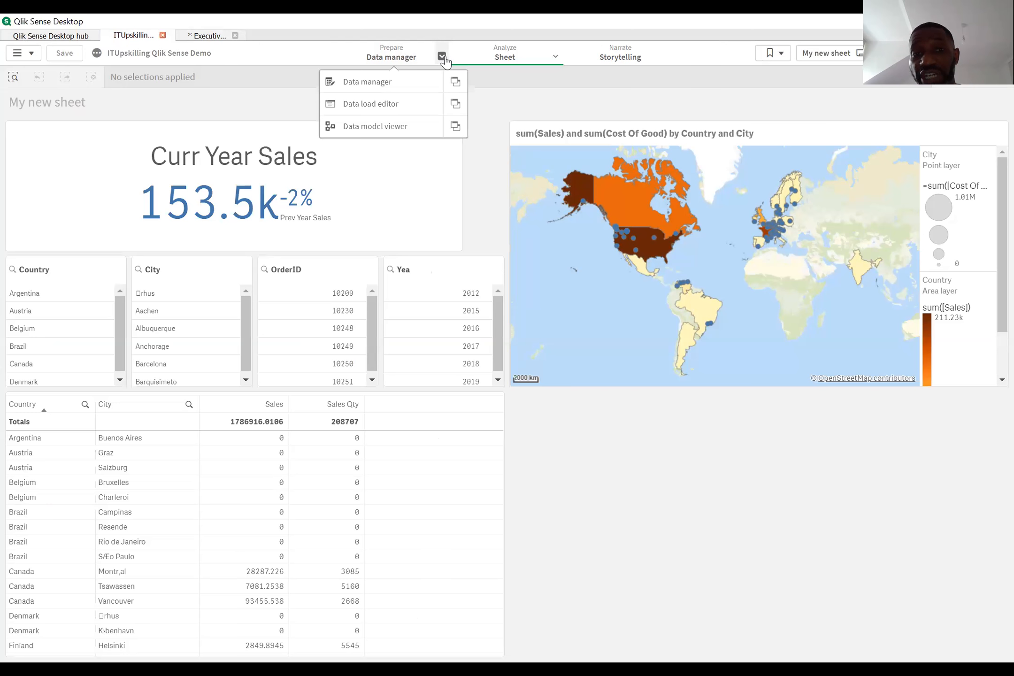
left_click(368, 104)
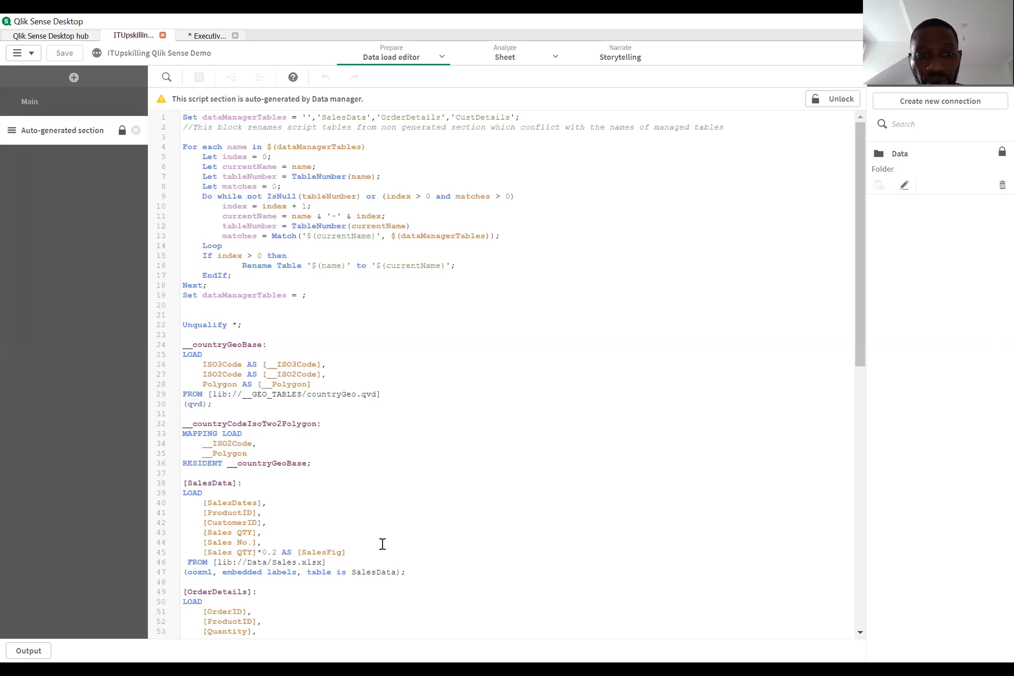
- Examine the auto-generated script's opening block, the SalesData load statement and its calculated SalesFig field
left_click_drag(321, 457, 145, 79)
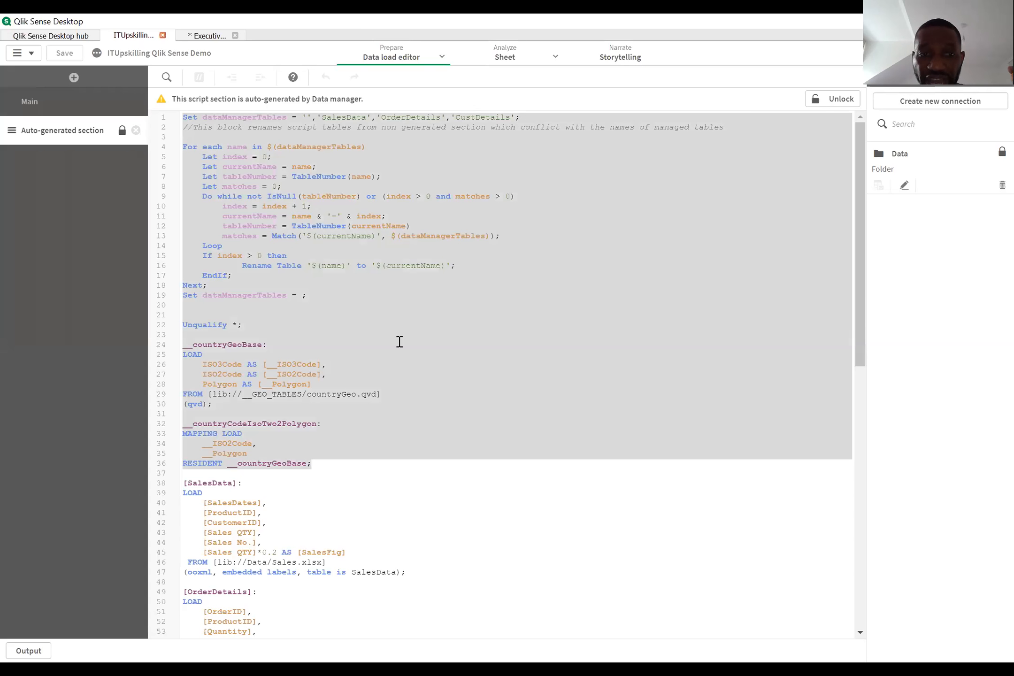
scroll(398, 338, "down", 4)
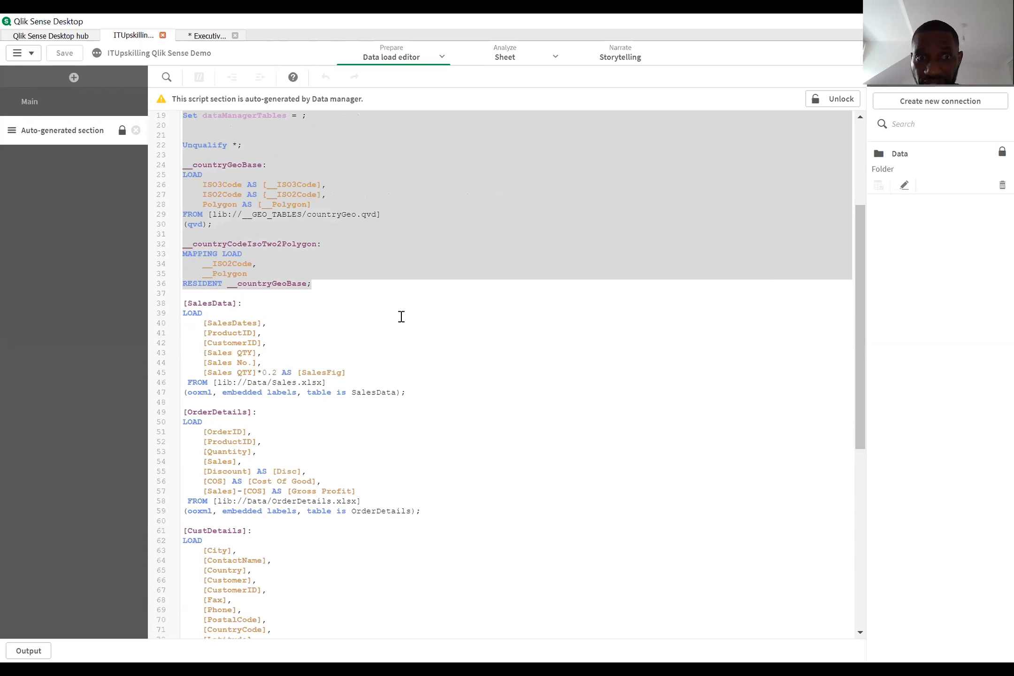
scroll(402, 311, "down", 2)
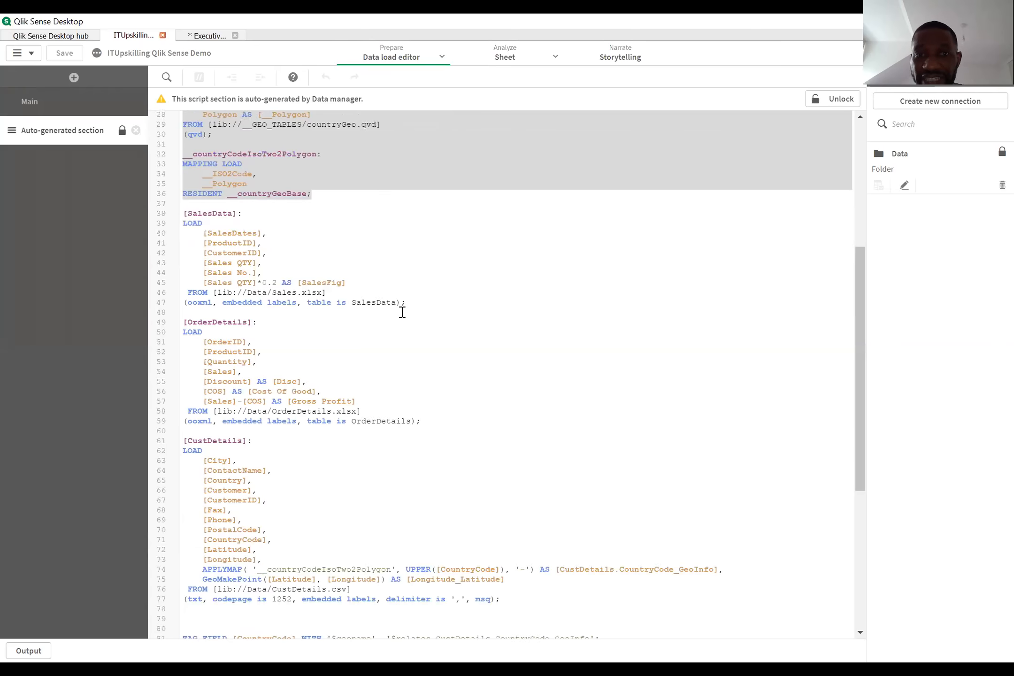
left_click_drag(407, 303, 186, 214)
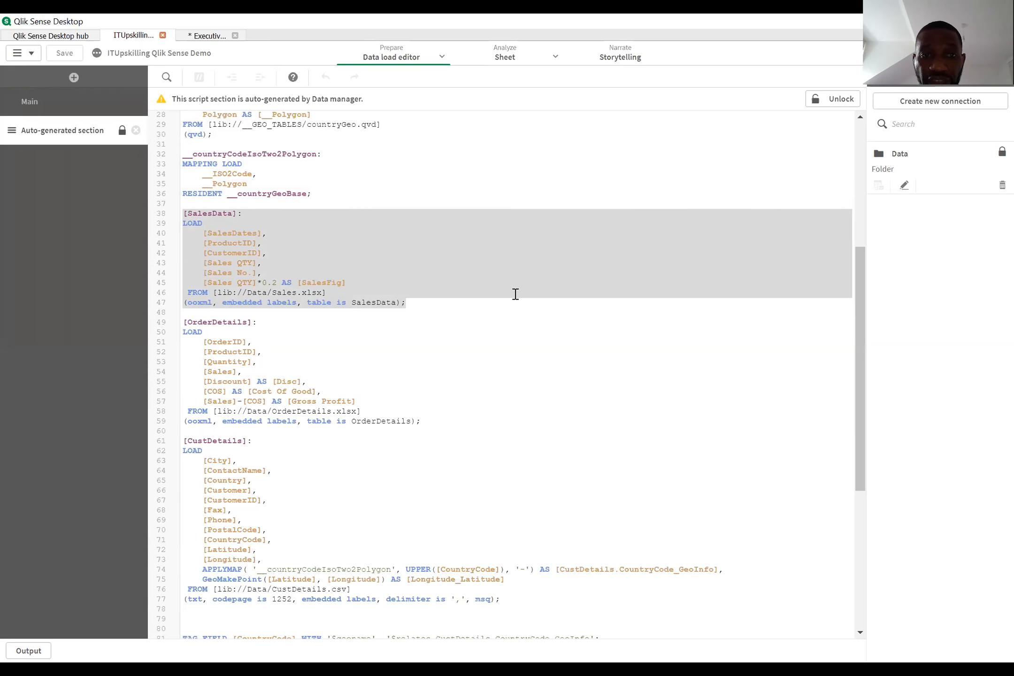
left_click(337, 280)
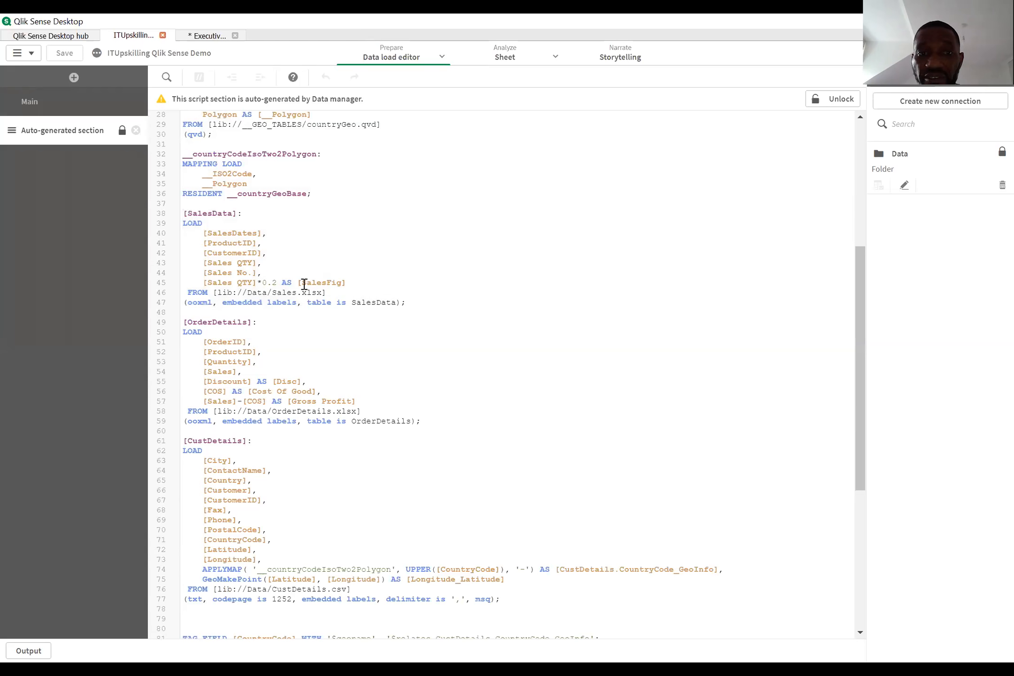
double_click(305, 283)
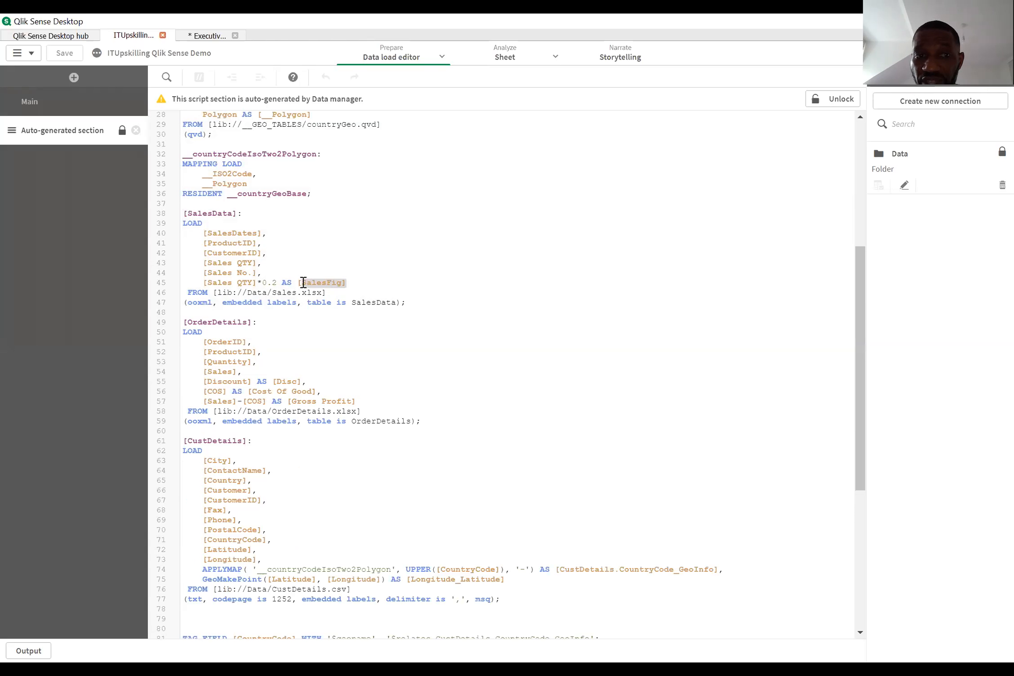
left_click(203, 283, "shift")
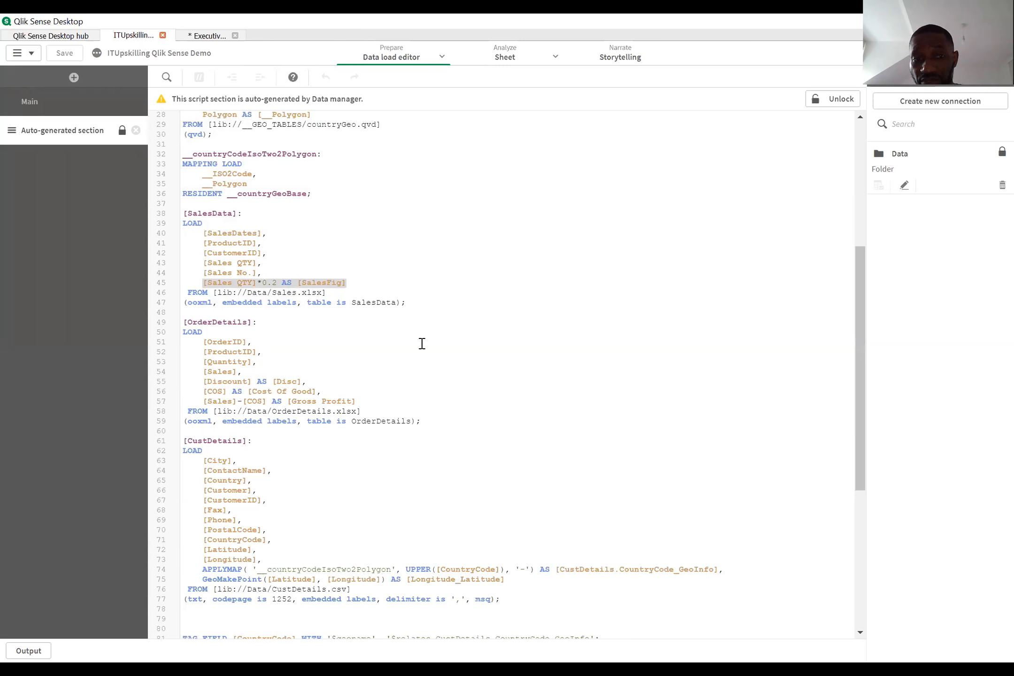
- Examine the renamed and Gross Profit fields in the OrderDetails load, and the script's field tagging and autoCalendar section
scroll(329, 317, "down", 3)
scroll(320, 254, "down", 2)
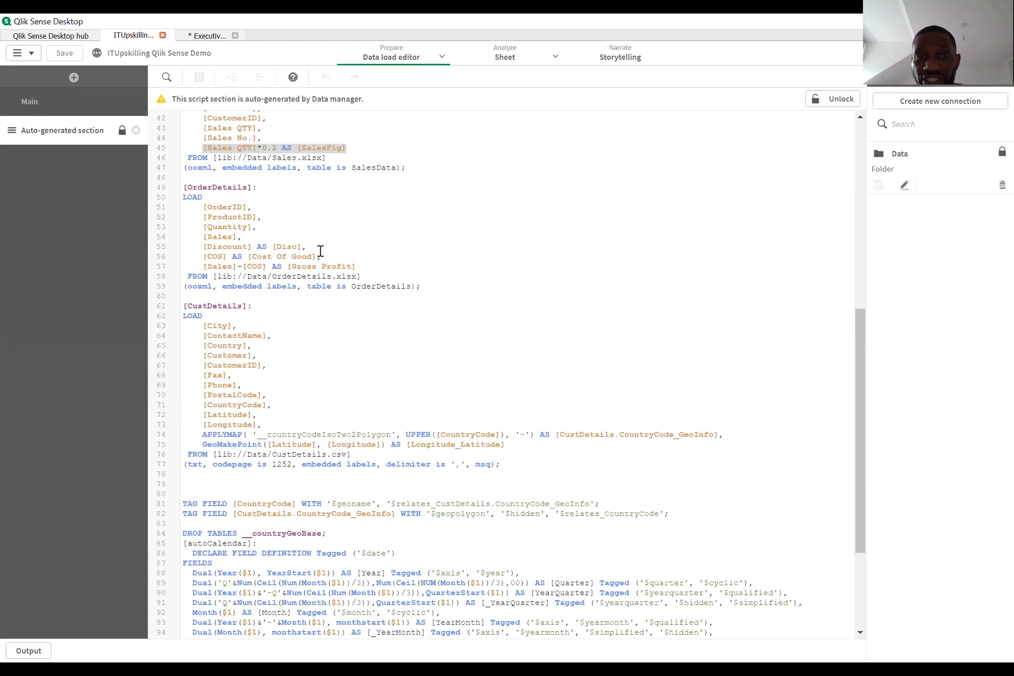
left_click_drag(200, 245, 343, 253)
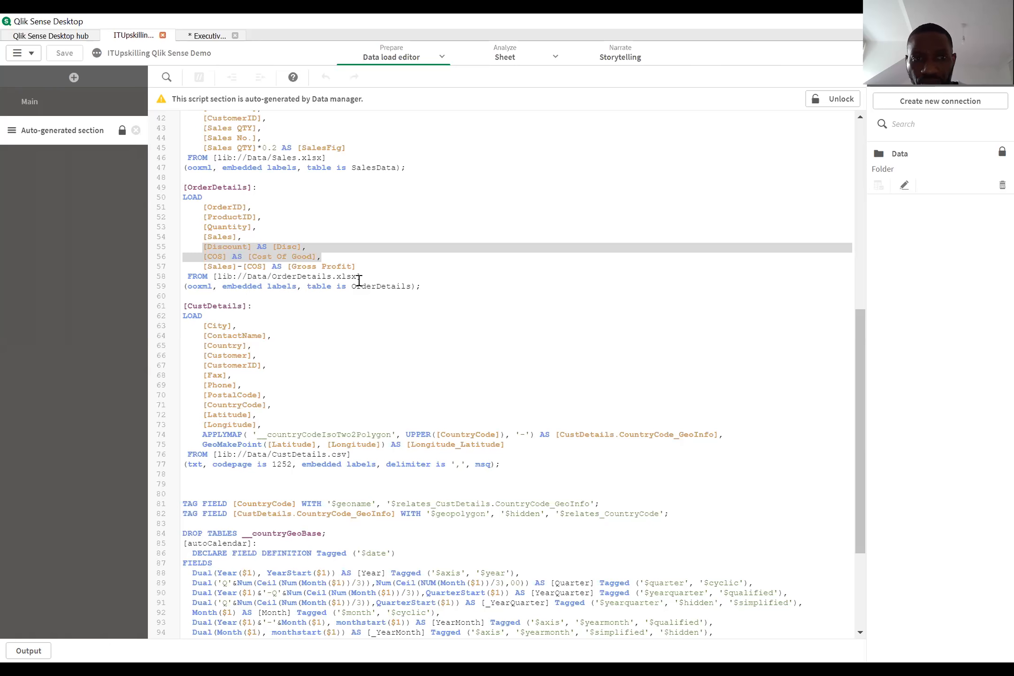
left_click_drag(364, 265, 201, 268)
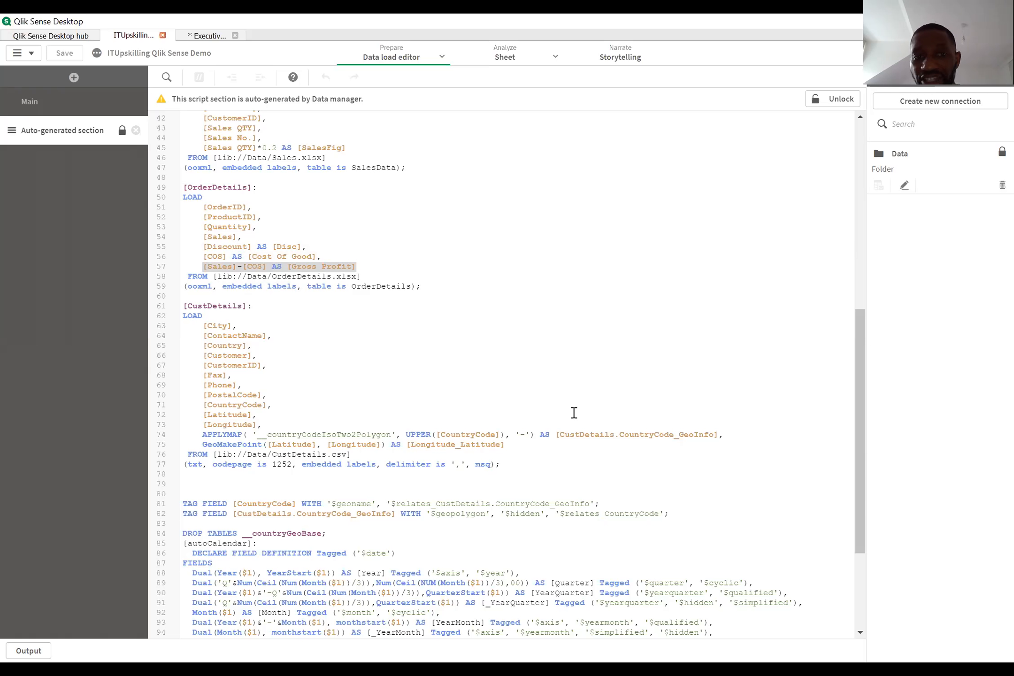
scroll(629, 399, "down", 1)
scroll(603, 410, "down", 3)
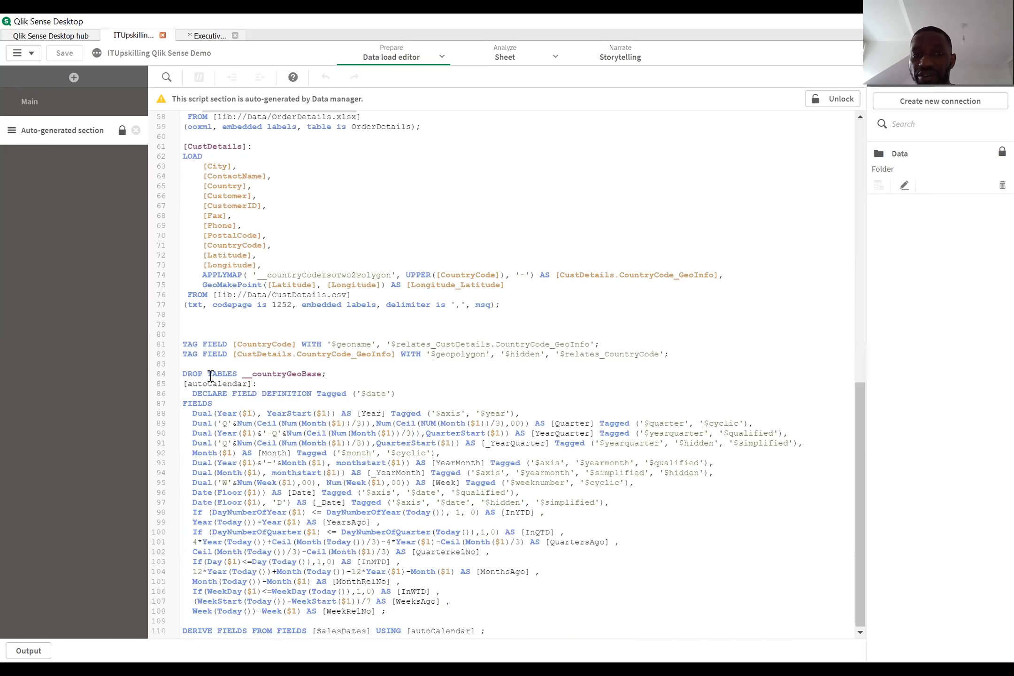
left_click_drag(183, 342, 629, 647)
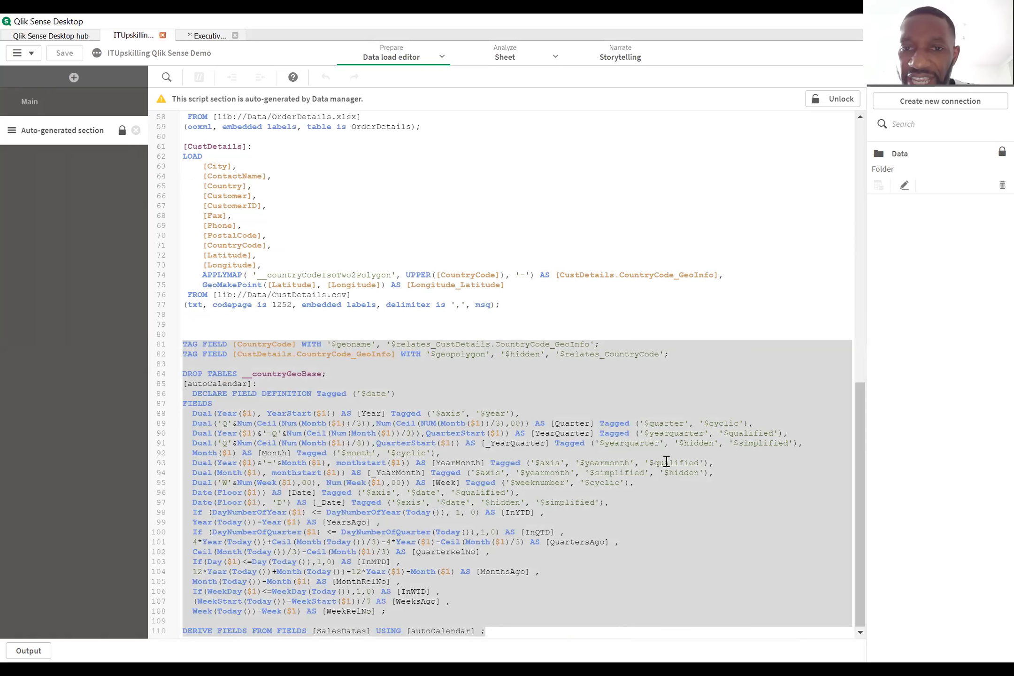
scroll(665, 460, "up", 8)
scroll(669, 436, "up", 4)
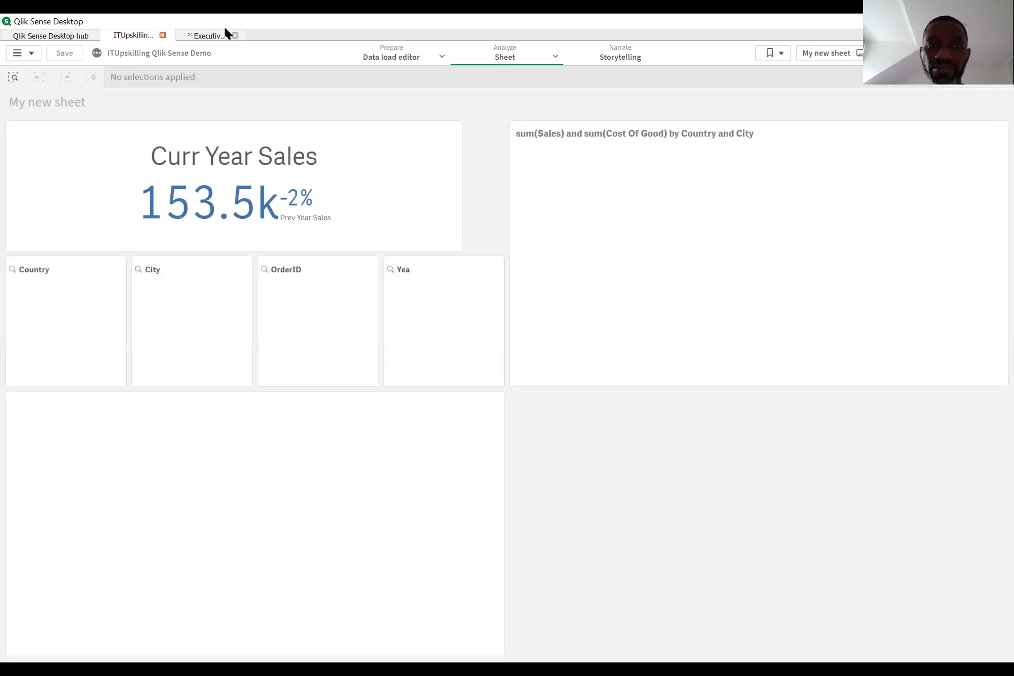
- Close the Executive Dashboard app and open the Data manager of the ITUpskilling Qlik Sense Demo app
left_click(211, 39)
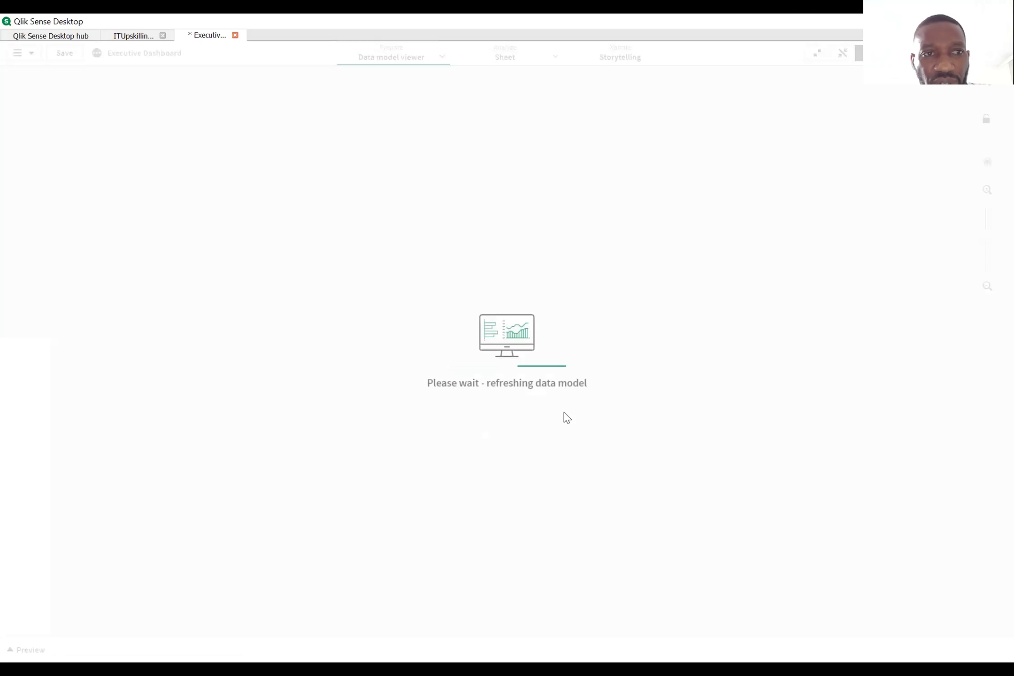
left_click(136, 36)
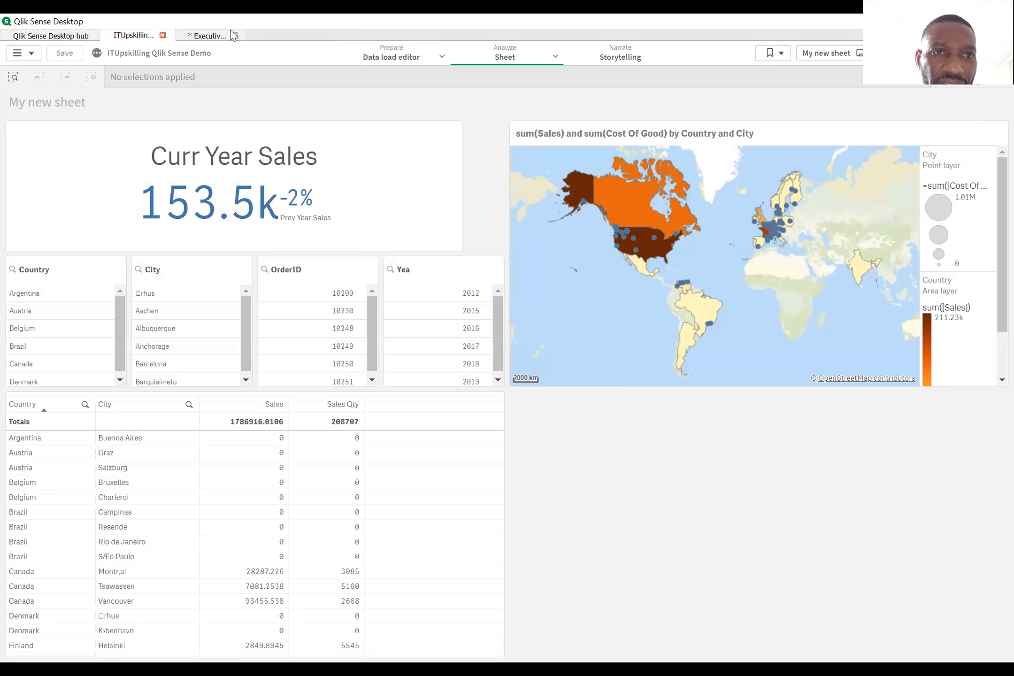
left_click(234, 36)
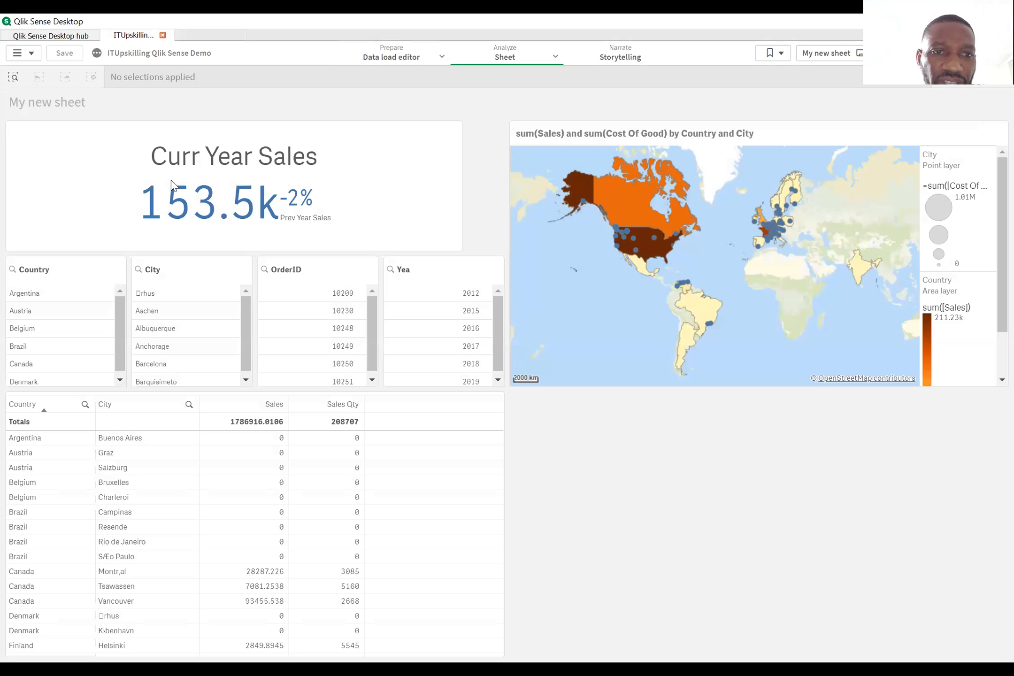
left_click(441, 57)
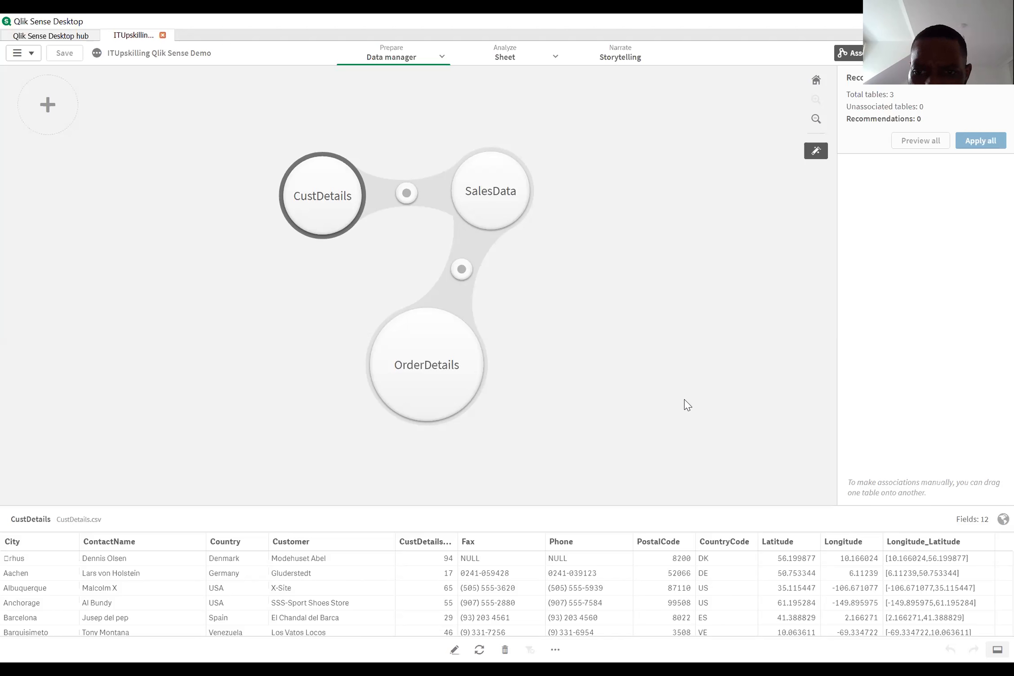
- Switch to the web browser, open google.com in a new tab and search for "qlik sense jobs"
key("alt+Tab")
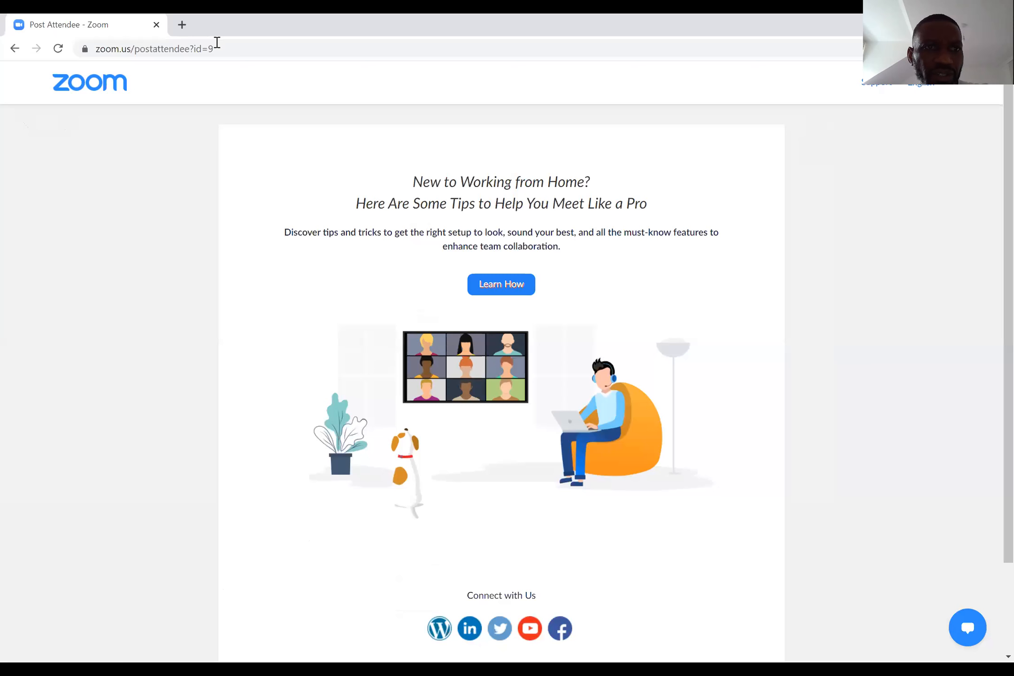
left_click(182, 25)
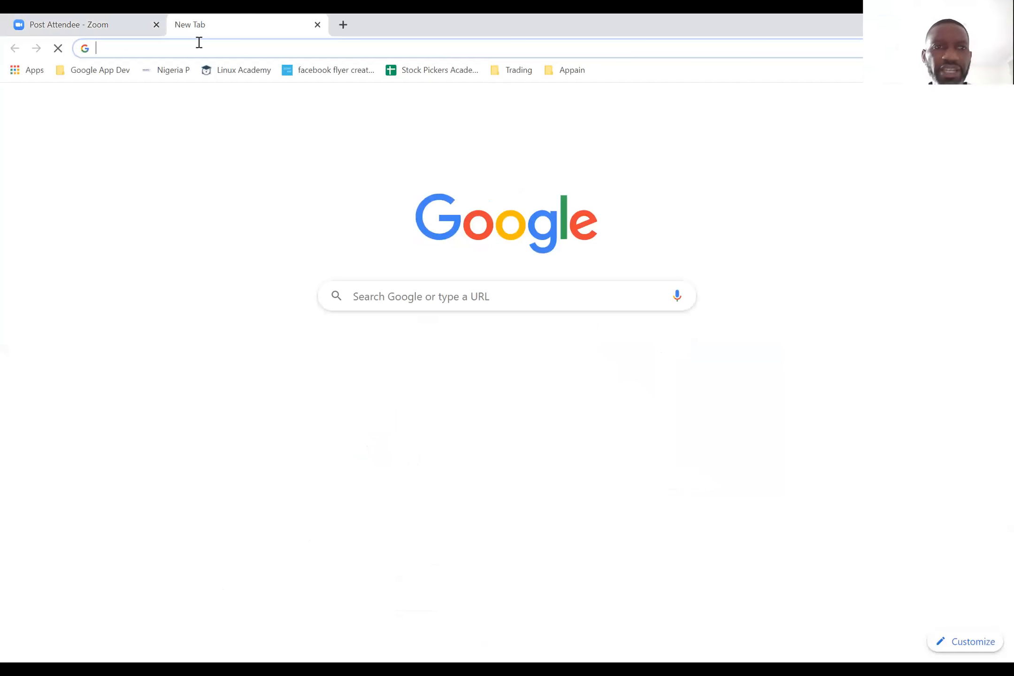
type("google.com")
key("Return")
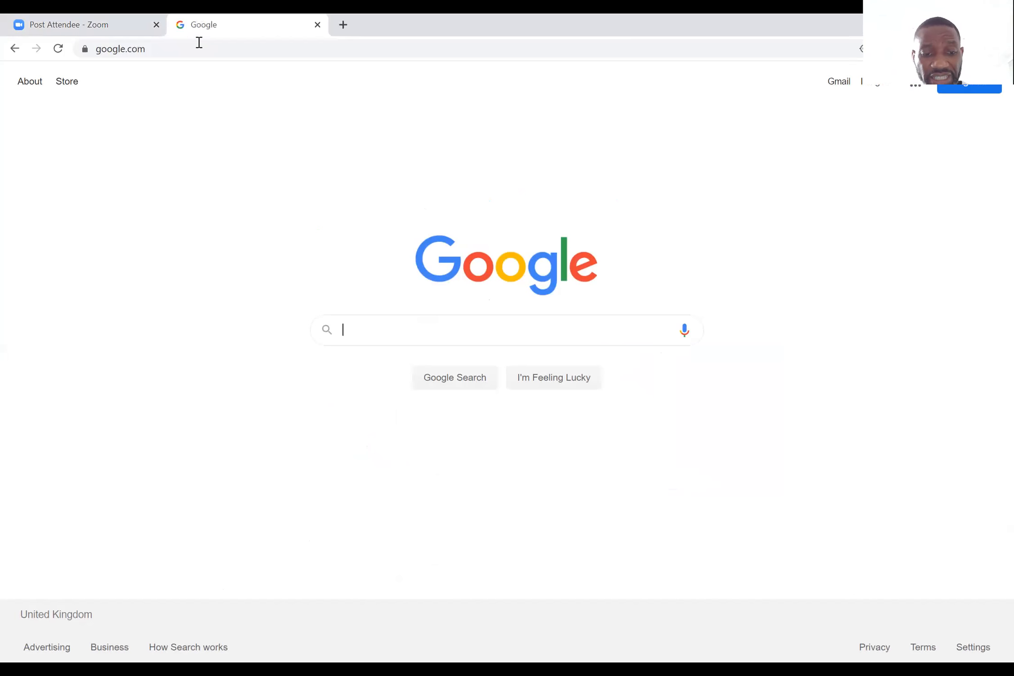
type("QLik Sense ")
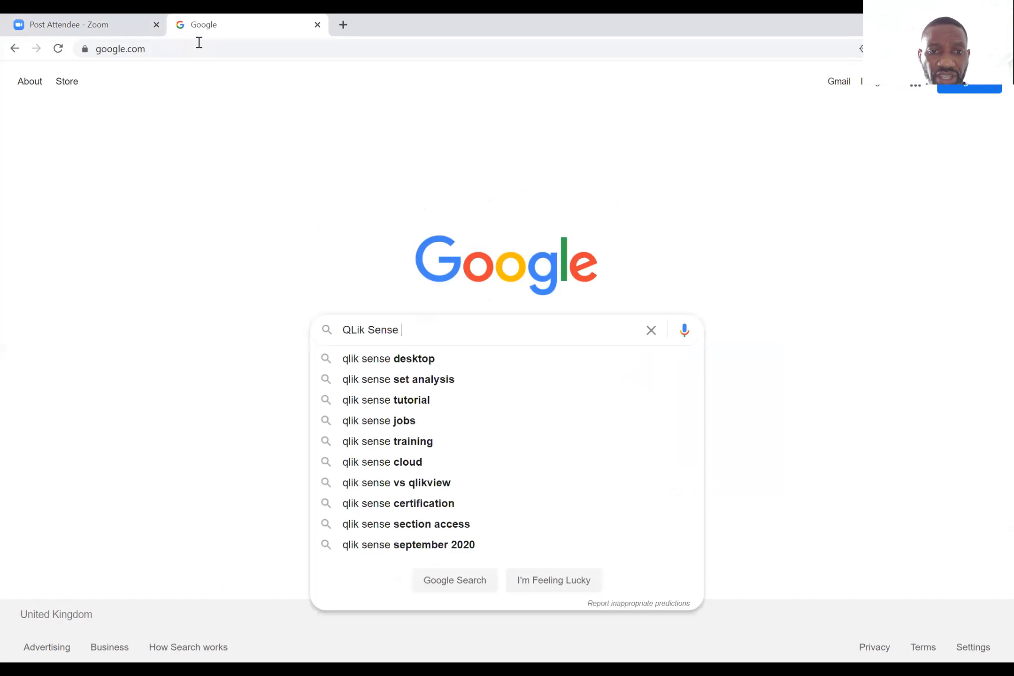
type("jo")
key("Down")
key("Return")
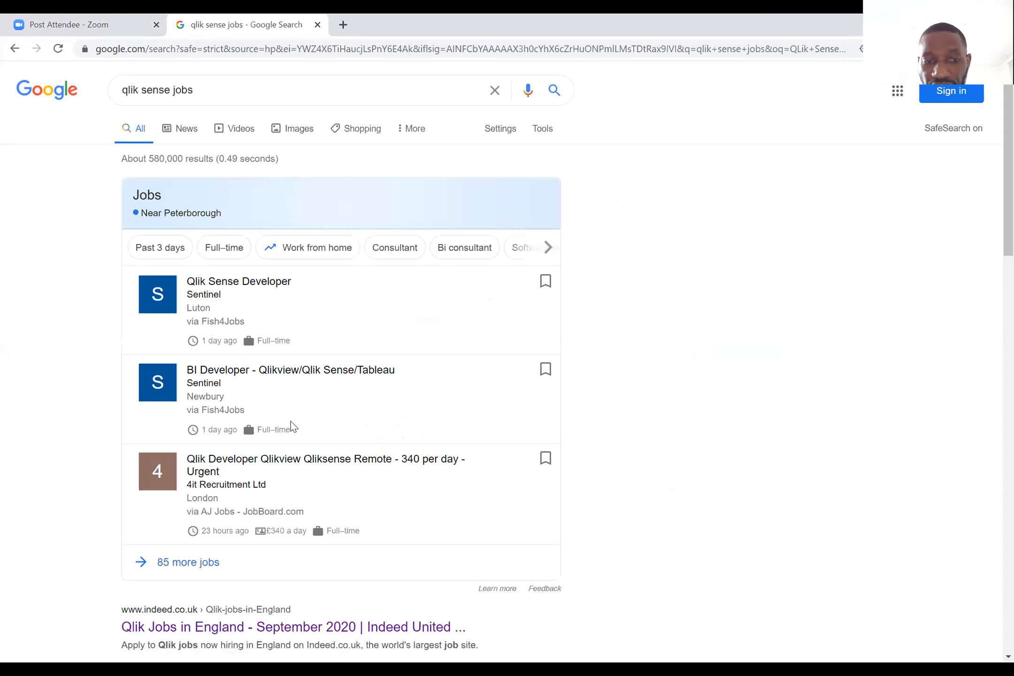
- Open the full job results and read the Sentinel Qlik Sense Developer listing through its essential experience, highlighting the SQL coding skills requirement
left_click(185, 563)
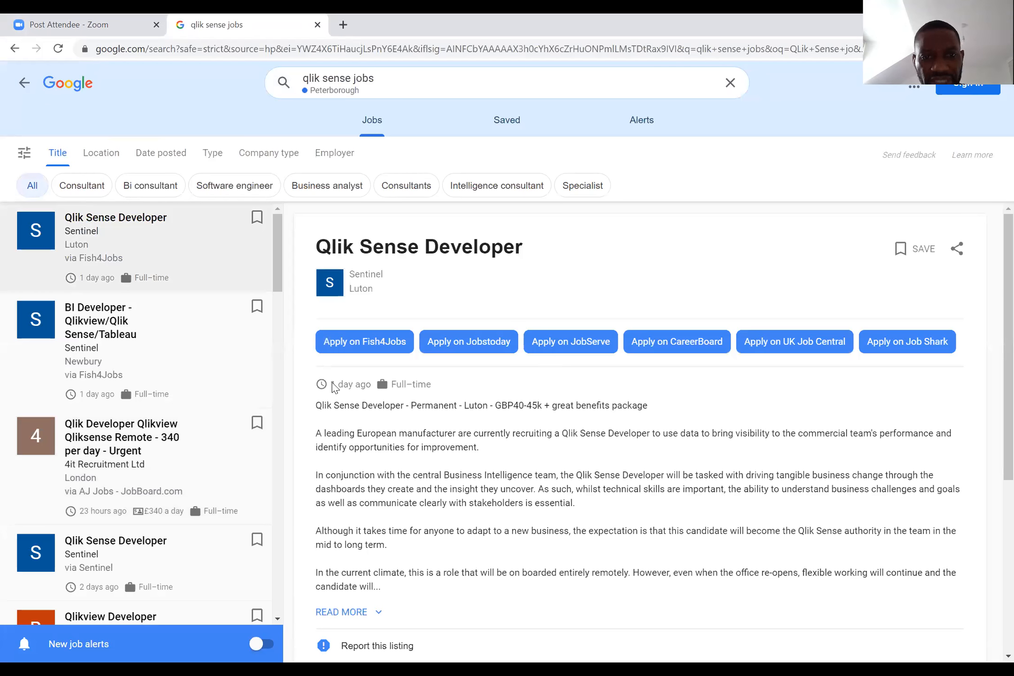
scroll(424, 497, "down", 3)
left_click(378, 477)
scroll(579, 482, "down", 1)
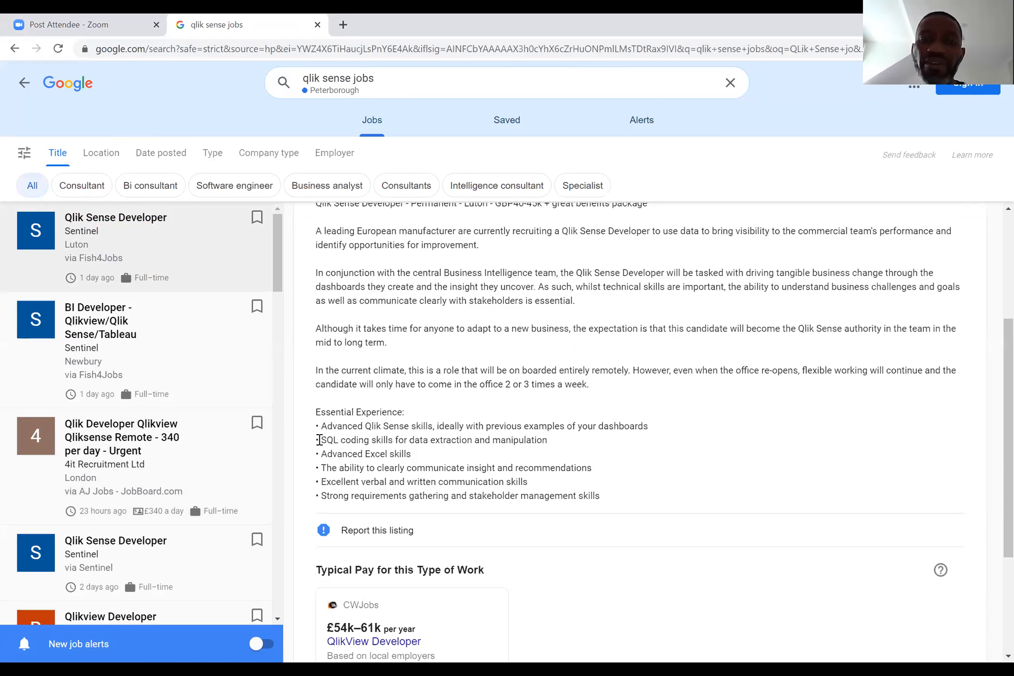
triple_click(553, 443)
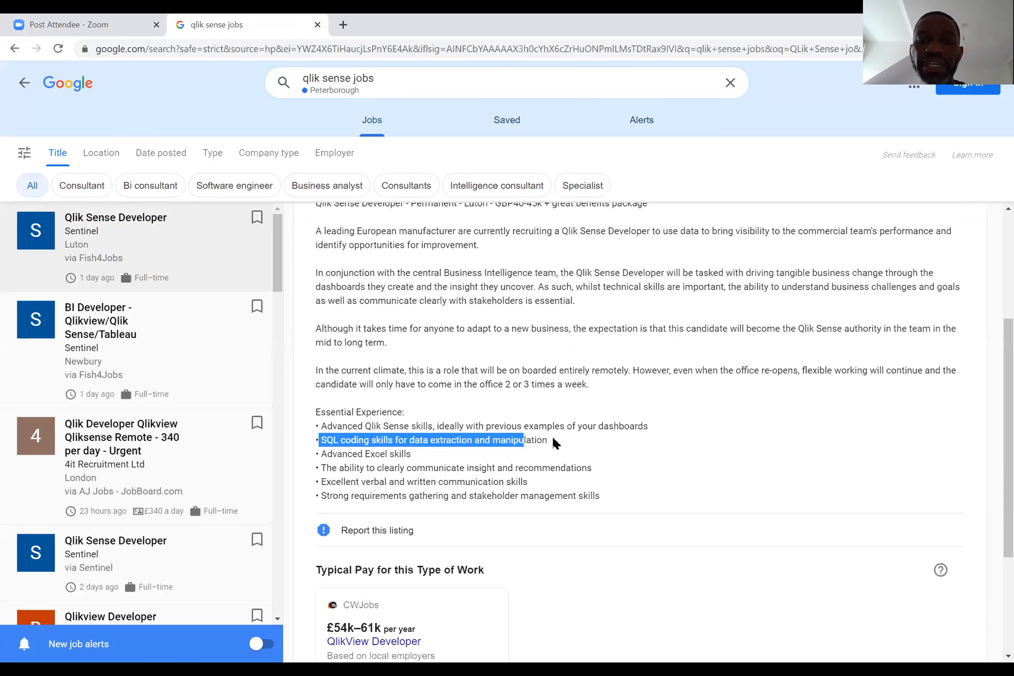
left_click(565, 445)
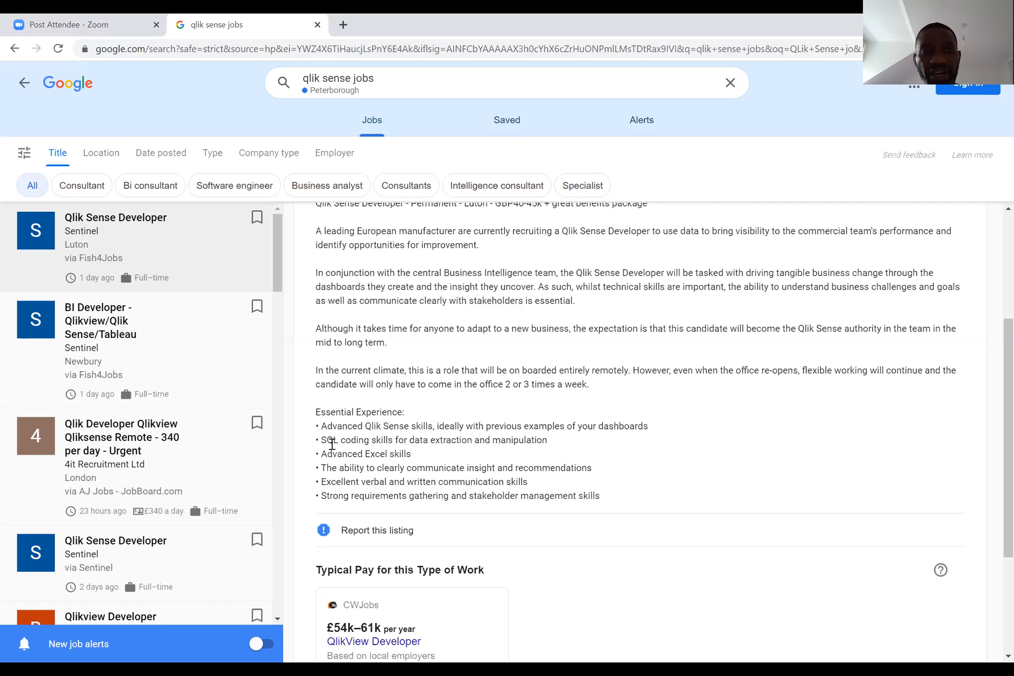
- Filter the job results by type to Contractor and look through the contract listings down to the Certes Computing Qlik Developer role
left_click(242, 264)
left_click(214, 155)
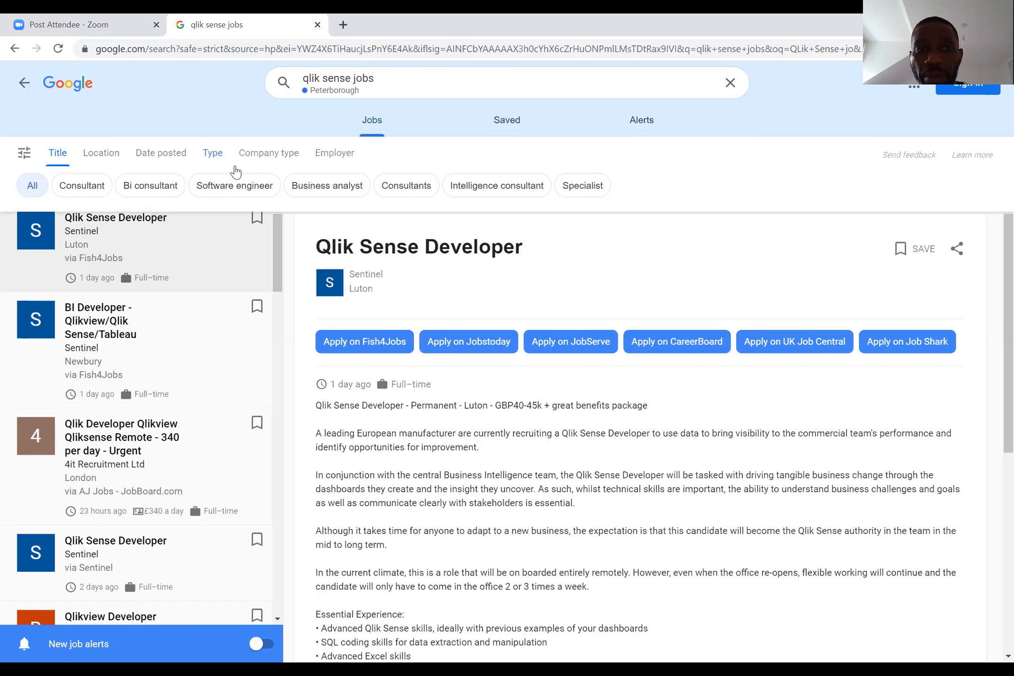
left_click(139, 185)
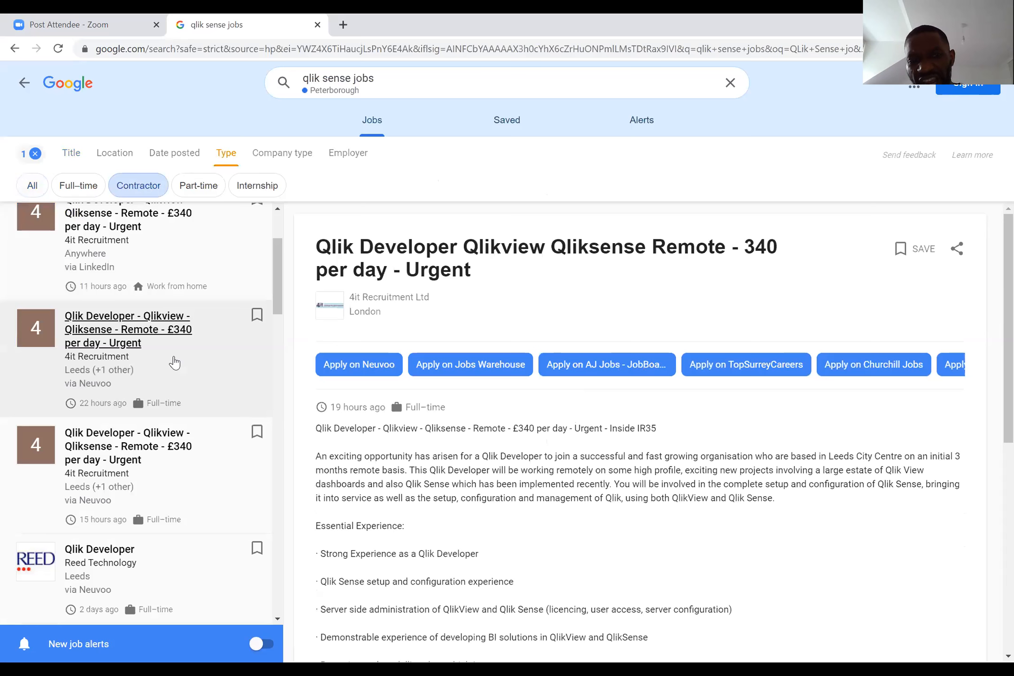
scroll(175, 349, "down", 1)
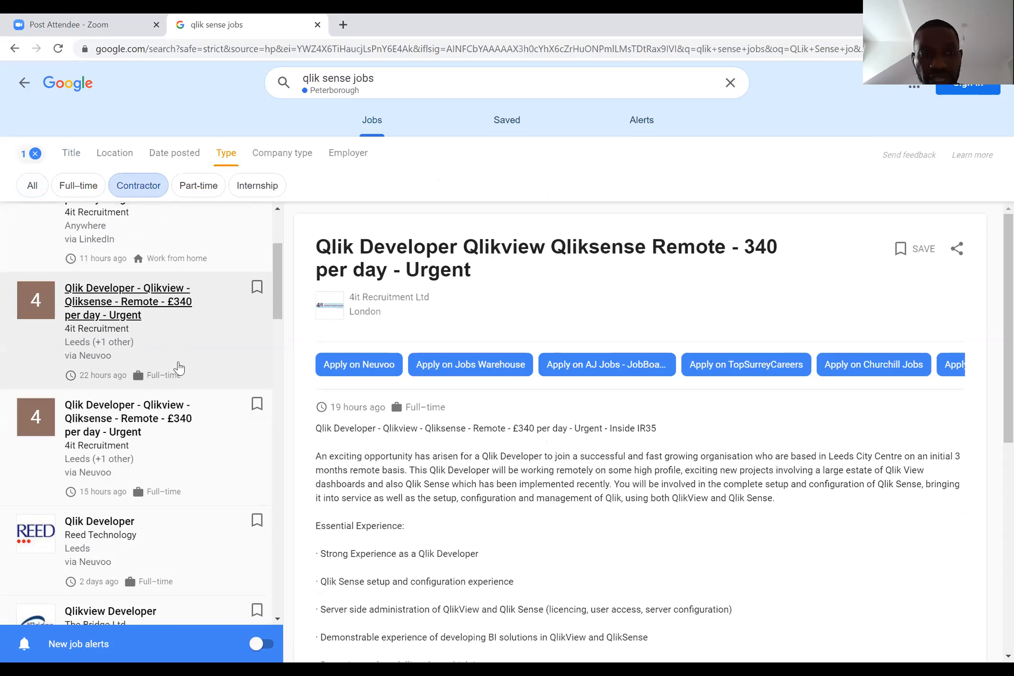
scroll(178, 369, "down", 5)
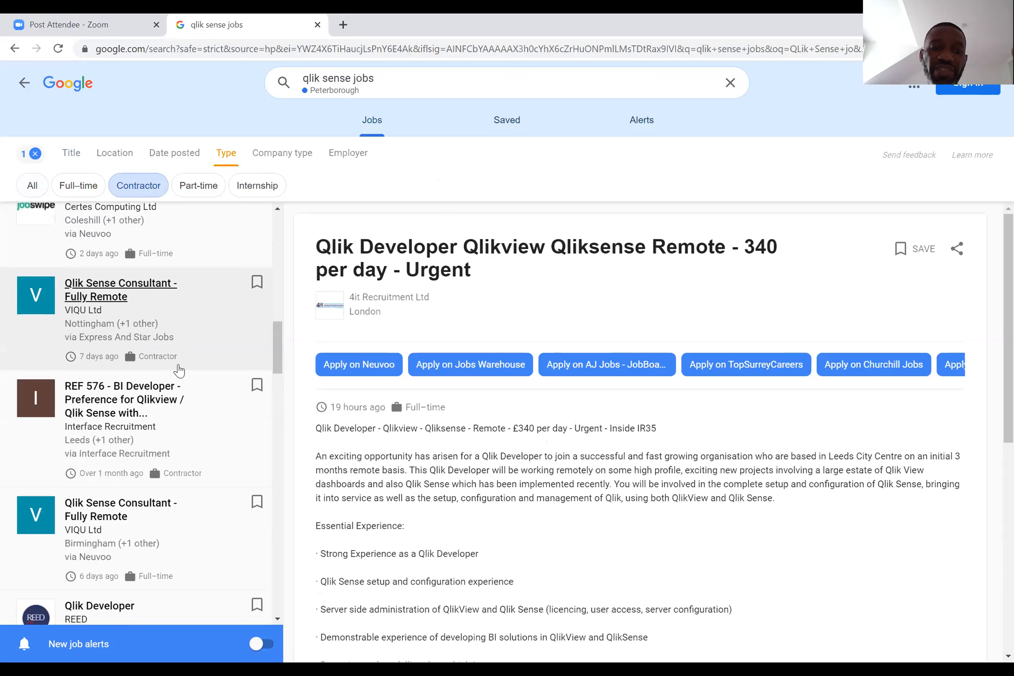
scroll(179, 368, "down", 2)
scroll(177, 370, "down", 5)
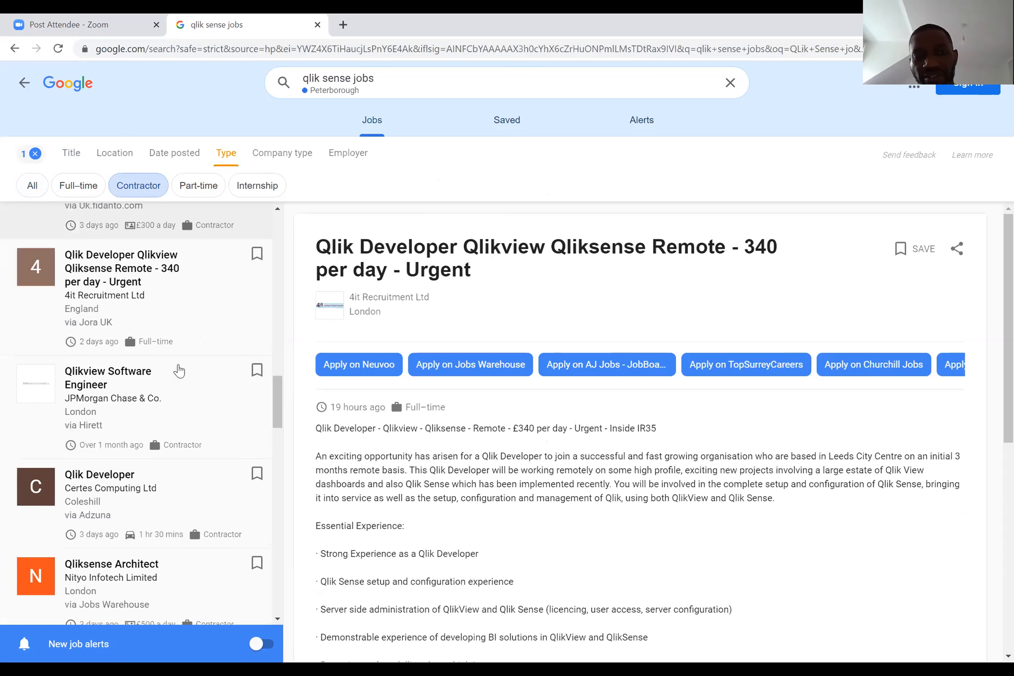
scroll(171, 385, "down", 2)
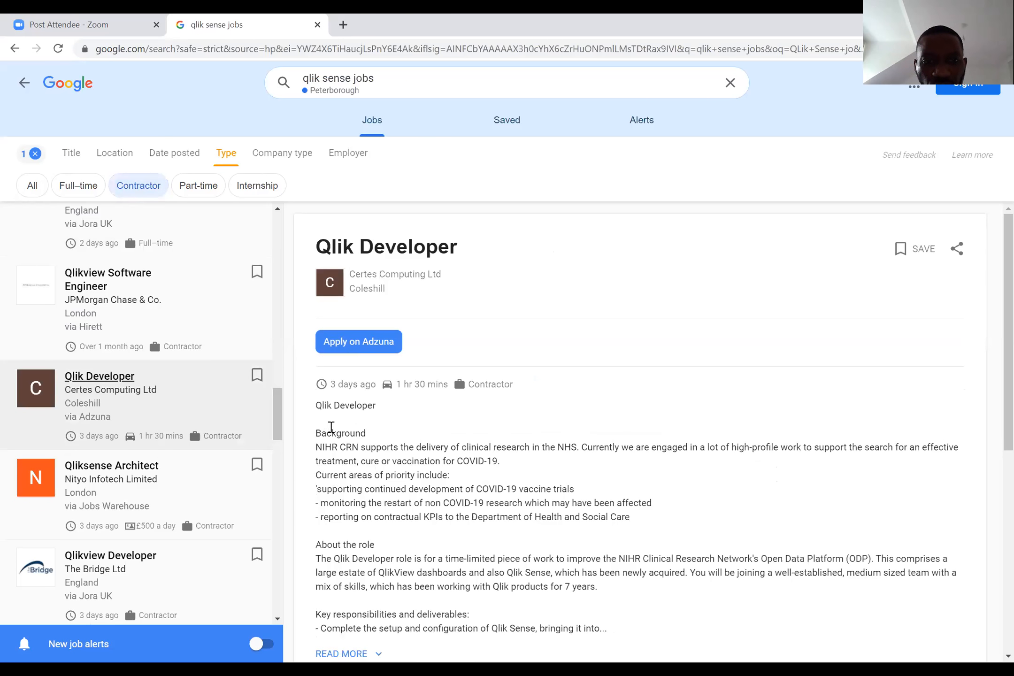
- Expand the Certes Computing Qlik Developer description and examine its responsibilities, essential experience and working arrangements, highlighting the ETL/deployment item
scroll(331, 427, "down", 3)
left_click_drag(331, 427, 757, 438)
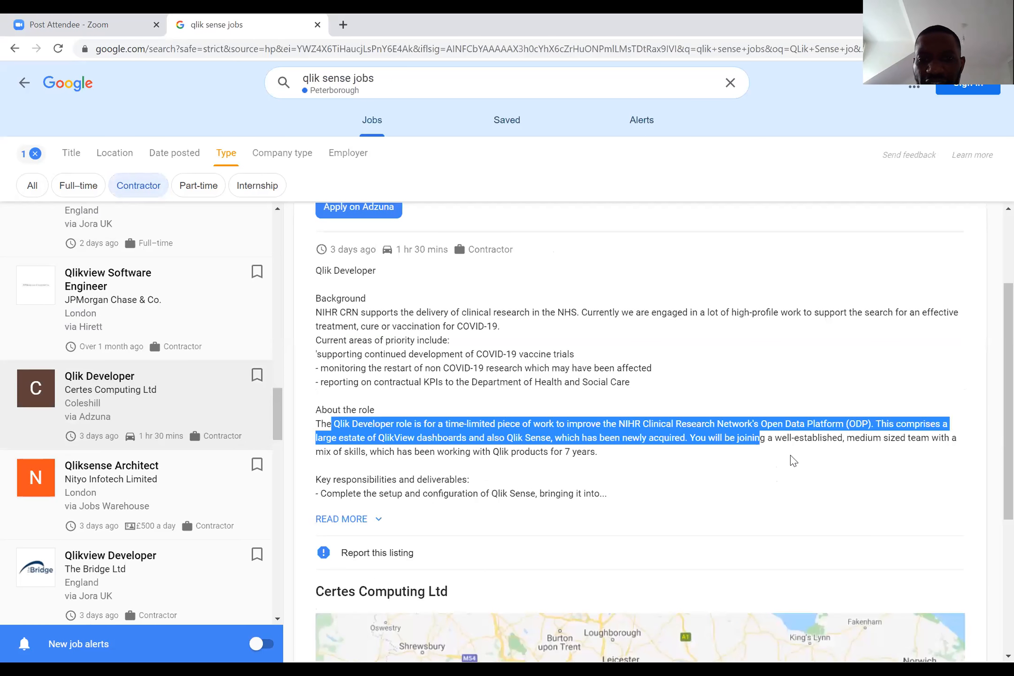
left_click(379, 483)
left_click(349, 518)
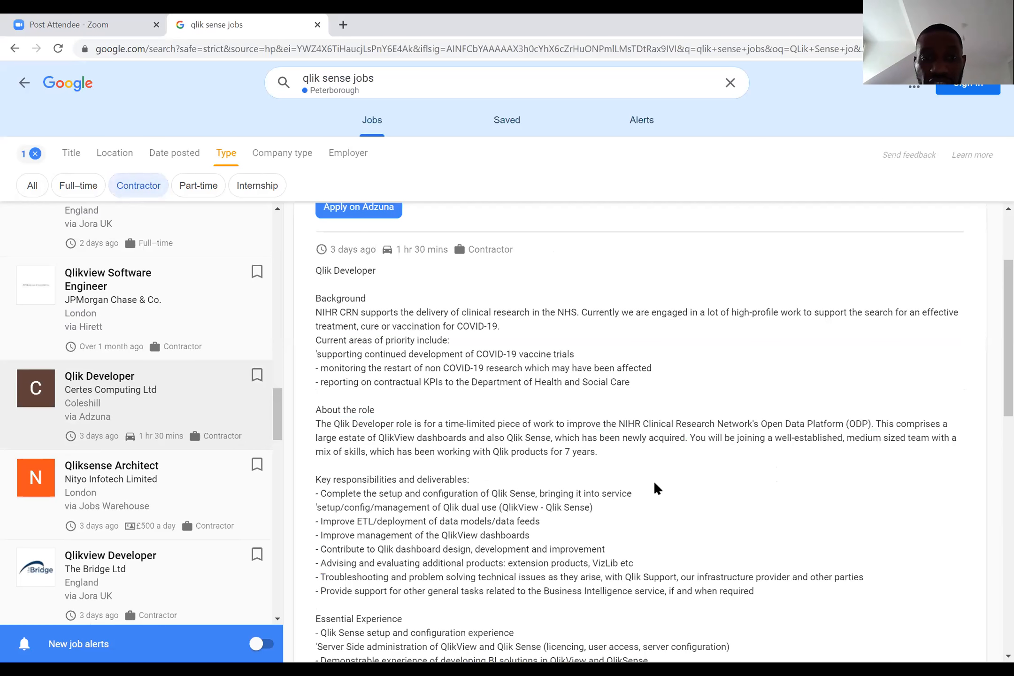
scroll(490, 411, "down", 4)
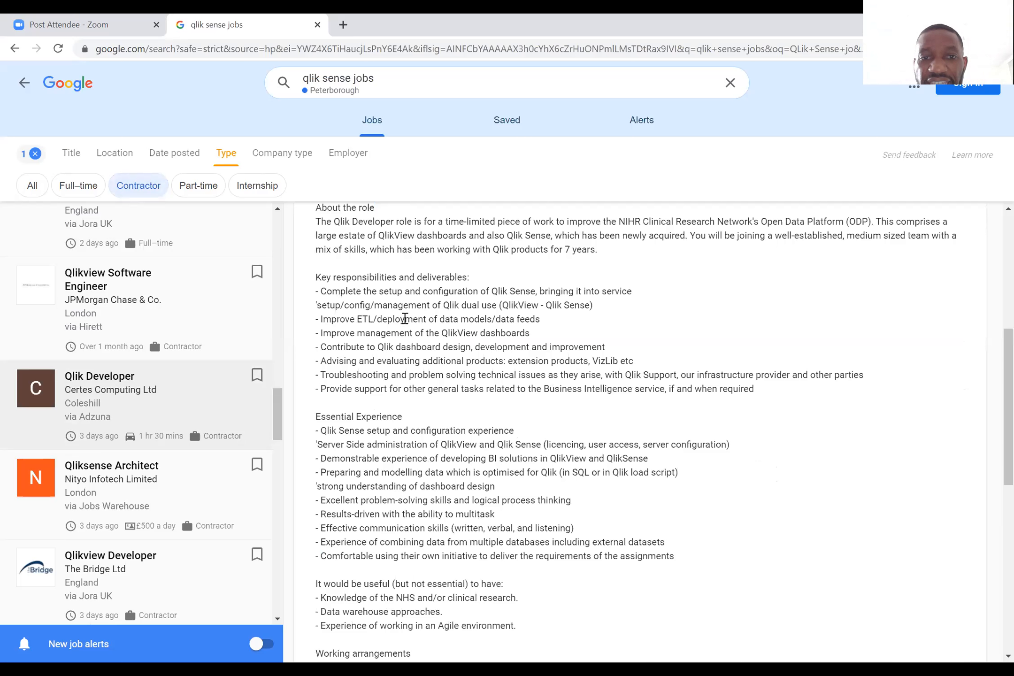
left_click_drag(357, 319, 414, 319)
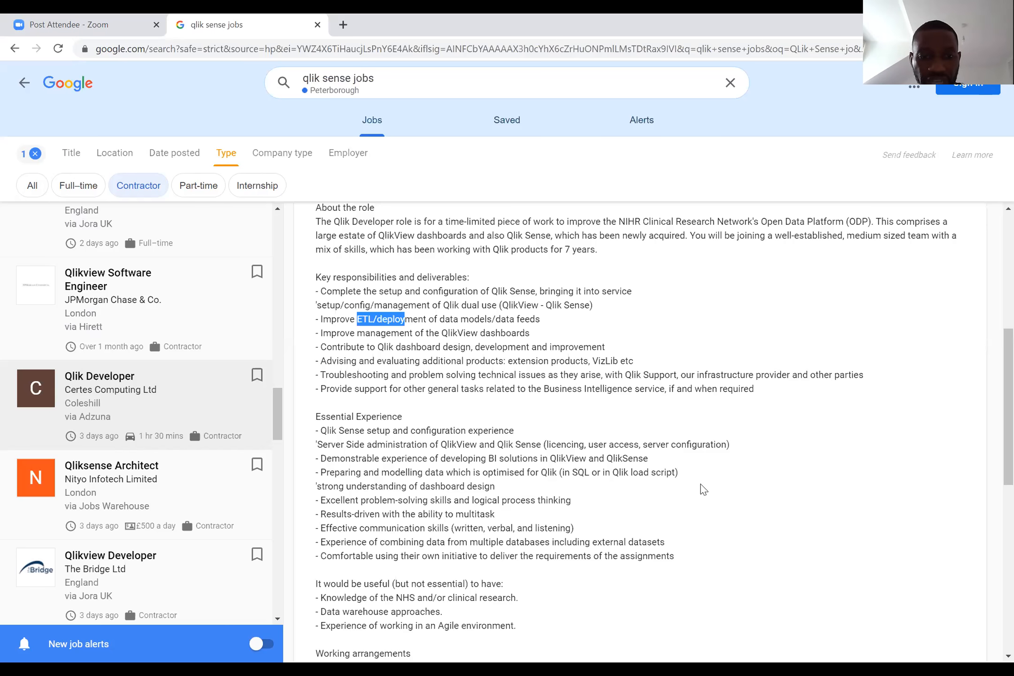
scroll(702, 490, "down", 3)
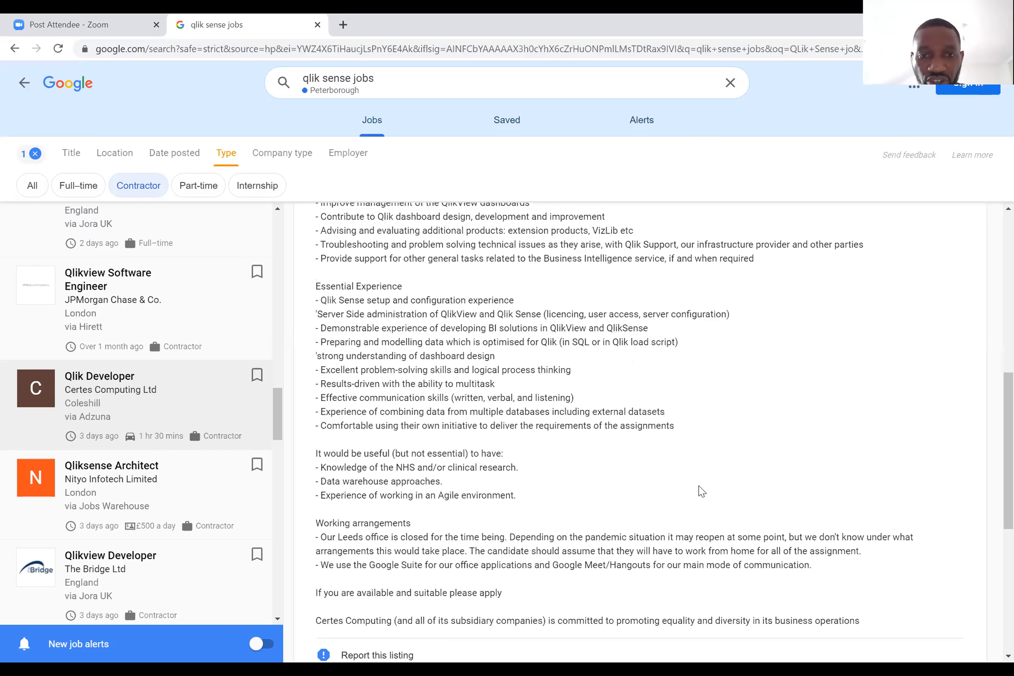
scroll(702, 491, "up", 8)
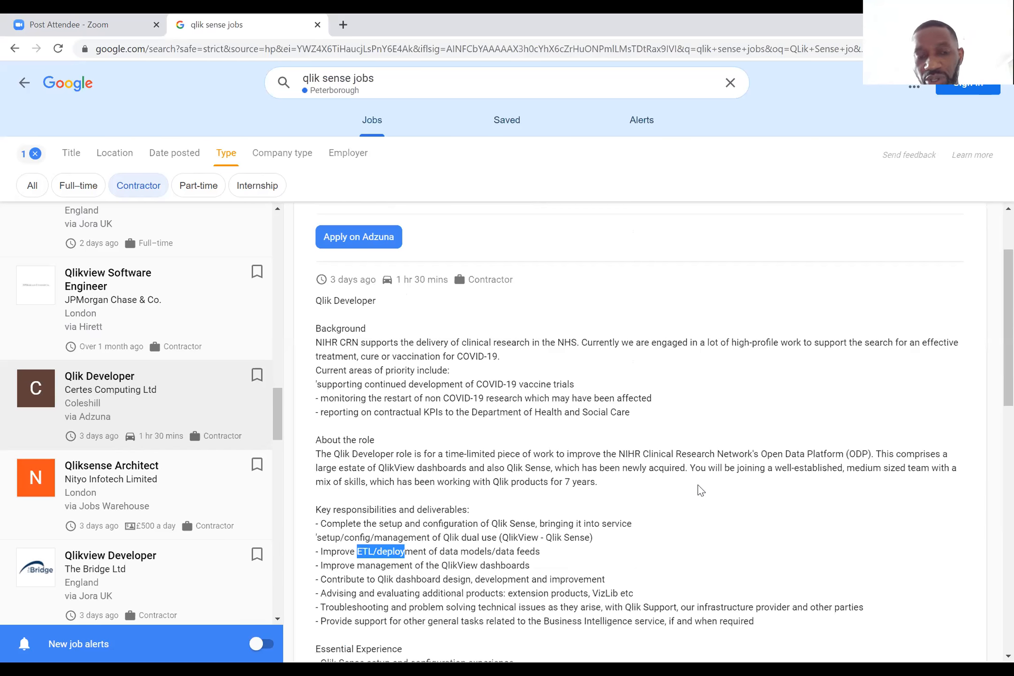
scroll(700, 489, "up", 1)
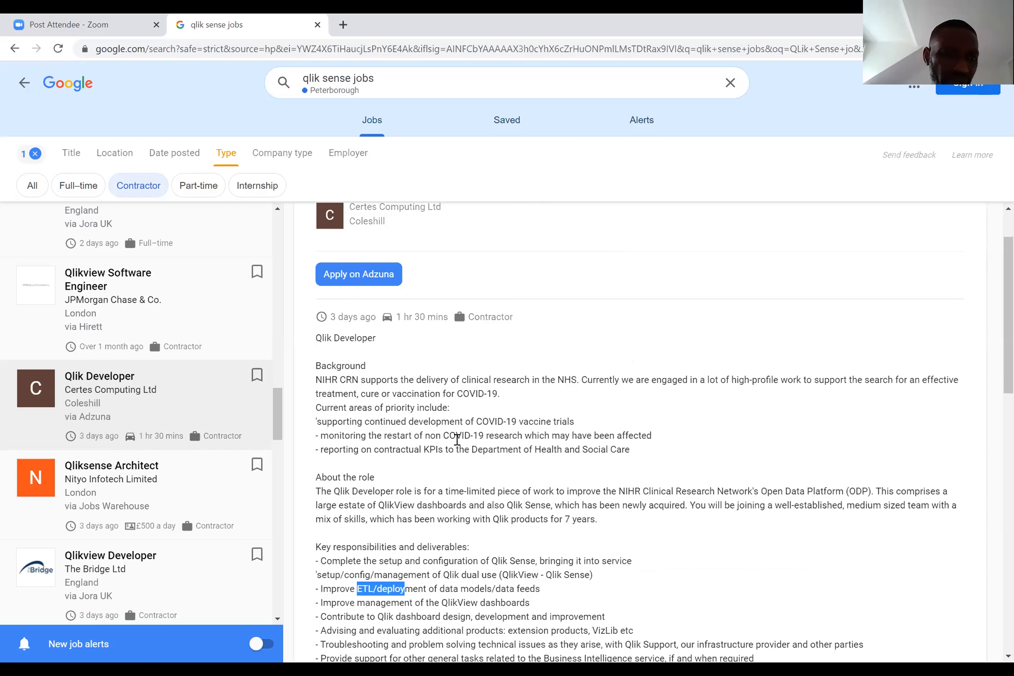
- Open the Nityo Infotech Qliksense Architect listing and read its requirements, highlighting Qlik API
scroll(169, 352, "down", 3)
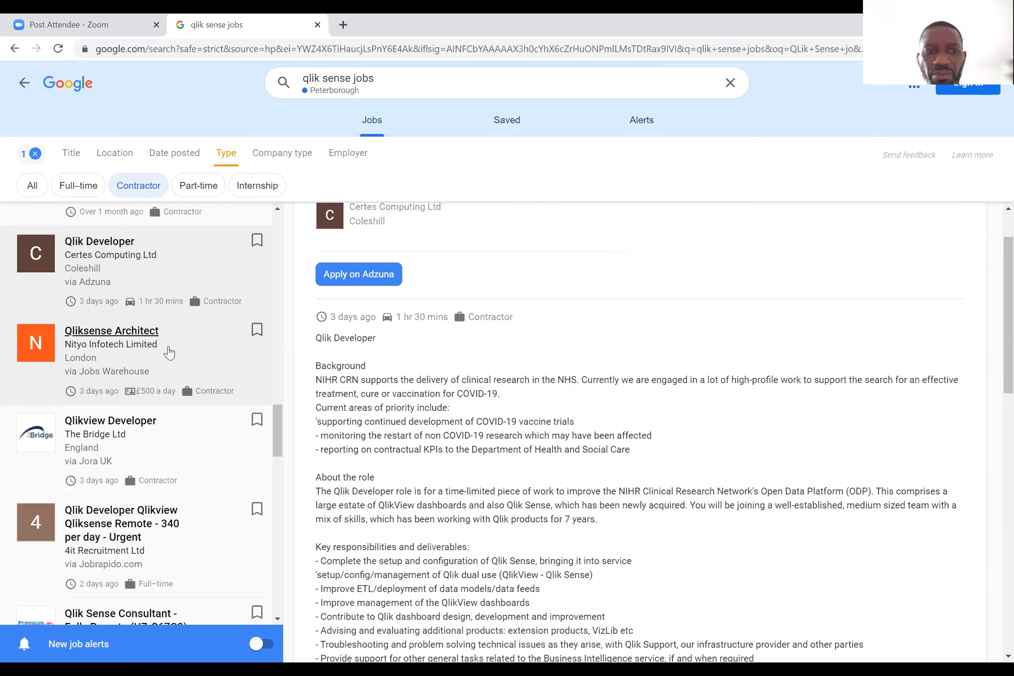
left_click(169, 352)
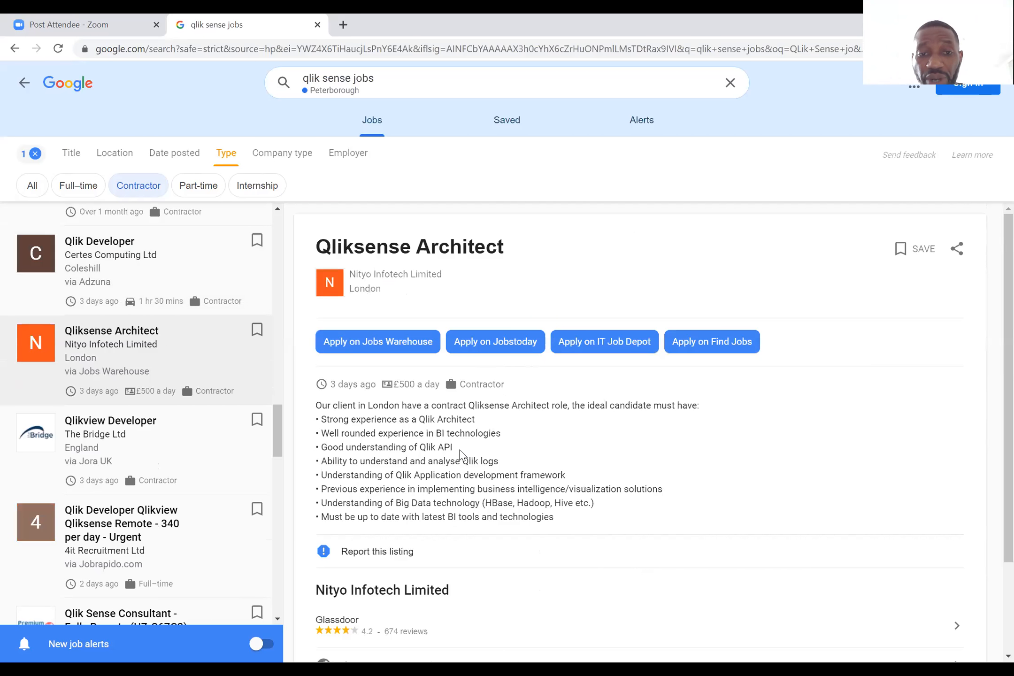
left_click_drag(452, 447, 422, 446)
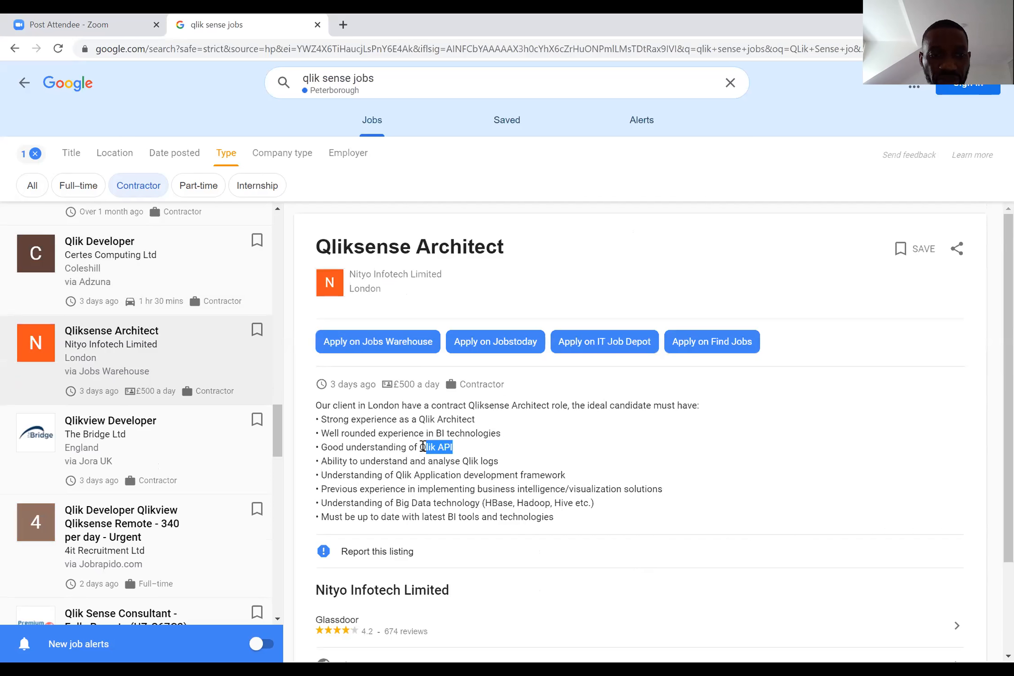
- Open the 4it Recruitment Data Analyst listing for Power BI/QlikView/Tableau and expand its full description
scroll(135, 439, "down", 4)
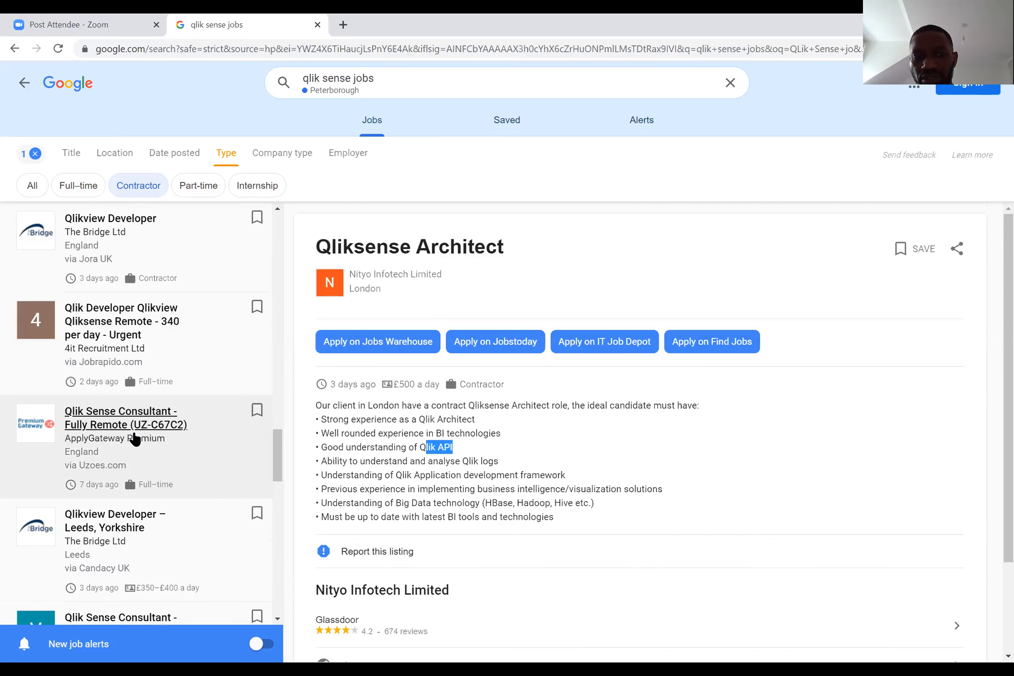
scroll(135, 439, "down", 4)
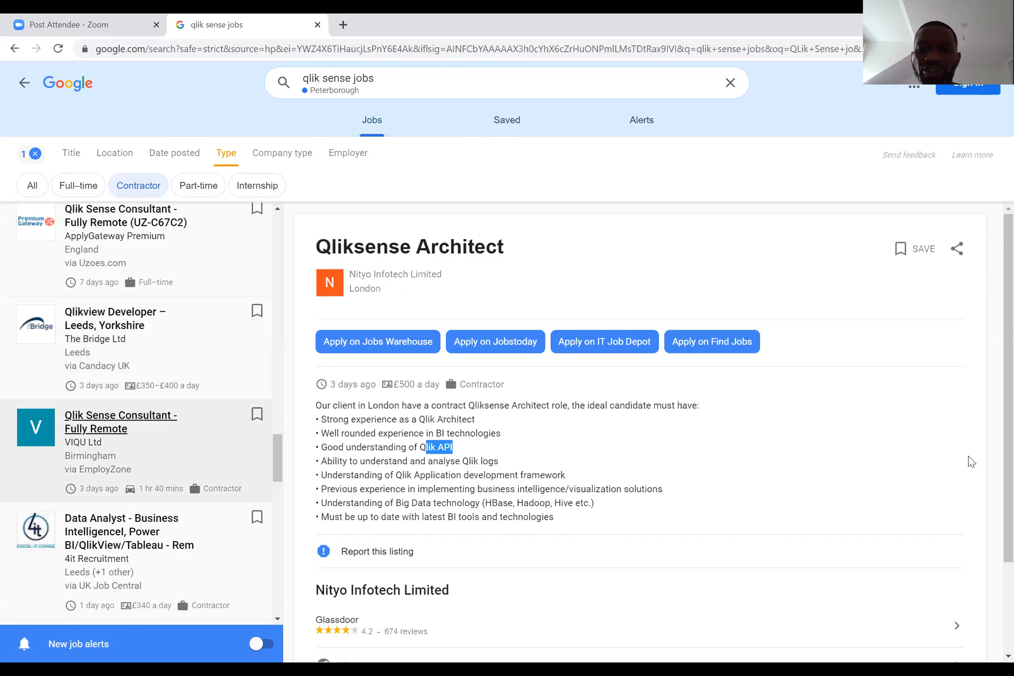
left_click(866, 459)
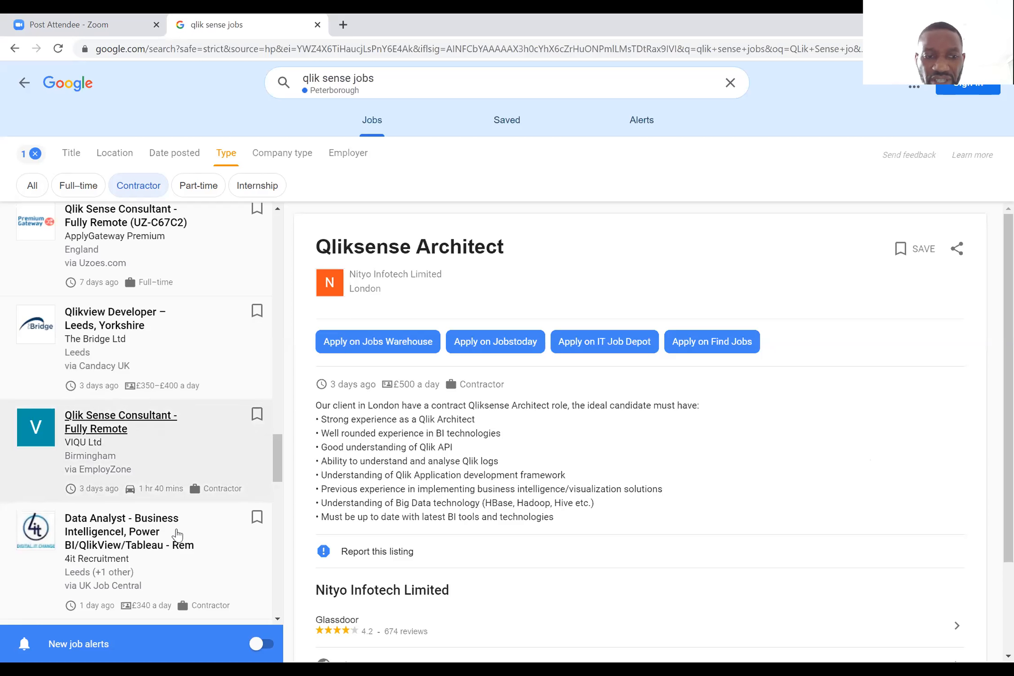
left_click(177, 533)
scroll(600, 523, "down", 1)
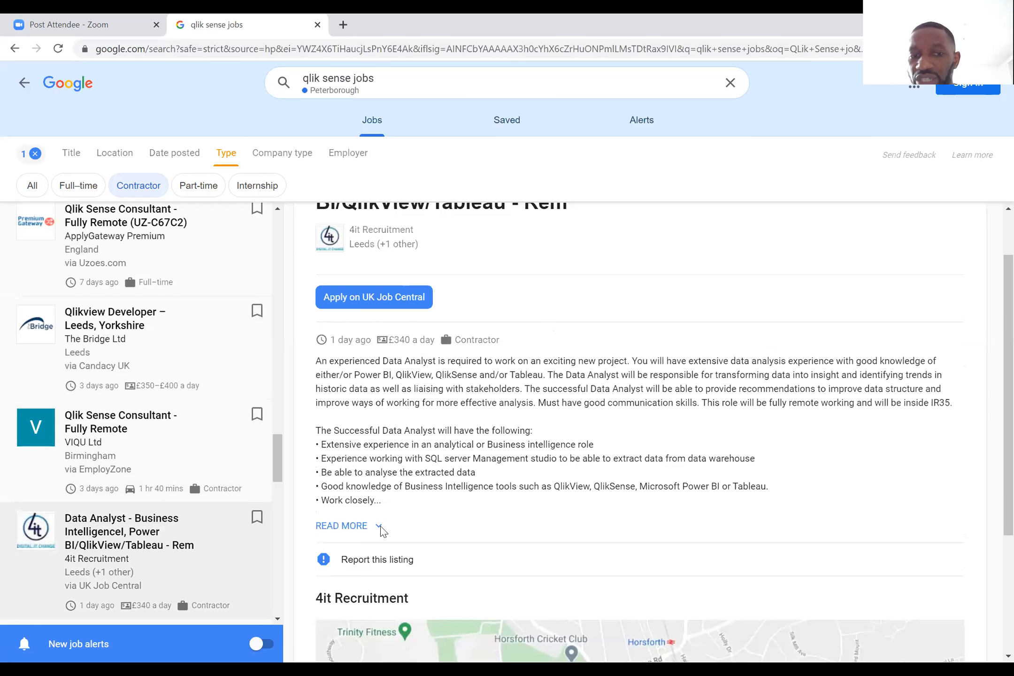
left_click(708, 524)
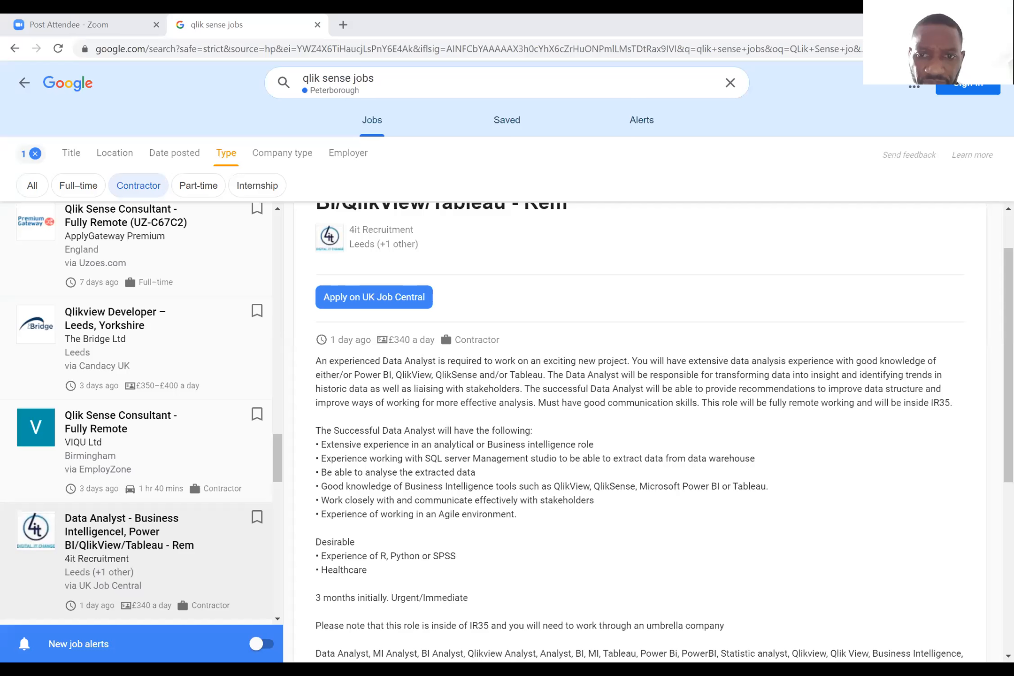
- Switch to QlikView's script editor and fill the Main 2 tab with the test script loading the Characters, ASCII and Transactions tables
key("alt+Tab")
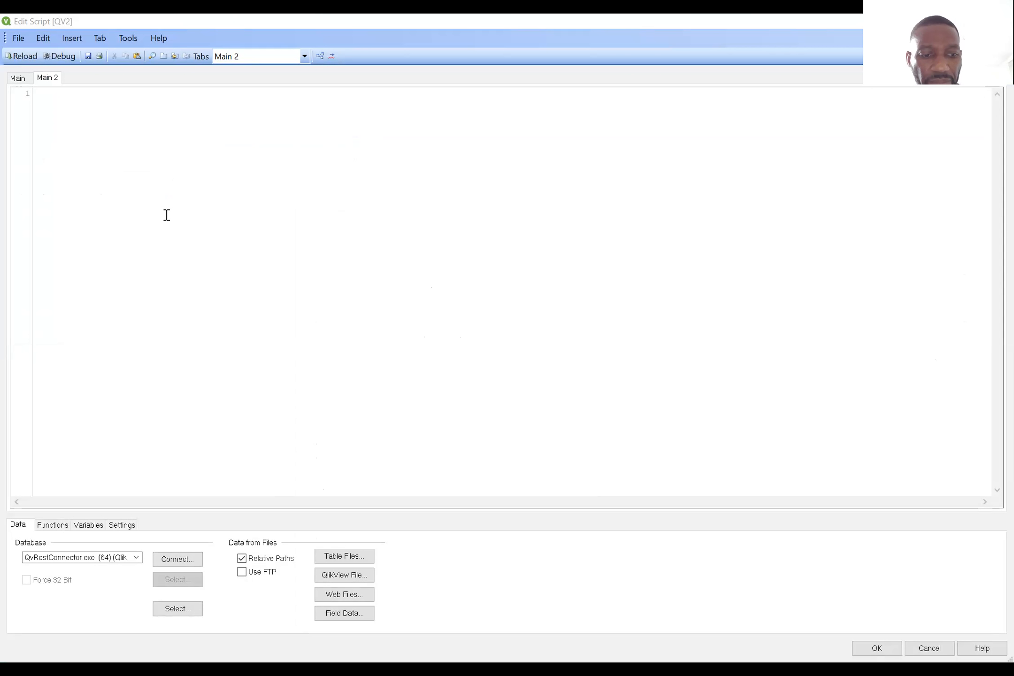
type("Characters: Load Chr(RecNo()+Ord('A')-1) as Alpha, RecNo() as Num autogenerate 26;  ASCII: Load  if(RecNo()>=65 and RecNo()<=90,RecNo()-64) as Num,  Chr(RecNo()) as AsciiAlpha,  RecNo() as AsciiNum autogenerate 255  Where (RecNo()>=32 and RecNo()<=126) or RecNo()>=160 ;  Transactions: Load  TransLineID,  TransID,  mod(TransID,26)+1 as Num,  Pick(Ceil(3*Rand1),'A','B','C') as Dim1,  Pick(Ceil(6*Rand1),'a','b','c','d','e','f') as Dim2,  Pick(Ceil(3*Rand()),'X','Y','Z') as Dim3,  Round(1000*Rand()*Rand()*Rand1) as Expression1,  Round(  10*Rand()*Rand()*Rand1) as Expression2,  Round(Rand()*Rand1,0.00001) as Expression3; Load  Rand() as Rand1,  IterNo() as TransLineID,  RecNo() as TransID Autogenerate 1000  While Rand()<=0.5 or IterNo()=1;   Comment Field Dim1 With \"This is a field comment\";")
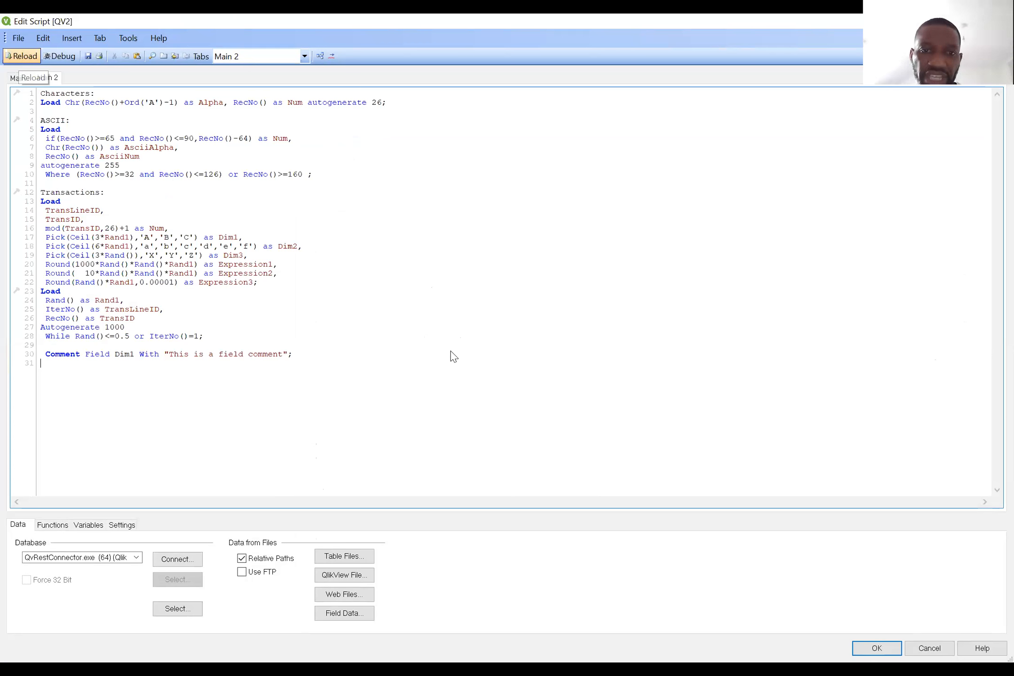
- Reload the script, saving the document as QlikView Demo.qvw, and close the execution progress window
key("ctrl+r")
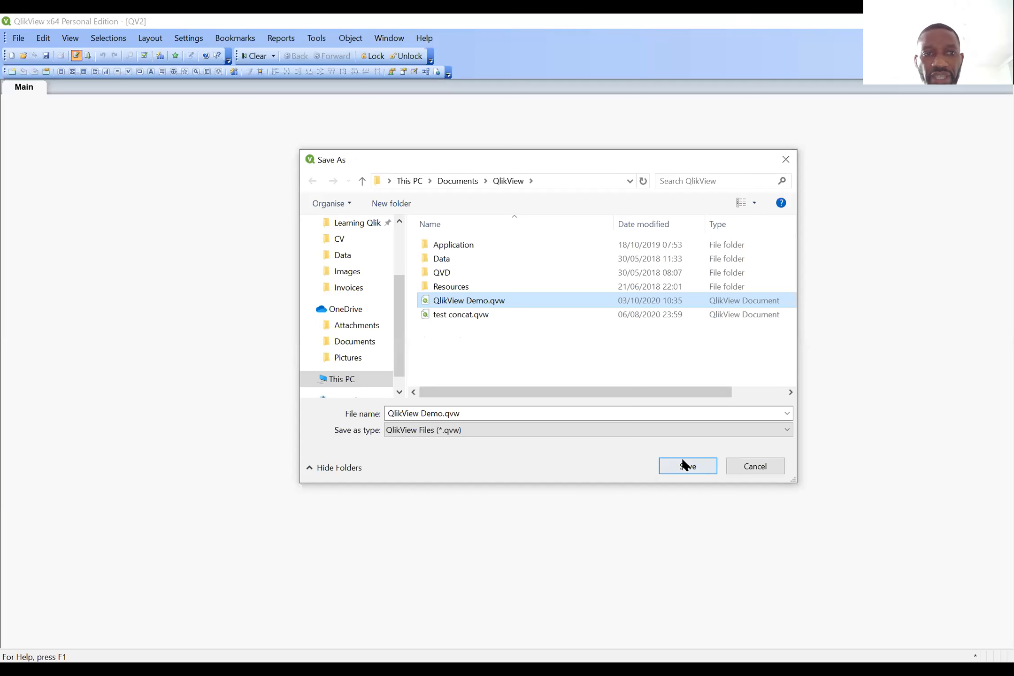
key("Return")
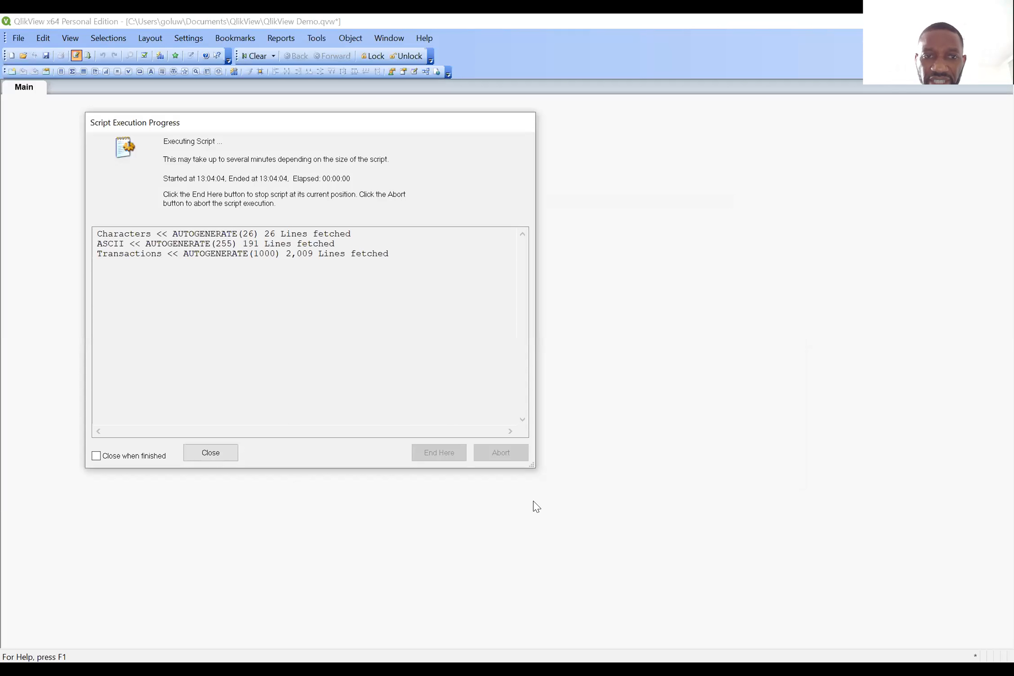
key("Return")
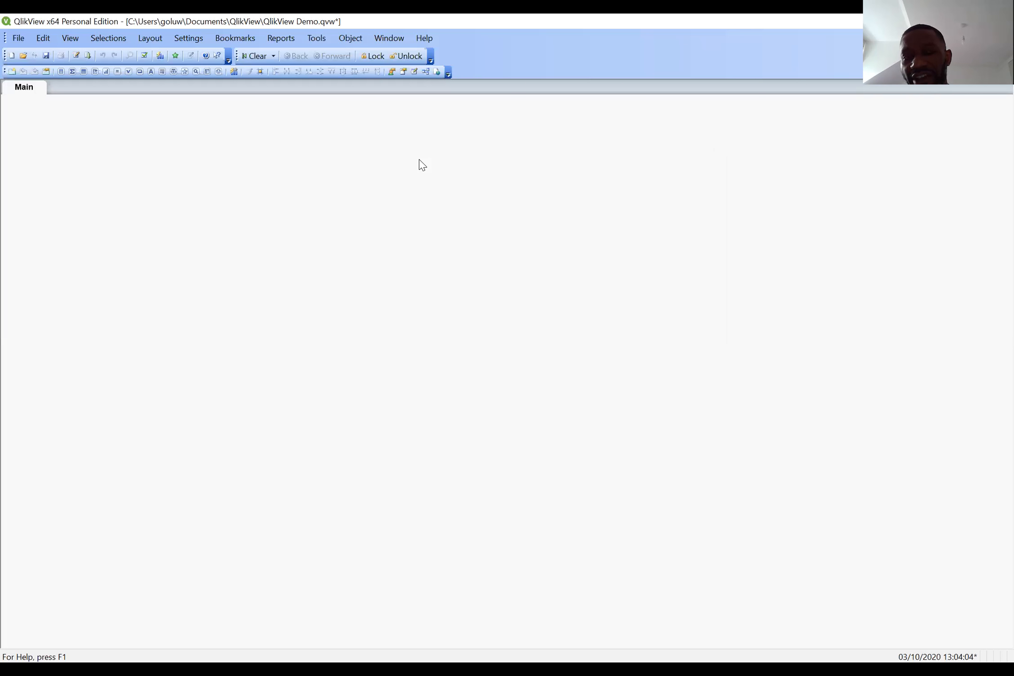
- Start a new bar chart on the Main sheet with Dim1 as its dimension
right_click(246, 160)
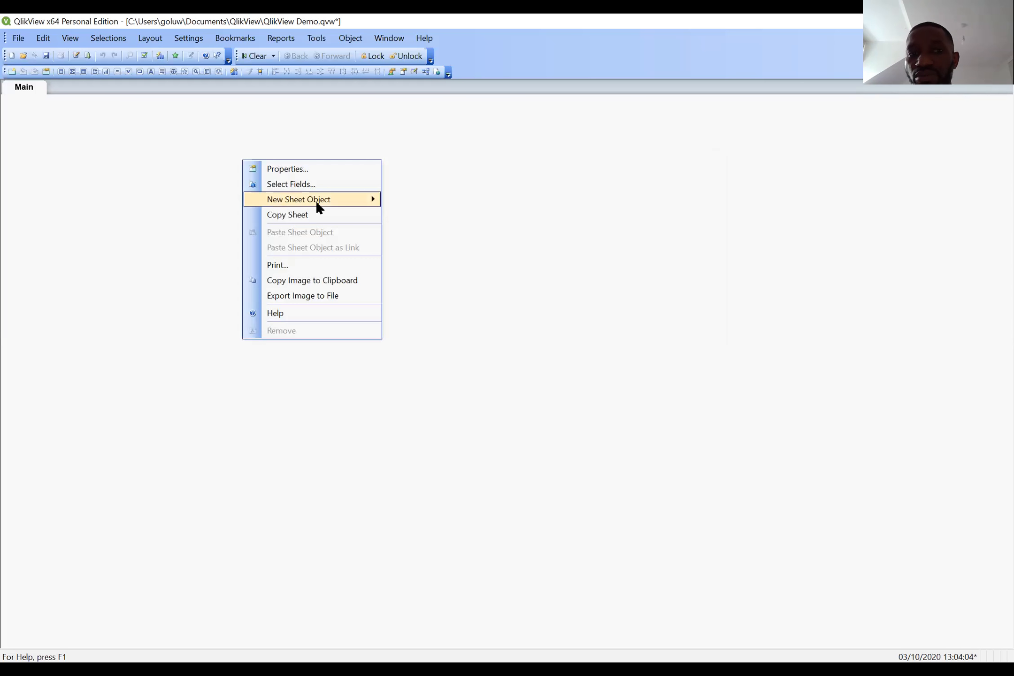
key("Right")
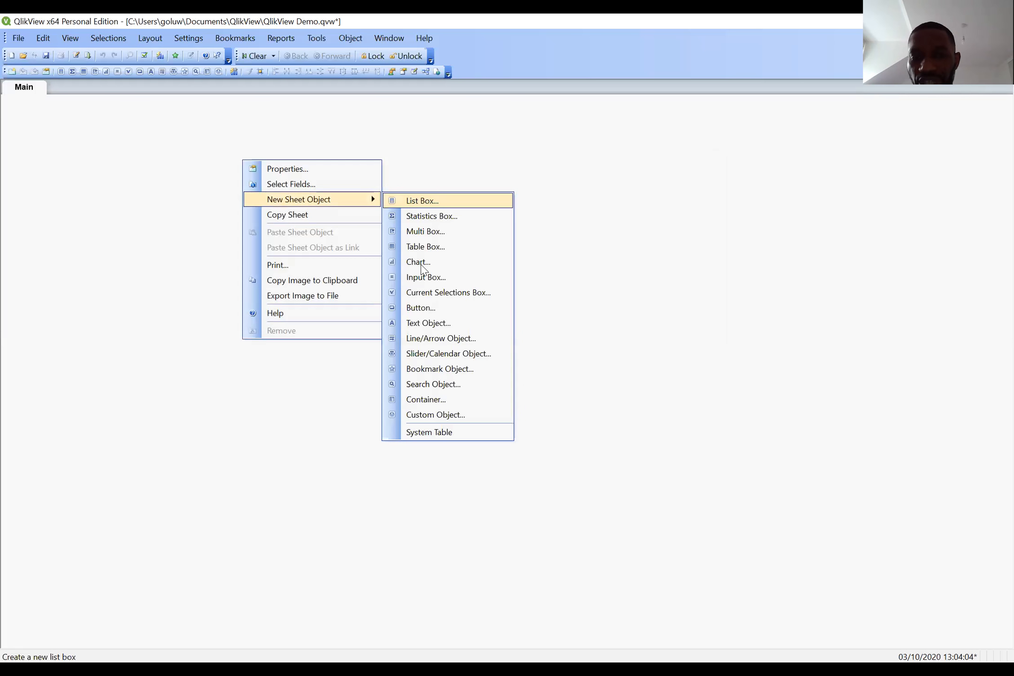
left_click(421, 264)
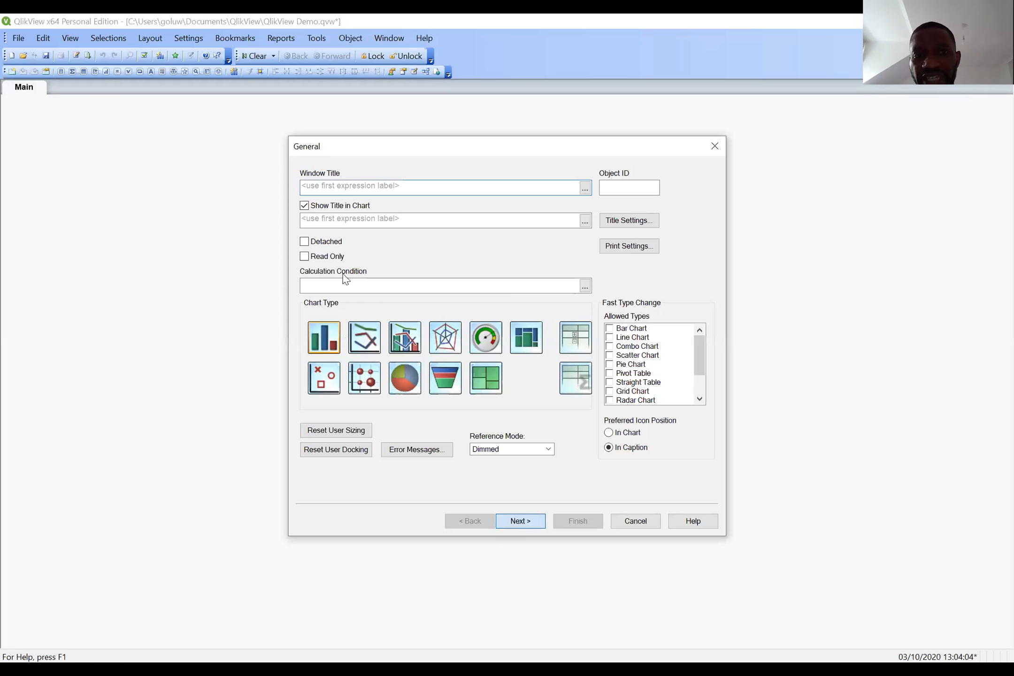
key("Return")
key("d")
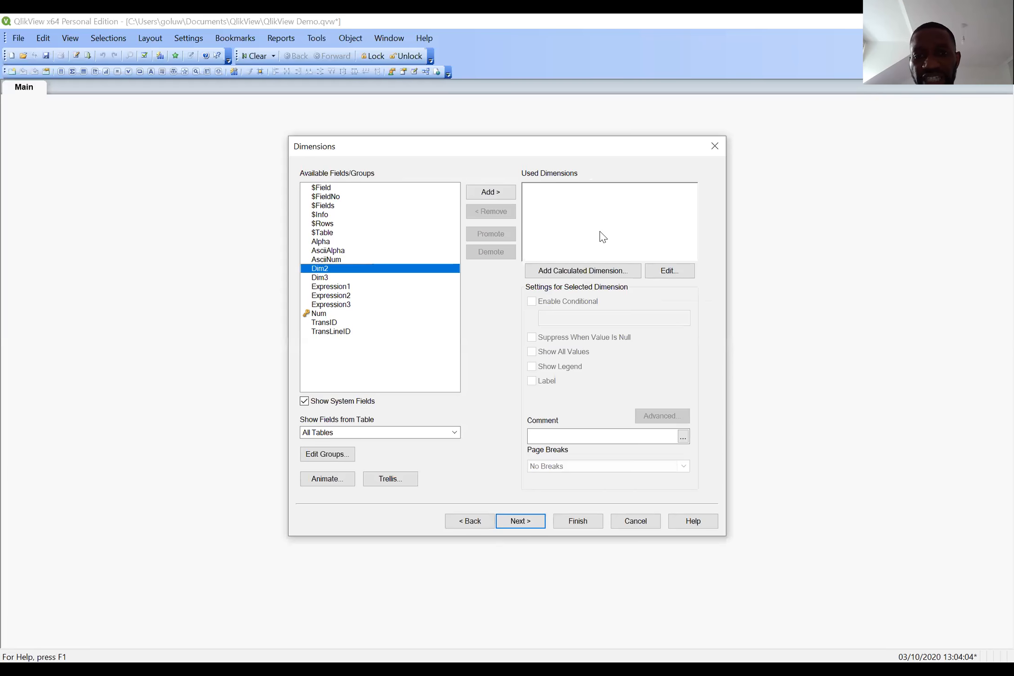
key("Return")
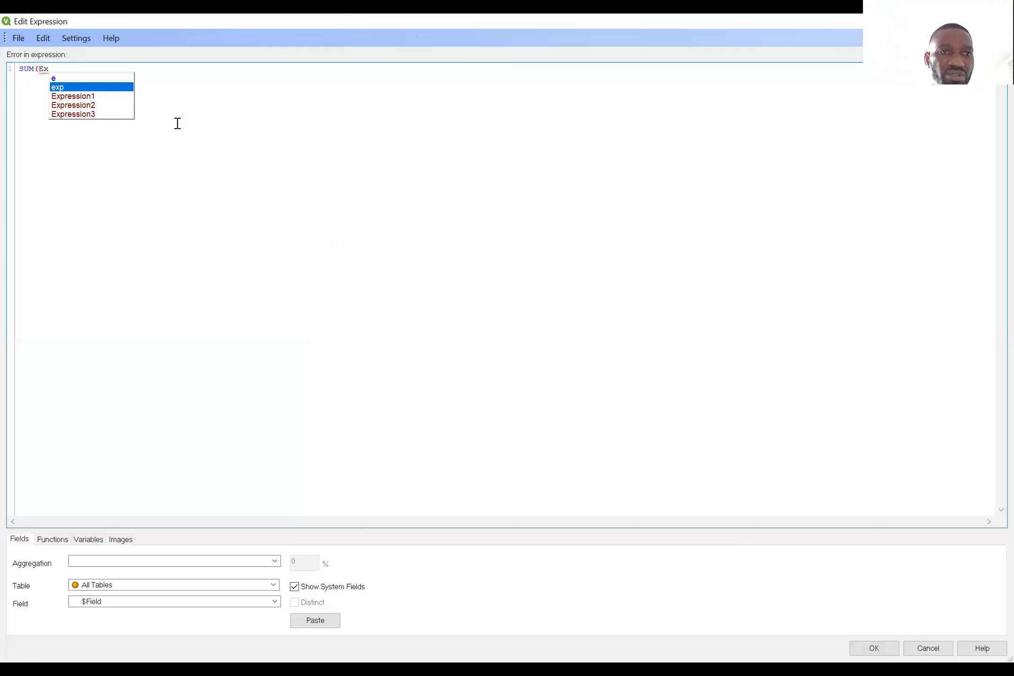
- Define the bar chart's expression as SUM(Expression1), finish the chart and move it toward the sheet's upper-left corner
key("Down")
key("Return")
type(")")
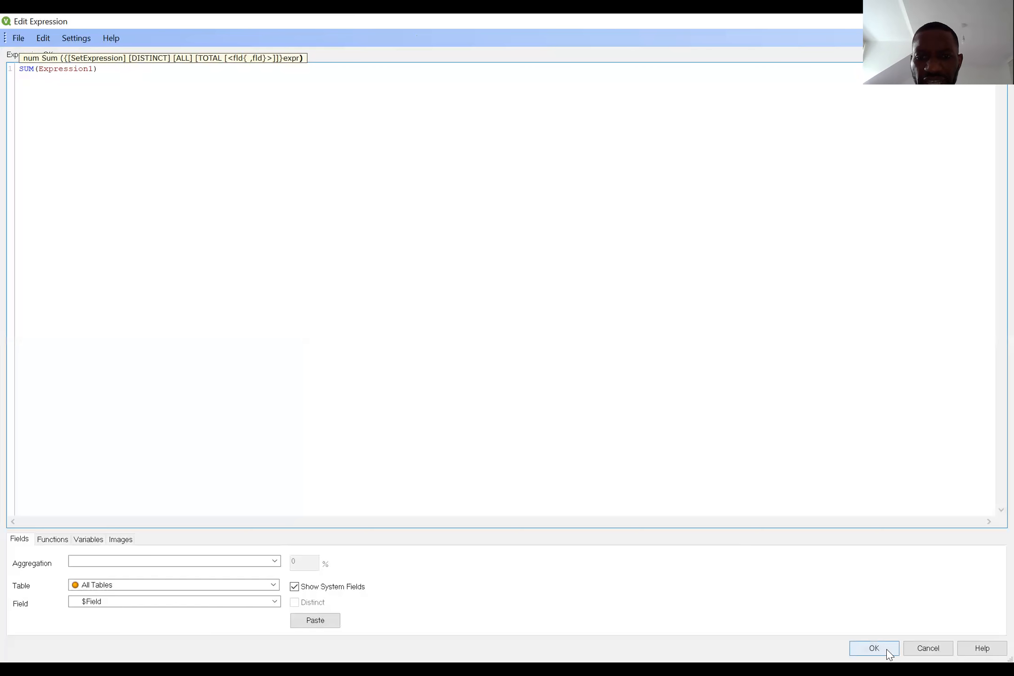
left_click(874, 648)
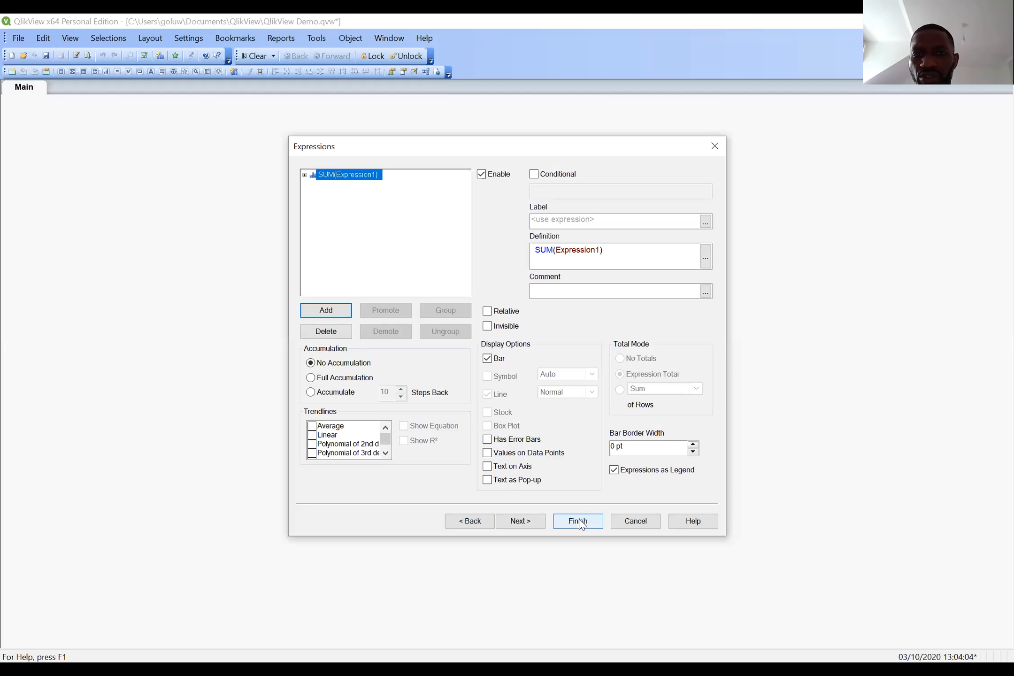
left_click(581, 524)
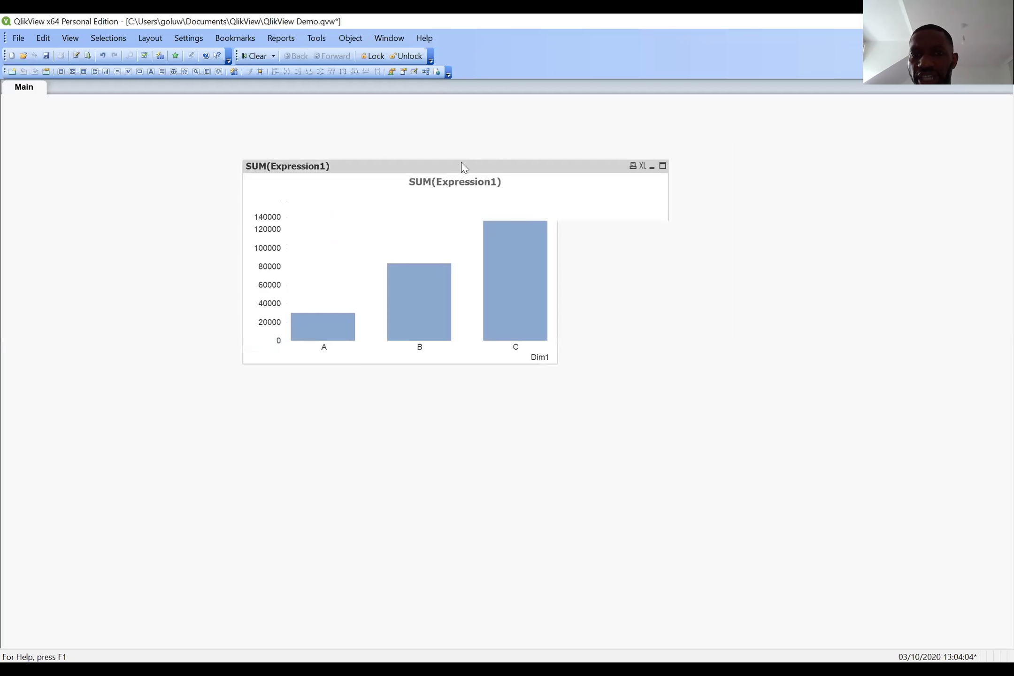
left_click_drag(454, 165, 279, 132)
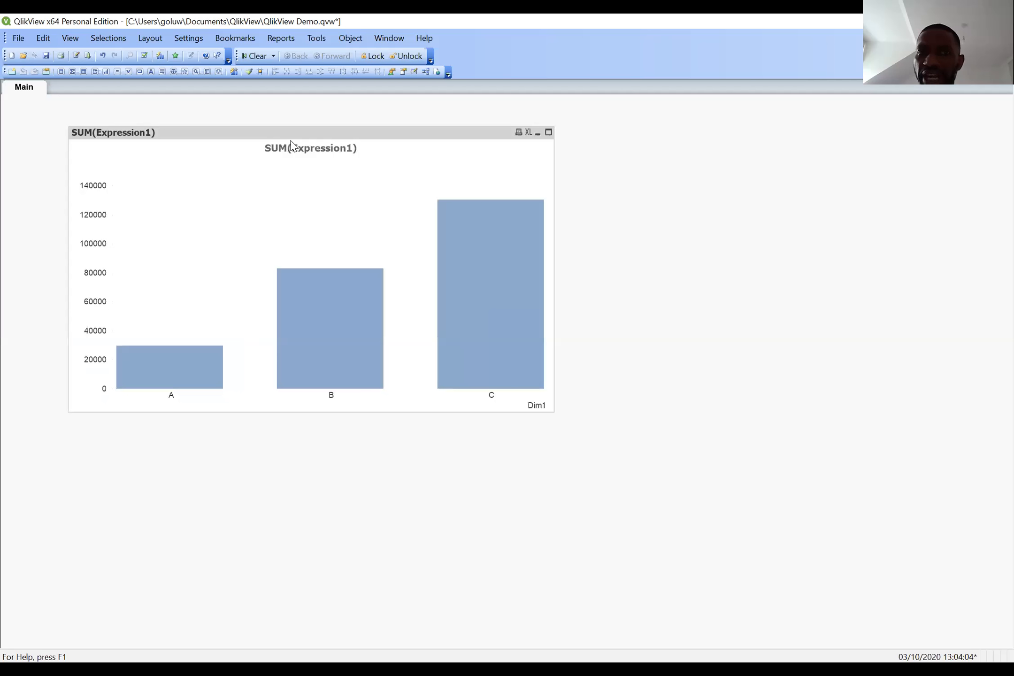